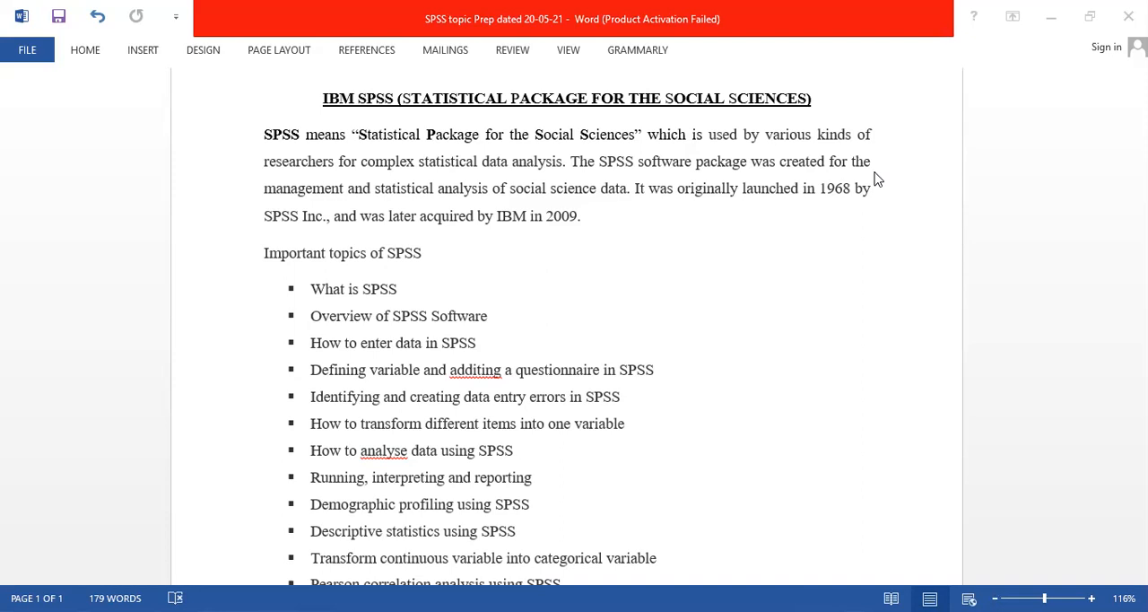
Read through the SPSS introduction and the list of important SPSS topics in the document.
{"action": "scroll", "coordinate": [877, 180], "scroll_direction": "down", "scroll_amount": 1}
{"action": "left_click", "coordinate": [874, 170]}
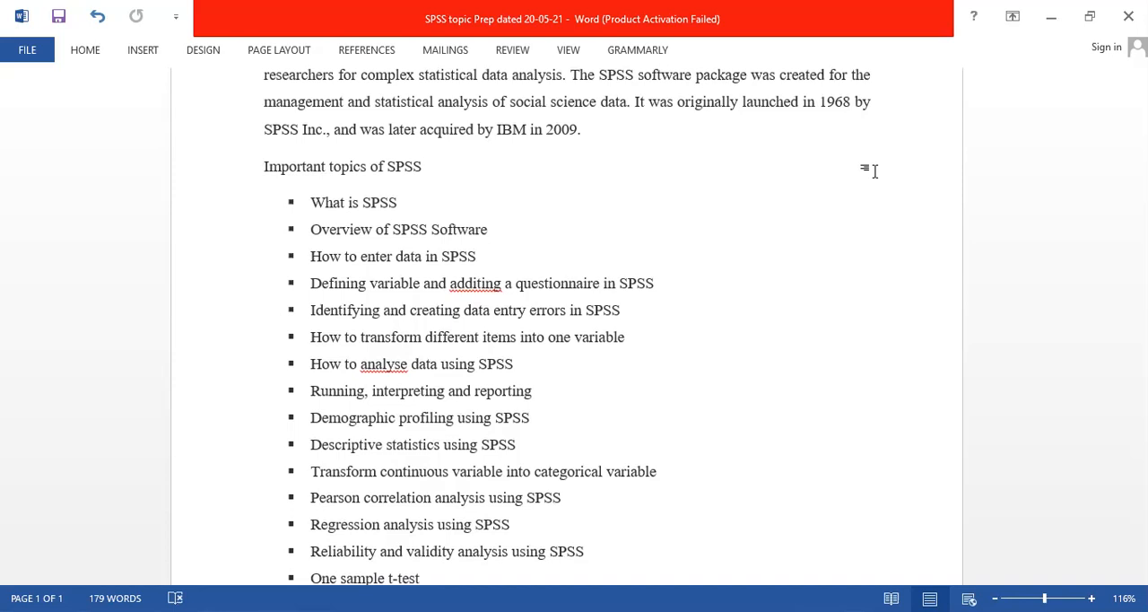
{"action": "scroll", "coordinate": [876, 171], "scroll_direction": "down", "scroll_amount": 3}
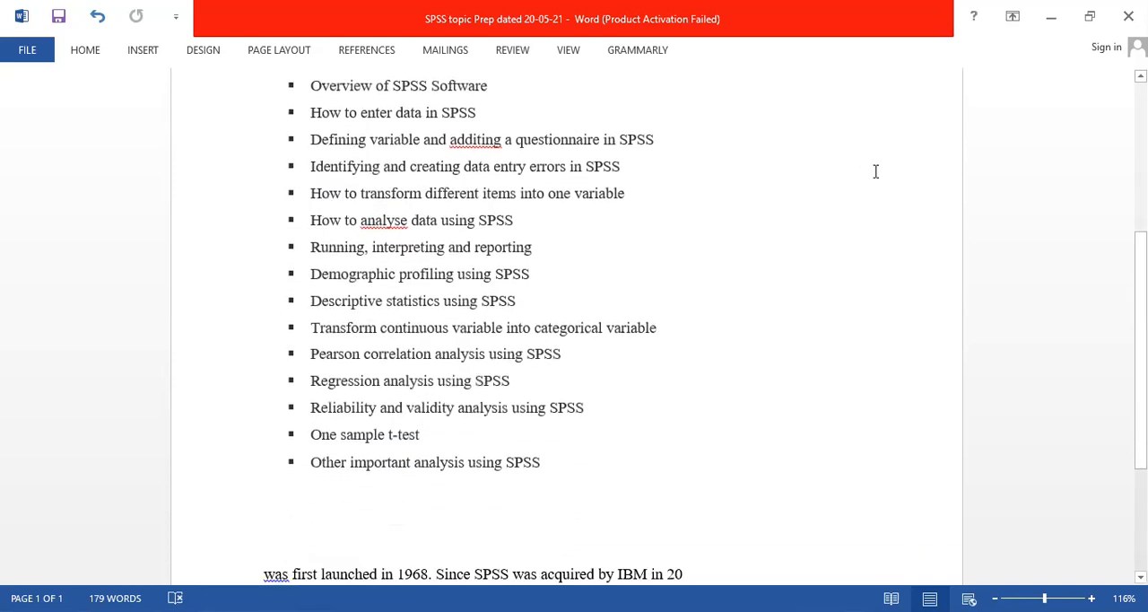
{"action": "scroll", "coordinate": [876, 171], "scroll_direction": "up", "scroll_amount": 1}
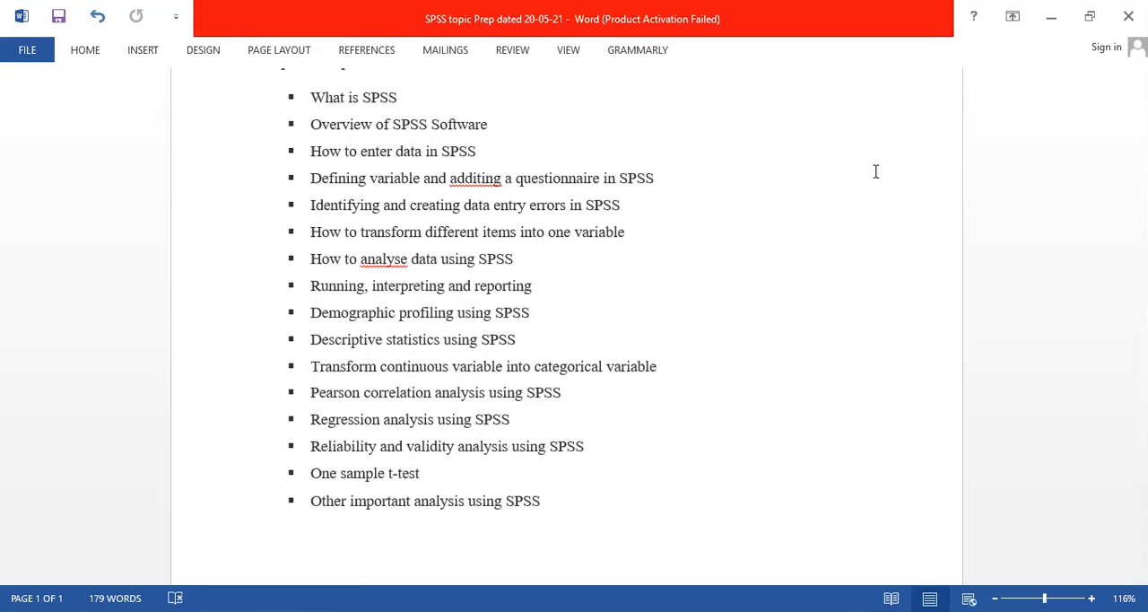
{"action": "scroll", "coordinate": [876, 171], "scroll_direction": "up", "scroll_amount": 5}
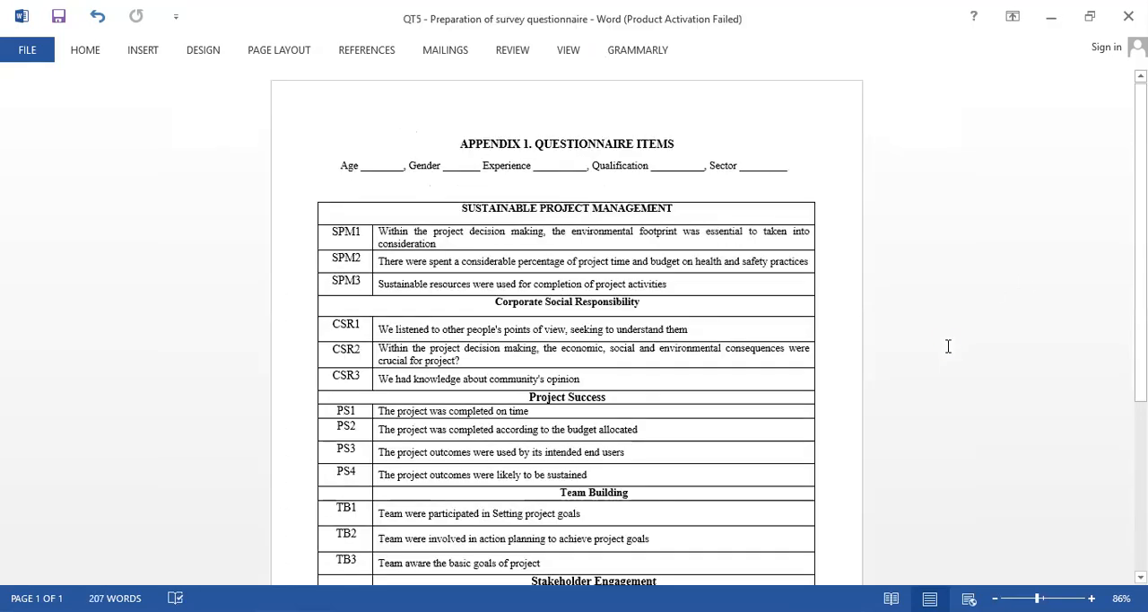
Select the questionnaire's demographic line with Age, Gender, Experience, Qualification and Sector, followed by the Sustainable Project Management heading row.
{"action": "scroll", "coordinate": [897, 345], "scroll_direction": "down", "scroll_amount": 1}
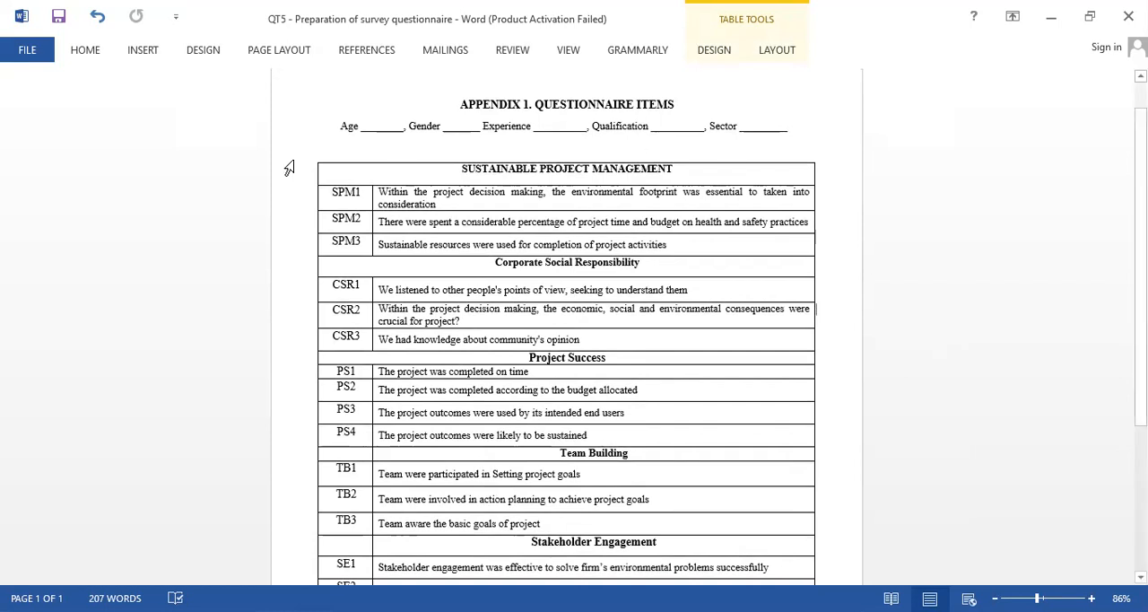
{"action": "left_click", "coordinate": [279, 133]}
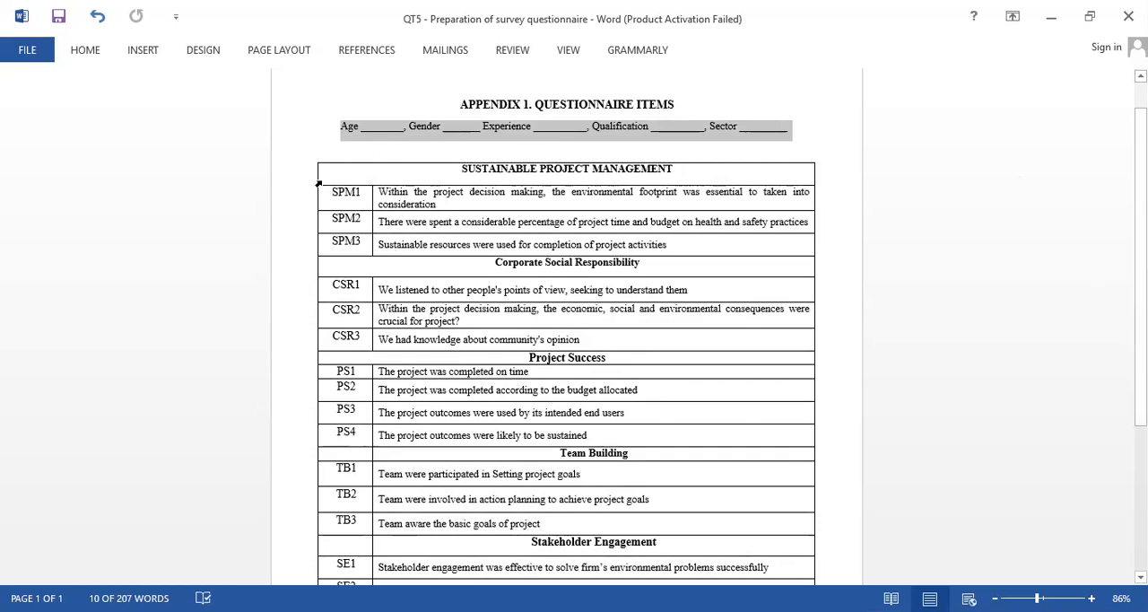
{"action": "left_click", "coordinate": [318, 183]}
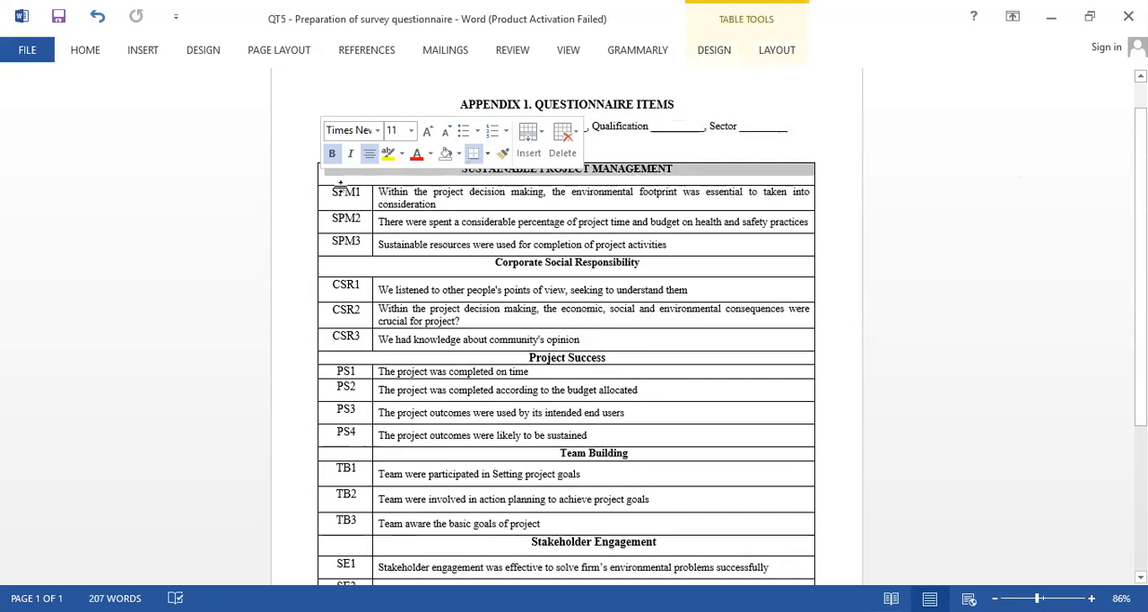
Select the SPM1 to SPM3 rows in full, with both their codes and their statements.
{"action": "left_click", "coordinate": [319, 199]}
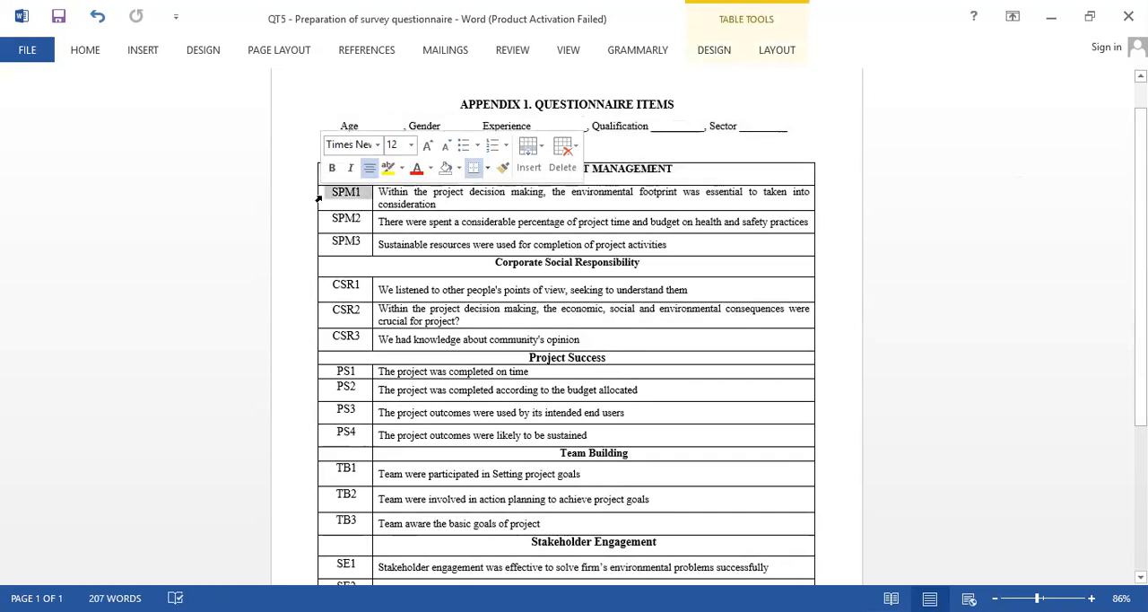
{"action": "key", "text": "shift+Down"}
{"action": "key", "text": "shift+Down"}
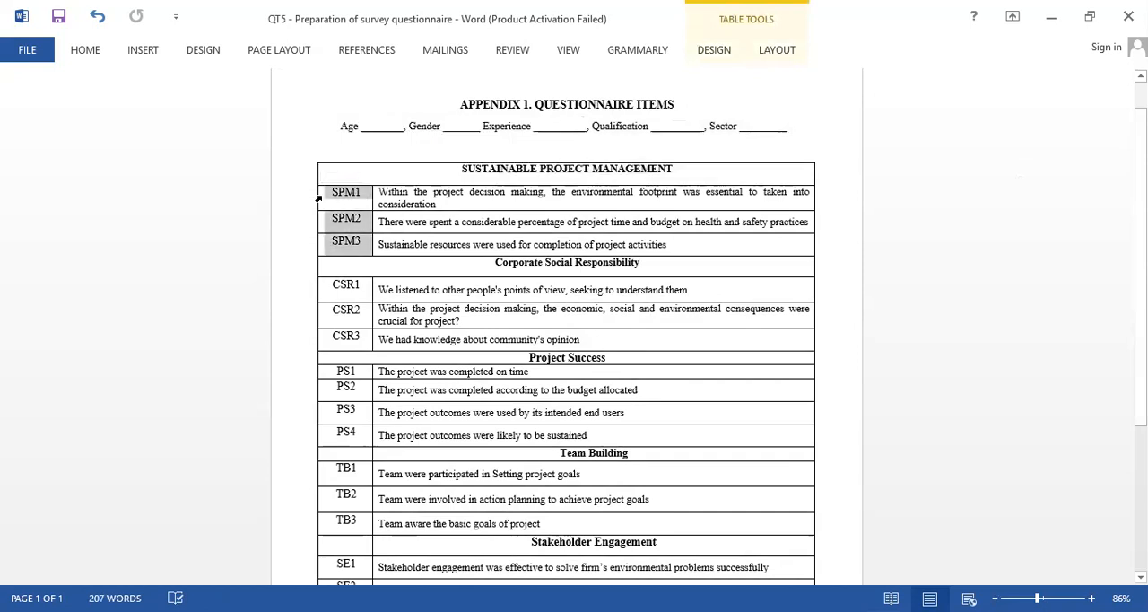
{"action": "key", "text": "shift+Right"}
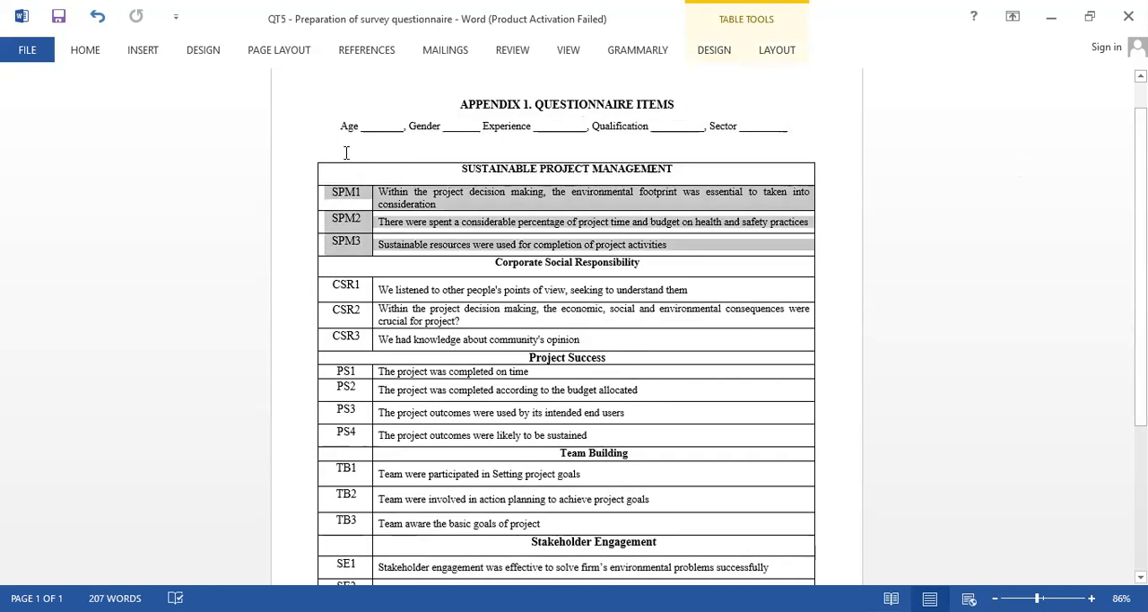
Select the Sustainable Project Management heading row, followed by only the code cells SPM1 to SPM3.
{"action": "left_click", "coordinate": [325, 172]}
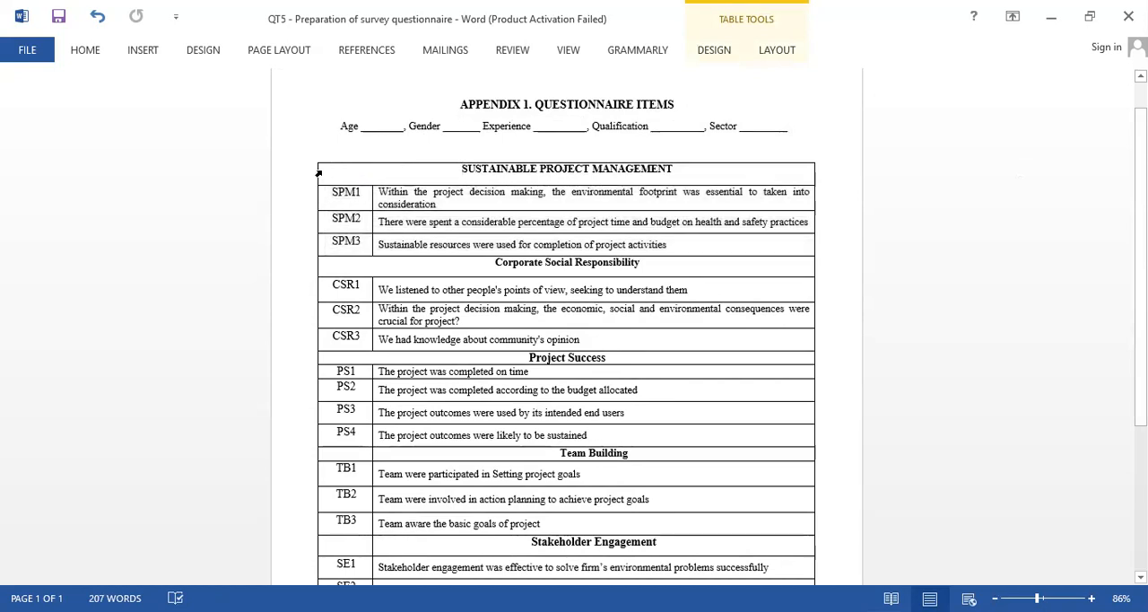
{"action": "left_click", "coordinate": [319, 172]}
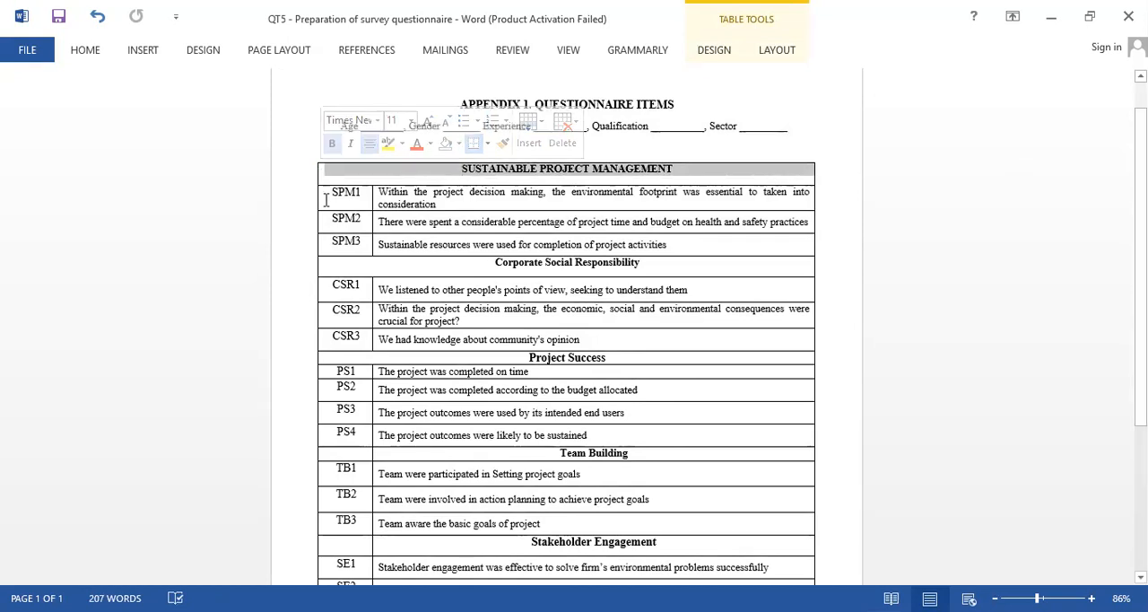
{"action": "left_click", "coordinate": [320, 203]}
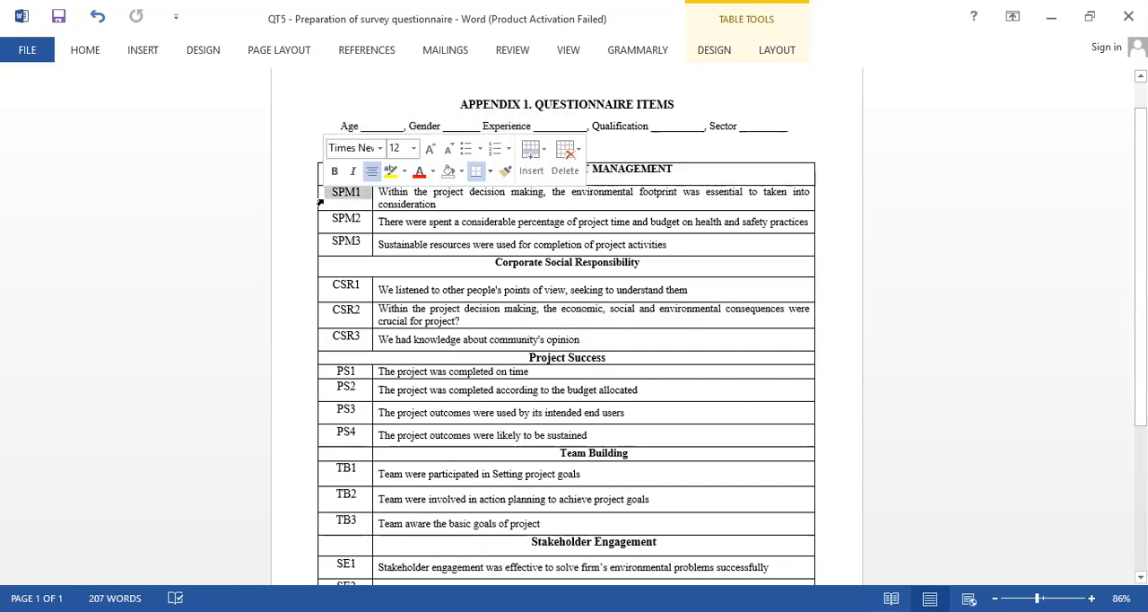
{"action": "key", "text": "shift+Down"}
{"action": "key", "text": "shift+Down"}
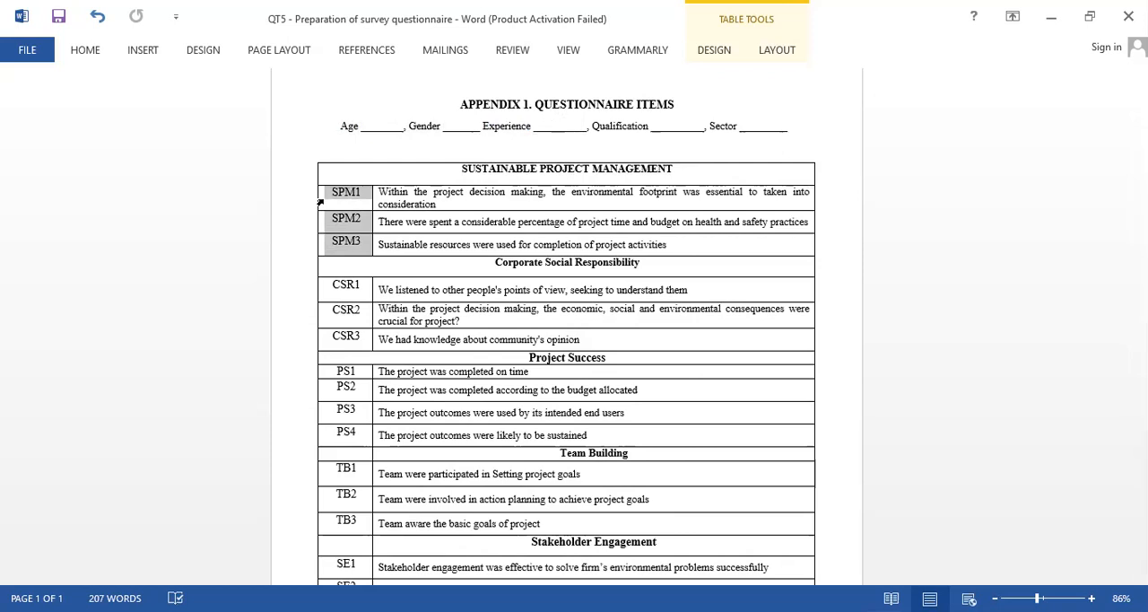
Select the three statements of SPM1 to SPM3, followed by the SPM1 code and its statement one after the other.
{"action": "left_click", "coordinate": [369, 204]}
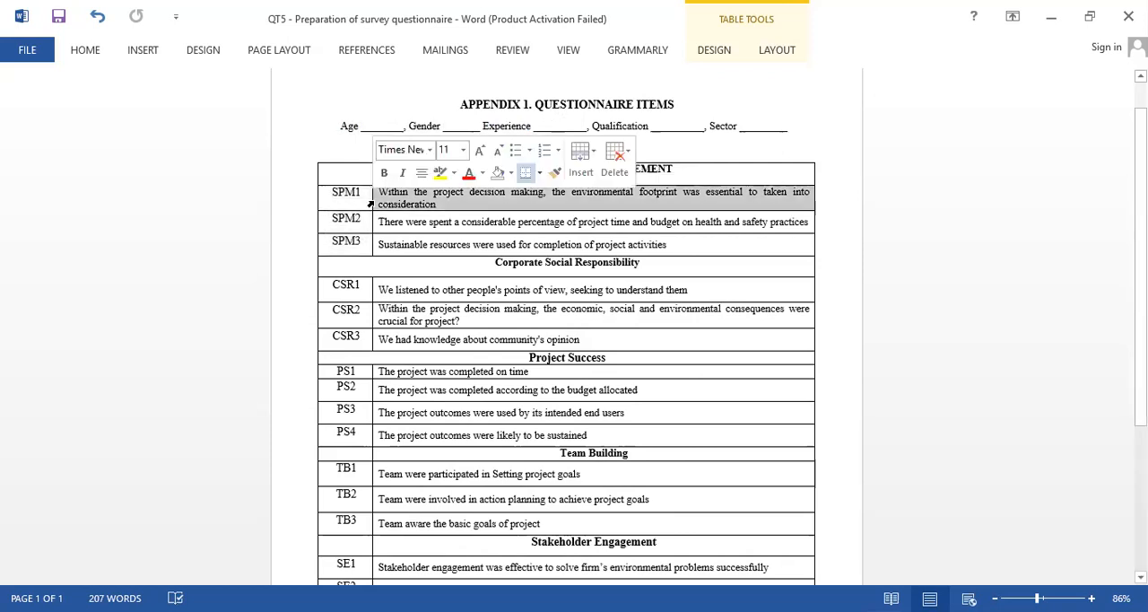
{"action": "key", "text": "shift+Down"}
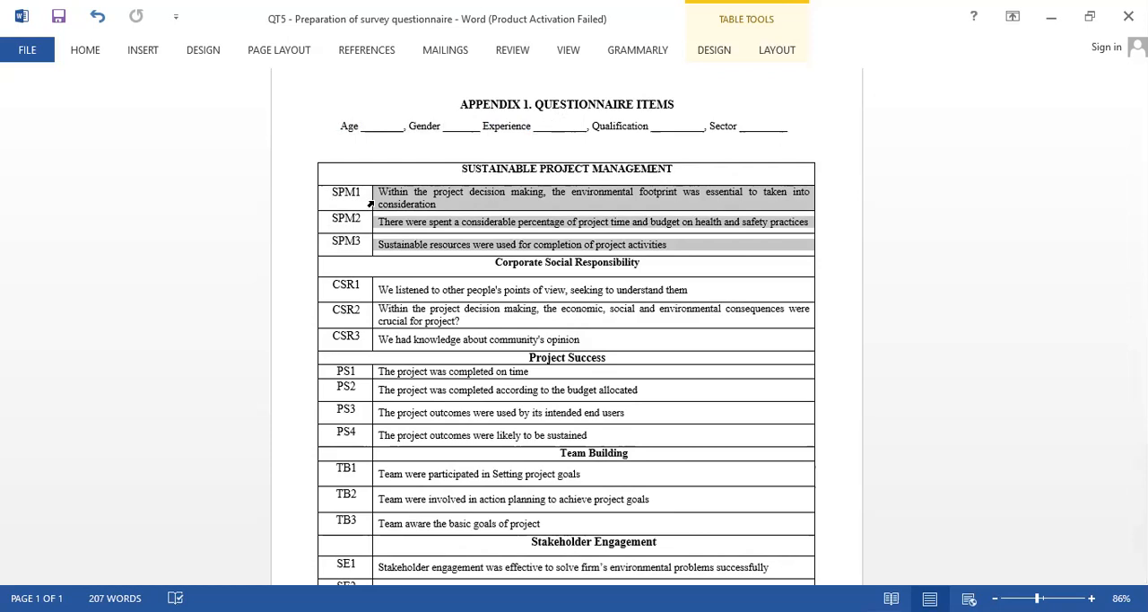
{"action": "left_click", "coordinate": [321, 196]}
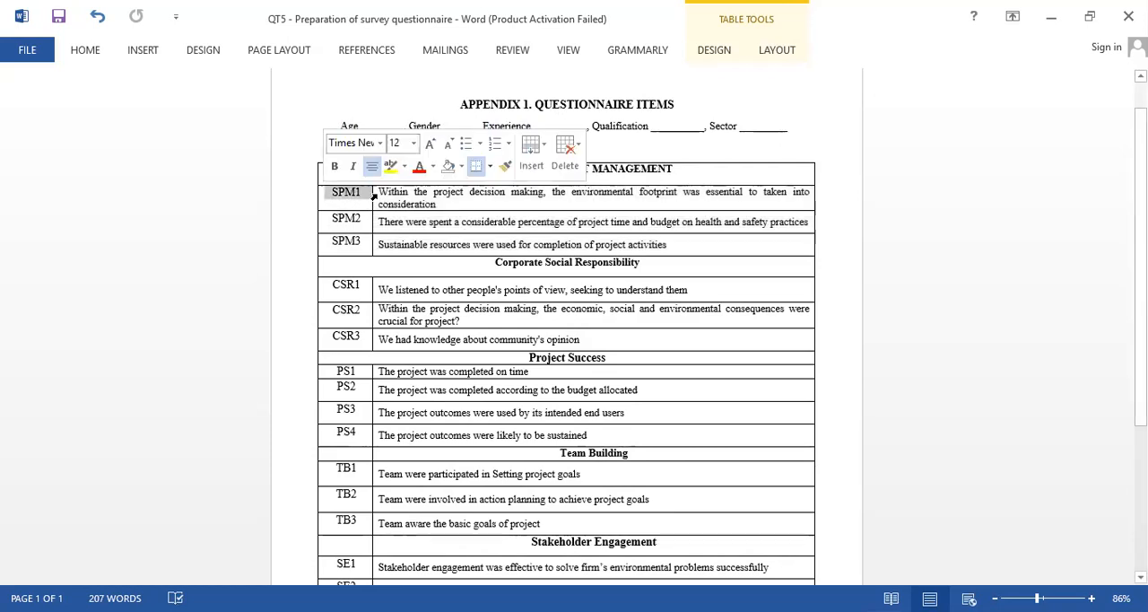
{"action": "left_click", "coordinate": [375, 195]}
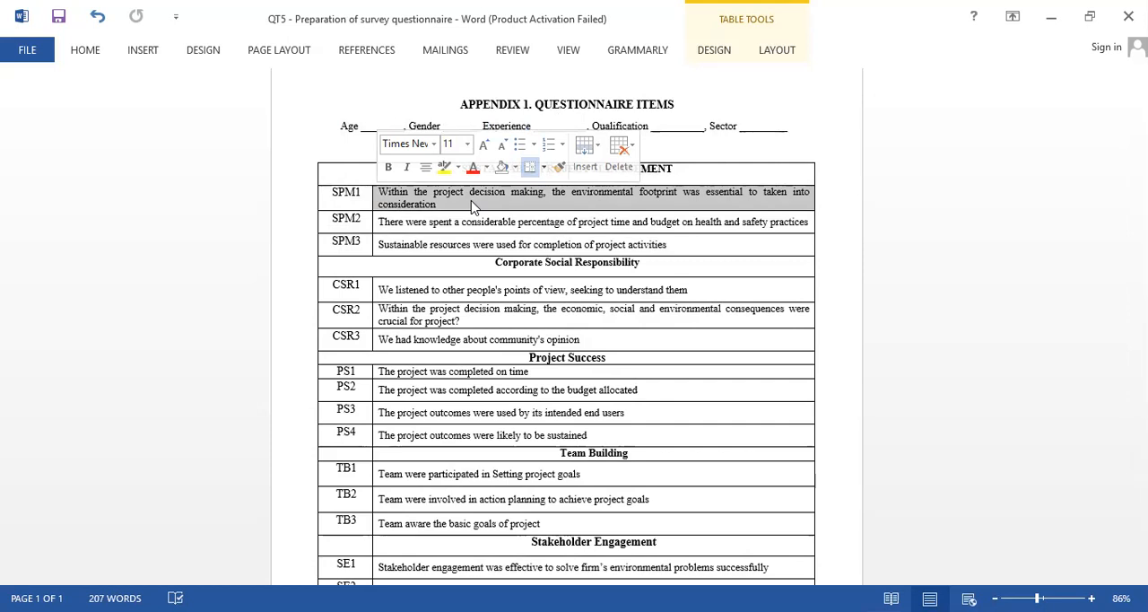
Compare the SPM1 and SPM2 item cells with their variable heading, ending with the Sustainable Project Management row selected.
{"action": "left_click", "coordinate": [317, 192]}
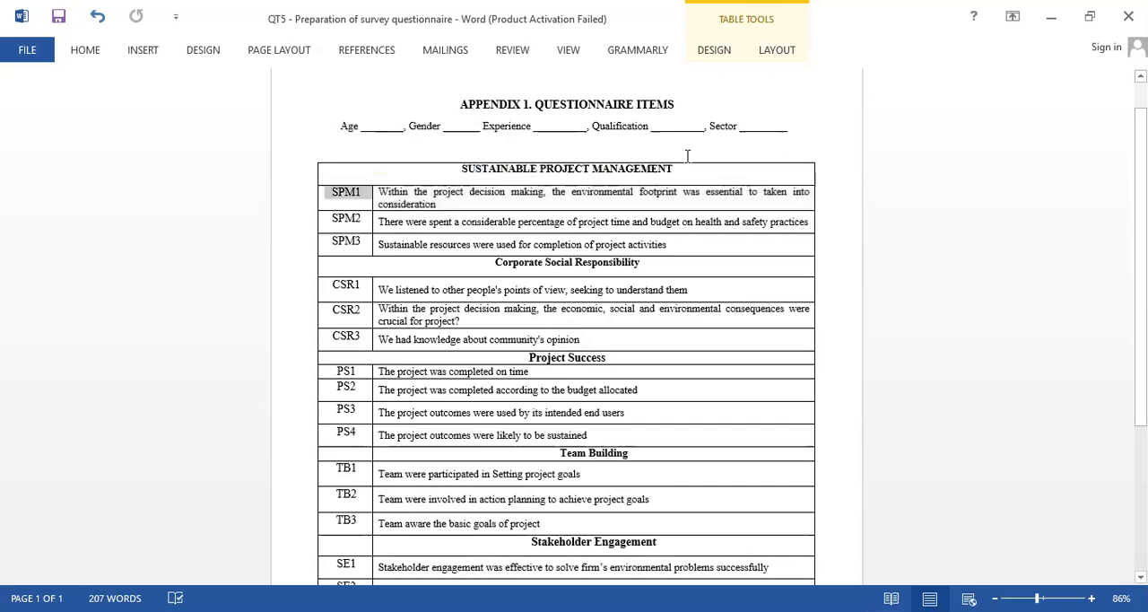
{"action": "left_click", "coordinate": [317, 176]}
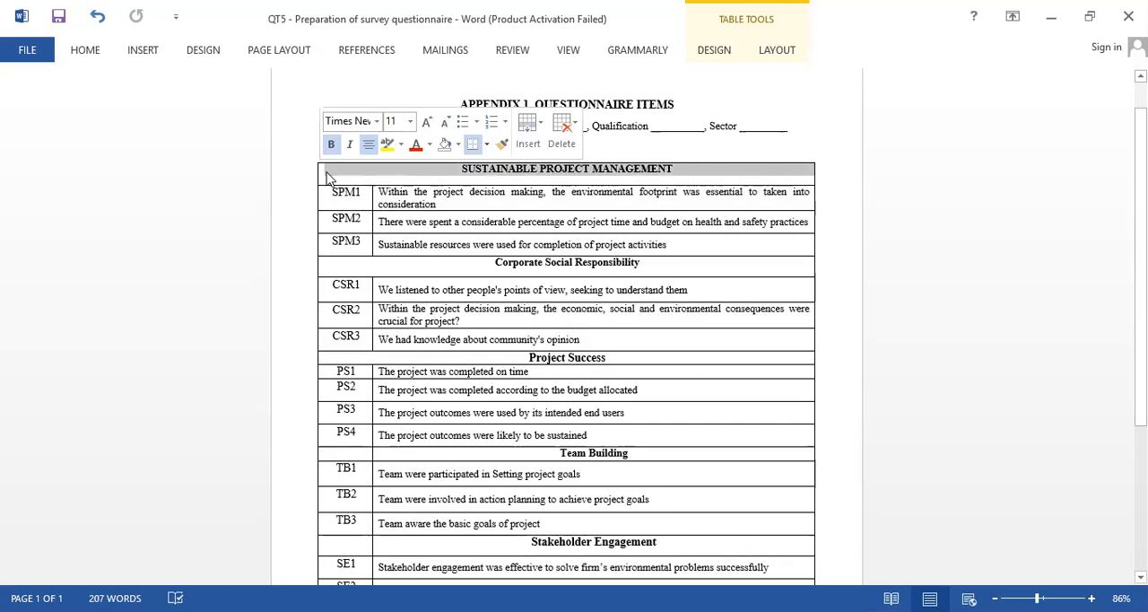
{"action": "left_click", "coordinate": [329, 173]}
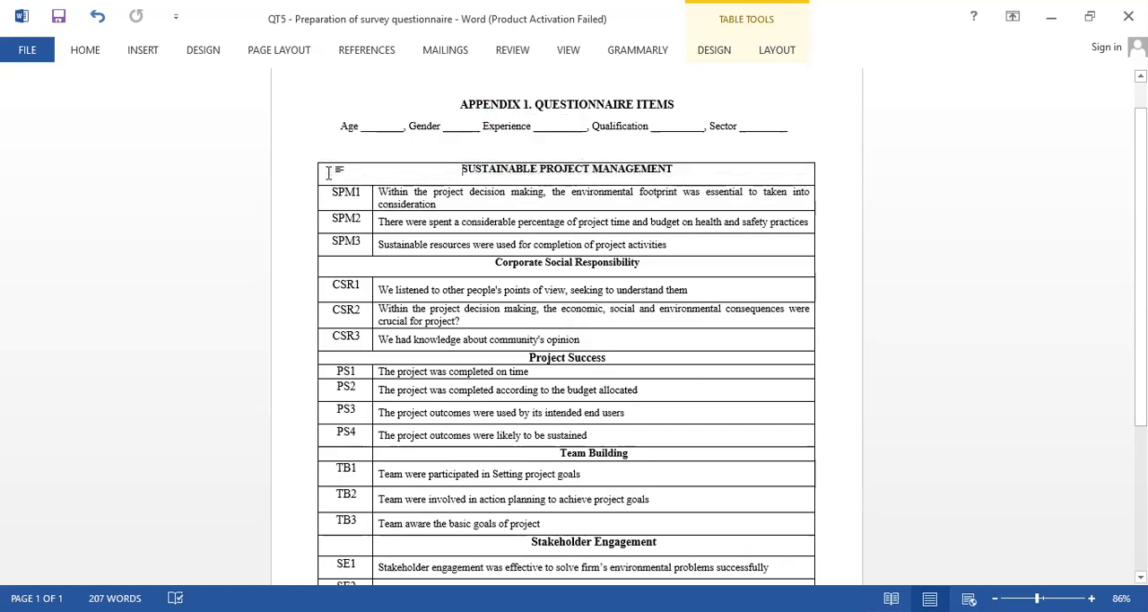
{"action": "left_click", "coordinate": [318, 222]}
{"action": "left_click", "coordinate": [427, 241]}
{"action": "left_click", "coordinate": [318, 180]}
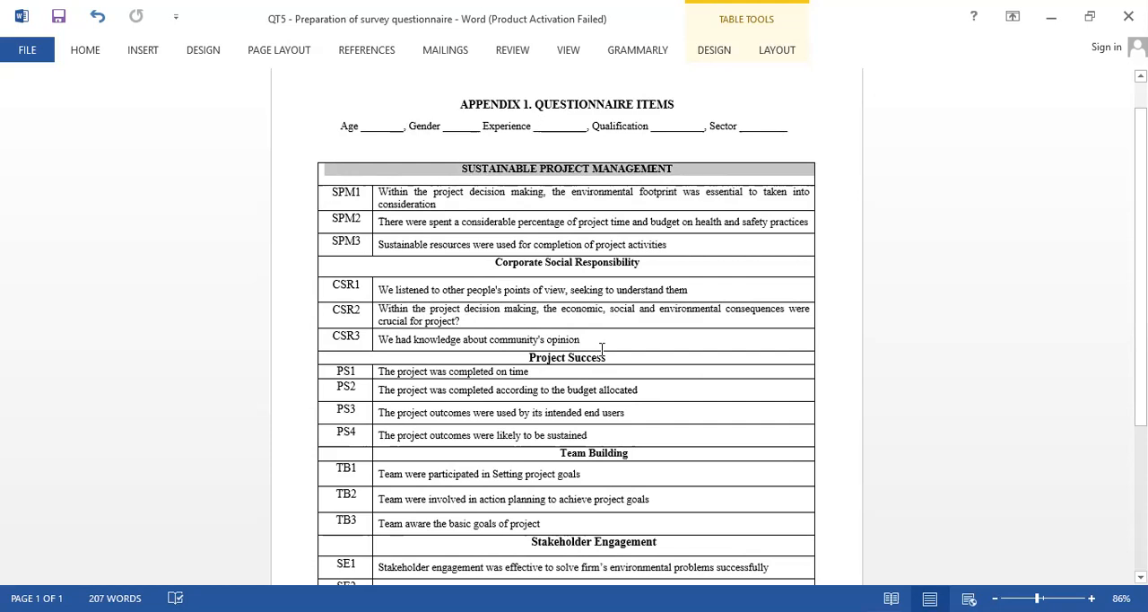
Examine the Project Success, Team Building and Stakeholder Engagement sections of the questionnaire, marking the TB1 statement.
{"action": "scroll", "coordinate": [602, 349], "scroll_direction": "down", "scroll_amount": 5}
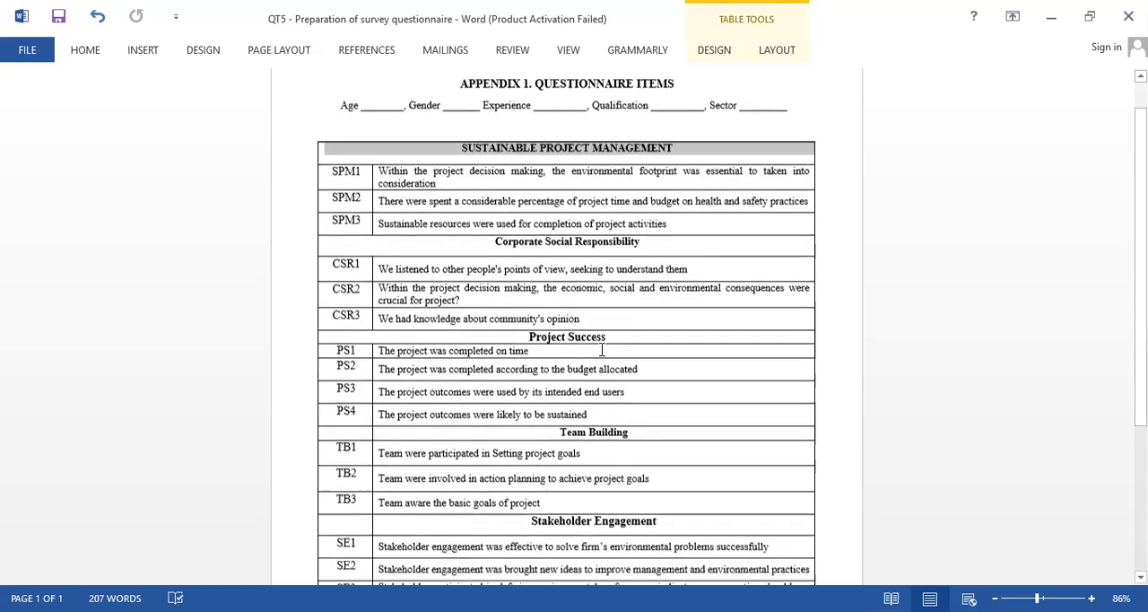
{"action": "scroll", "coordinate": [602, 349], "scroll_direction": "up", "scroll_amount": 1}
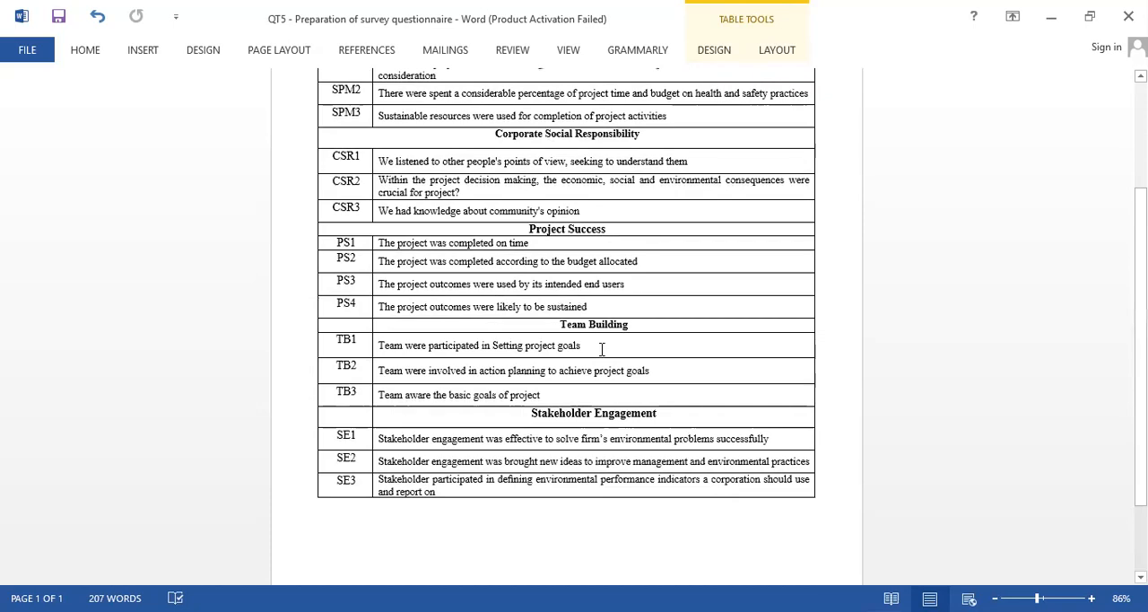
{"action": "left_click", "coordinate": [524, 227]}
{"action": "double_click", "coordinate": [523, 227]}
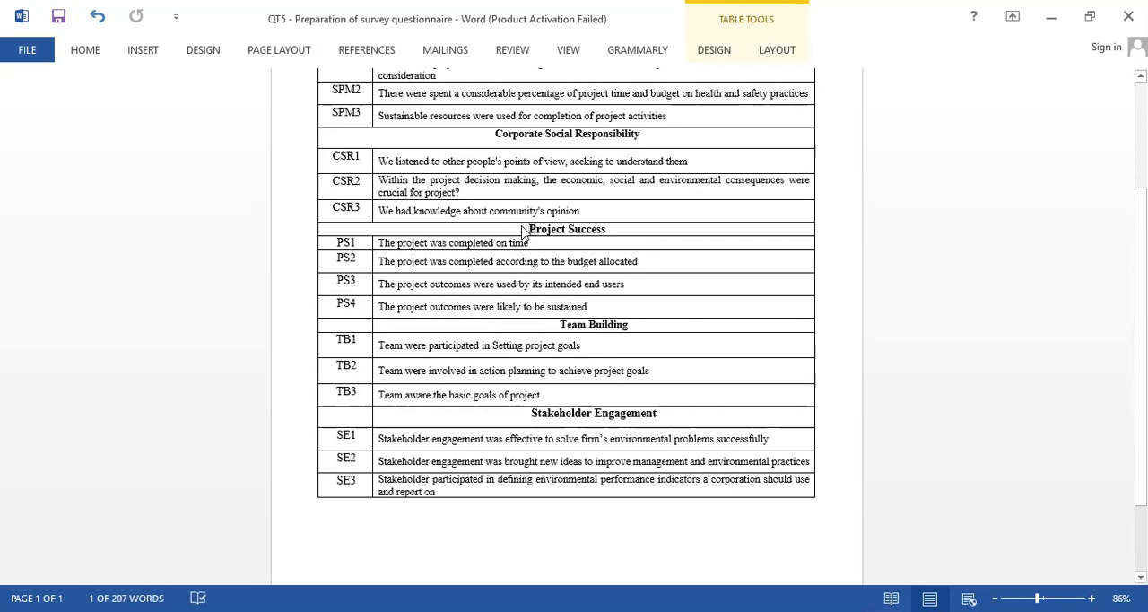
{"action": "scroll", "coordinate": [524, 232], "scroll_direction": "up", "scroll_amount": 3, "text": "ctrl"}
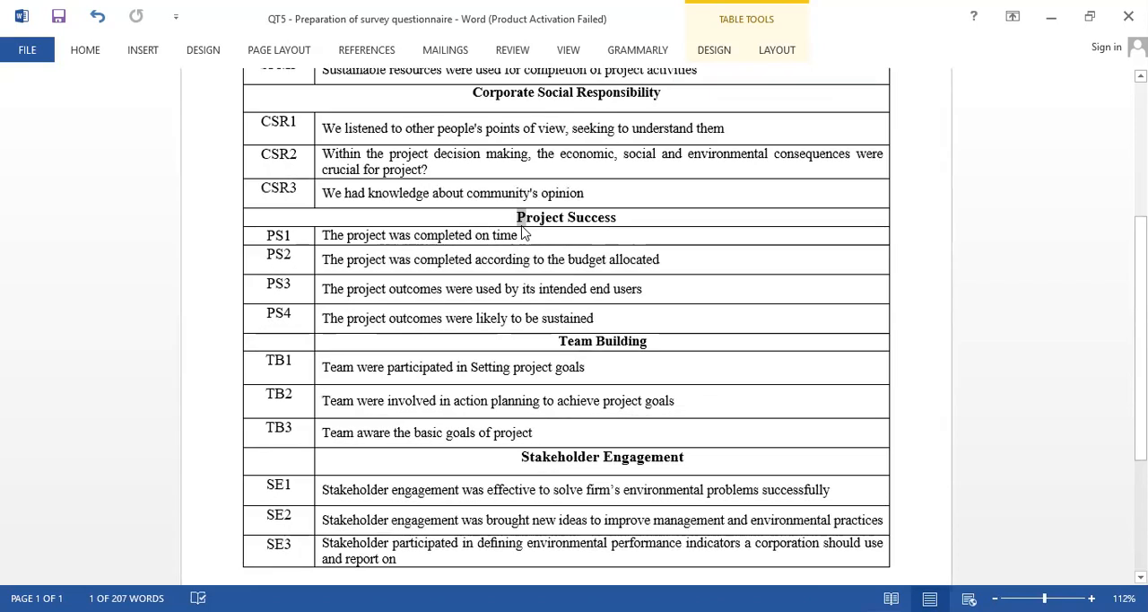
{"action": "left_click", "coordinate": [498, 216]}
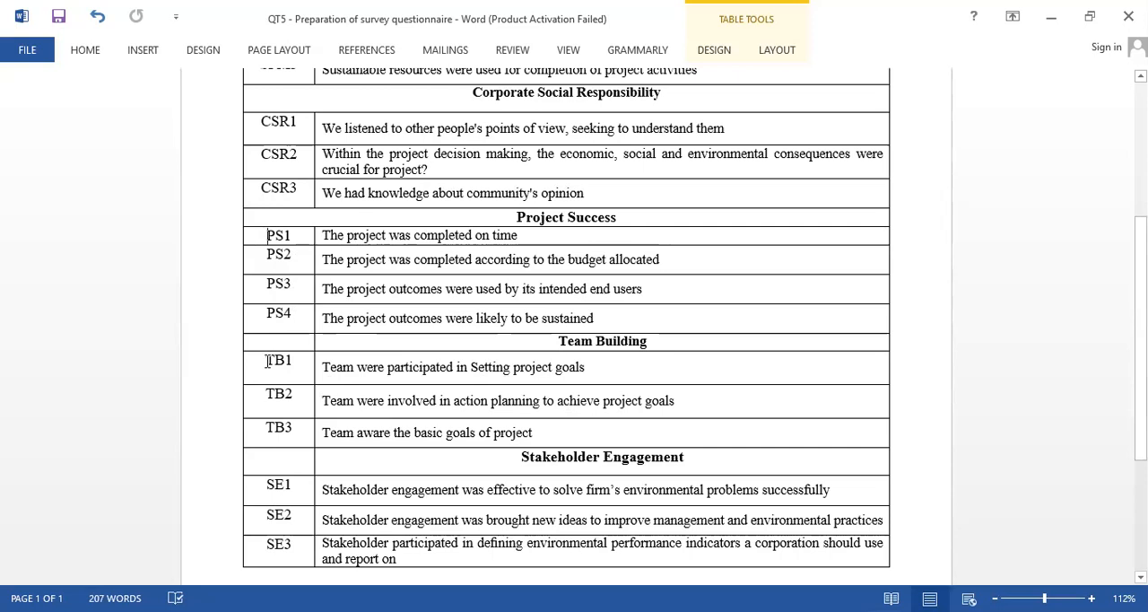
{"action": "left_click", "coordinate": [311, 371]}
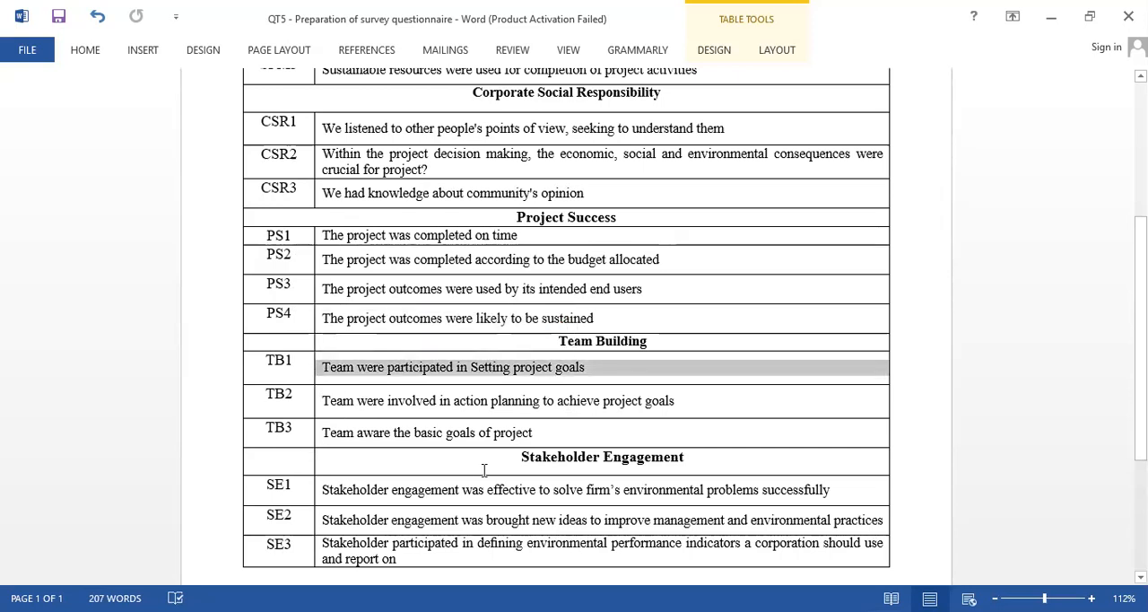
{"action": "left_click", "coordinate": [517, 462]}
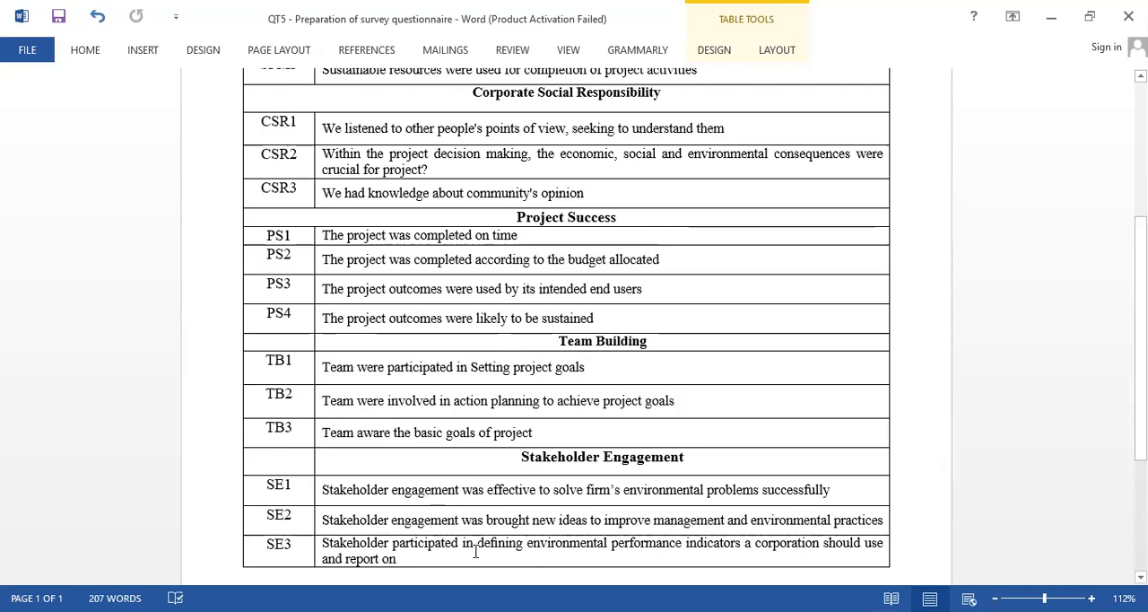
View the whole questionnaire table from Sustainable Project Management to Stakeholder Engagement at a zoom of about 93%.
{"action": "scroll", "coordinate": [1041, 422], "scroll_direction": "down", "scroll_amount": 2}
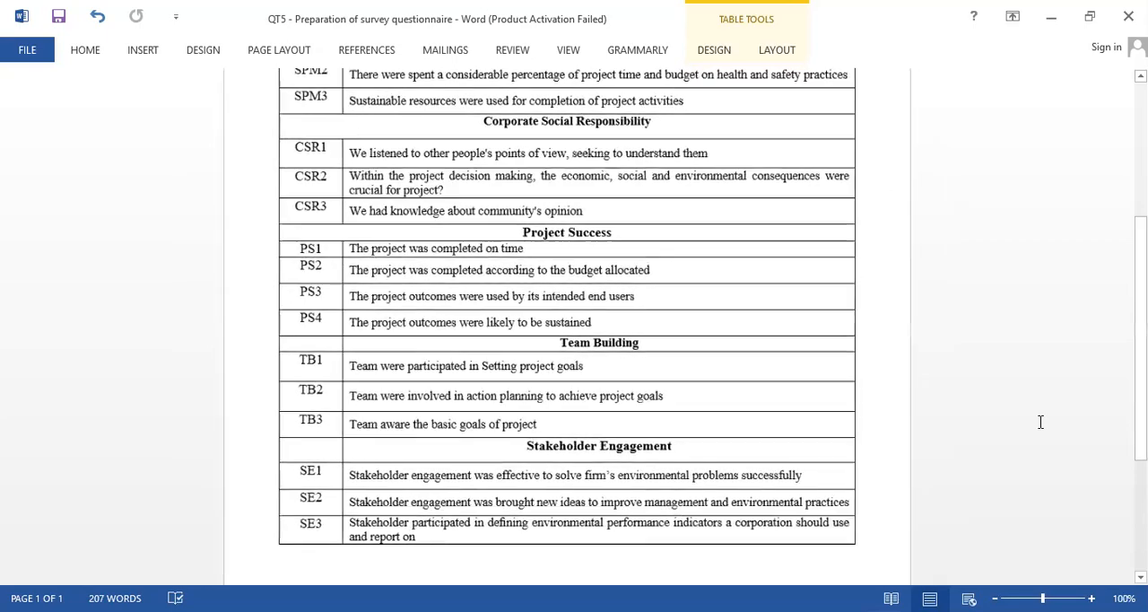
{"action": "scroll", "coordinate": [1040, 422], "scroll_direction": "down", "scroll_amount": 1}
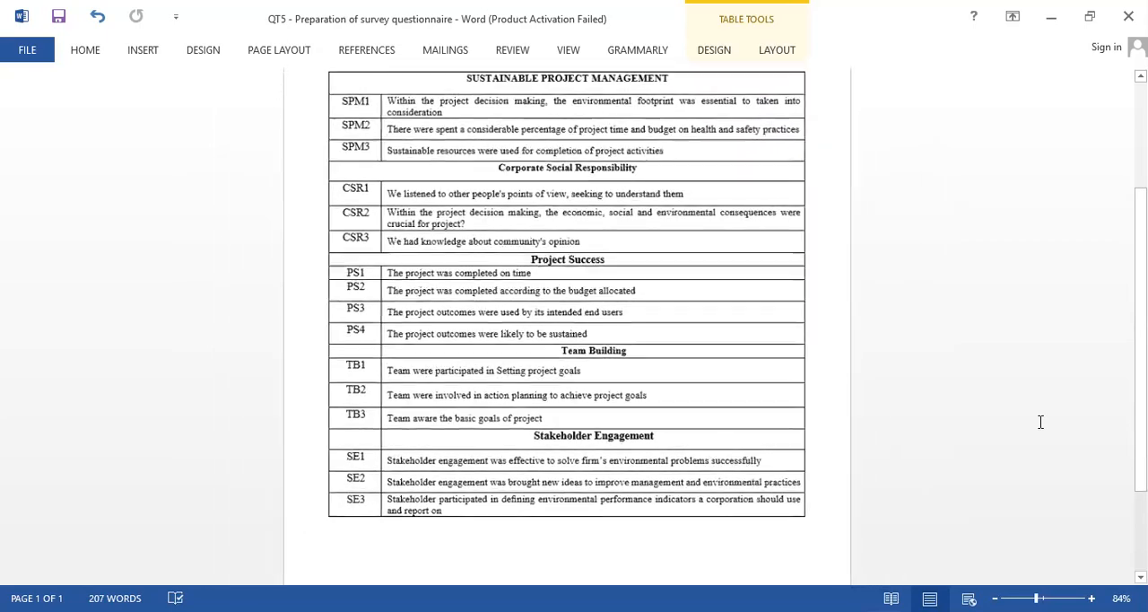
{"action": "scroll", "coordinate": [1040, 421], "scroll_direction": "down", "scroll_amount": 1}
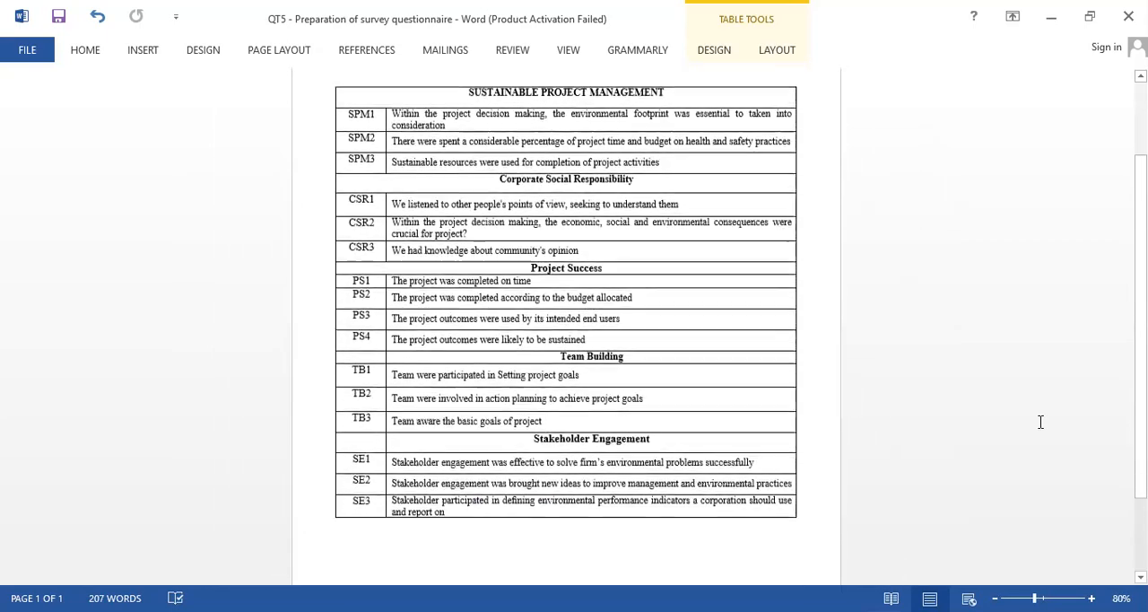
{"action": "scroll", "coordinate": [1040, 422], "scroll_direction": "up", "scroll_amount": 1}
{"action": "scroll", "coordinate": [1041, 422], "scroll_direction": "up", "scroll_amount": 1}
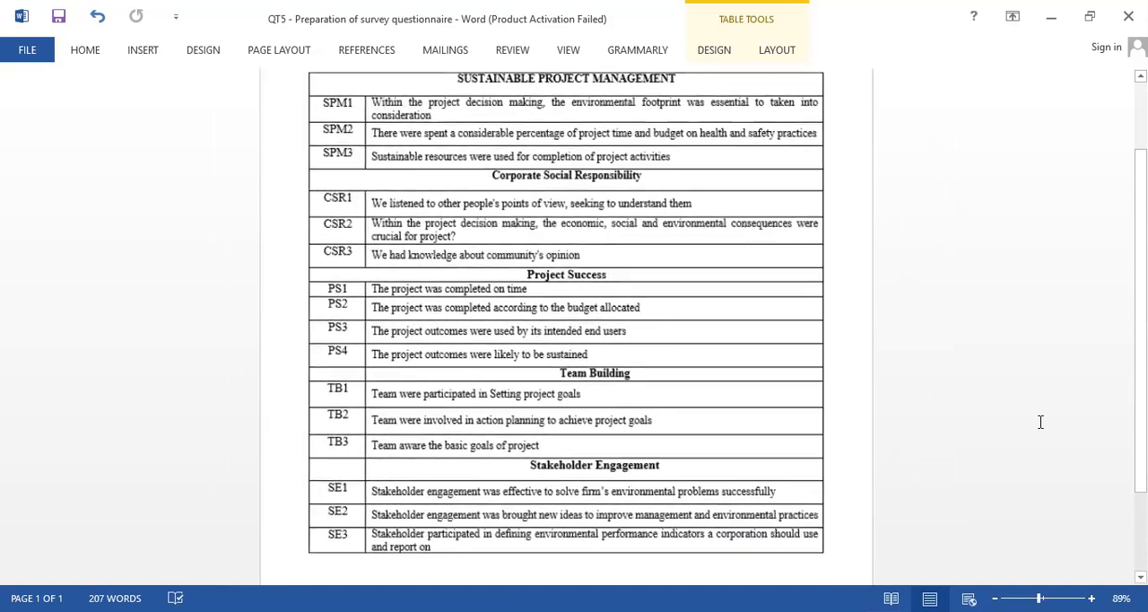
{"action": "scroll", "coordinate": [1041, 421], "scroll_direction": "up", "scroll_amount": 1}
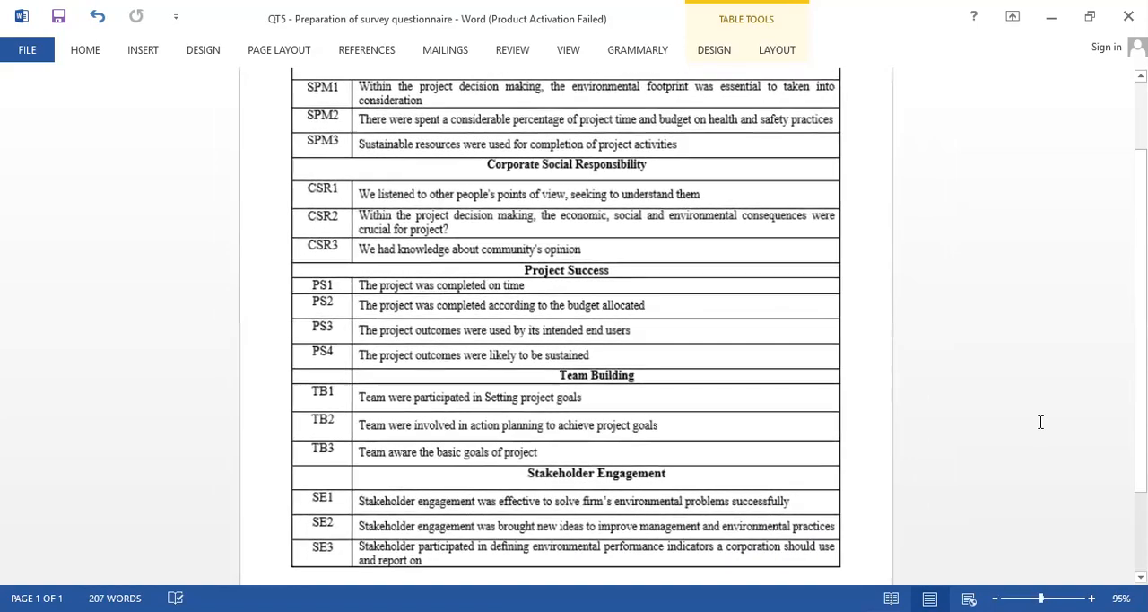
{"action": "scroll", "coordinate": [1041, 422], "scroll_direction": "up", "scroll_amount": 1}
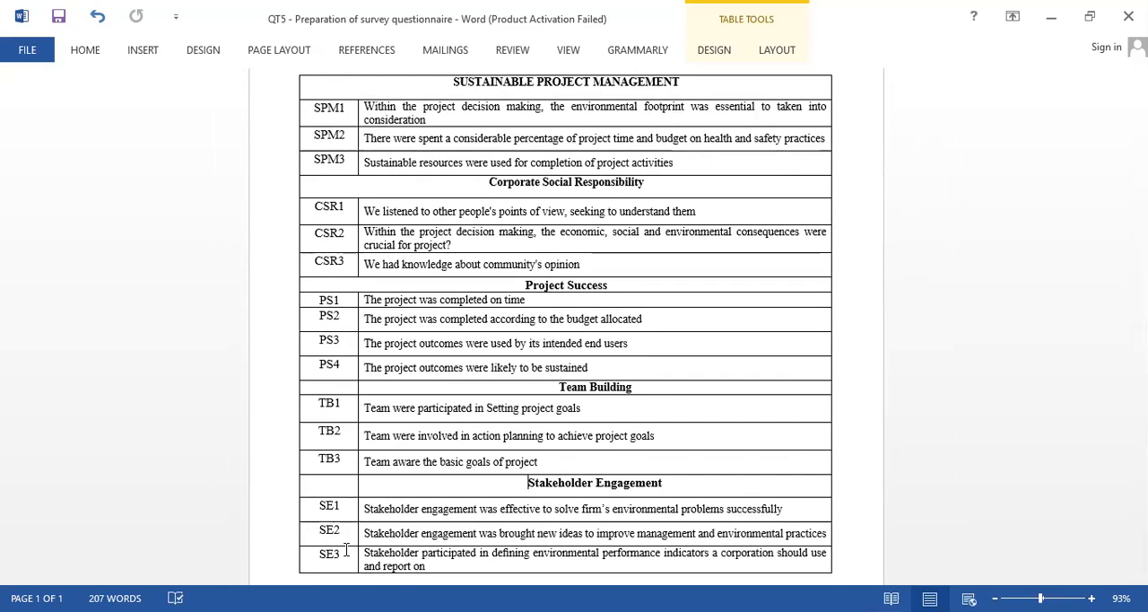
Mark the demographics line from Age to Sector above the questionnaire table, ending with the cursor at the Corporate Social Responsibility heading.
{"action": "scroll", "coordinate": [347, 550], "scroll_direction": "up", "scroll_amount": 2}
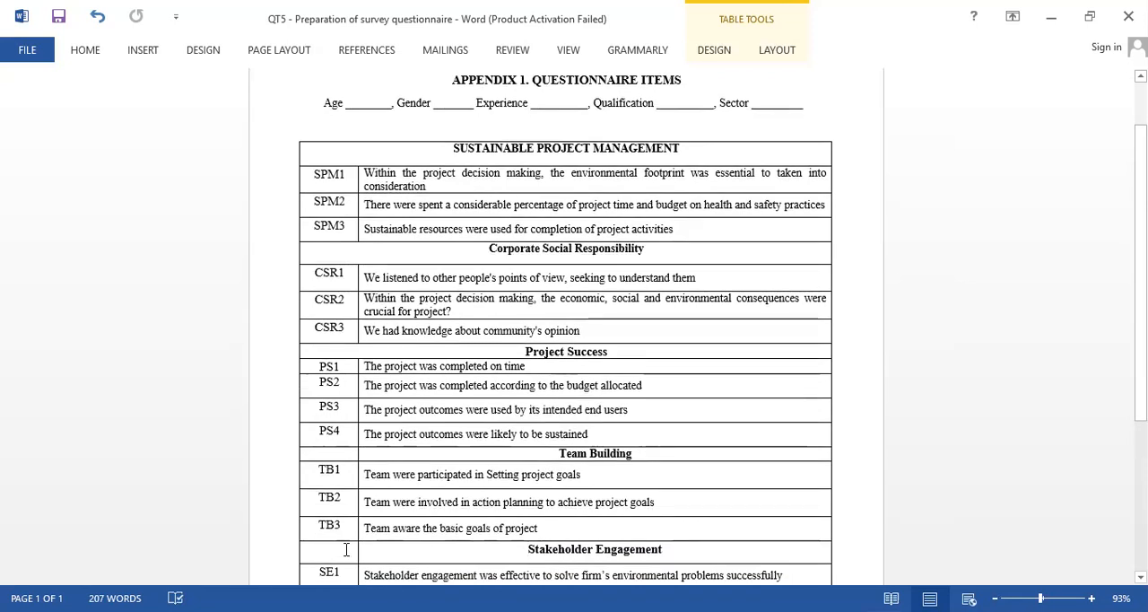
{"action": "left_click", "coordinate": [266, 117]}
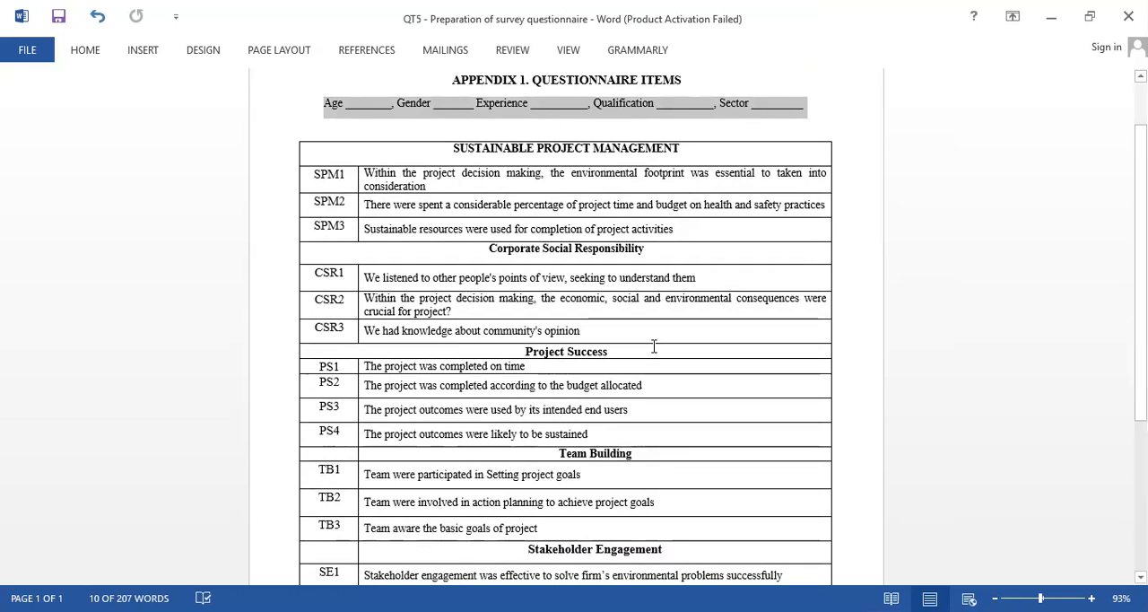
{"action": "left_click", "coordinate": [693, 256]}
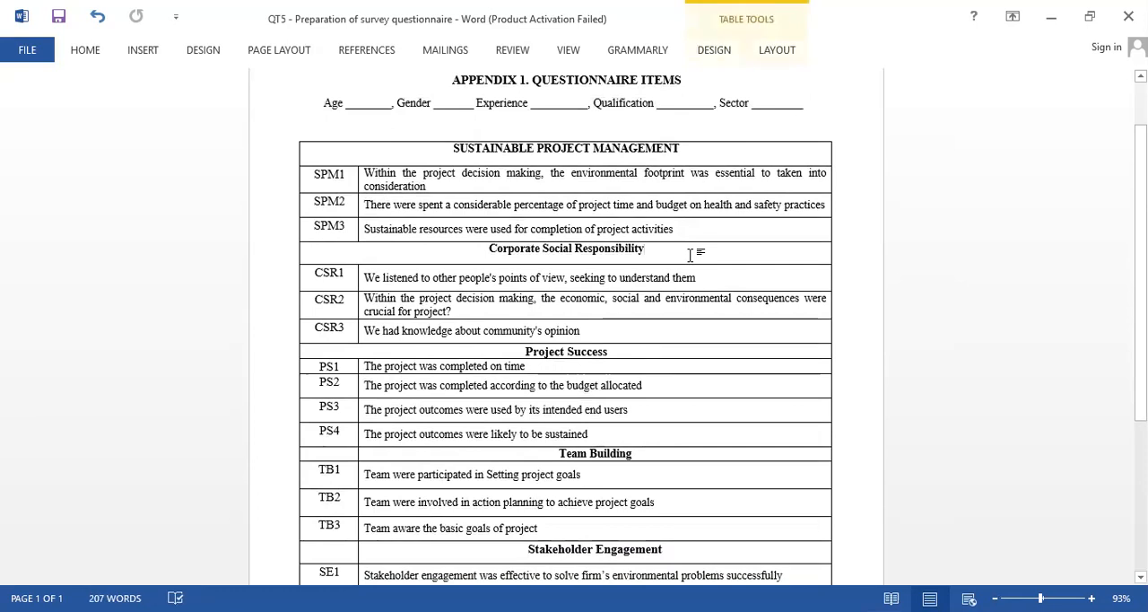
Switch to the SPSS Data Editor and compare the empty Data View with the Variable View, ending in Variable View.
{"action": "left_click", "coordinate": [588, 39]}
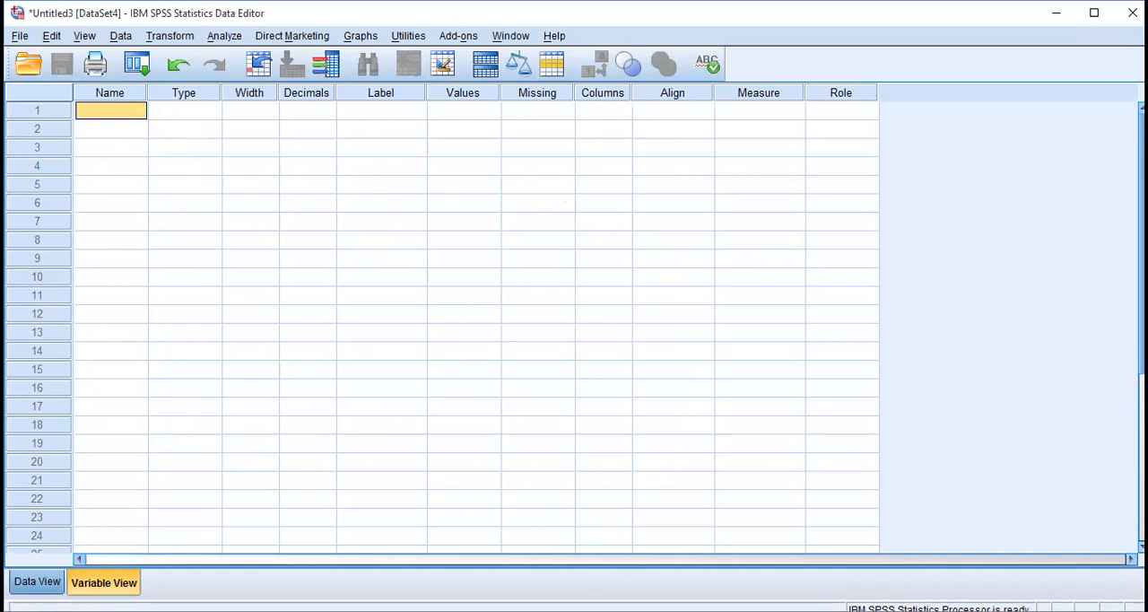
{"action": "left_click", "coordinate": [36, 582]}
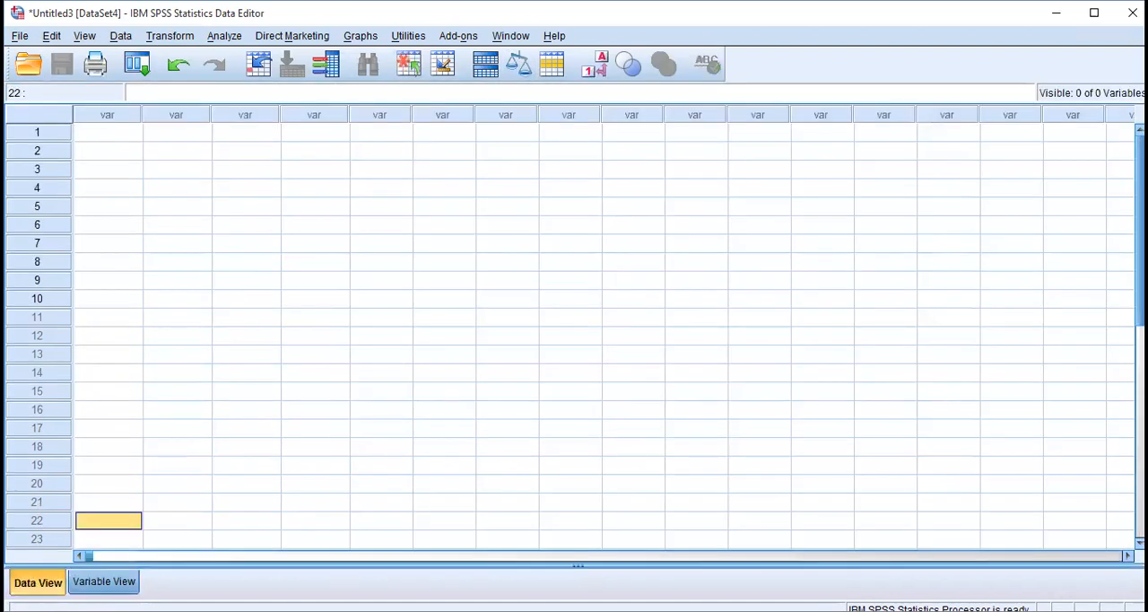
{"action": "left_click", "coordinate": [104, 581]}
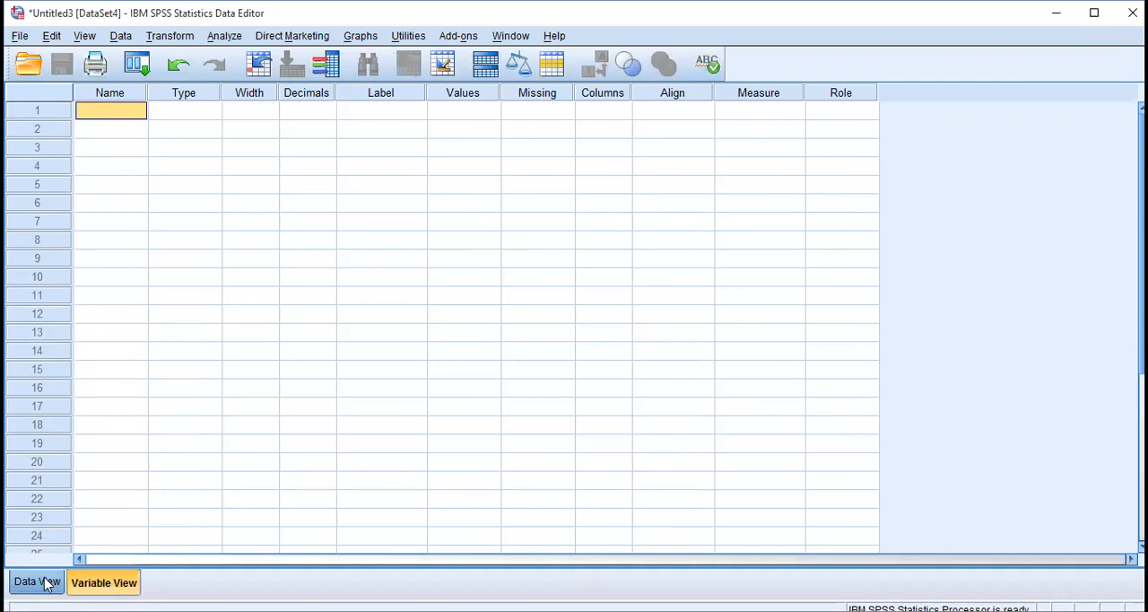
{"action": "left_click", "coordinate": [47, 584]}
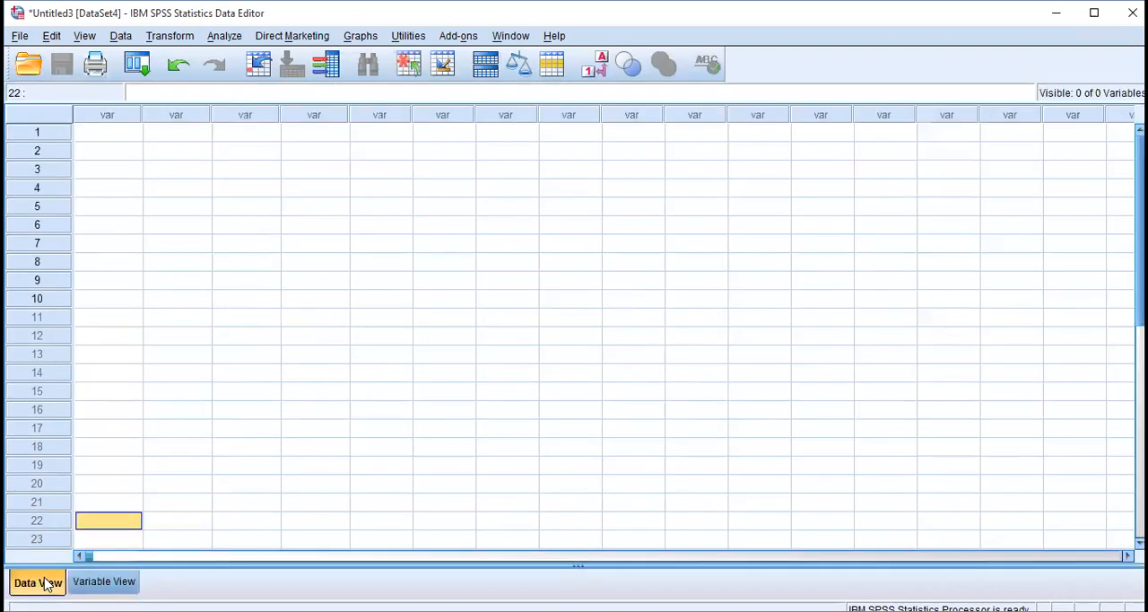
{"action": "left_click", "coordinate": [101, 582]}
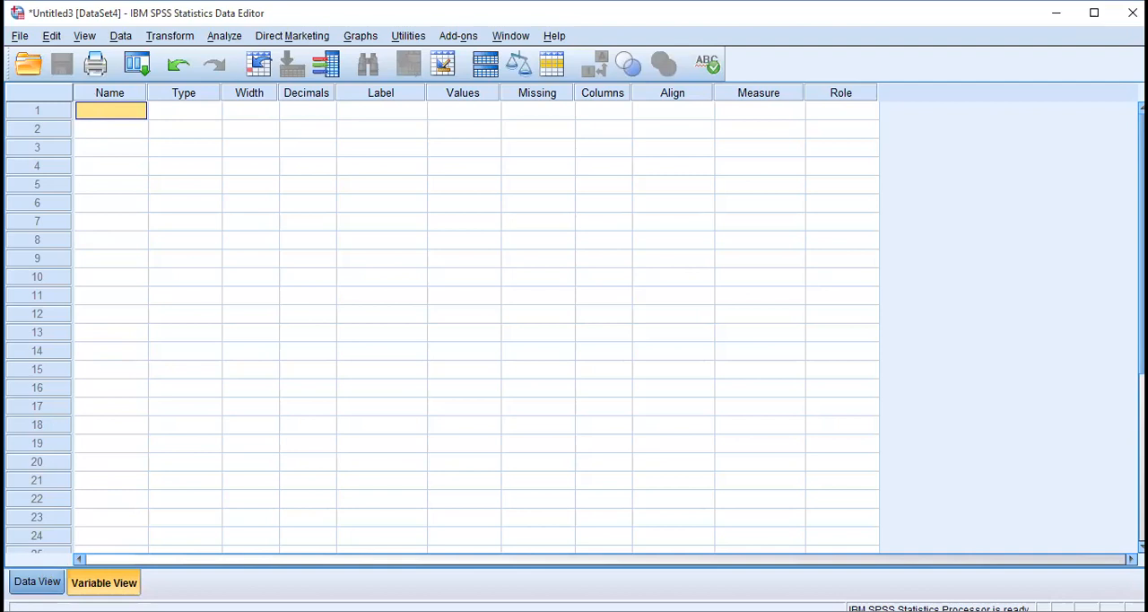
{"action": "left_click", "coordinate": [36, 582]}
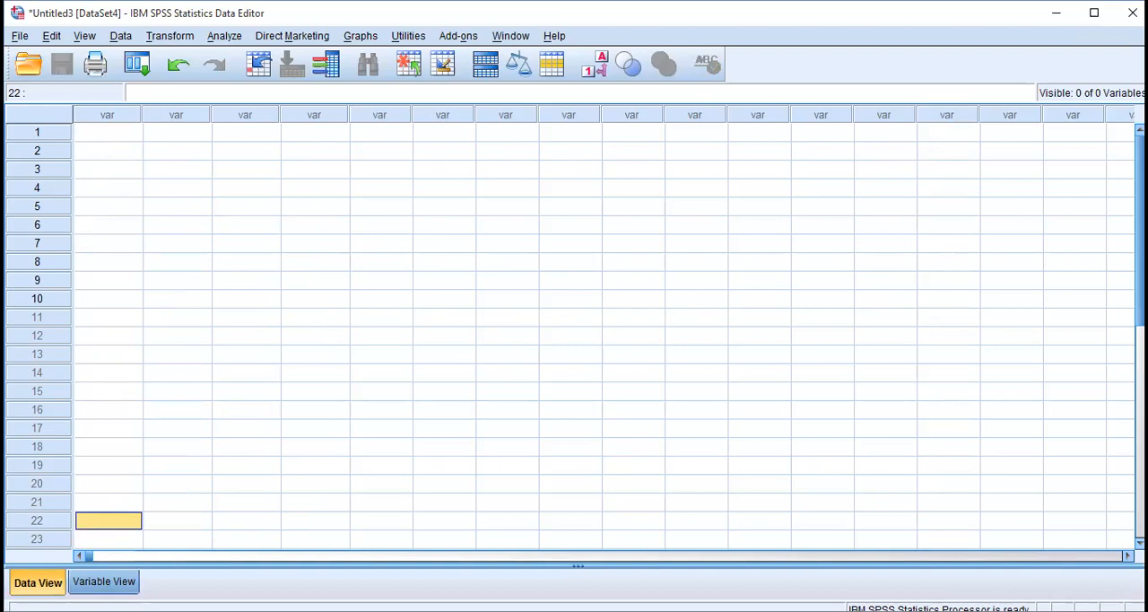
{"action": "left_click", "coordinate": [104, 581]}
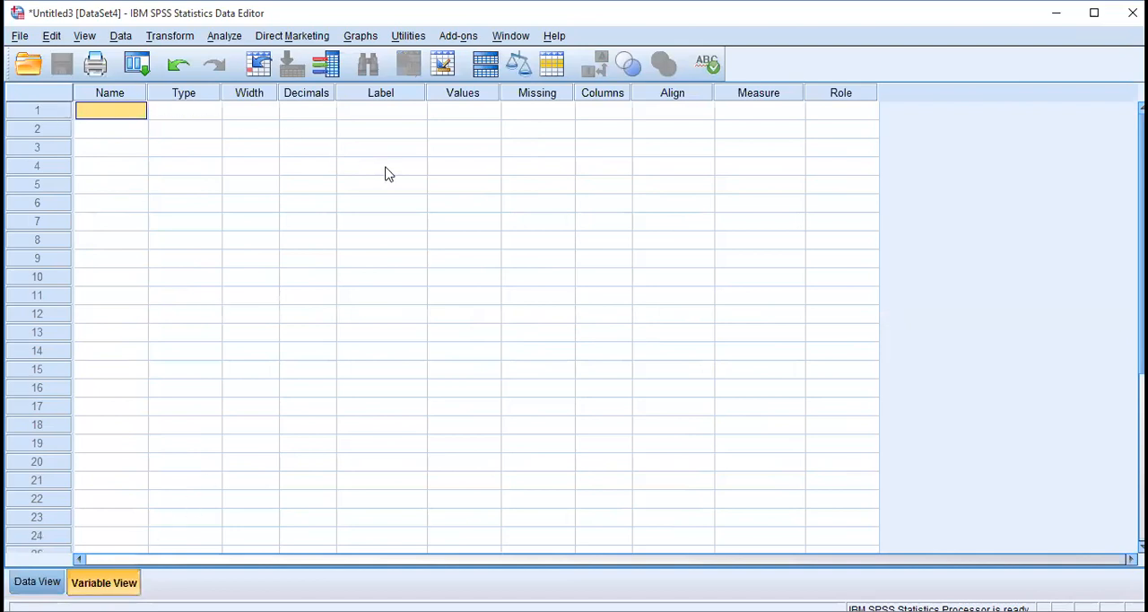
Examine the variable attribute columns one by one: Name, Type, Width, Decimals, Label, Values, Missing, Columns and Measure.
{"action": "left_click", "coordinate": [118, 94]}
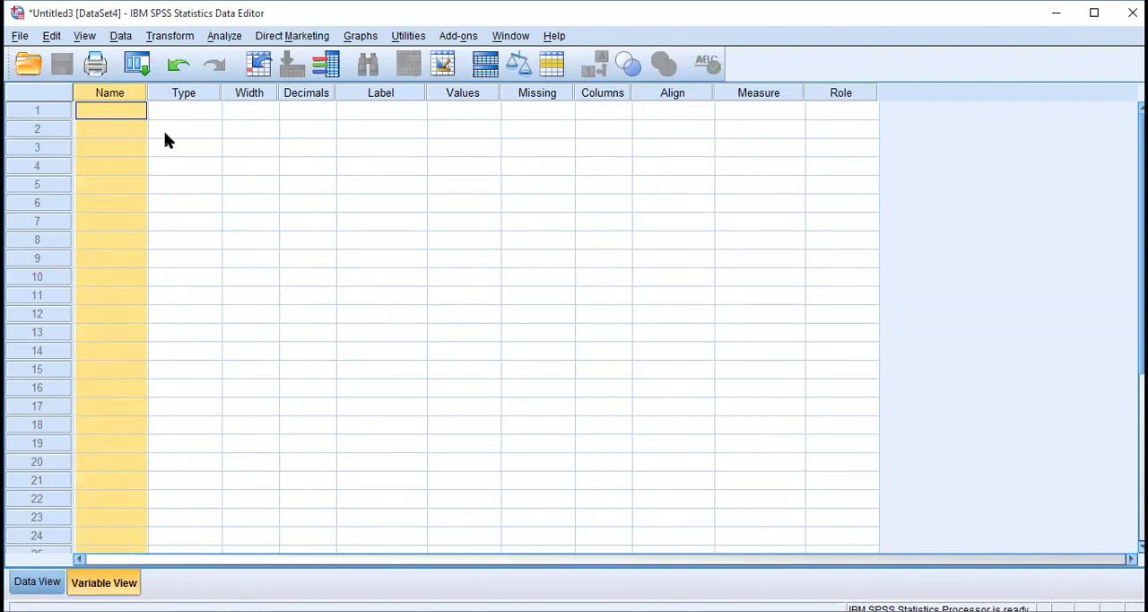
{"action": "left_click", "coordinate": [196, 94]}
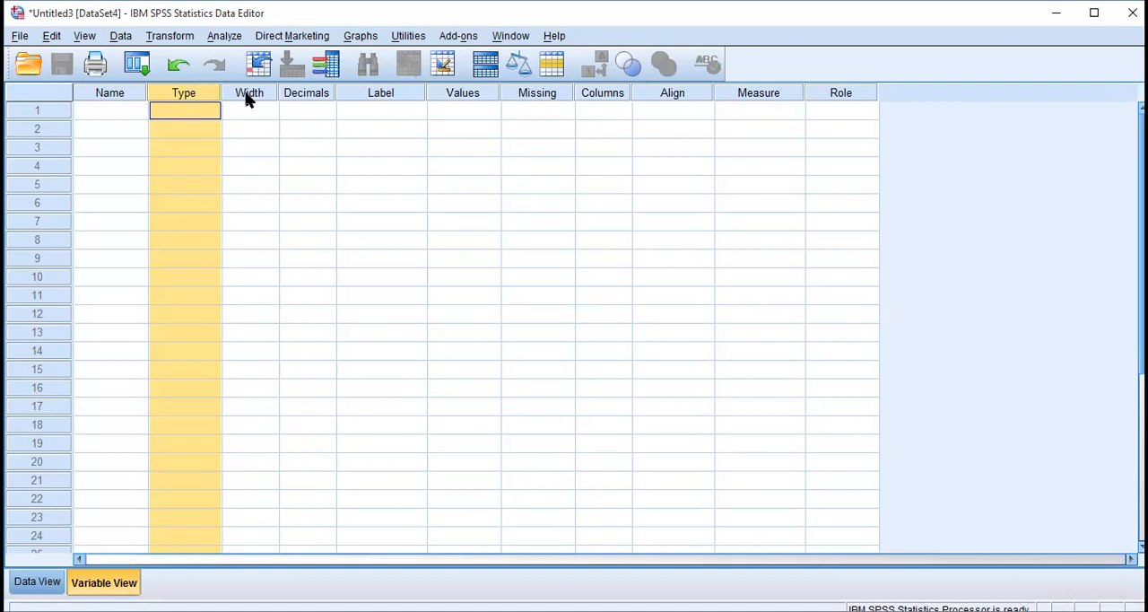
{"action": "left_click", "coordinate": [120, 94]}
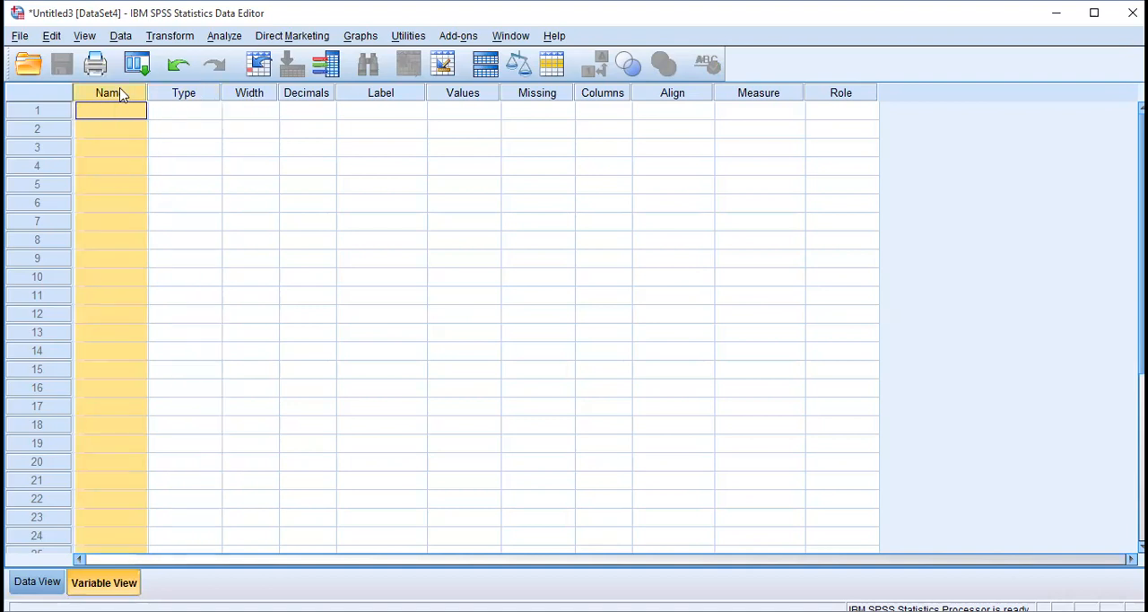
{"action": "left_click", "coordinate": [264, 91]}
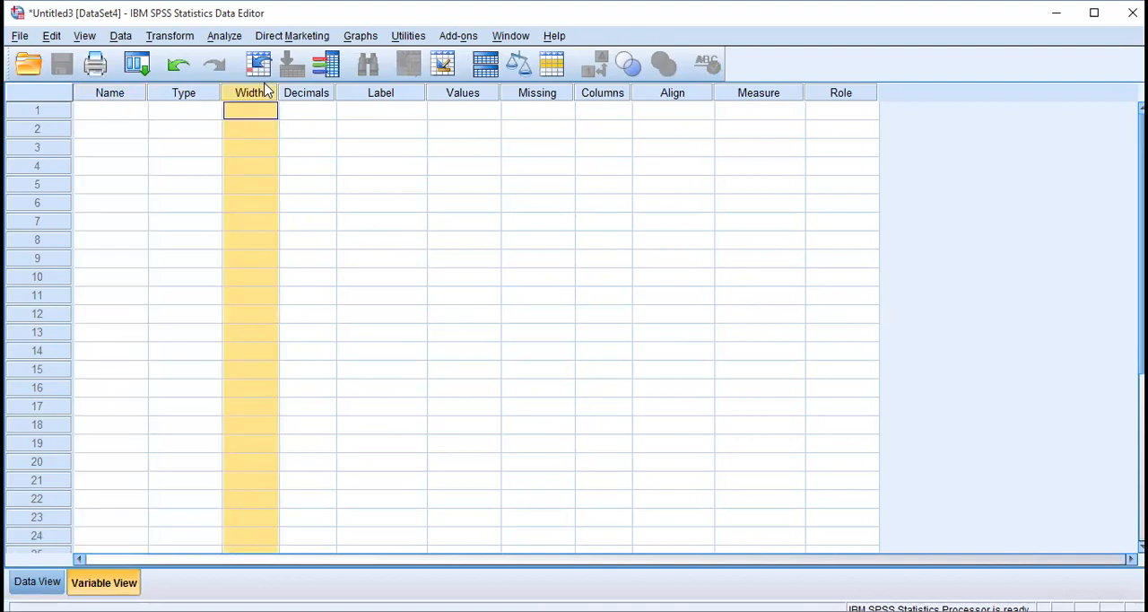
{"action": "left_click", "coordinate": [319, 97]}
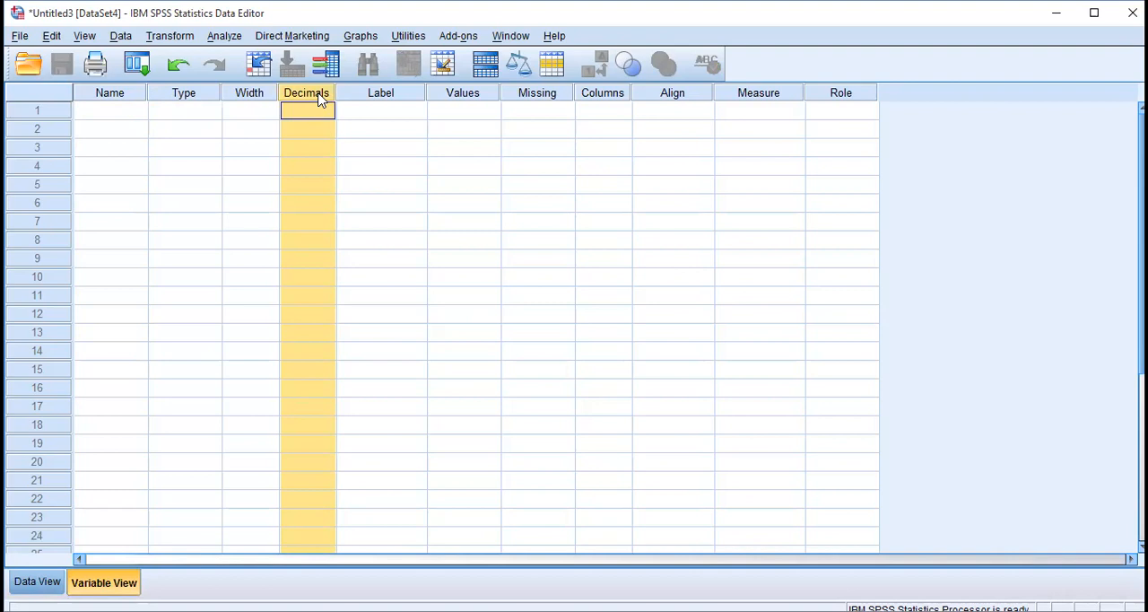
{"action": "left_click", "coordinate": [391, 95]}
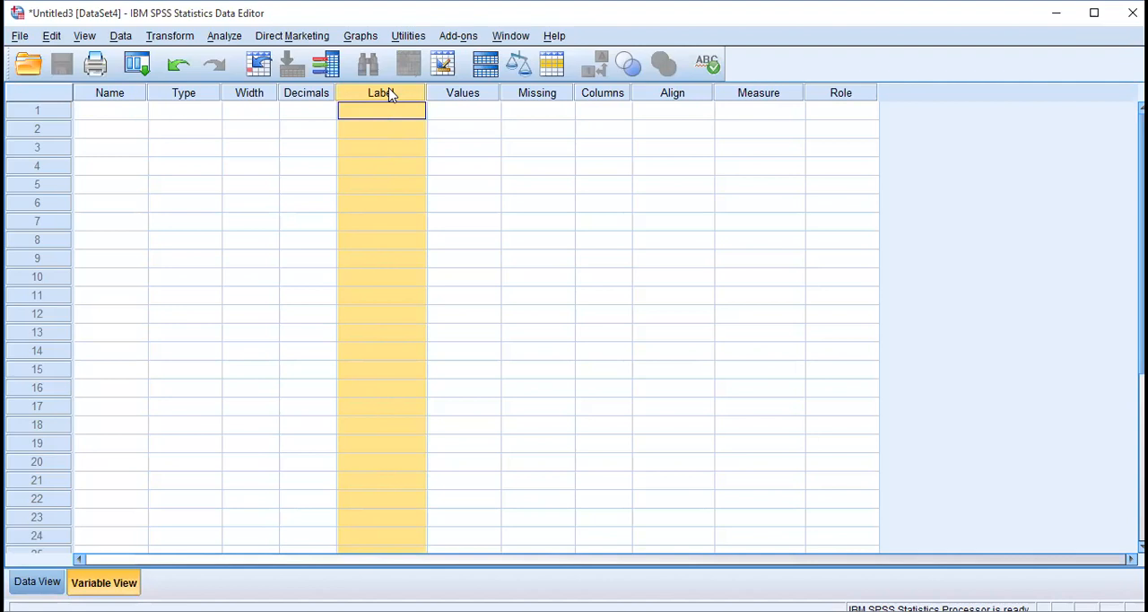
{"action": "left_click", "coordinate": [460, 95]}
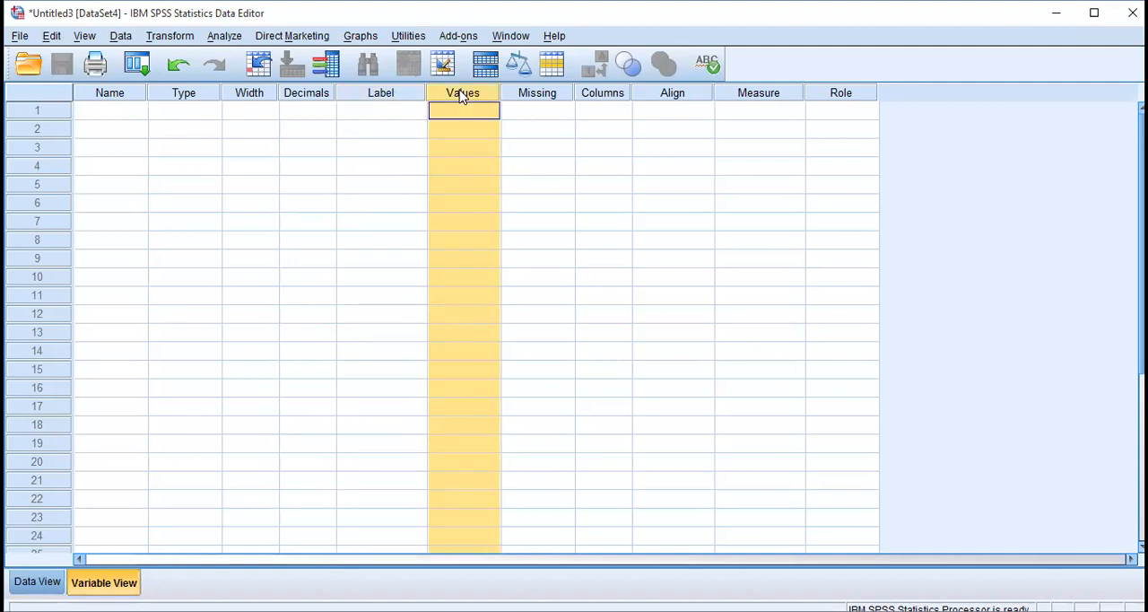
{"action": "left_click", "coordinate": [560, 95]}
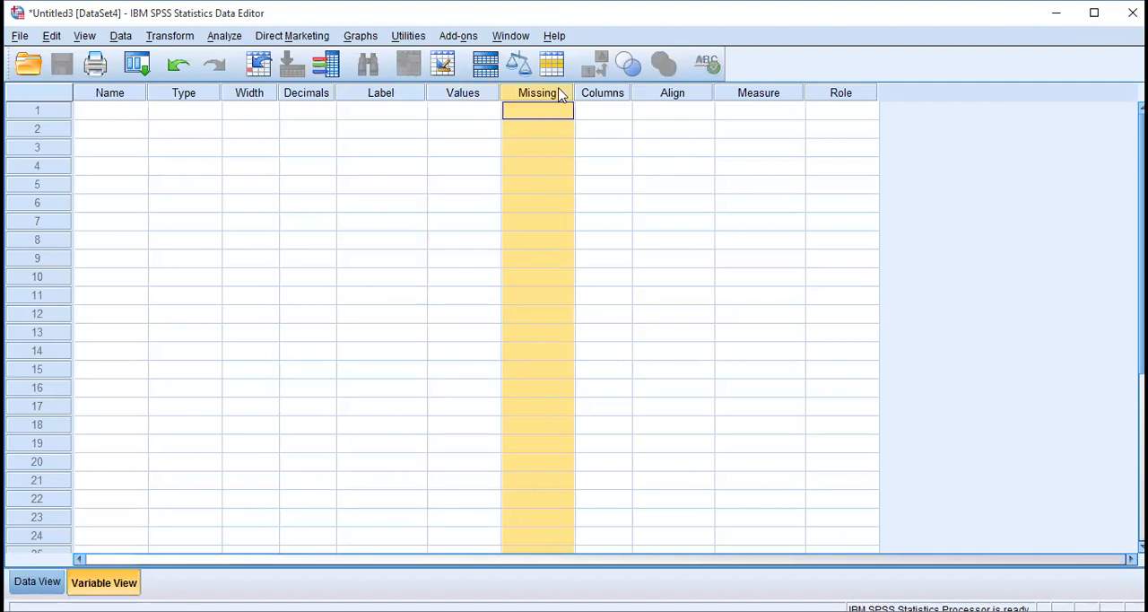
{"action": "left_click", "coordinate": [619, 95]}
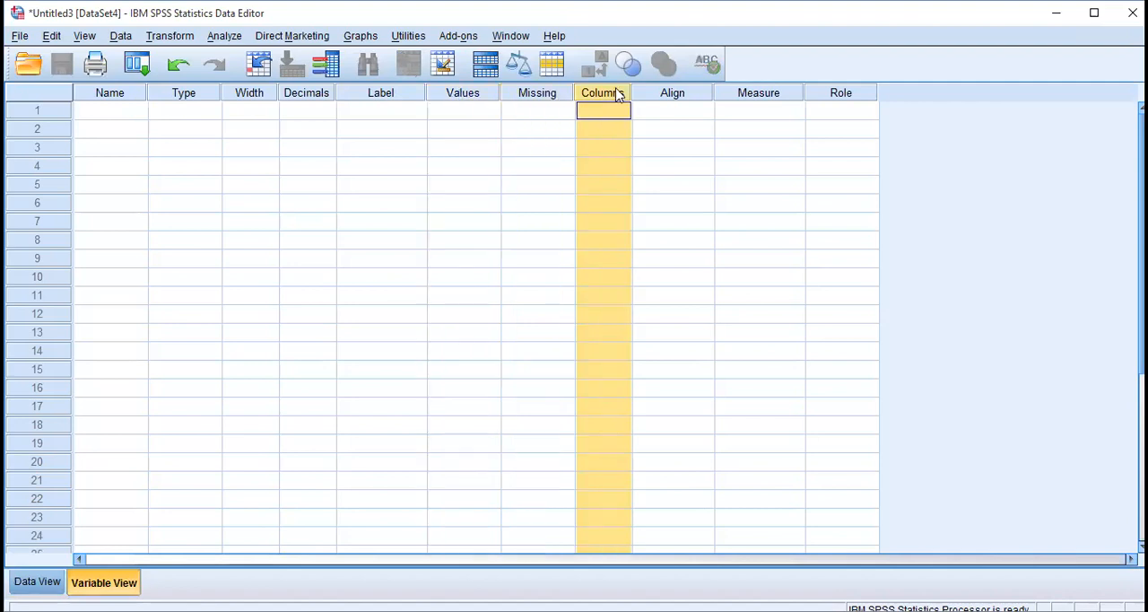
{"action": "left_click", "coordinate": [761, 98]}
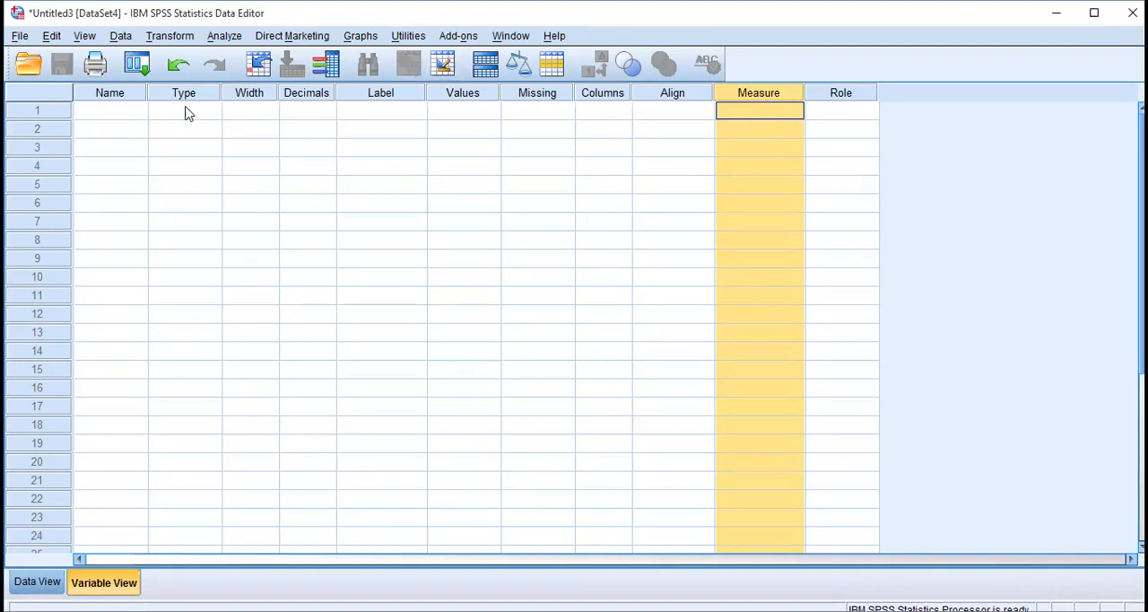
View the empty data sheet once more and return to the variable definitions with the first row's Name cell selected.
{"action": "left_click", "coordinate": [125, 117]}
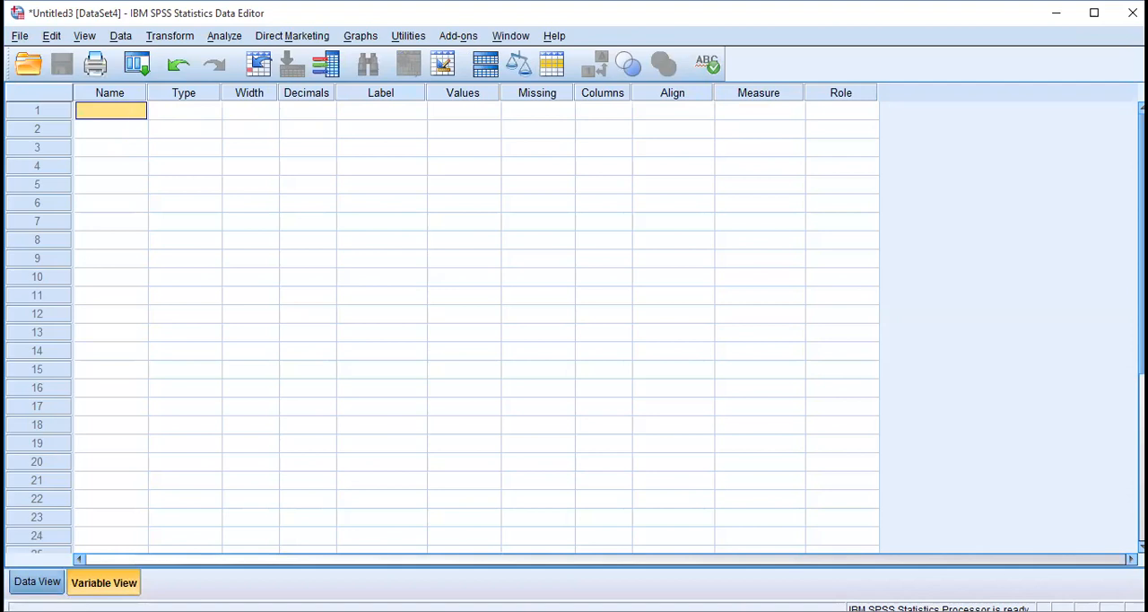
{"action": "left_click", "coordinate": [37, 581]}
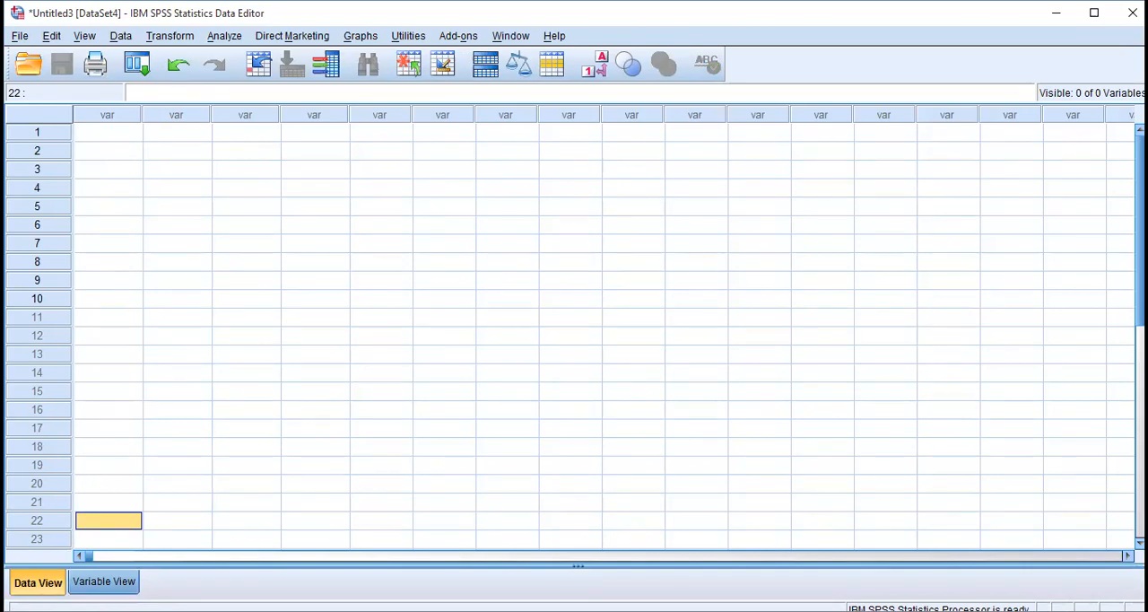
{"action": "left_click", "coordinate": [111, 583]}
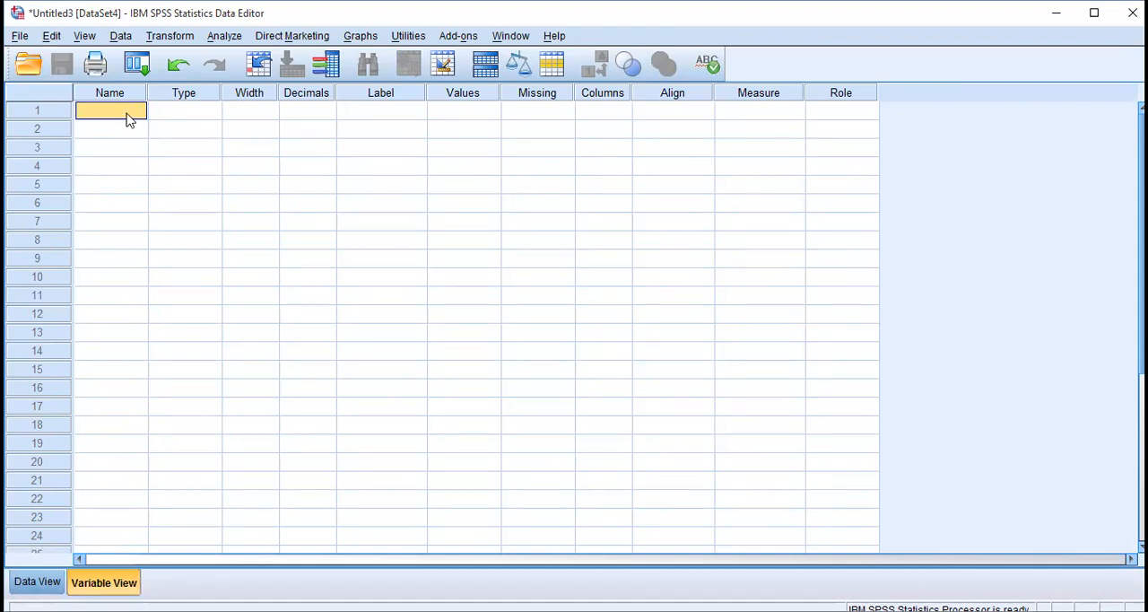
{"action": "left_click", "coordinate": [154, 113]}
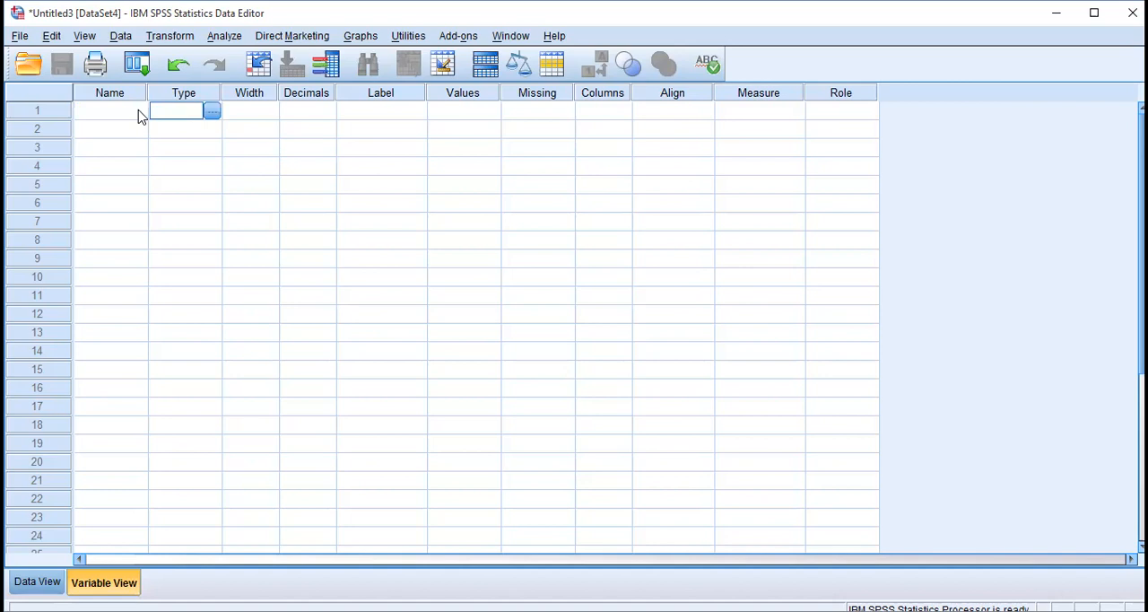
{"action": "left_click", "coordinate": [139, 115]}
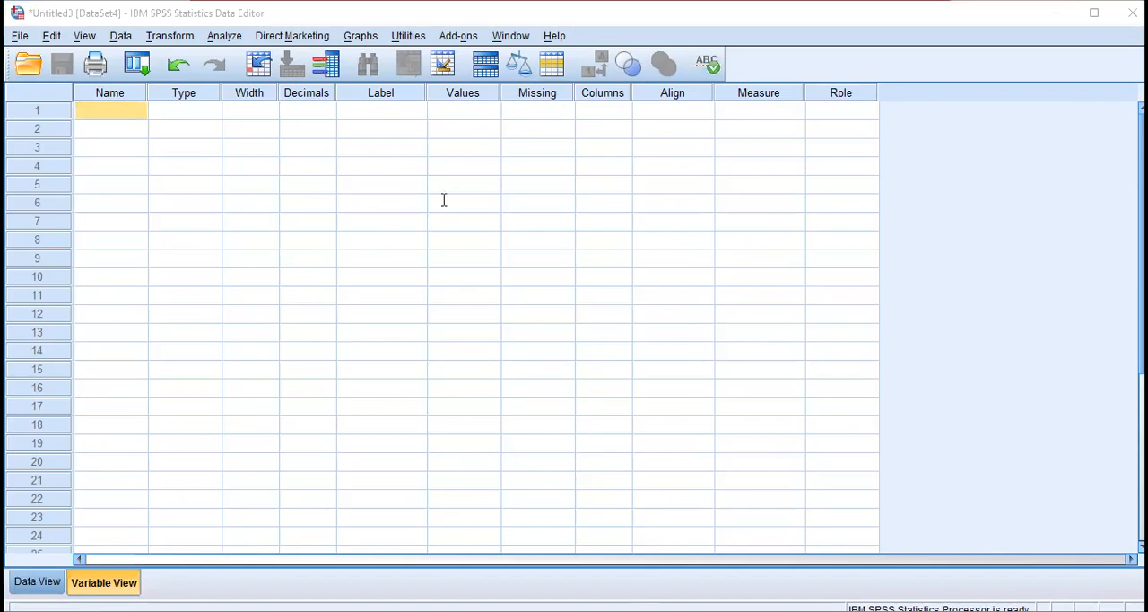
Switch to the Word questionnaire, select its demographics line from Age to Sector, and return to the SPSS Variable View.
{"action": "key", "text": "alt+Tab"}
{"action": "left_click", "coordinate": [275, 107]}
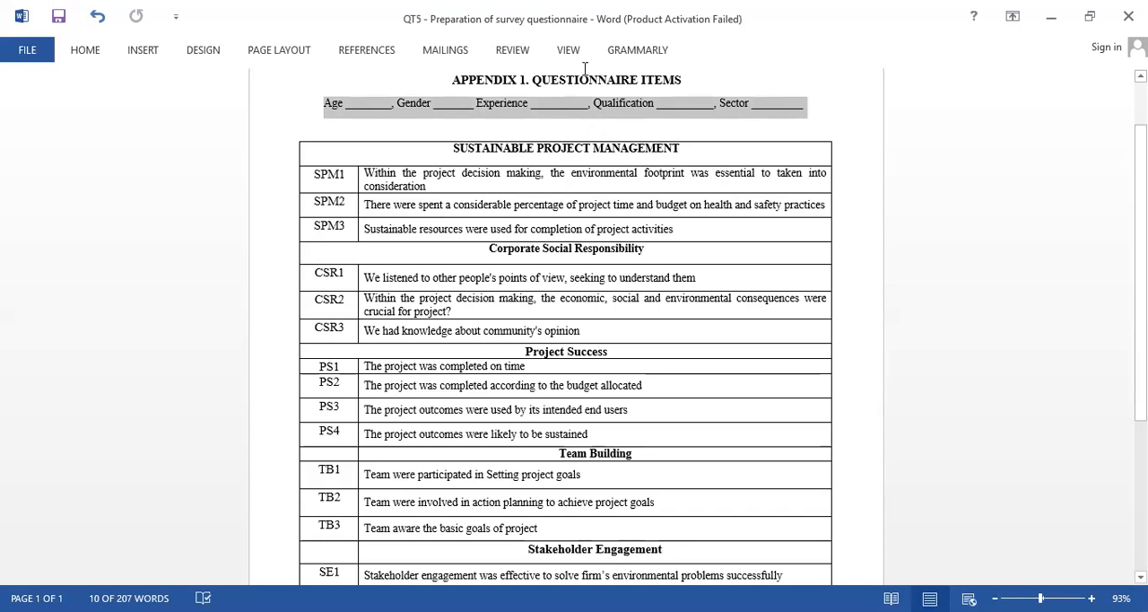
{"action": "key", "text": "alt+Tab"}
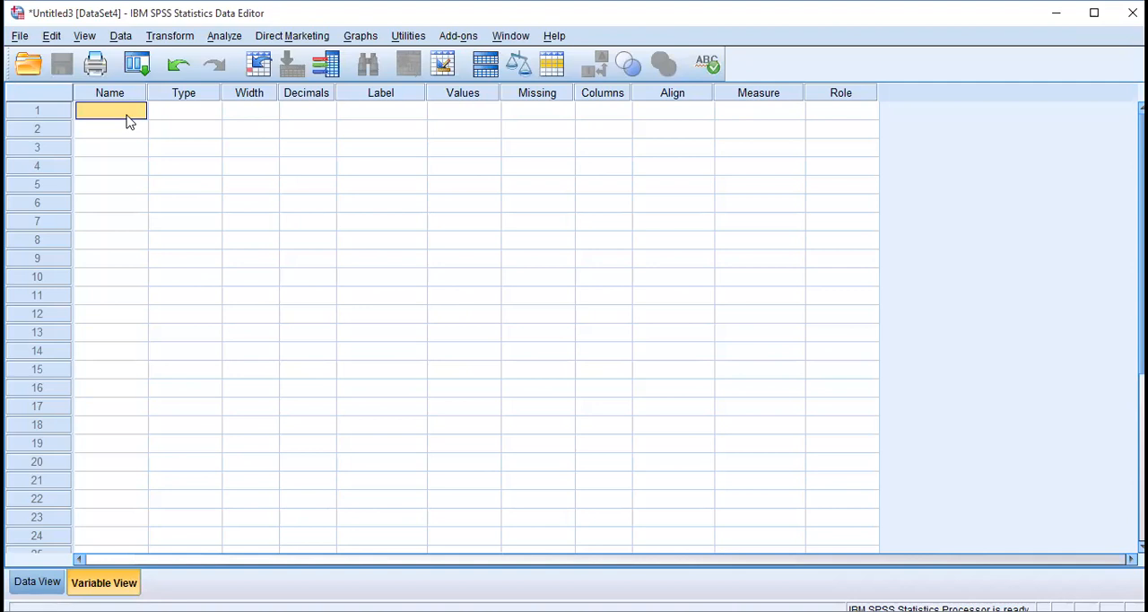
Define the first variable in row 1 with the name Age, capitalizing its first letter.
{"action": "type", "text": "age"}
{"action": "key", "text": "Return"}
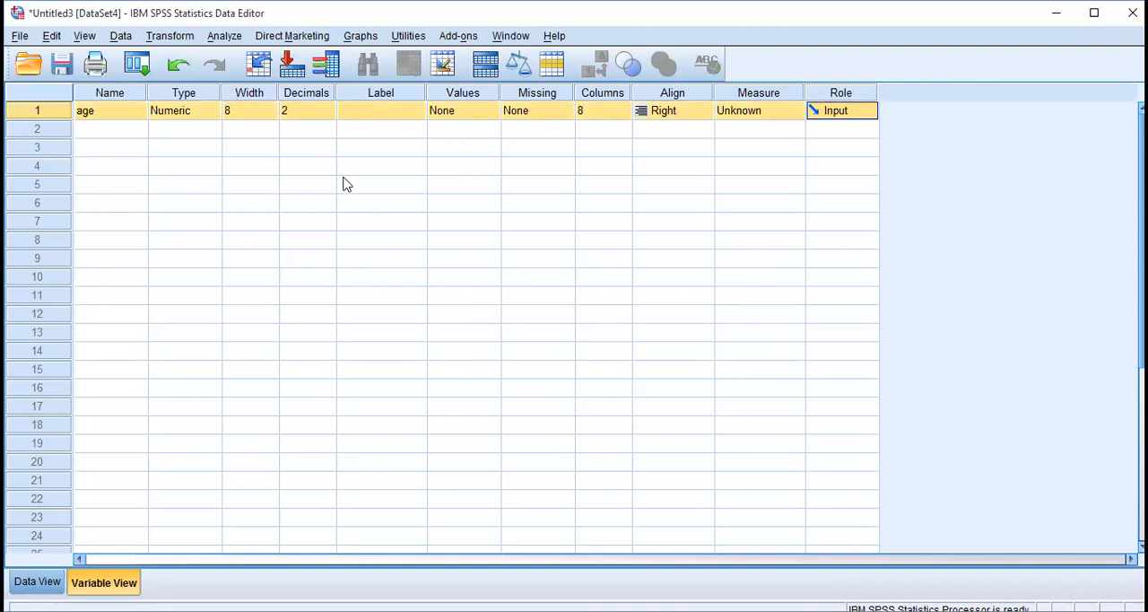
{"action": "left_click", "coordinate": [123, 113]}
{"action": "type", "text": "Age"}
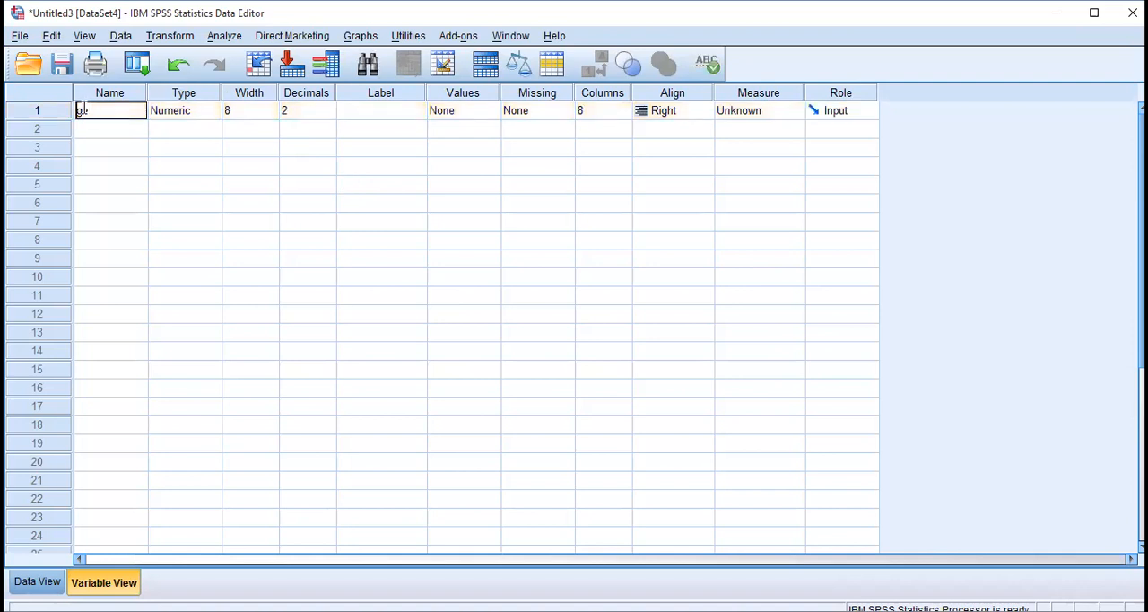
{"action": "key", "text": "Return"}
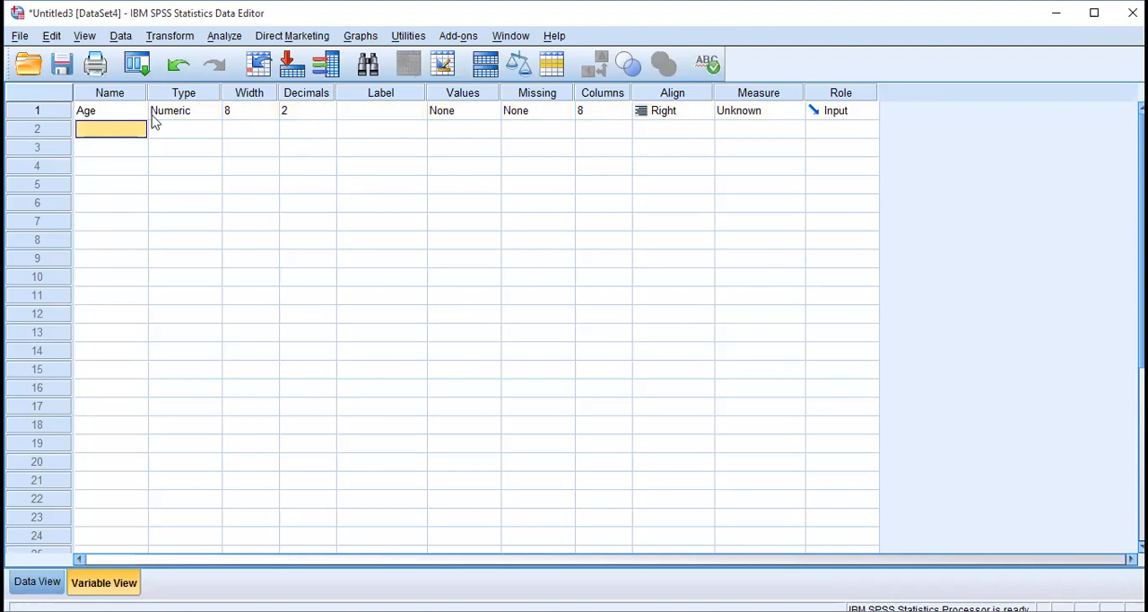
Confirm Numeric as the variable type of Age, with width 8 and 2 decimal places.
{"action": "left_click", "coordinate": [185, 117]}
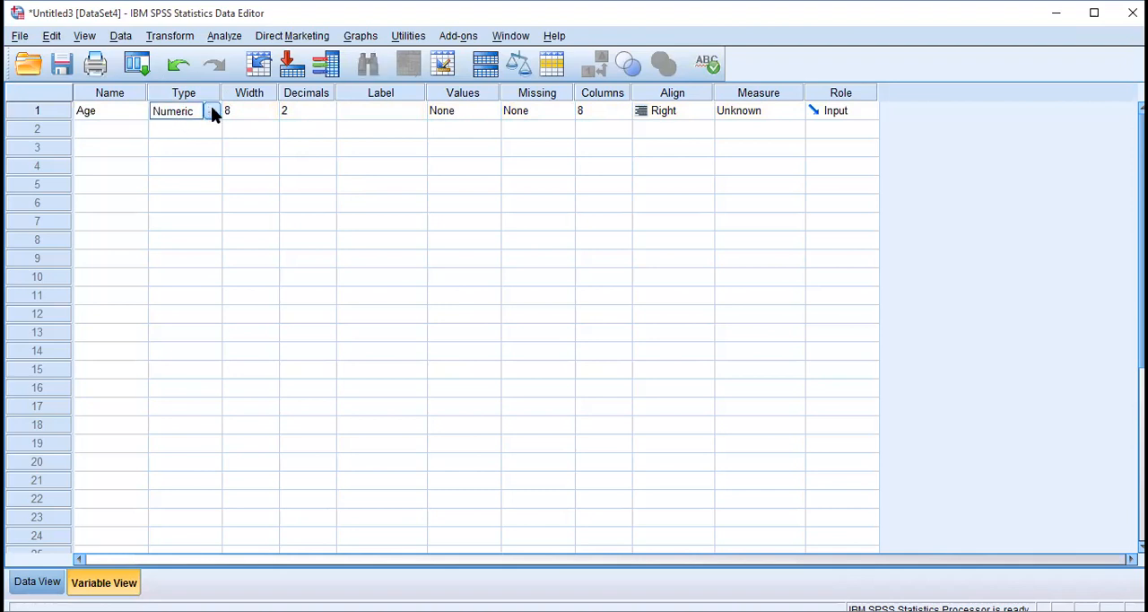
{"action": "left_click", "coordinate": [211, 110]}
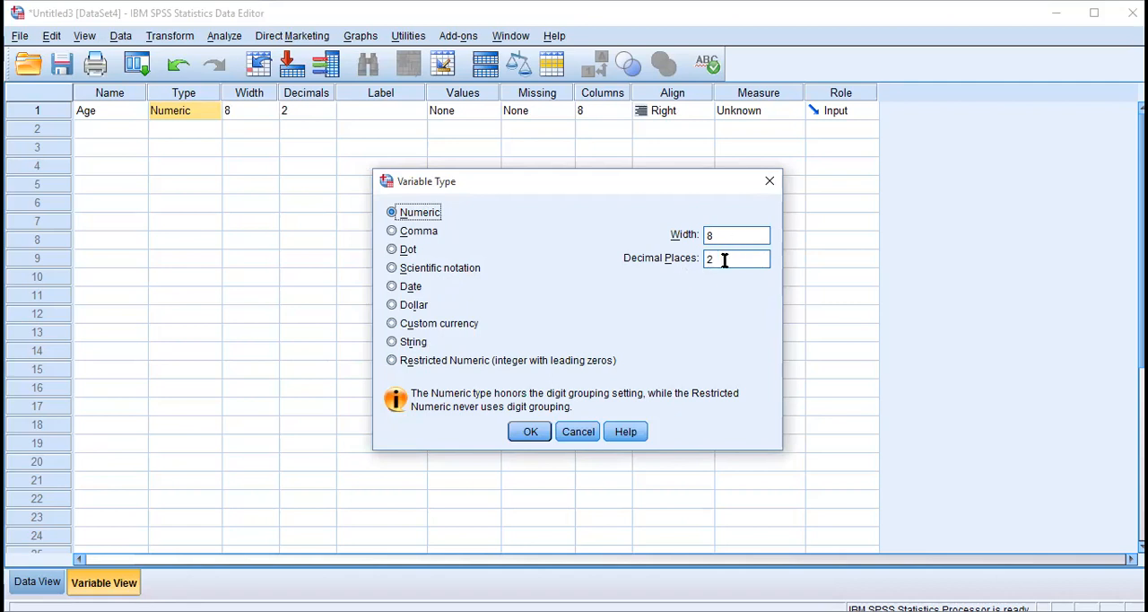
{"action": "left_click", "coordinate": [530, 431]}
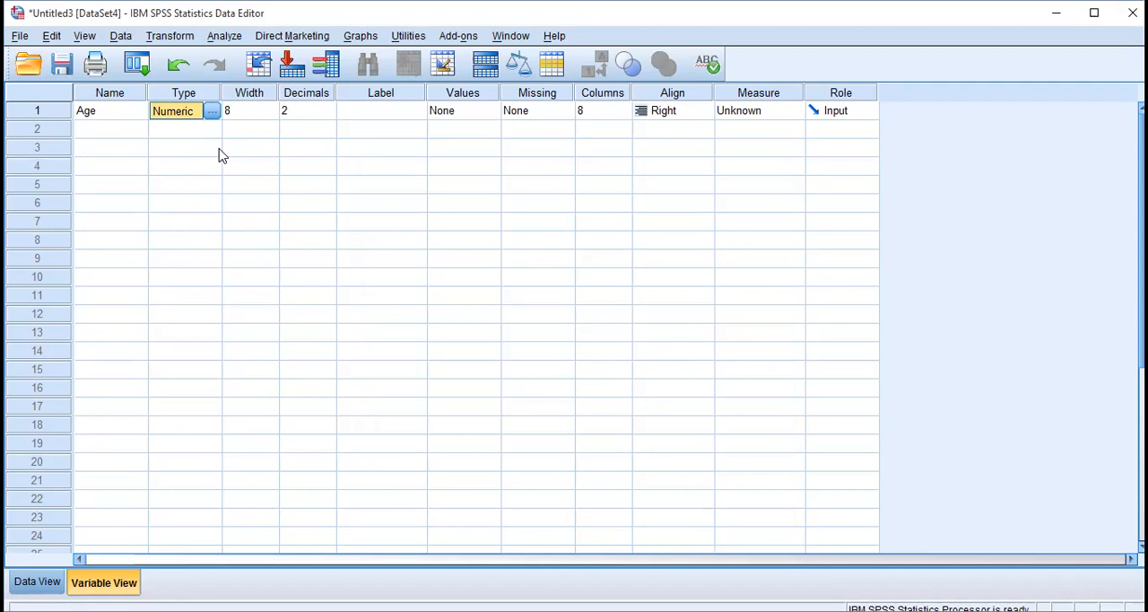
Set the measurement level of the Age variable to Scale, leaving its label blank.
{"action": "left_click", "coordinate": [260, 113]}
{"action": "left_click", "coordinate": [321, 108]}
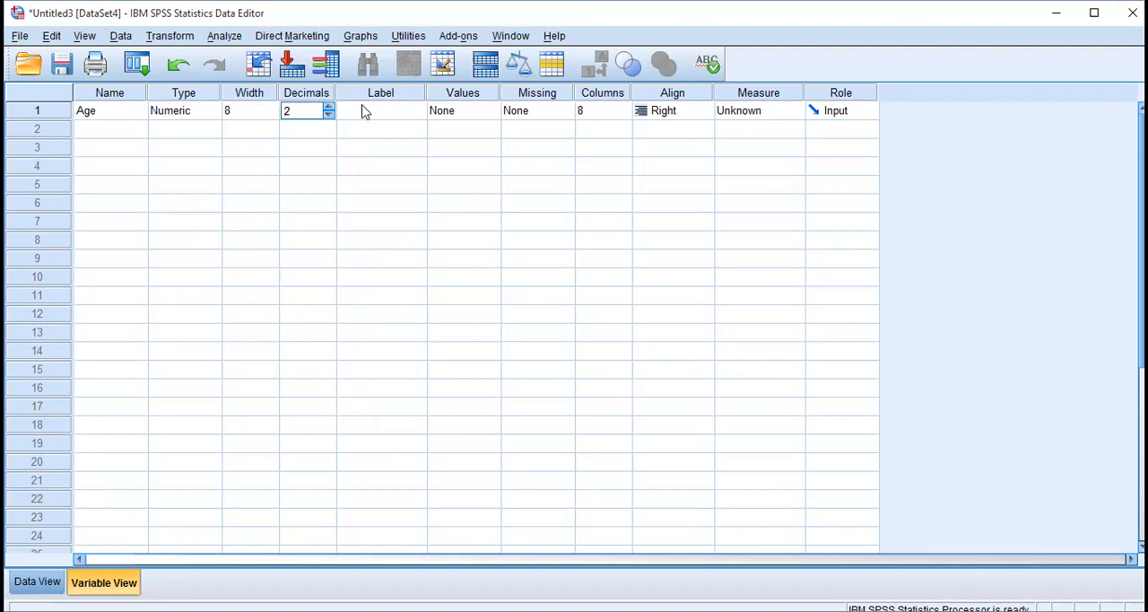
{"action": "left_click", "coordinate": [392, 112]}
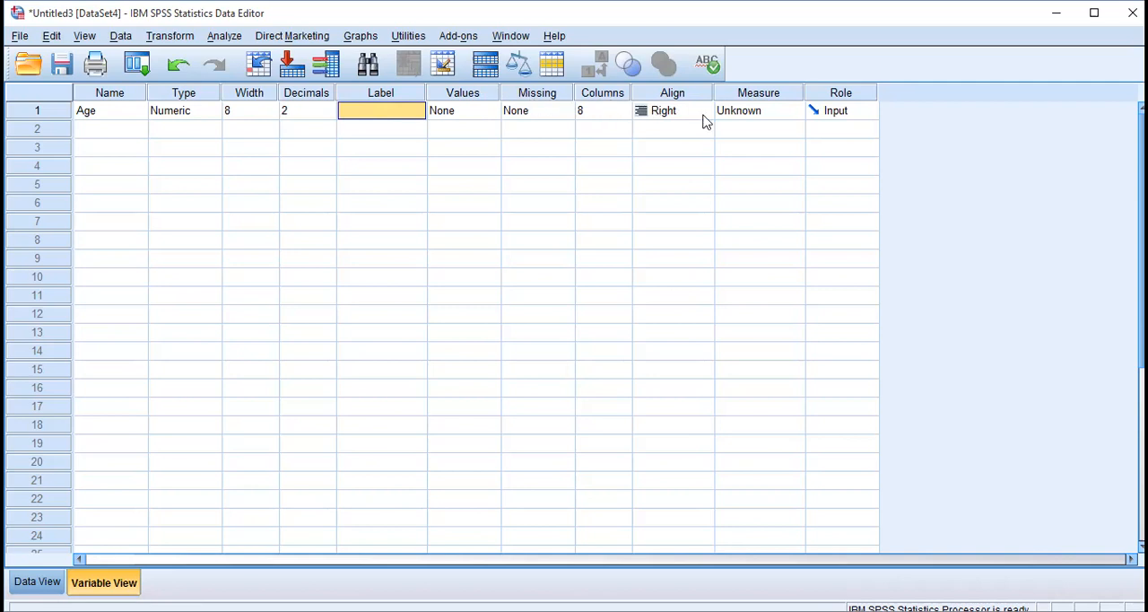
{"action": "left_click", "coordinate": [776, 110]}
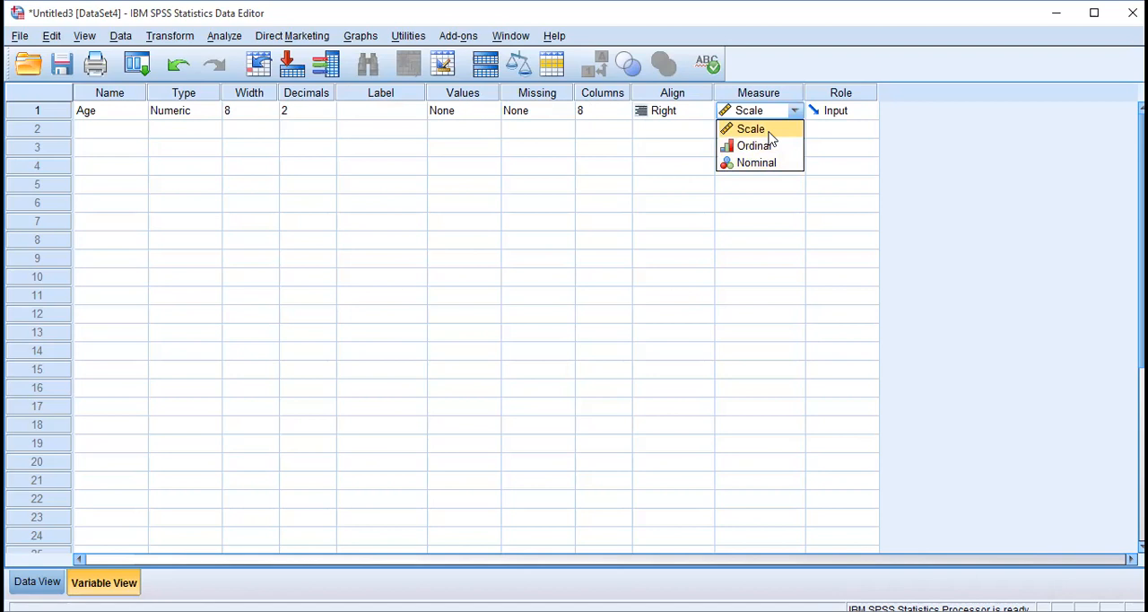
{"action": "left_click", "coordinate": [109, 118]}
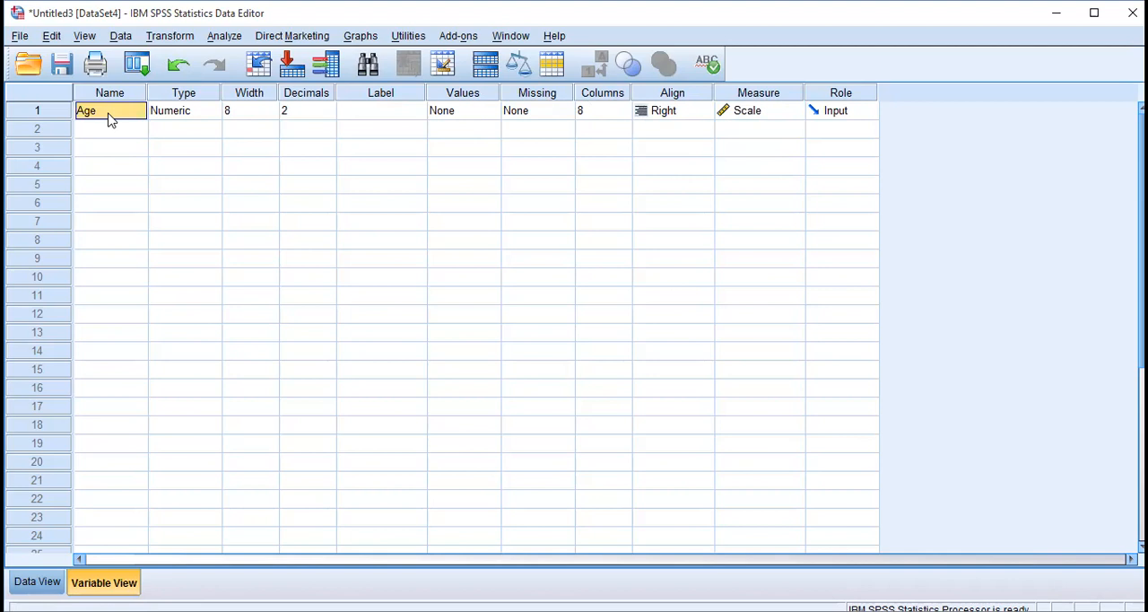
{"action": "left_click", "coordinate": [786, 111]}
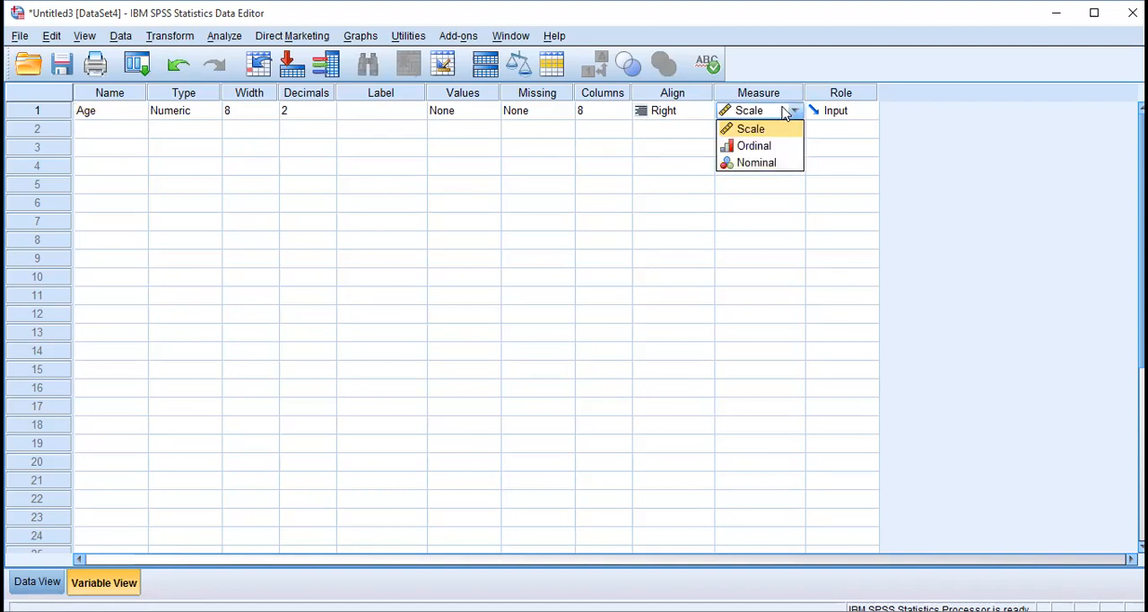
{"action": "left_click", "coordinate": [776, 130]}
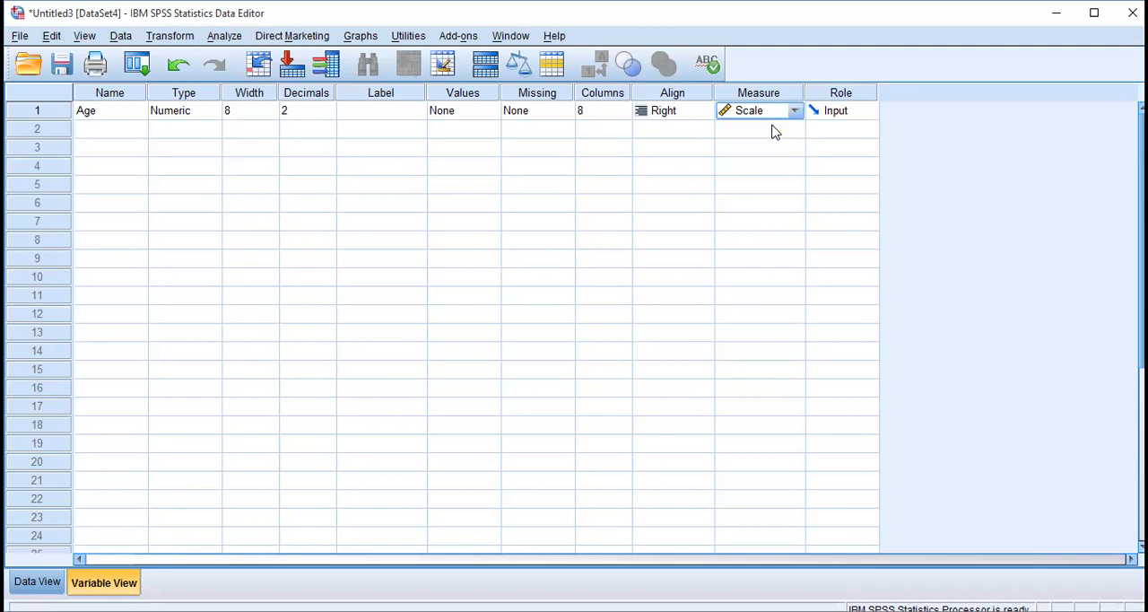
Define a second variable named Gender in row 2 and set its measurement level to Nominal.
{"action": "left_click", "coordinate": [106, 138]}
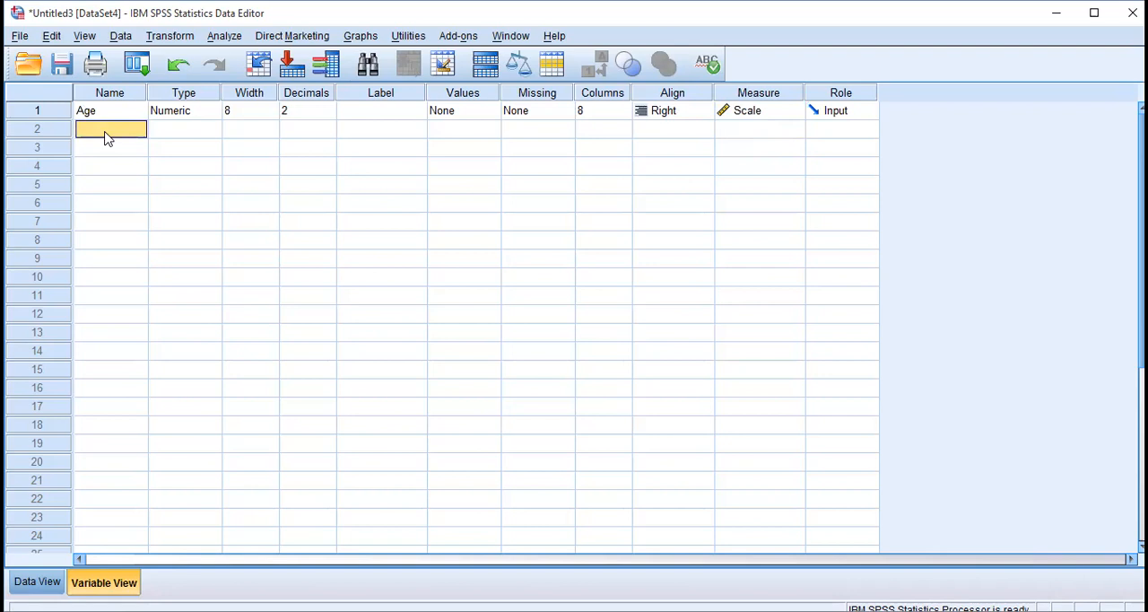
{"action": "left_click", "coordinate": [106, 134]}
{"action": "type", "text": "Gender"}
{"action": "key", "text": "Return"}
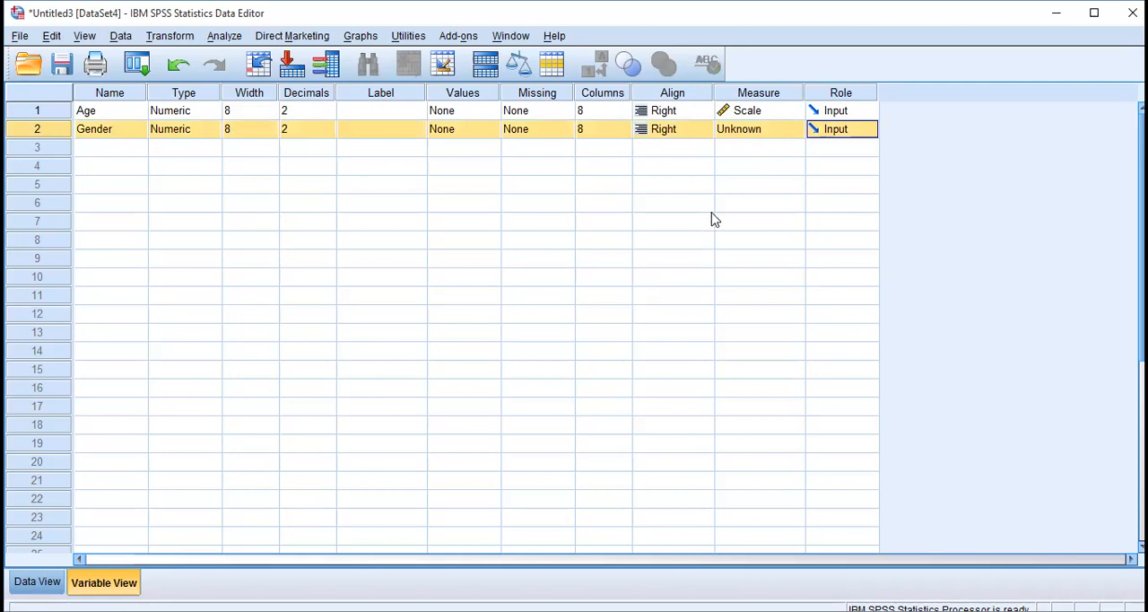
{"action": "left_click", "coordinate": [767, 137]}
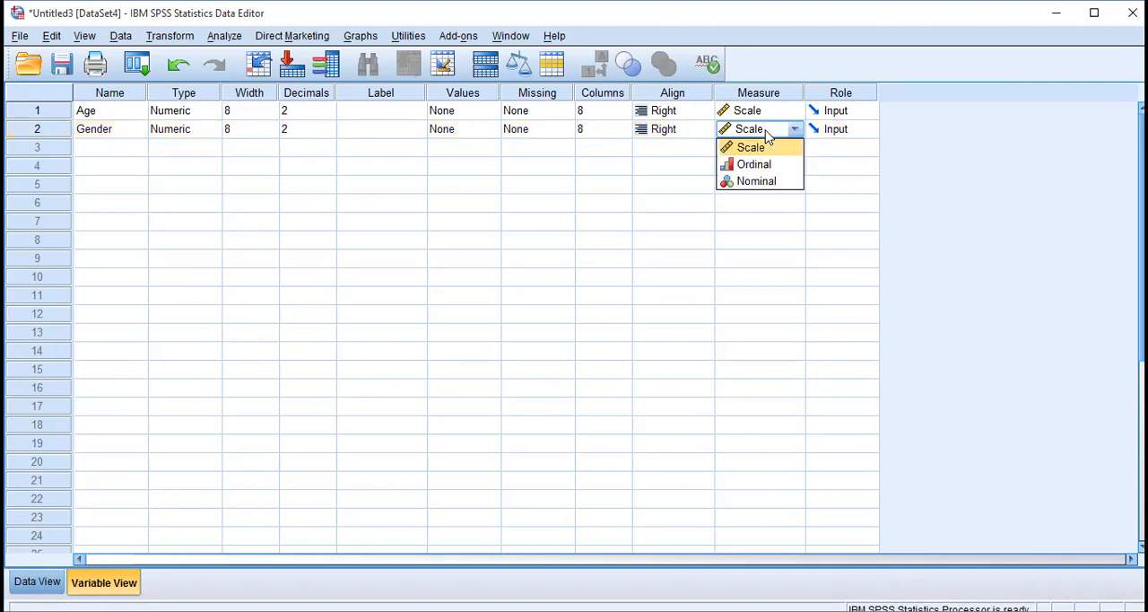
{"action": "left_click", "coordinate": [759, 183]}
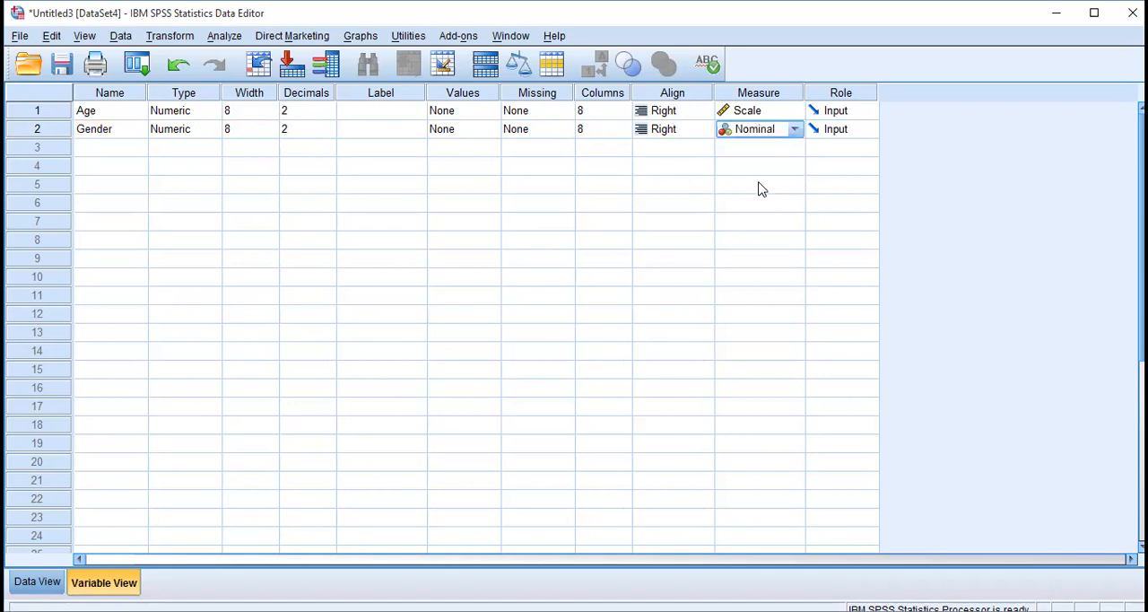
Define a third variable named Experience in row 3 and set its measurement level to Scale.
{"action": "left_click", "coordinate": [130, 165]}
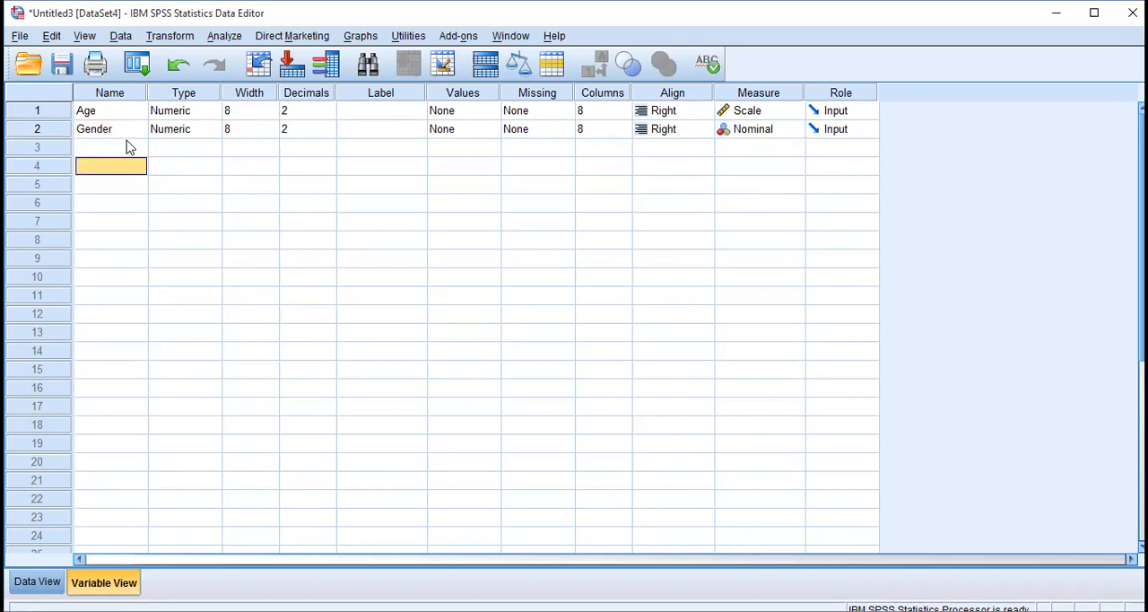
{"action": "left_click", "coordinate": [130, 147]}
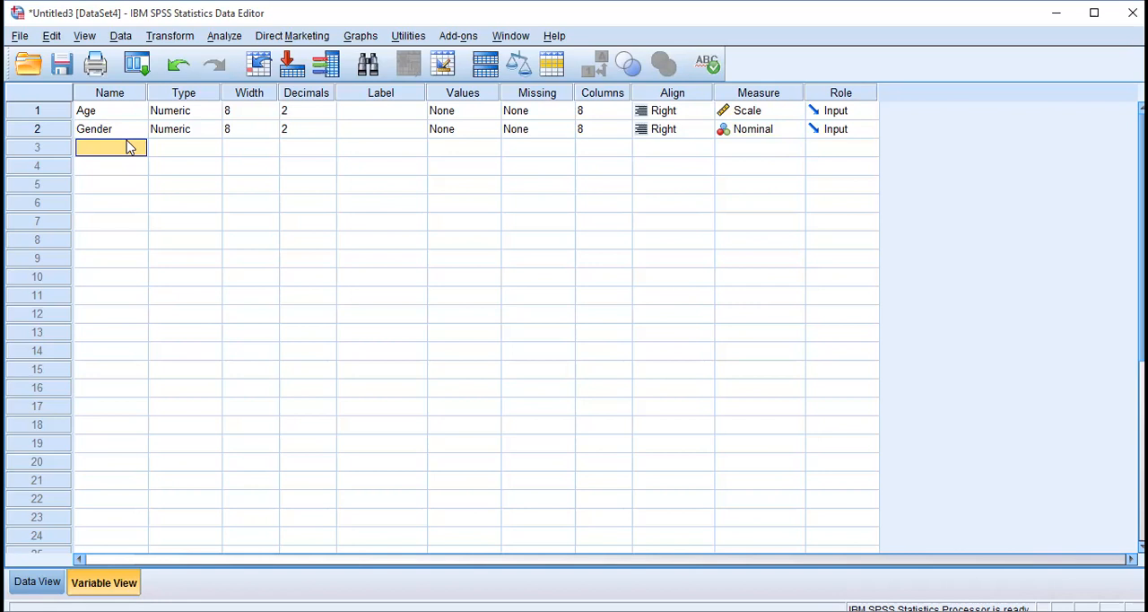
{"action": "type", "text": "Exp"}
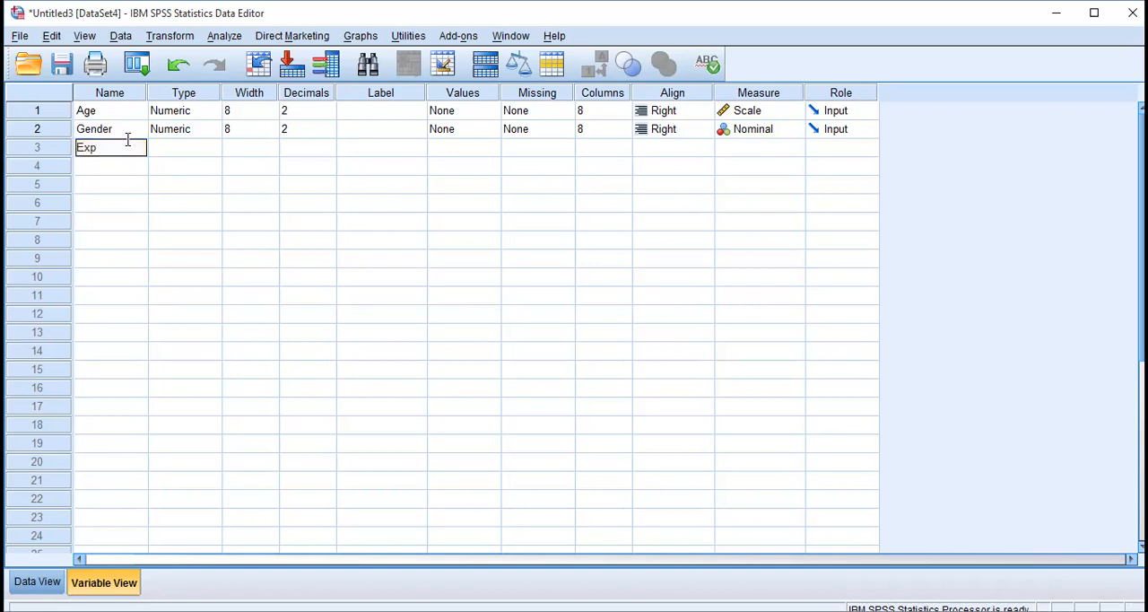
{"action": "type", "text": "erience"}
{"action": "key", "text": "Return"}
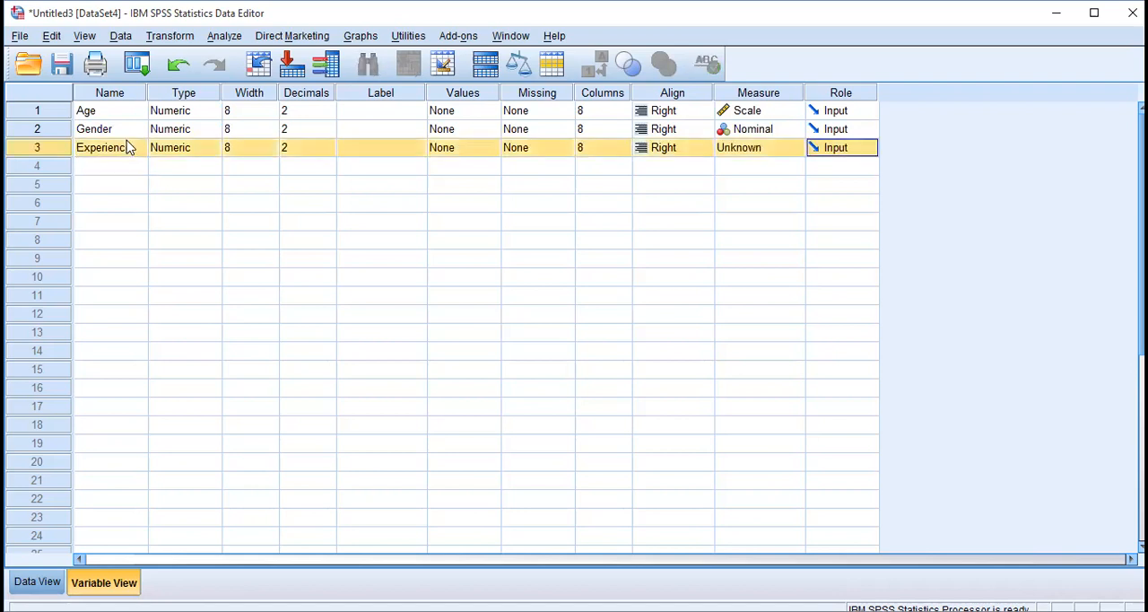
{"action": "left_click", "coordinate": [786, 153]}
{"action": "left_click", "coordinate": [782, 166]}
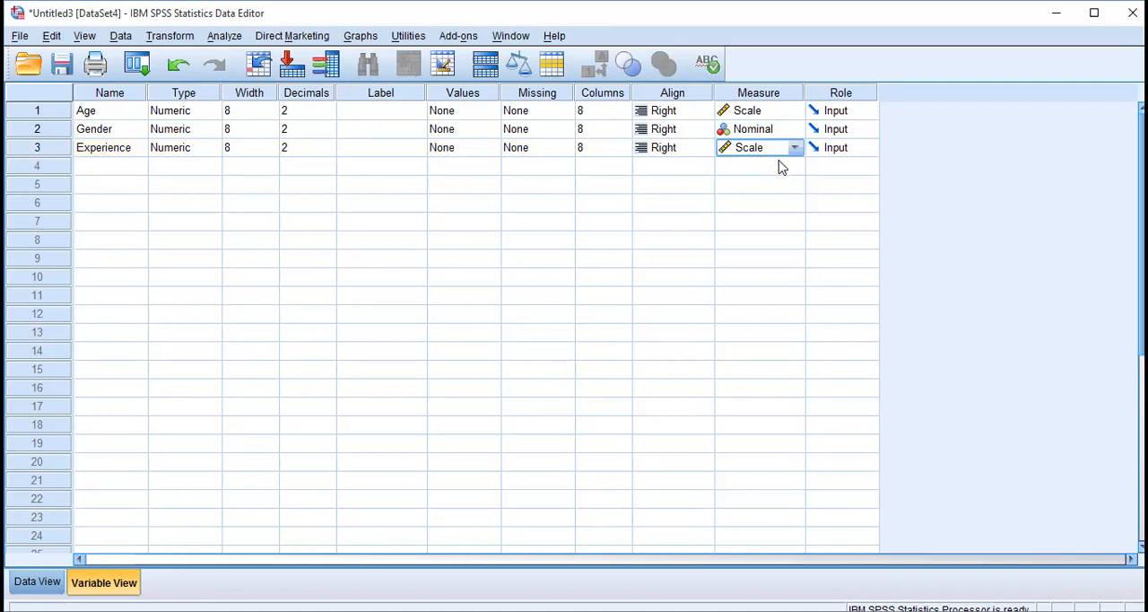
Define a fourth variable named Qualification in row 4 and set its measurement level to Nominal.
{"action": "left_click", "coordinate": [120, 170]}
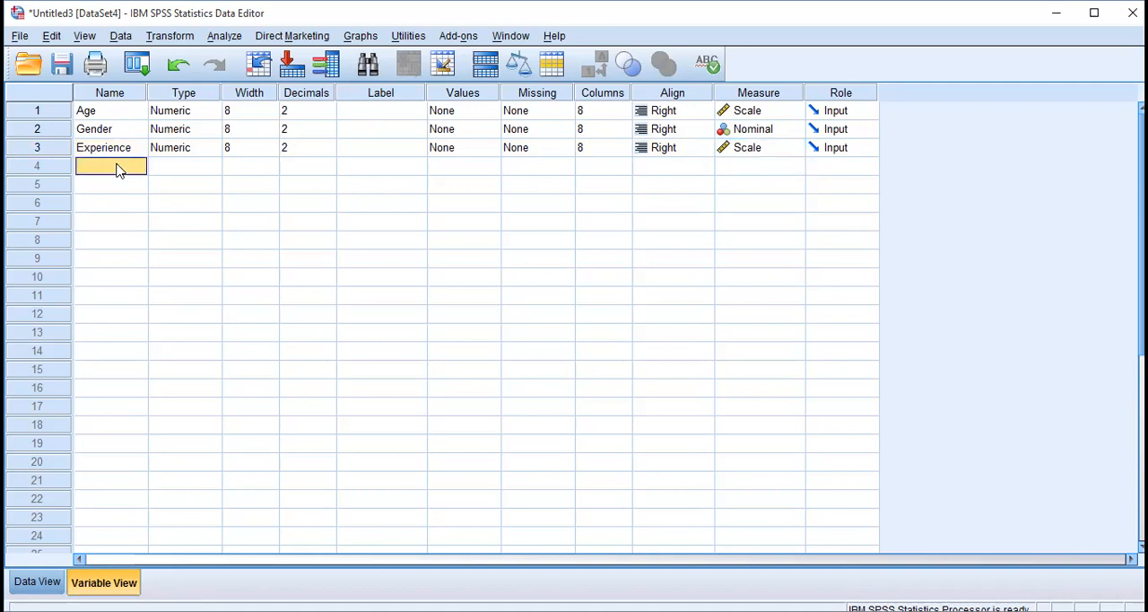
{"action": "type", "text": "Qualication"}
{"action": "key", "text": "Return"}
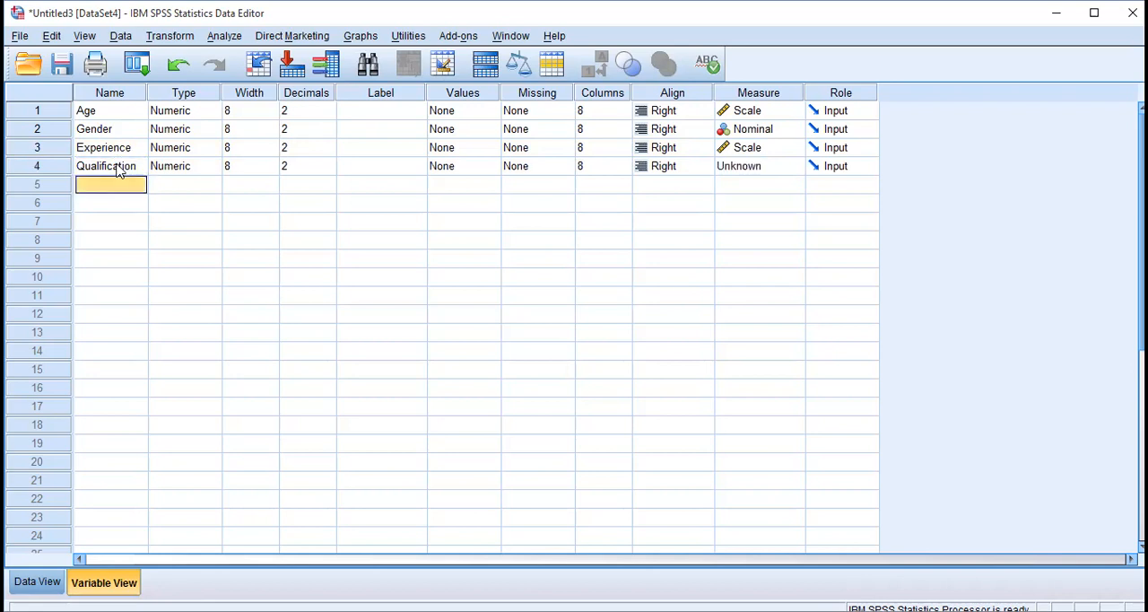
{"action": "key", "text": "Down"}
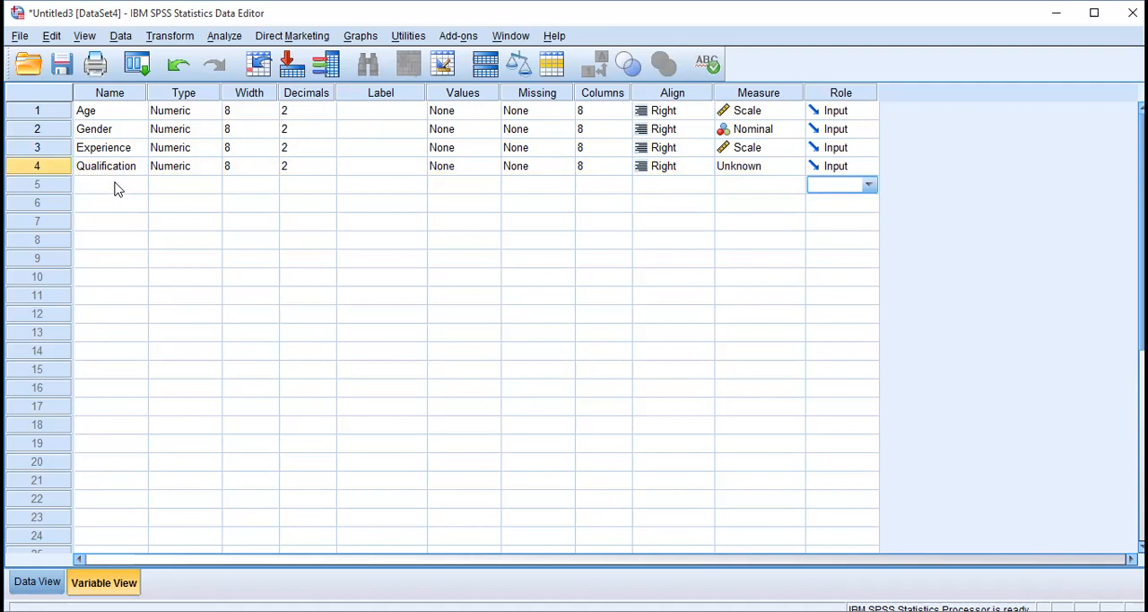
{"action": "left_click", "coordinate": [752, 169]}
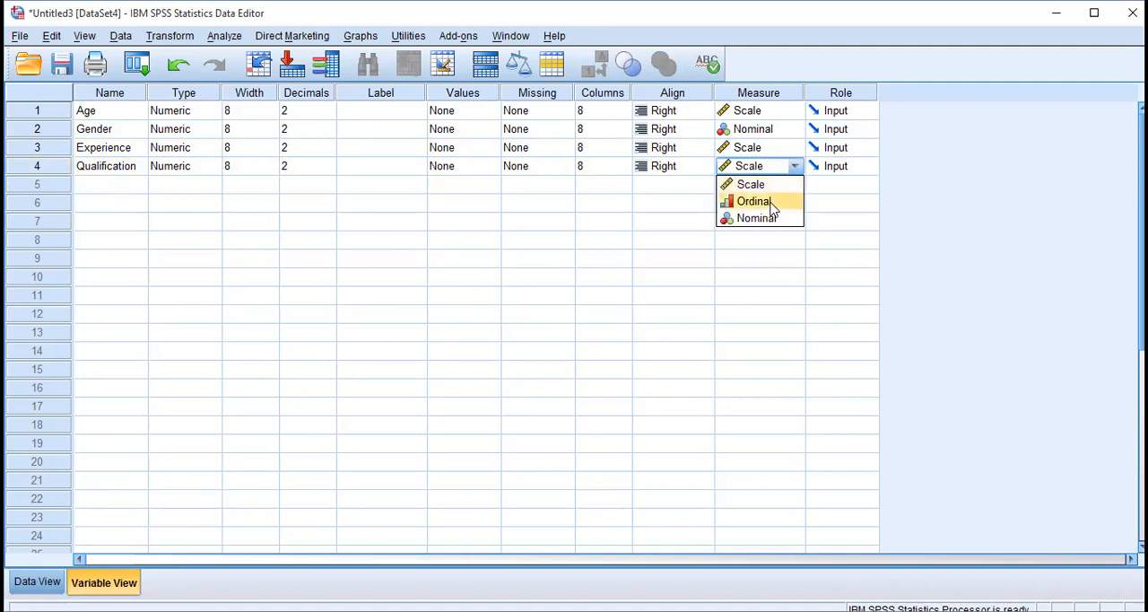
{"action": "left_click", "coordinate": [774, 222]}
{"action": "left_click", "coordinate": [106, 187]}
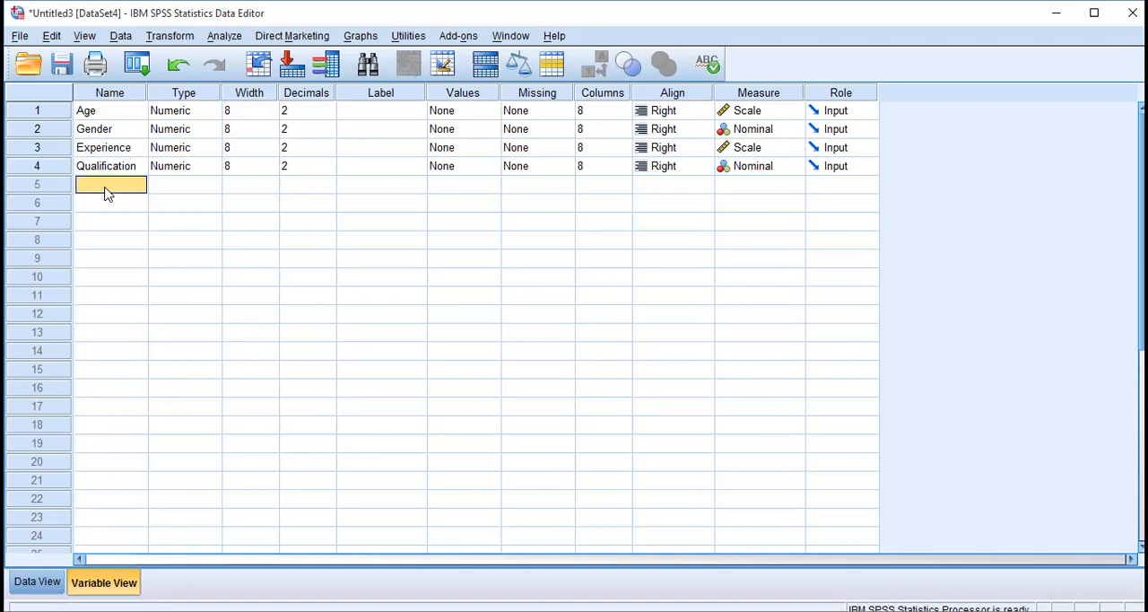
{"action": "type", "text": "Experience"}
{"action": "key", "text": "Return"}
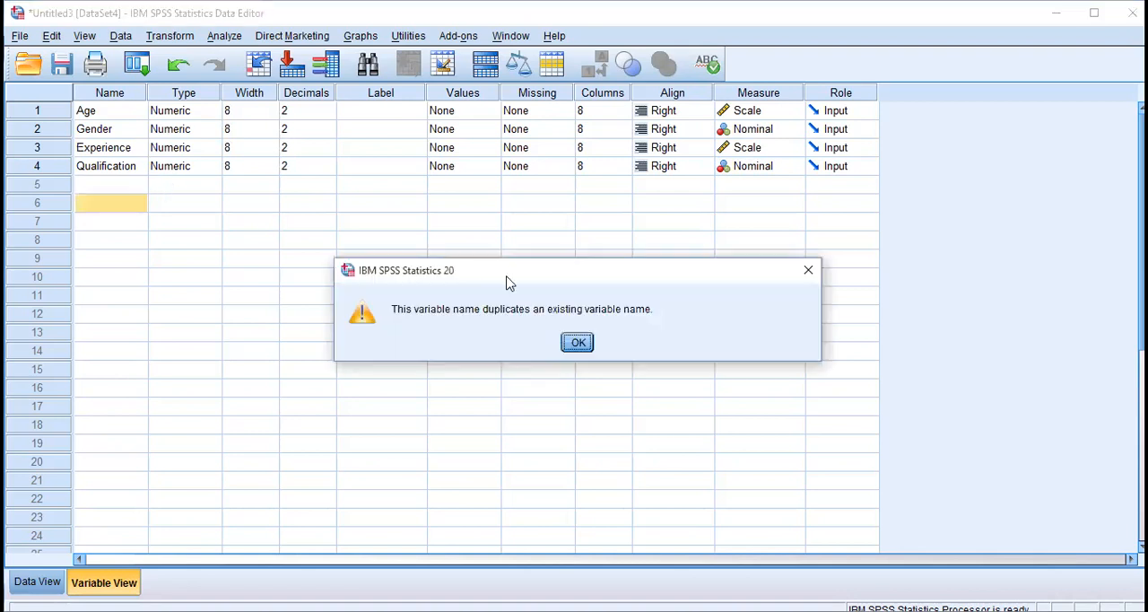
{"action": "left_click", "coordinate": [578, 342]}
Define a fifth variable named Sector in row 5 and set its measurement level to Nominal.
{"action": "left_click", "coordinate": [125, 185]}
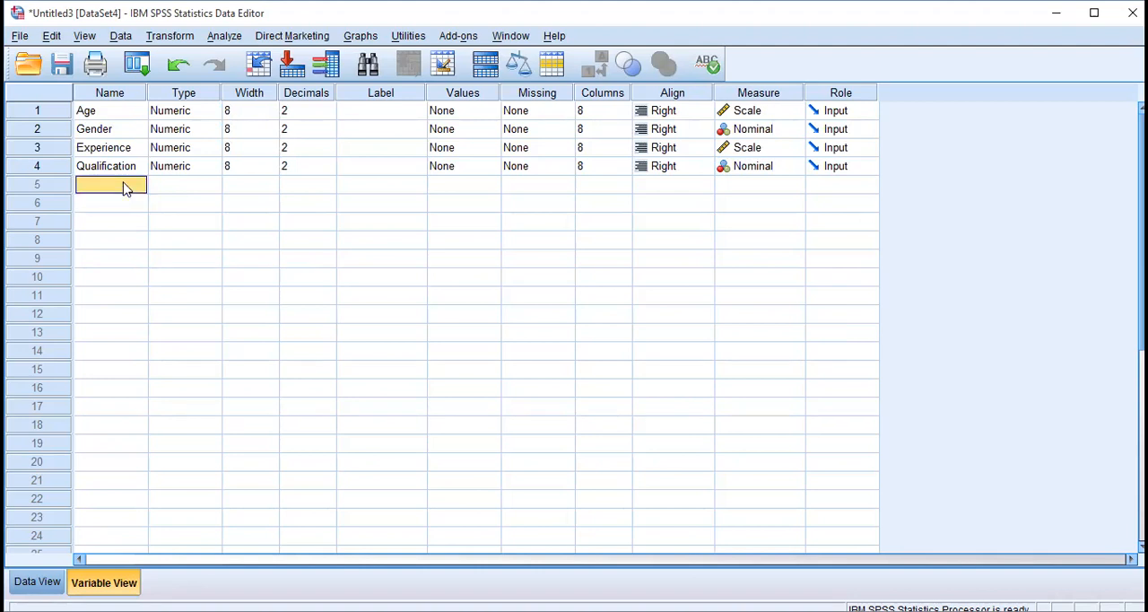
{"action": "type", "text": "Sector"}
{"action": "key", "text": "Return"}
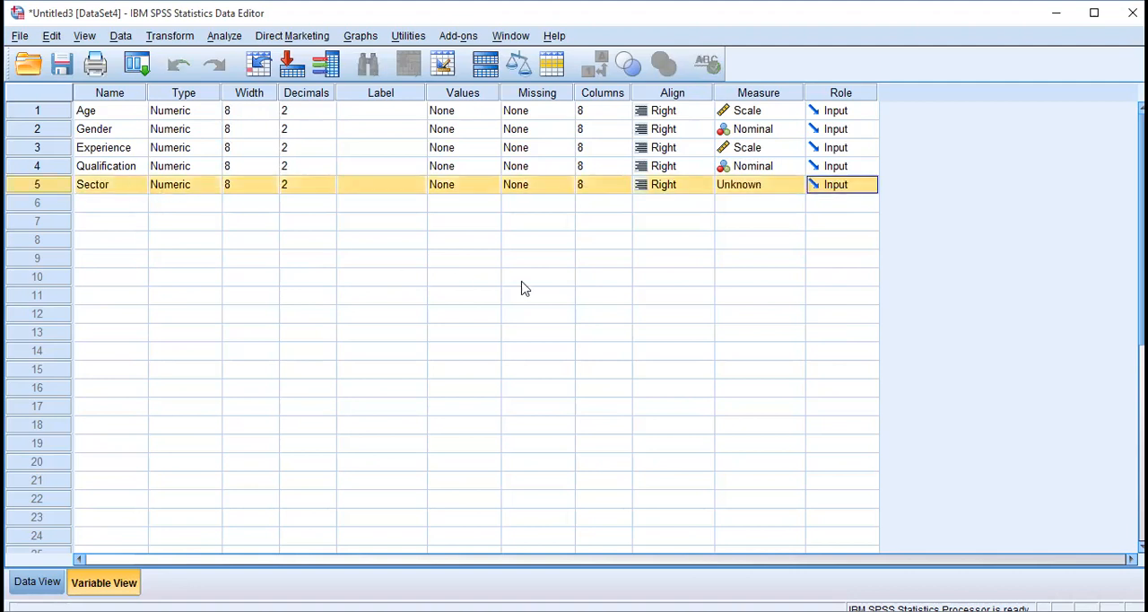
{"action": "left_click", "coordinate": [773, 188]}
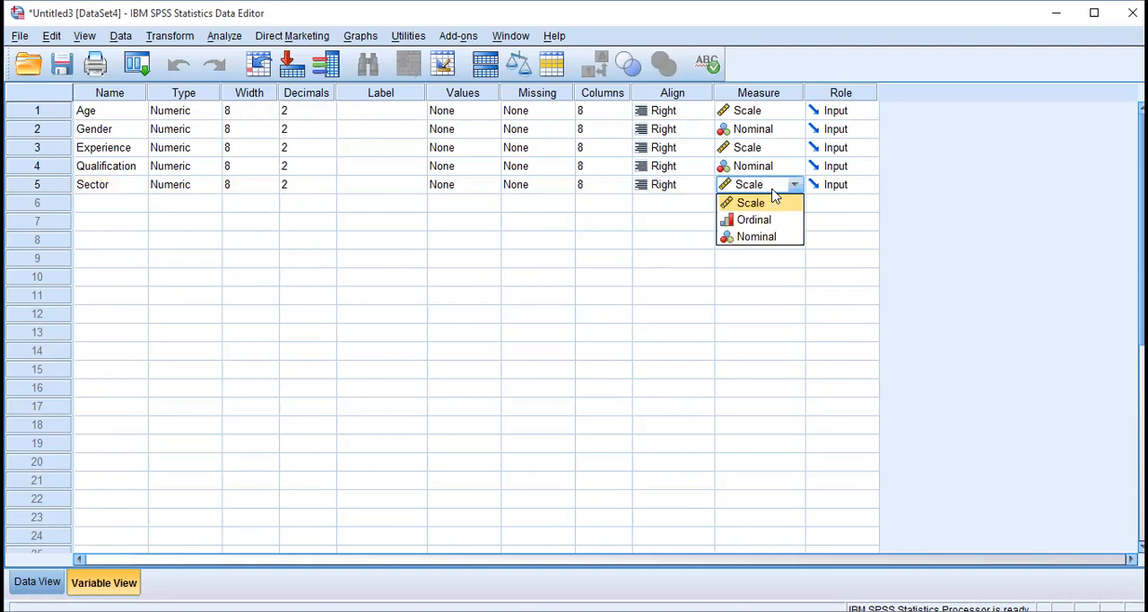
{"action": "left_click", "coordinate": [756, 237]}
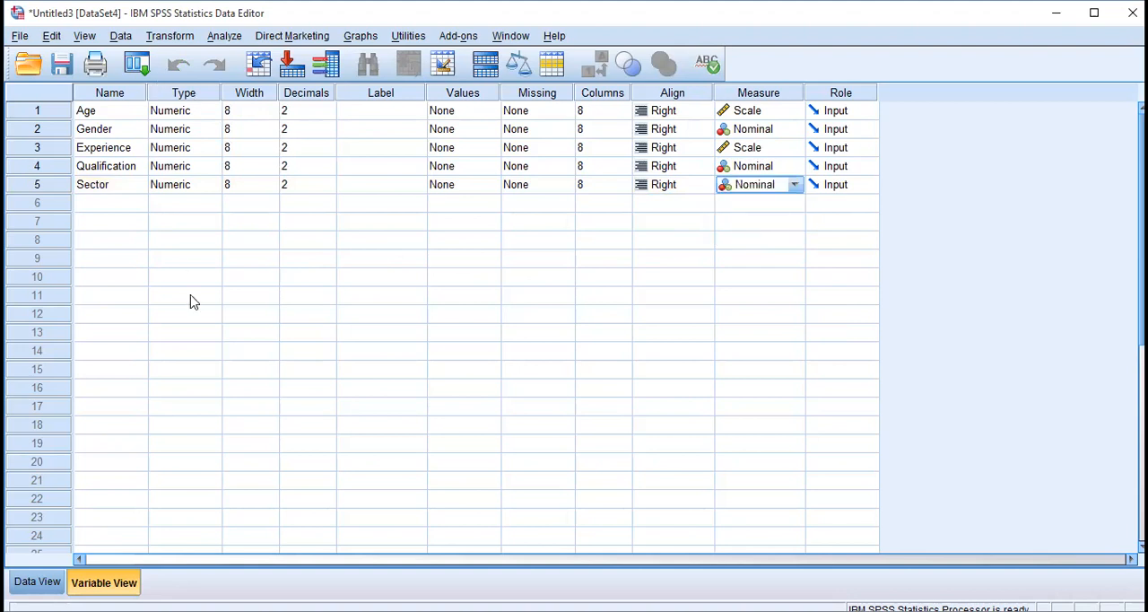
Highlight the five variable rows from Age to Sector for review, and clear the selection on row 6.
{"action": "left_click", "coordinate": [103, 201]}
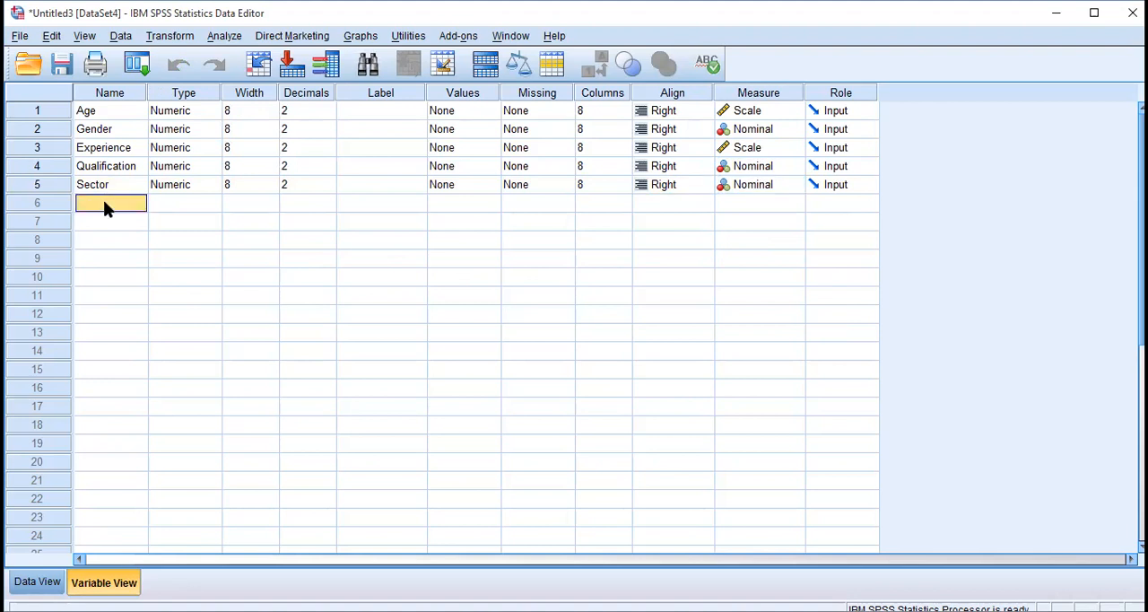
{"action": "left_click", "coordinate": [106, 113]}
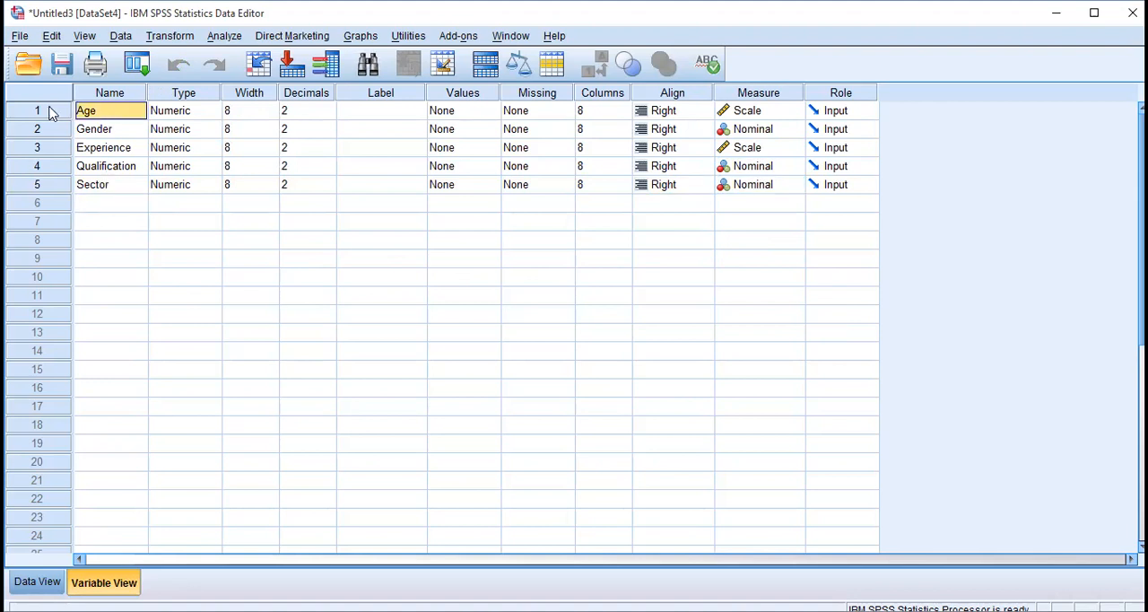
{"action": "left_click", "coordinate": [38, 110]}
{"action": "key", "text": "shift+Down"}
{"action": "key", "text": "shift+Down"}
{"action": "key", "text": "shift+Down"}
{"action": "key", "text": "shift+Down"}
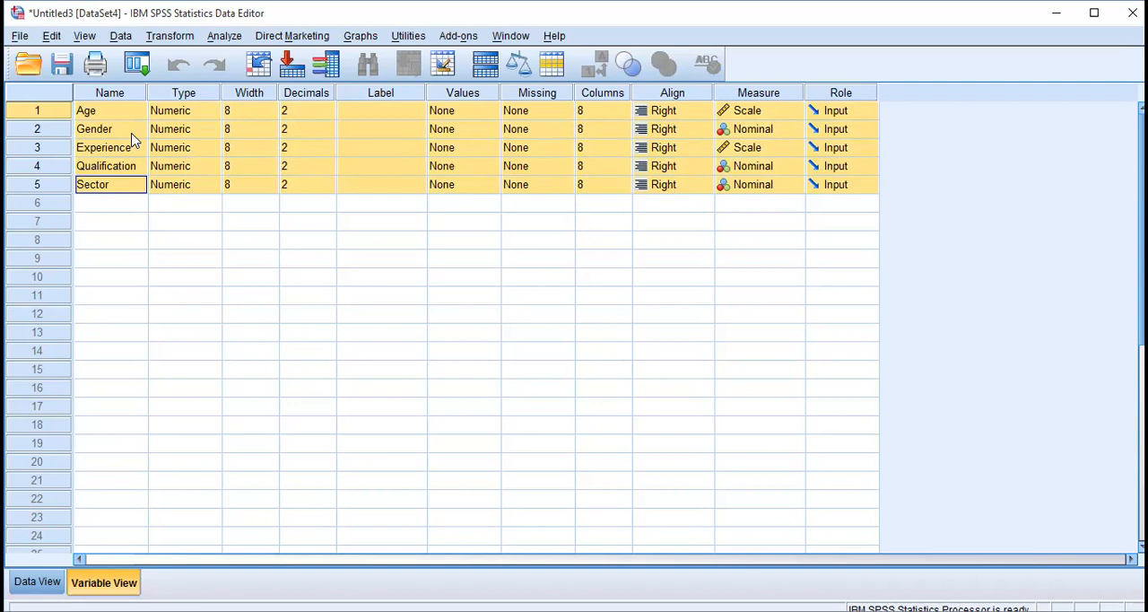
{"action": "left_click", "coordinate": [127, 204]}
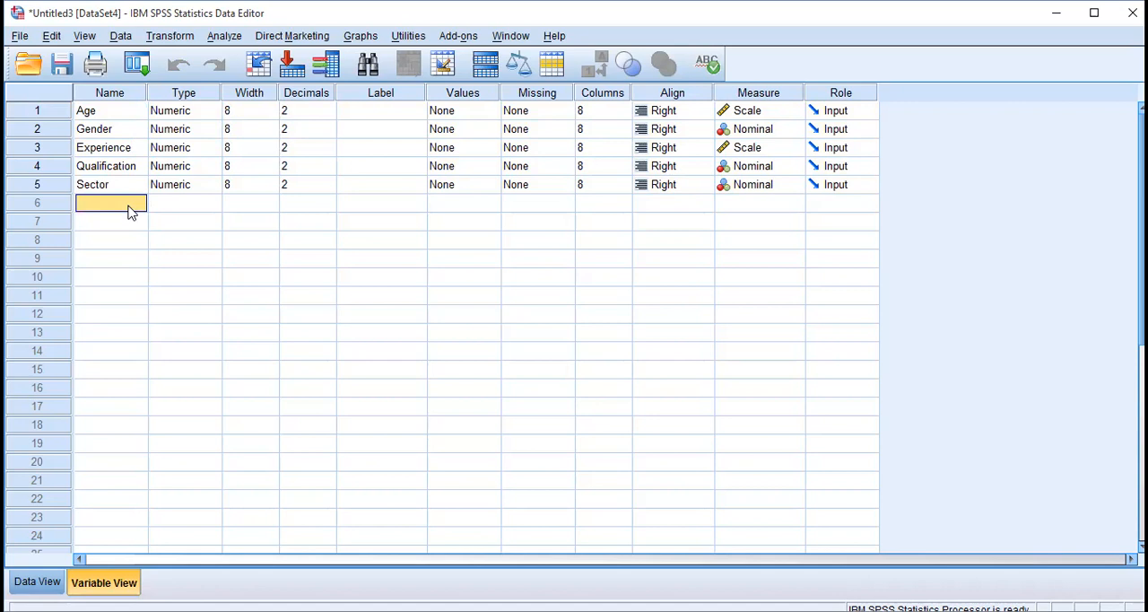
Highlight the Values column and view the value label settings of Age, closing them without adding any label.
{"action": "left_click", "coordinate": [463, 93]}
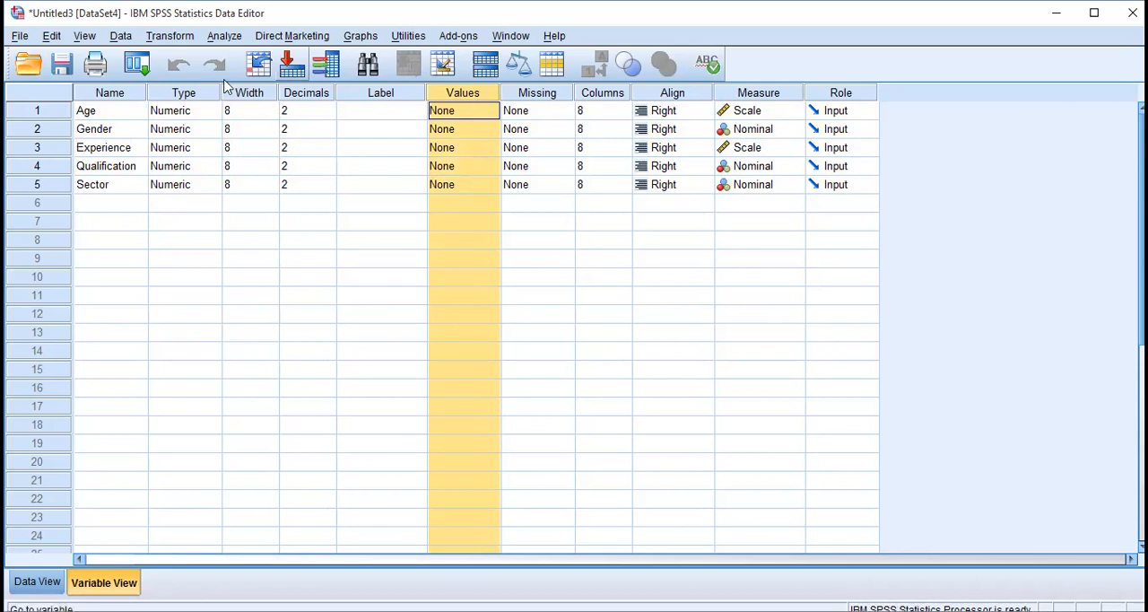
{"action": "left_click", "coordinate": [82, 114]}
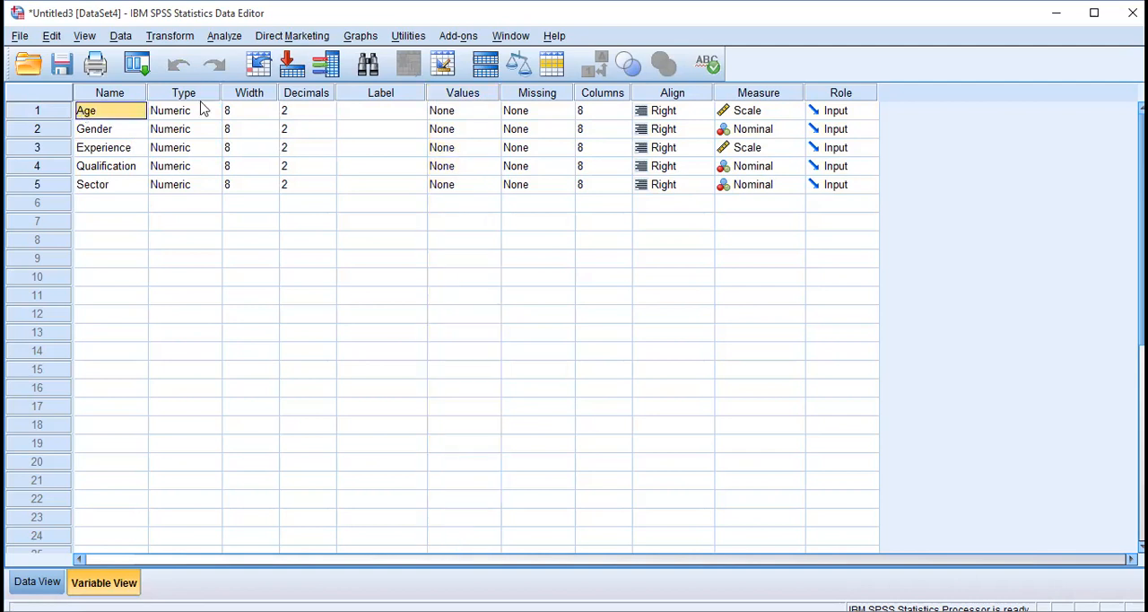
{"action": "double_click", "coordinate": [491, 114]}
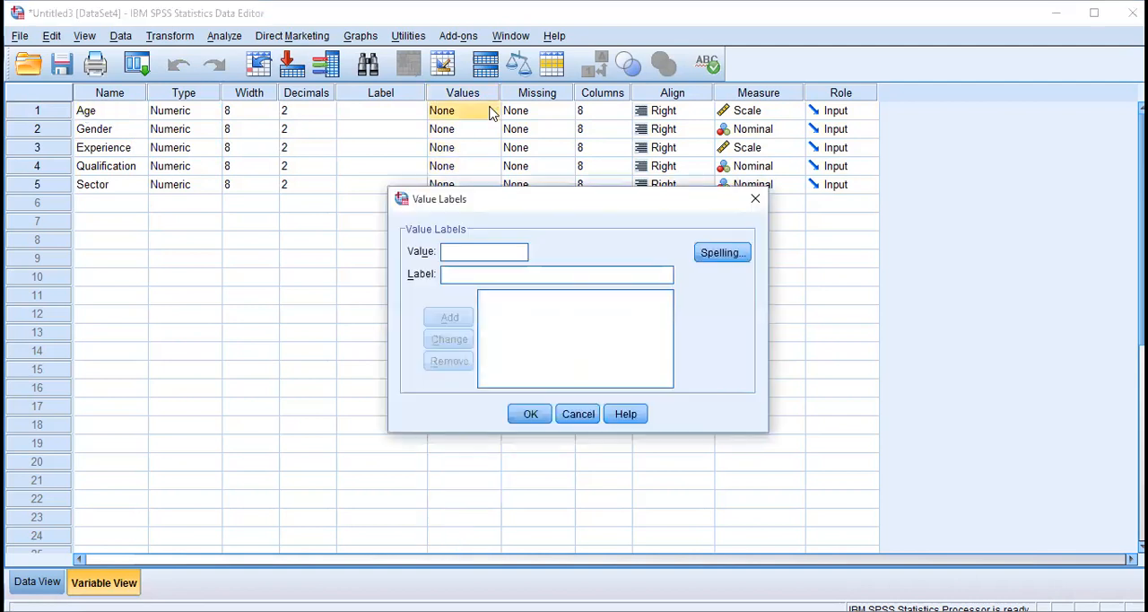
{"action": "left_click", "coordinate": [577, 414]}
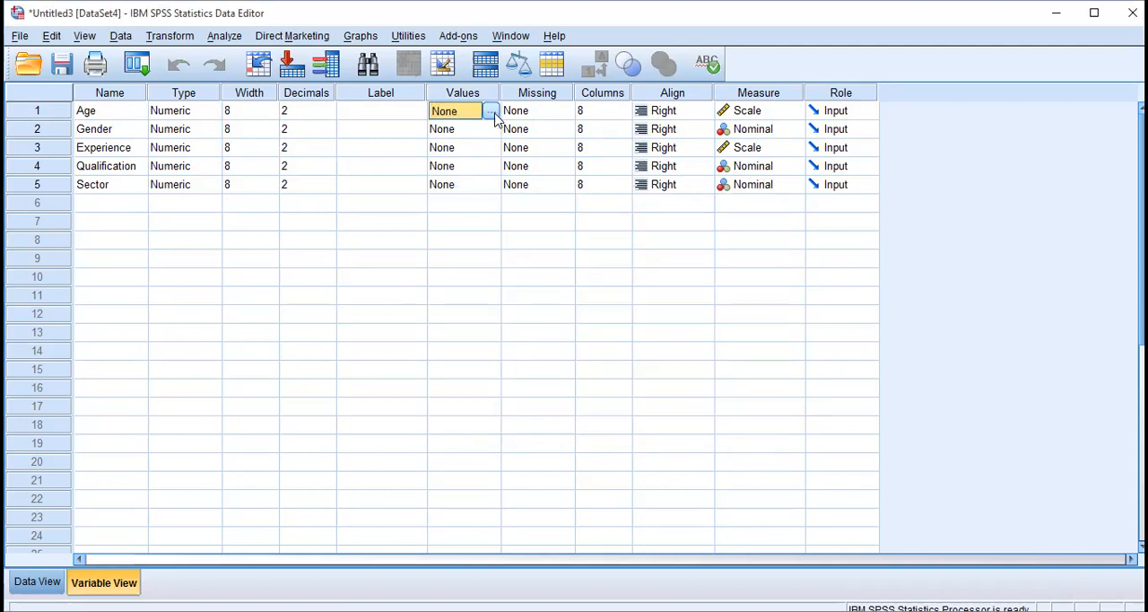
Add a value label to the Age variable that codes 1 as "Less than 25 years".
{"action": "left_click", "coordinate": [491, 113]}
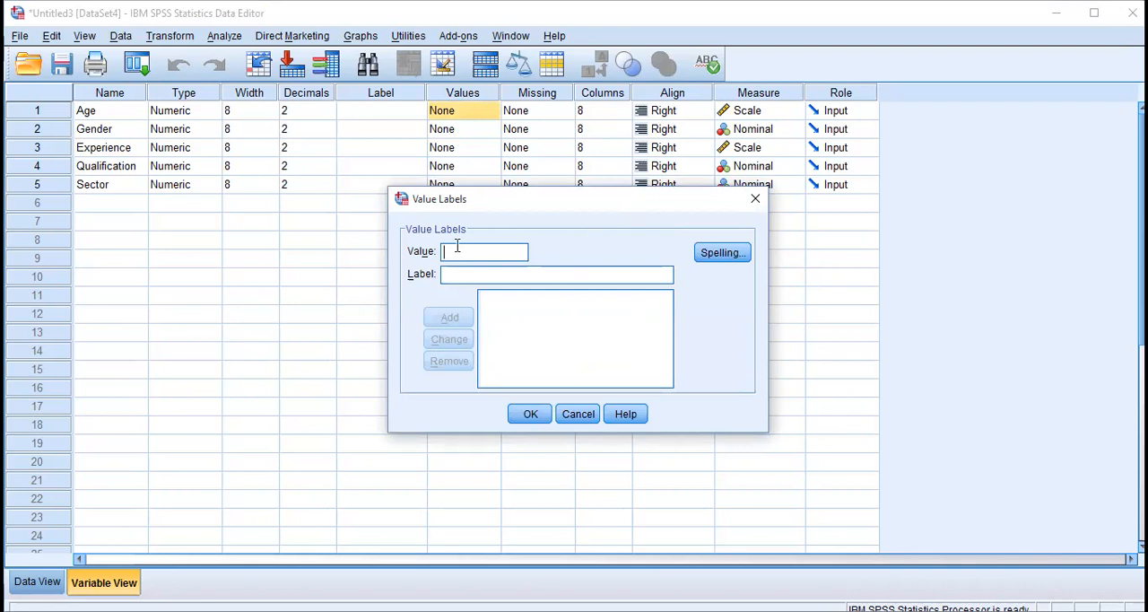
{"action": "type", "text": "1L"}
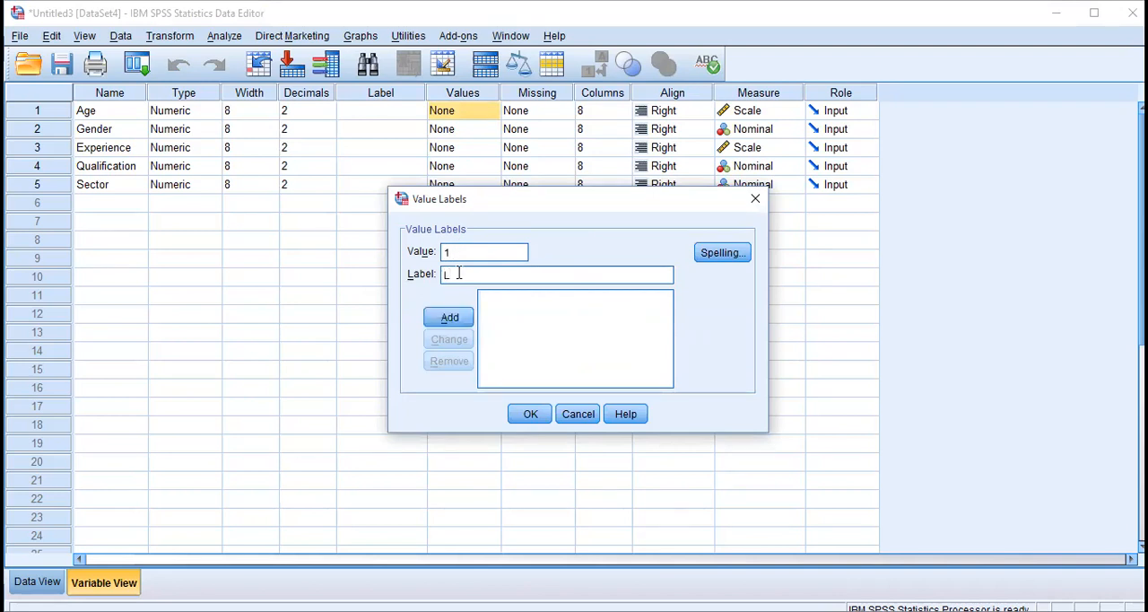
{"action": "type", "text": "ess than 25 years"}
{"action": "left_click", "coordinate": [473, 254]}
{"action": "left_click", "coordinate": [454, 319]}
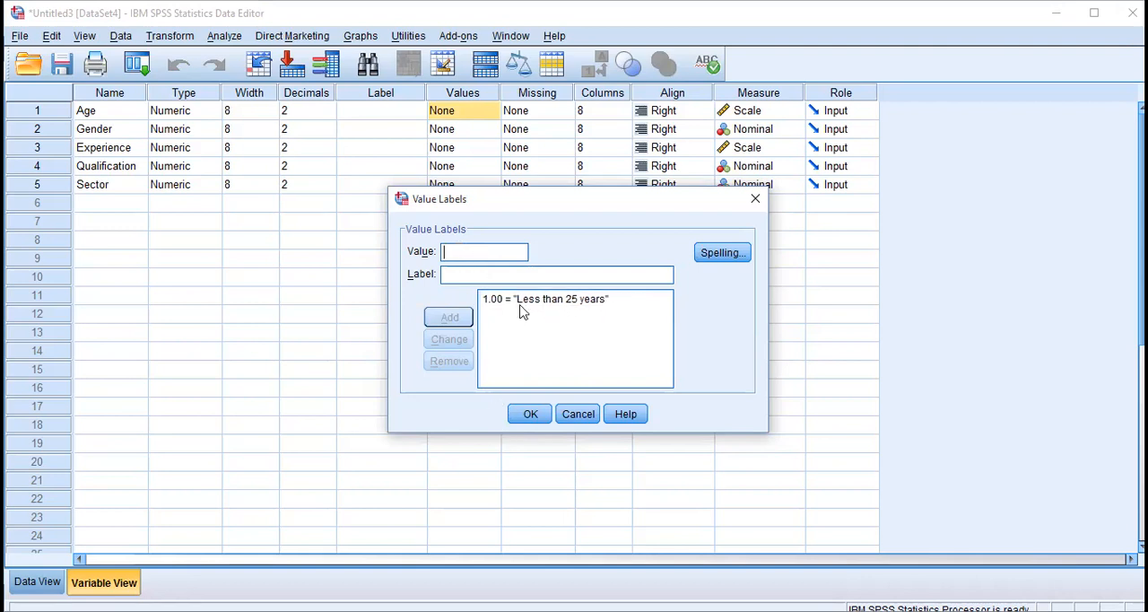
Add a second Age value label that codes 2 as "Age from 26 to 35".
{"action": "type", "text": "2"}
{"action": "left_click", "coordinate": [492, 269]}
{"action": "type", "text": "Age from 26"}
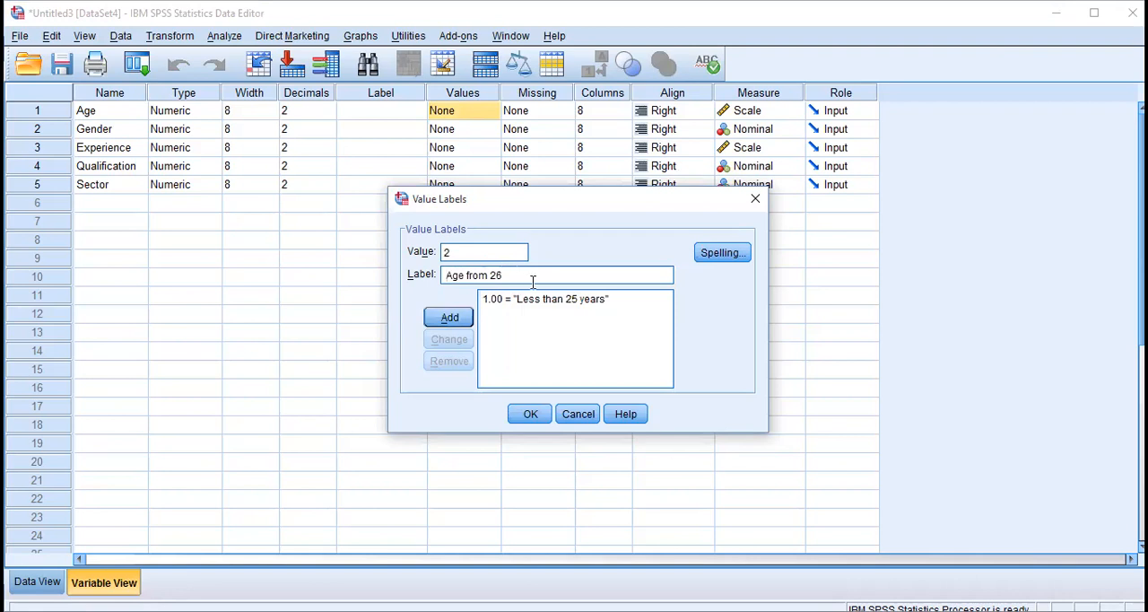
{"action": "type", "text": " to 35"}
{"action": "left_click", "coordinate": [444, 327]}
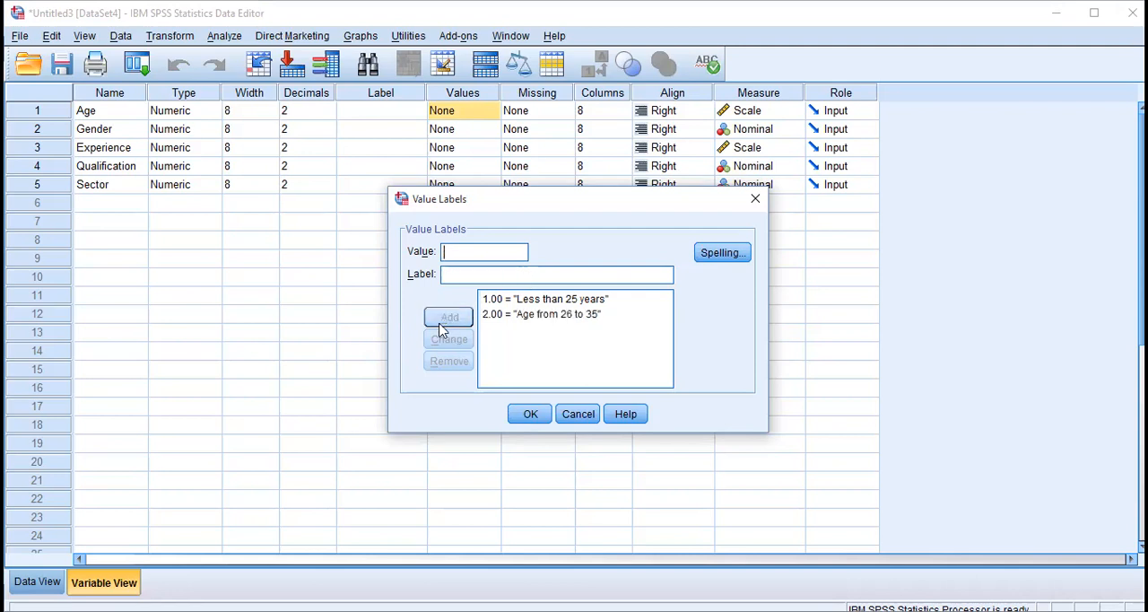
Add a third Age value label that codes 3 as "36 to 45".
{"action": "type", "text": "3"}
{"action": "left_click", "coordinate": [487, 273]}
{"action": "type", "text": "36"}
{"action": "key", "text": "BackSpace"}
{"action": "type", "text": "6 to 45"}
{"action": "left_click", "coordinate": [447, 316]}
Add a fourth Age value label that codes 4 as "46 to 60".
{"action": "type", "text": "4"}
{"action": "left_click", "coordinate": [463, 275]}
{"action": "type", "text": "46"}
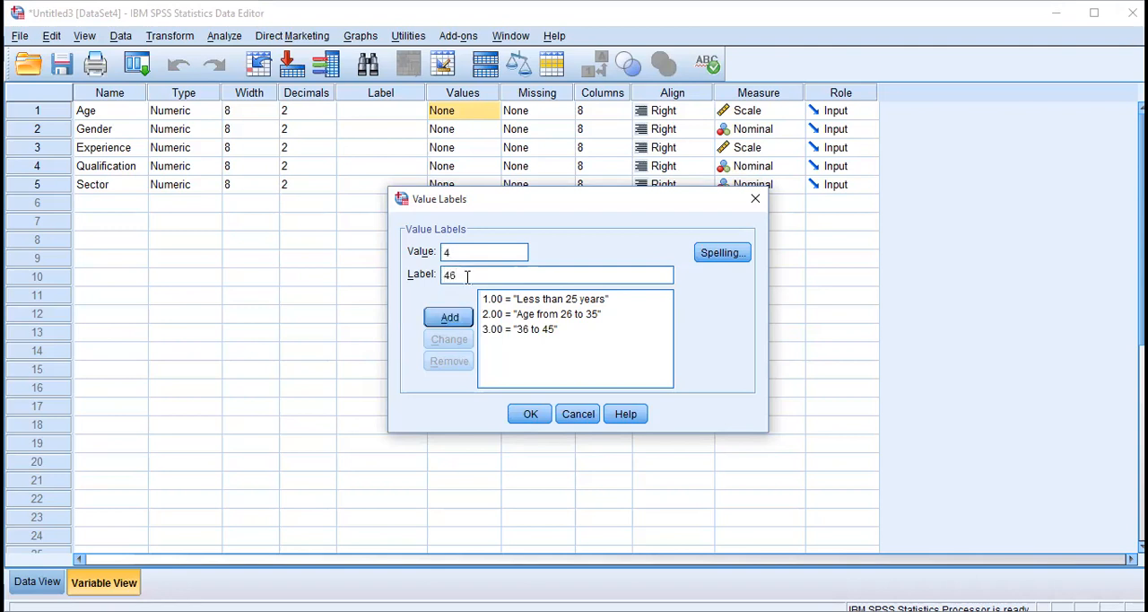
{"action": "type", "text": " to 60"}
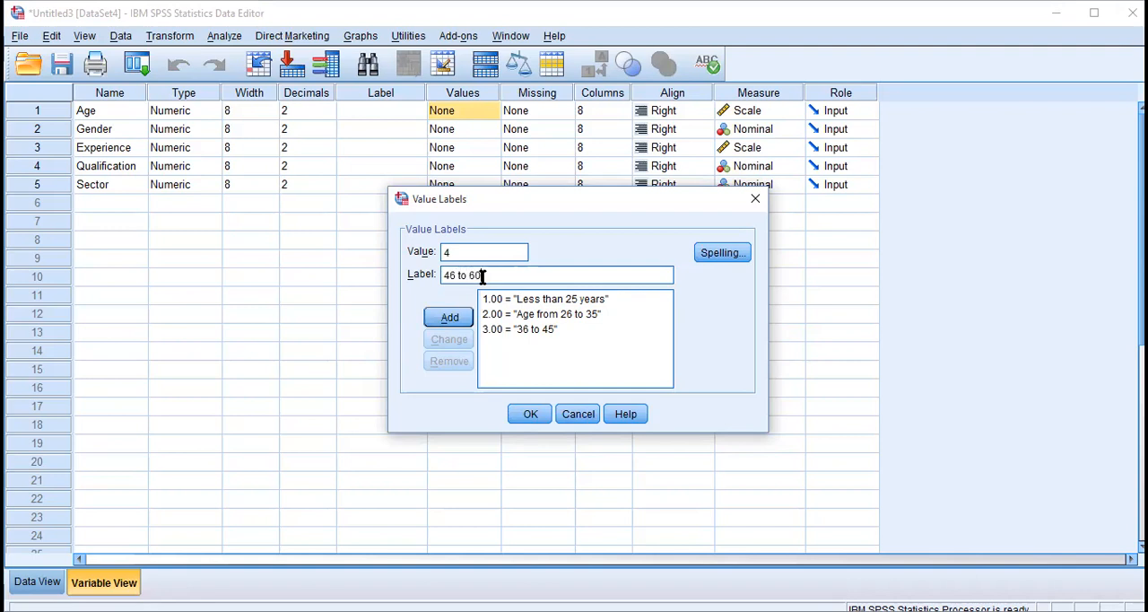
{"action": "left_click", "coordinate": [449, 318]}
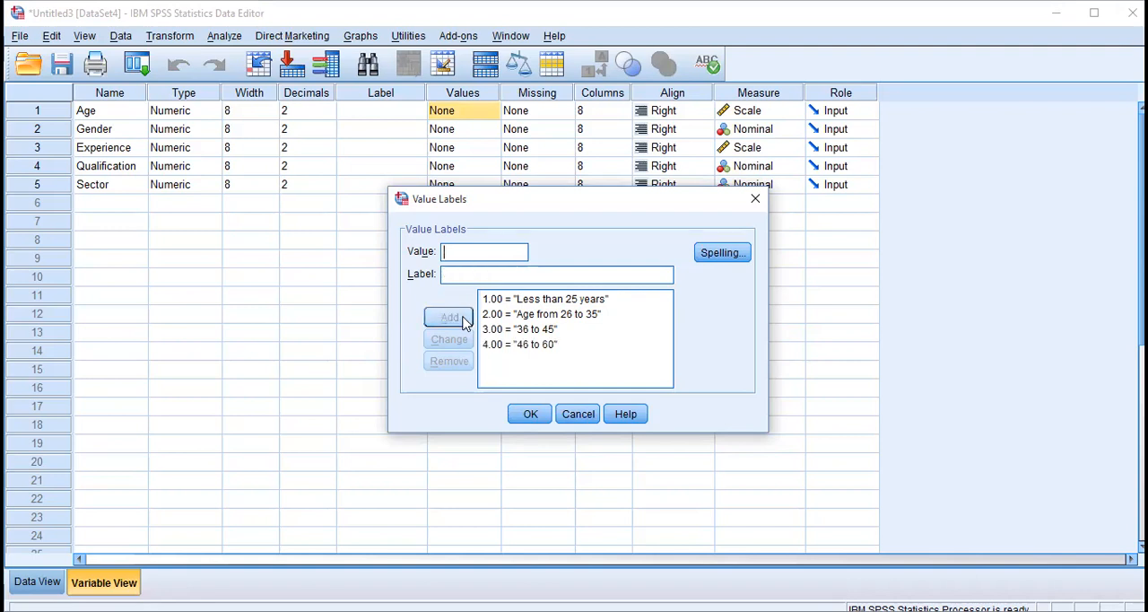
Add a fifth Age value label that codes 5 as "Above 60", and apply the labels to the variable.
{"action": "type", "text": "5"}
{"action": "left_click", "coordinate": [469, 271]}
{"action": "type", "text": "A"}
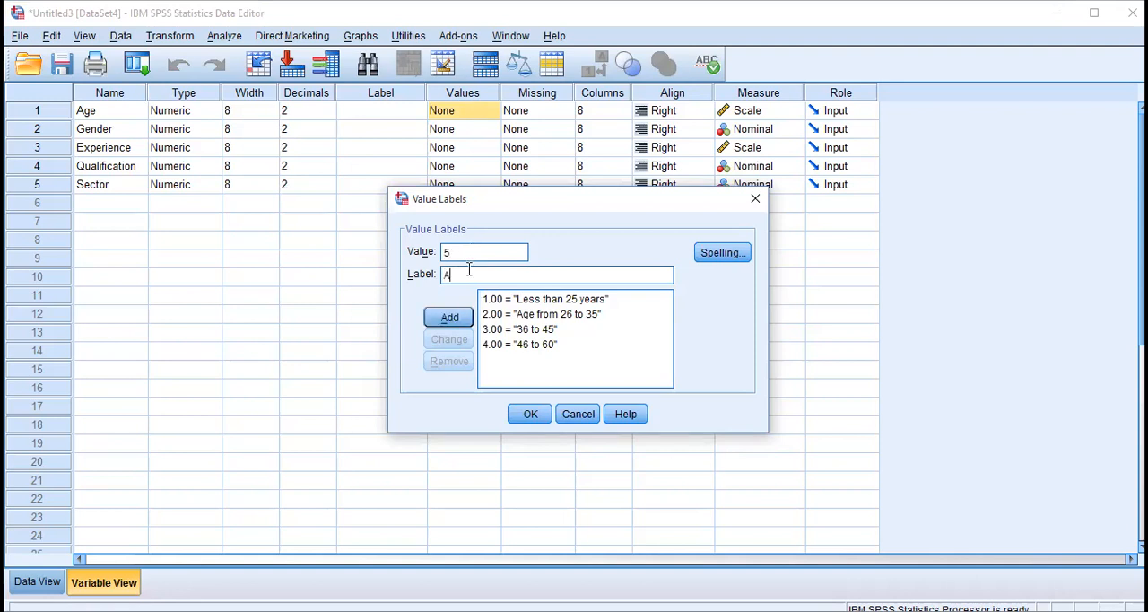
{"action": "type", "text": "bove 60"}
{"action": "left_click", "coordinate": [460, 321]}
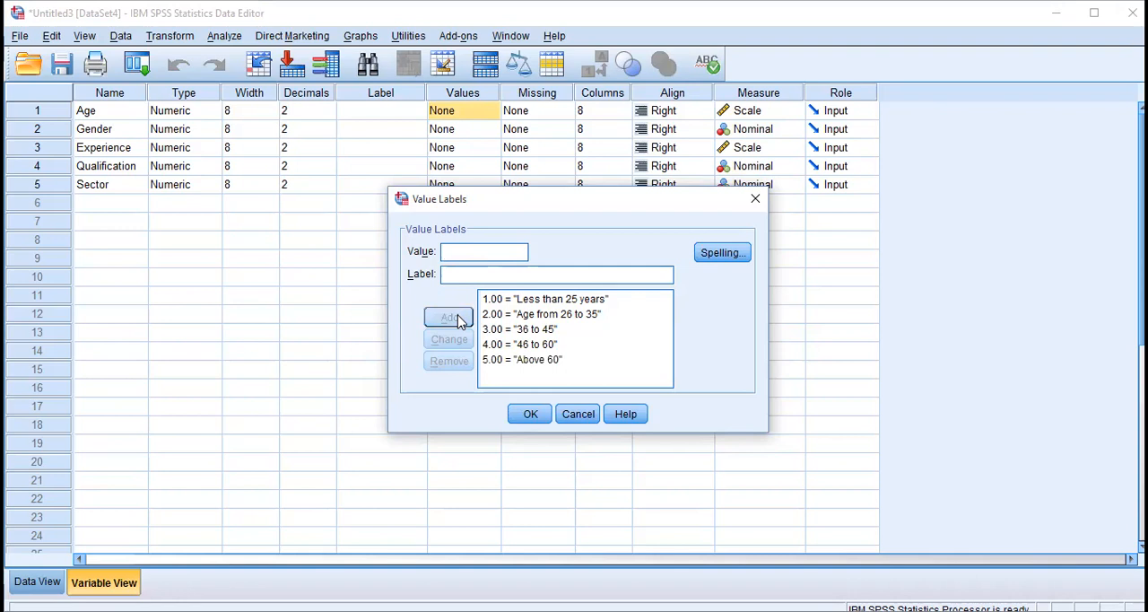
{"action": "left_click", "coordinate": [530, 416]}
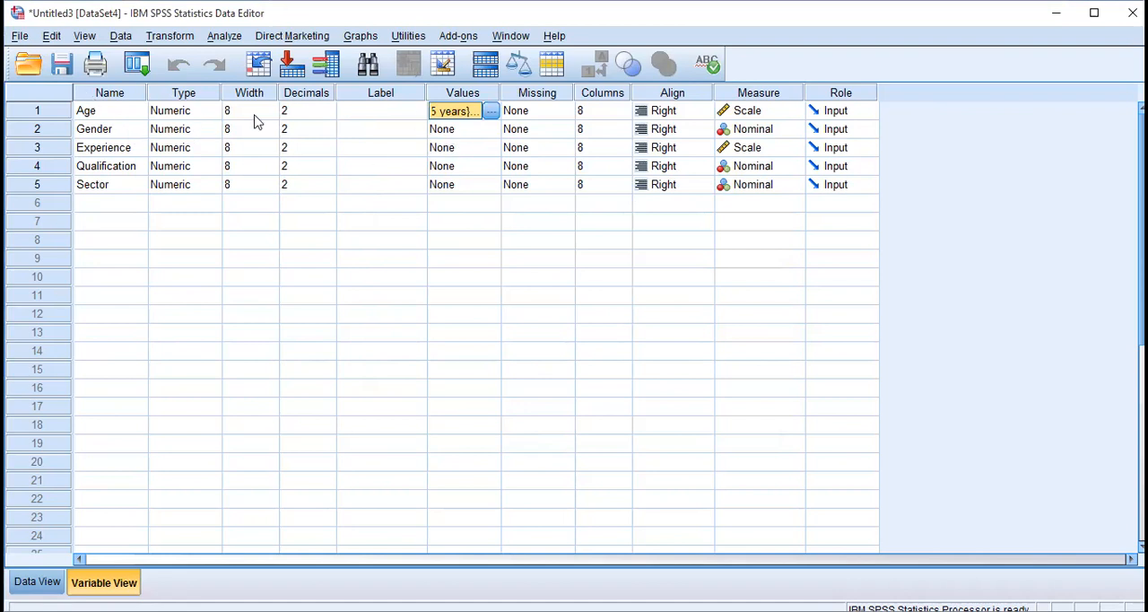
Review the list of value labels stored for the Age variable and close it without changes.
{"action": "left_click", "coordinate": [491, 111]}
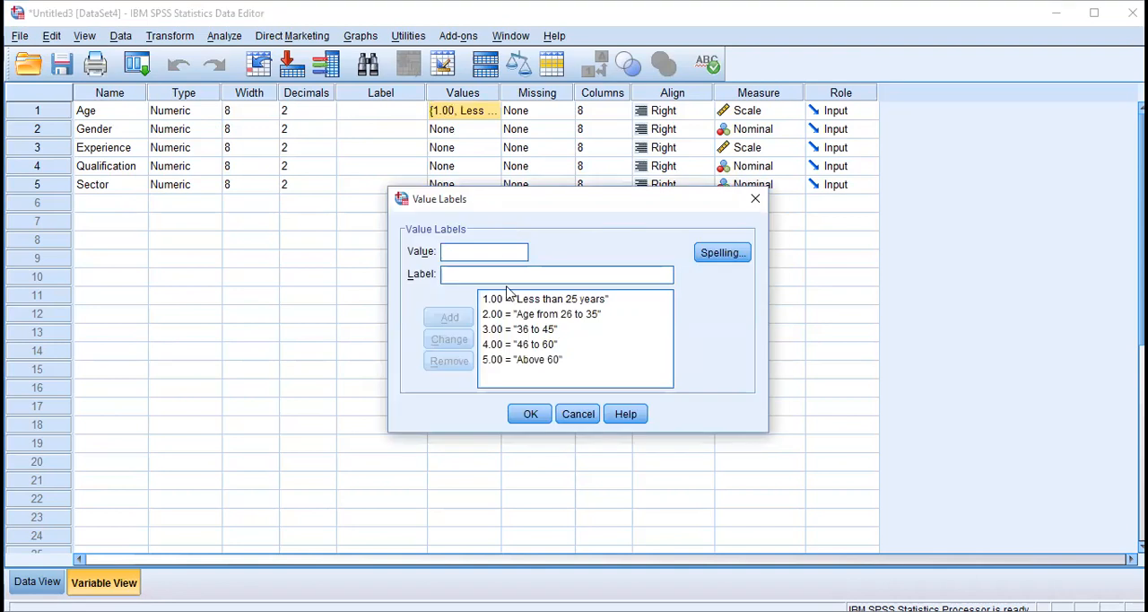
{"action": "left_click", "coordinate": [617, 334]}
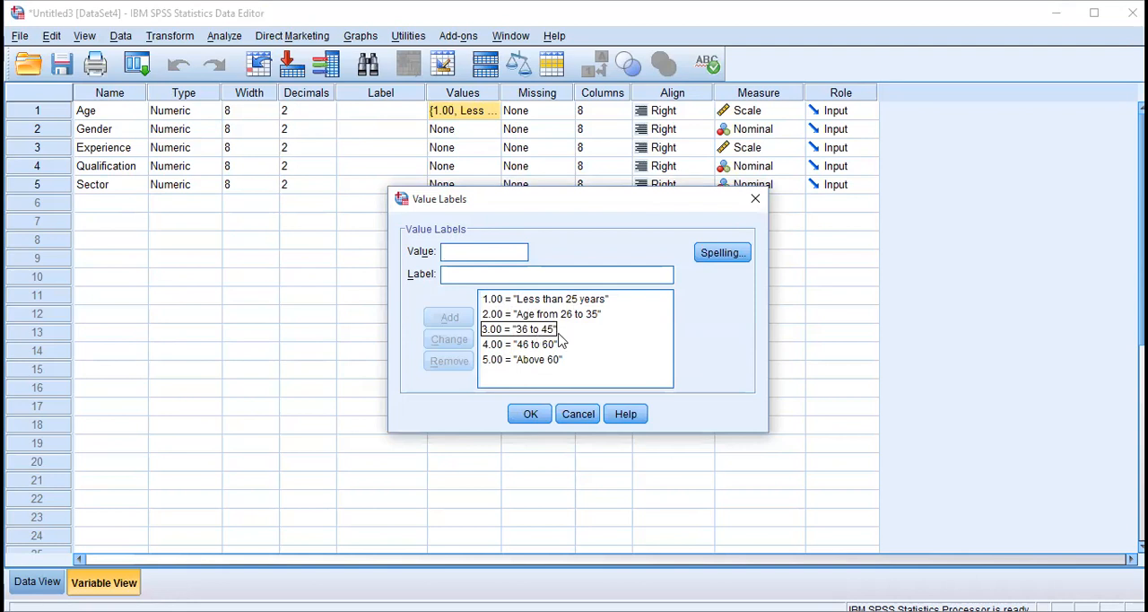
{"action": "left_click", "coordinate": [531, 414]}
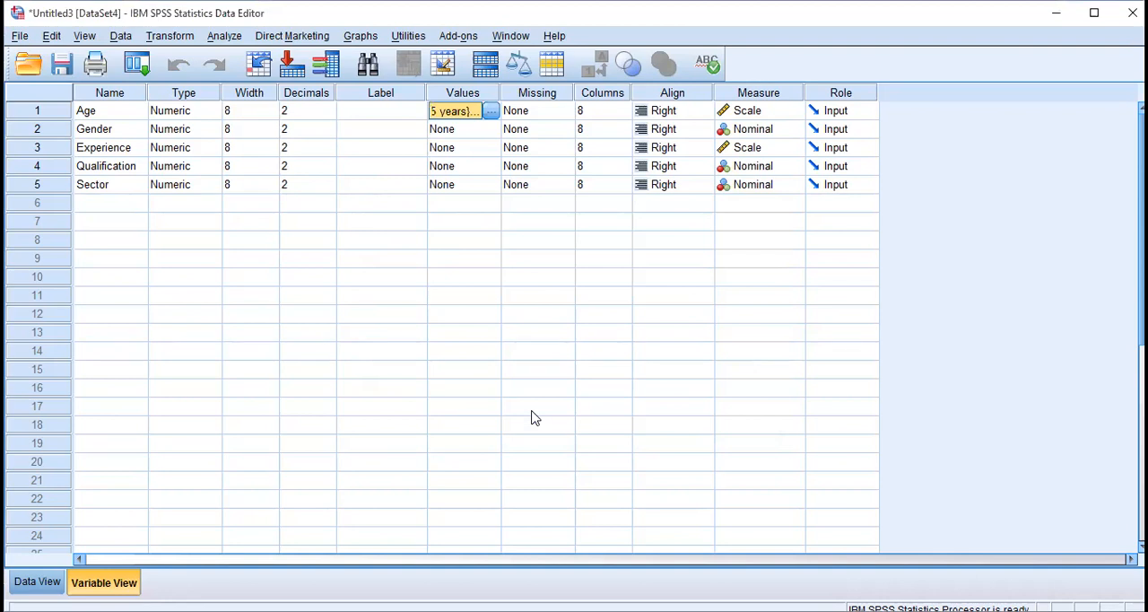
Add a value label to the Gender variable that codes 1 as "Female".
{"action": "left_click", "coordinate": [126, 133]}
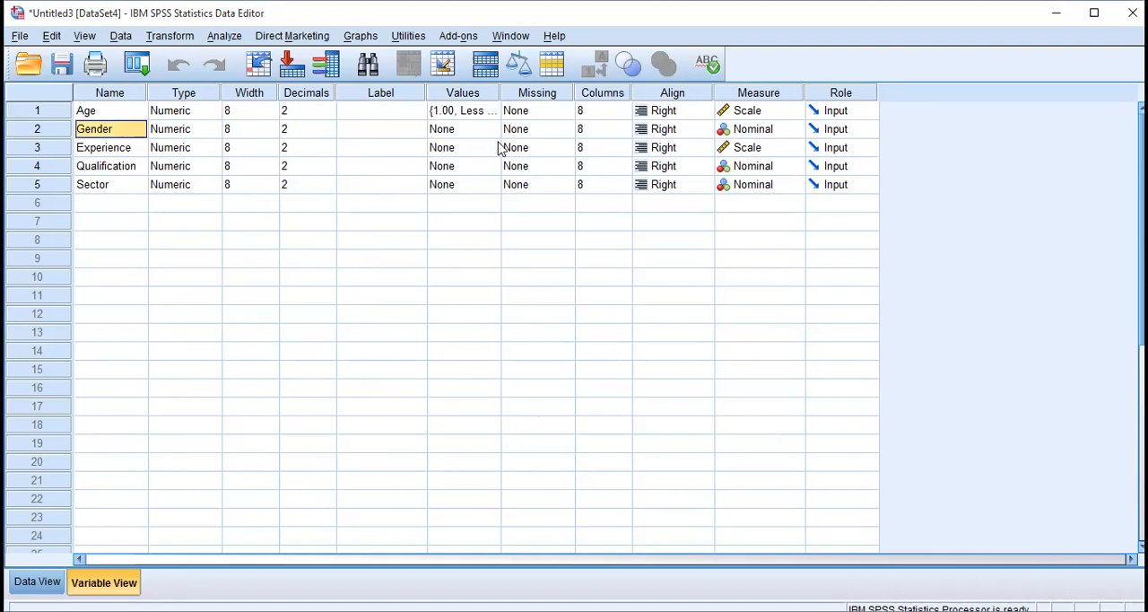
{"action": "left_click", "coordinate": [467, 133]}
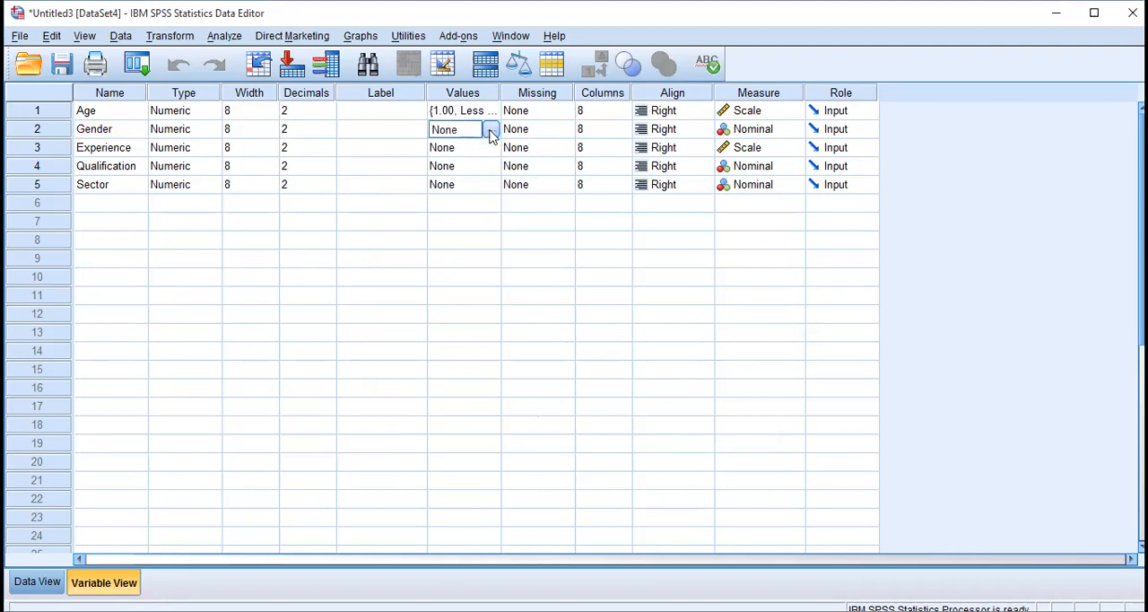
{"action": "left_click", "coordinate": [491, 132]}
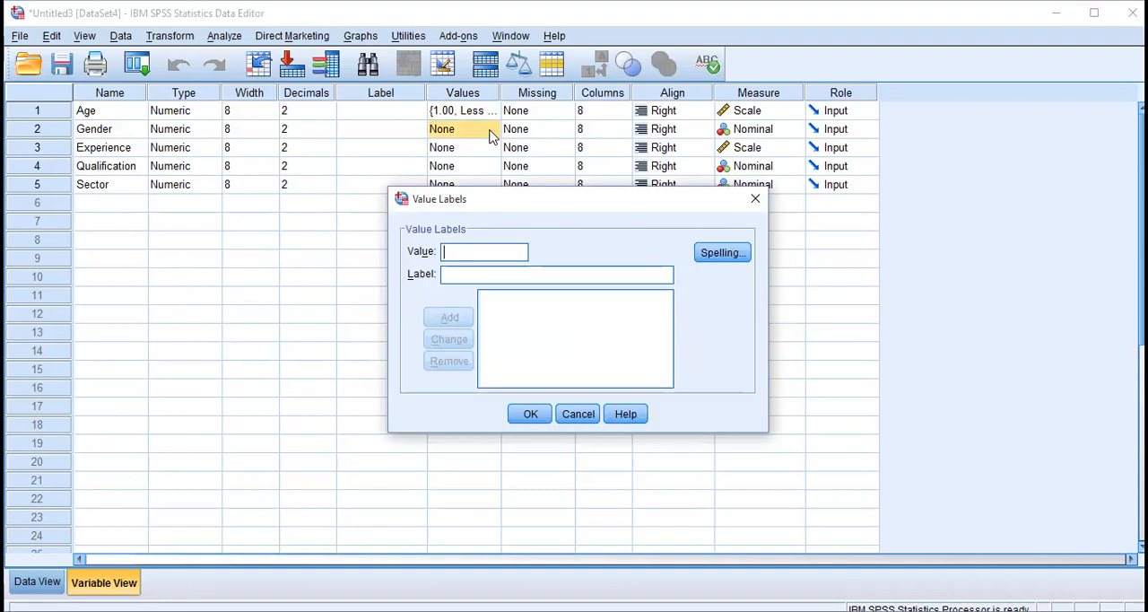
{"action": "type", "text": "1"}
{"action": "left_click", "coordinate": [461, 276]}
{"action": "type", "text": "F"}
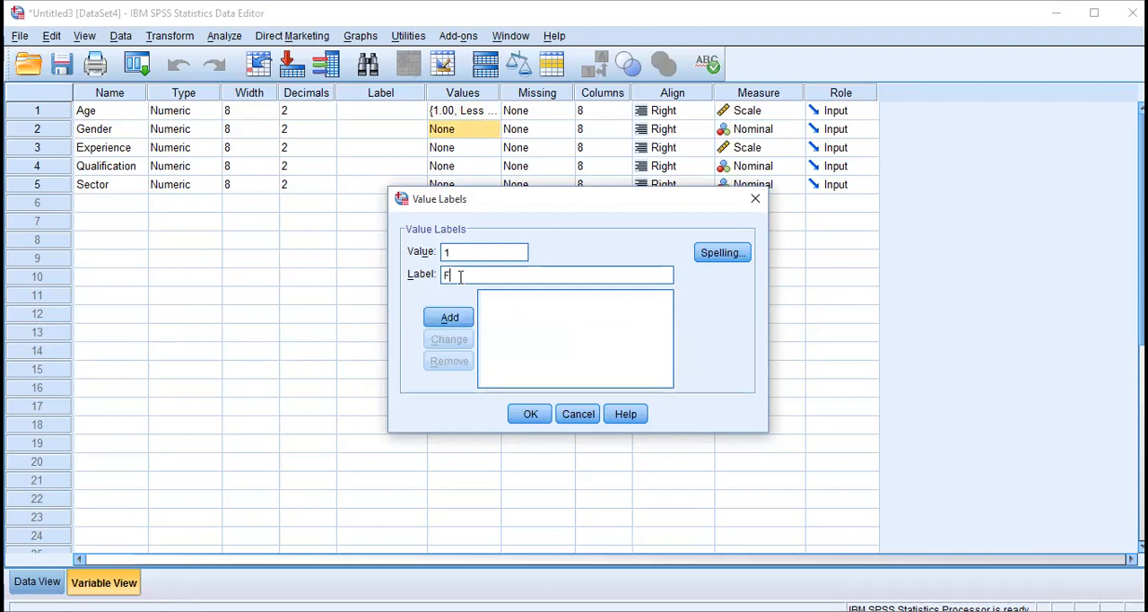
{"action": "type", "text": "emale"}
{"action": "left_click", "coordinate": [450, 319]}
Add a second Gender value label that codes 2 as "Male", and apply the labels to the variable.
{"action": "type", "text": "2"}
{"action": "left_click", "coordinate": [504, 276]}
{"action": "type", "text": "Male"}
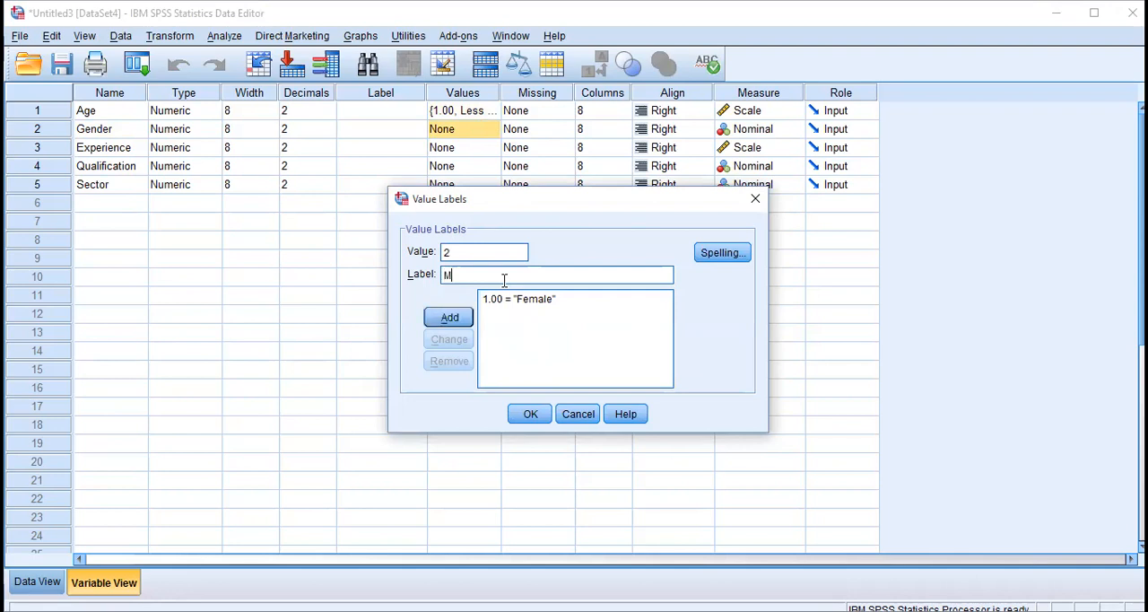
{"action": "left_click", "coordinate": [450, 317]}
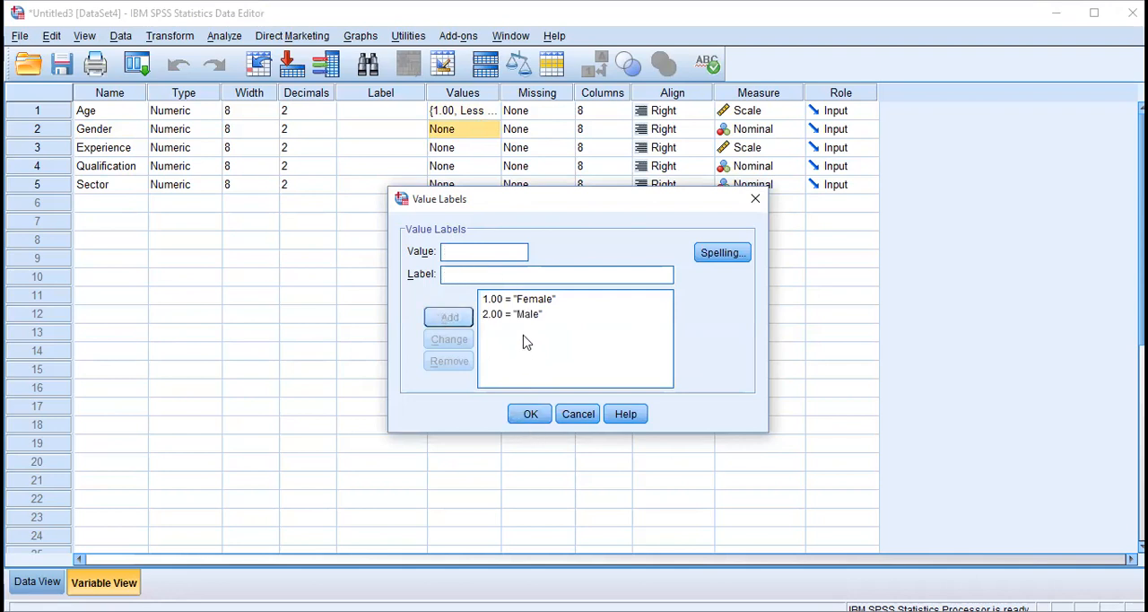
{"action": "left_click", "coordinate": [530, 414]}
Add a value label to the Experience variable that codes 1 as "upto 5 years".
{"action": "left_click", "coordinate": [470, 150]}
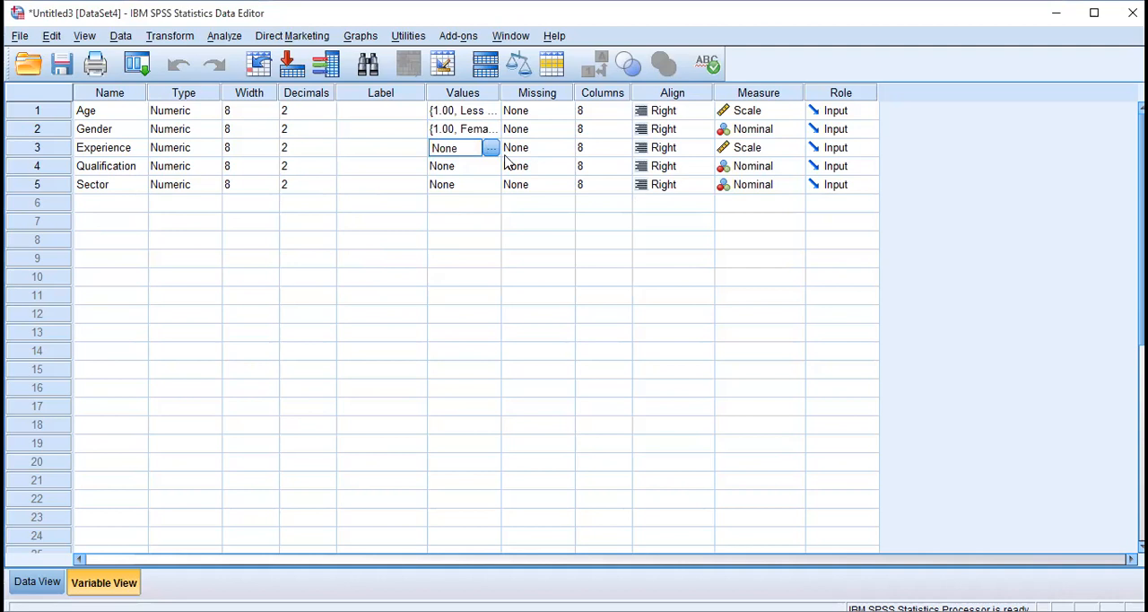
{"action": "left_click", "coordinate": [494, 148]}
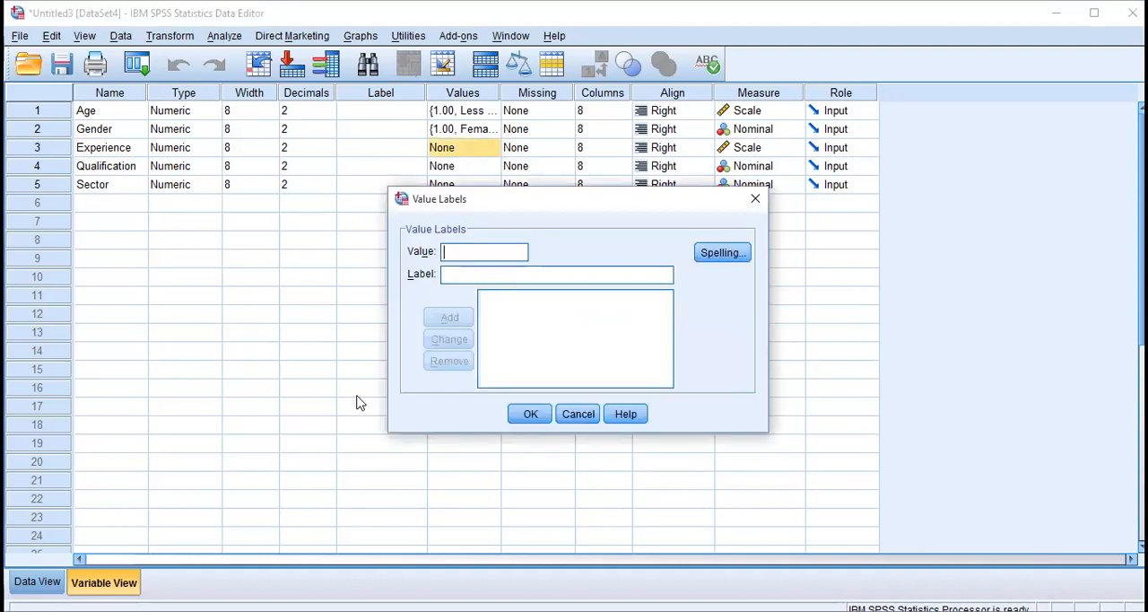
{"action": "type", "text": "1"}
{"action": "left_click", "coordinate": [489, 280]}
{"action": "type", "text": "up"}
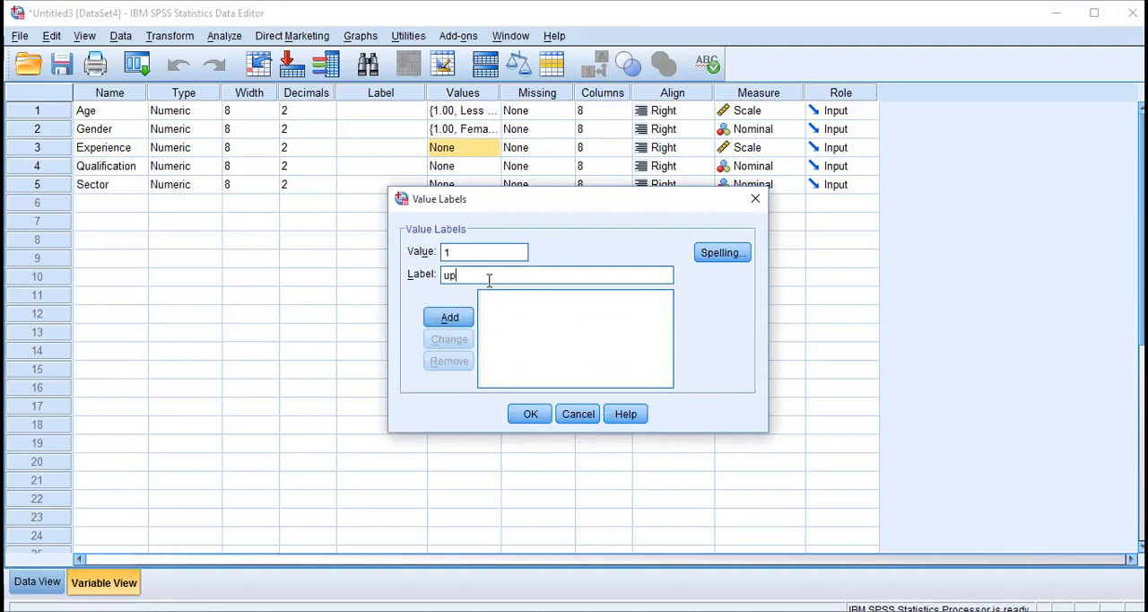
{"action": "type", "text": "to 5 years"}
{"action": "left_click", "coordinate": [458, 318]}
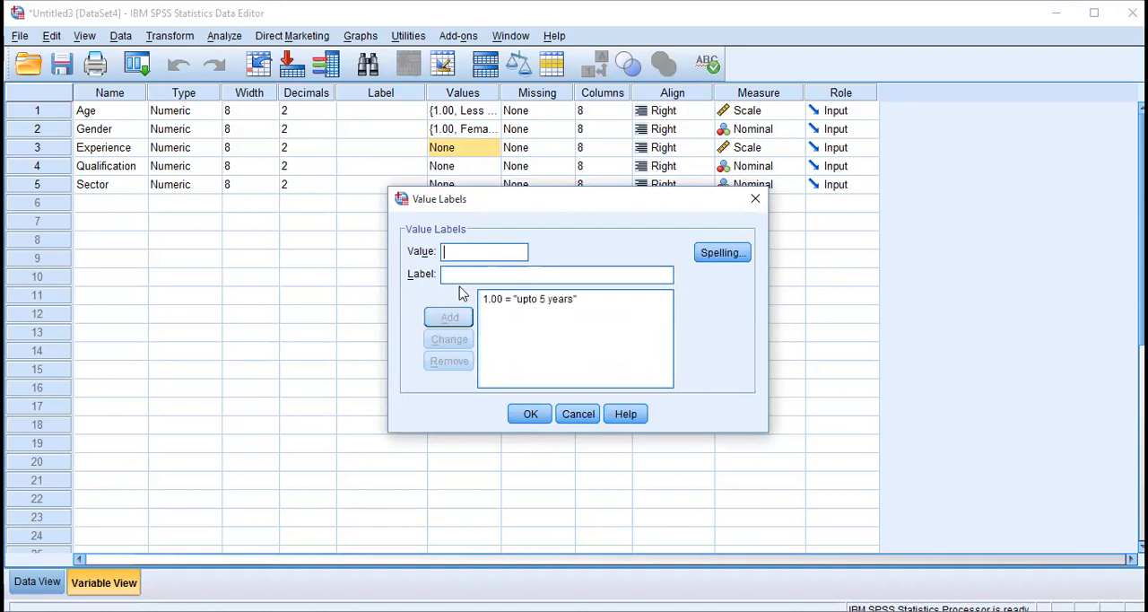
Add a second Experience value label that codes 2 as "6 to 10".
{"action": "type", "text": "2"}
{"action": "left_click", "coordinate": [468, 279]}
{"action": "type", "text": "6 t"}
{"action": "type", "text": "o 10"}
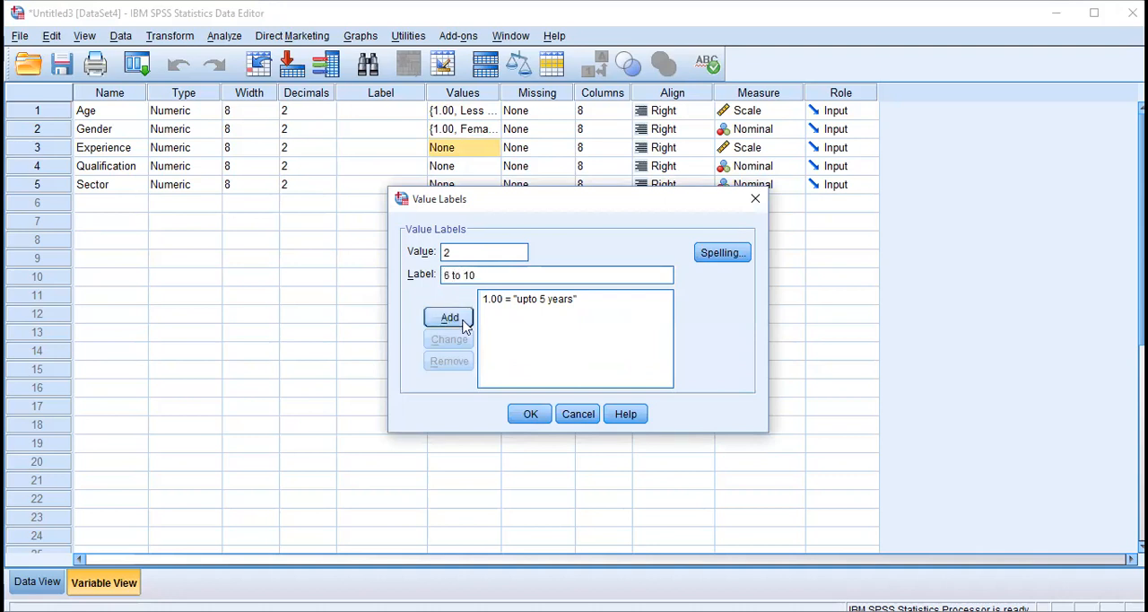
{"action": "left_click", "coordinate": [462, 322]}
Add a third Experience value label that codes 3 as "Above 10 years", and apply the labels to the variable.
{"action": "type", "text": "3"}
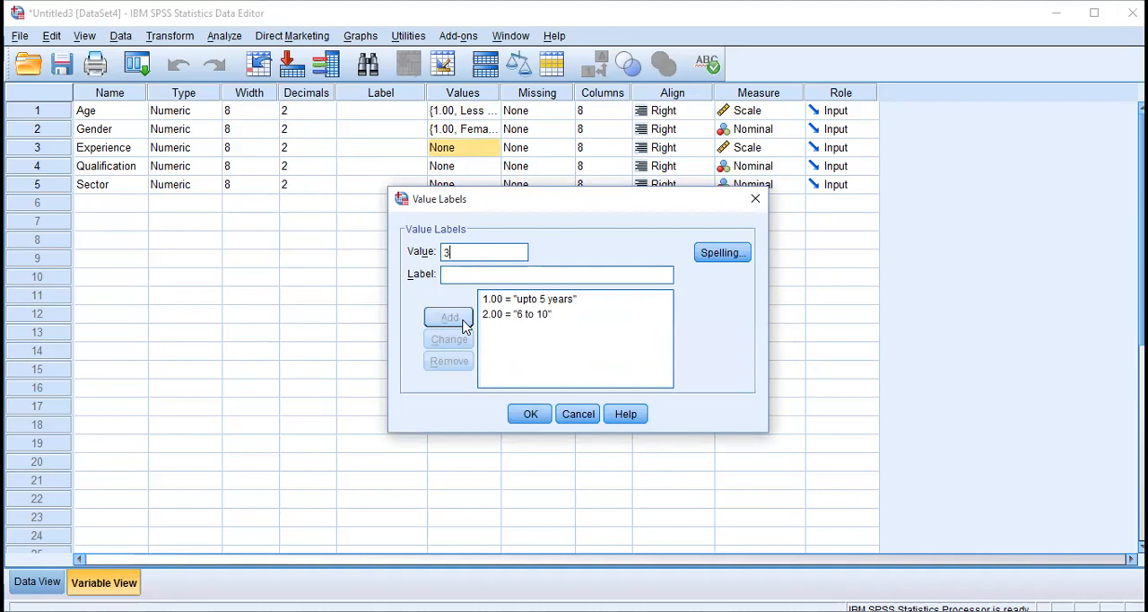
{"action": "left_click", "coordinate": [478, 275]}
{"action": "type", "text": "Above "}
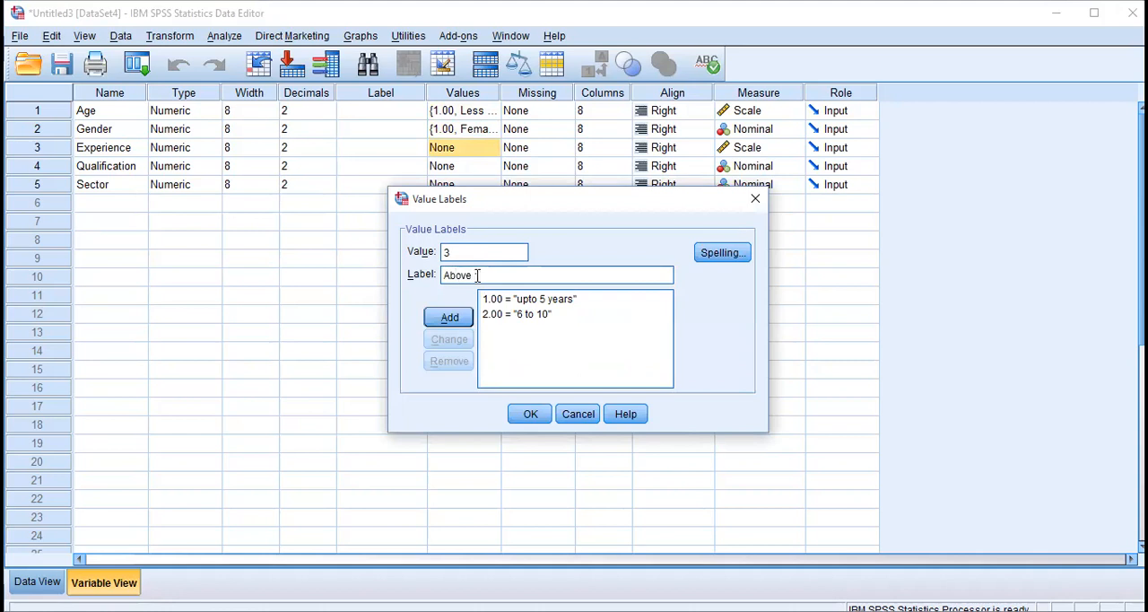
{"action": "type", "text": "10 years"}
{"action": "left_click", "coordinate": [454, 318]}
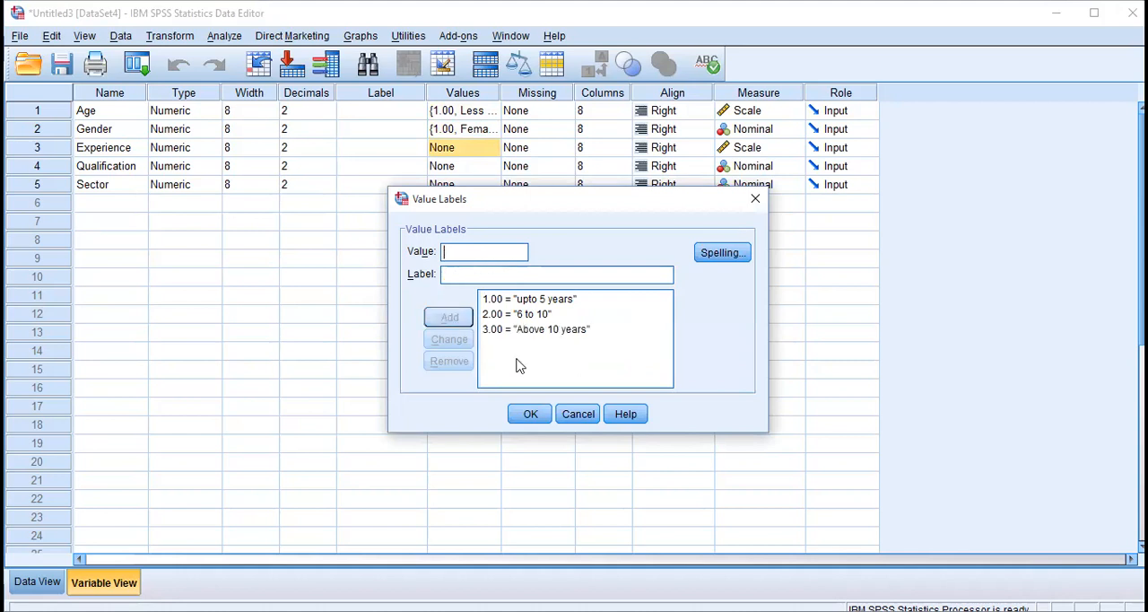
{"action": "left_click", "coordinate": [531, 414]}
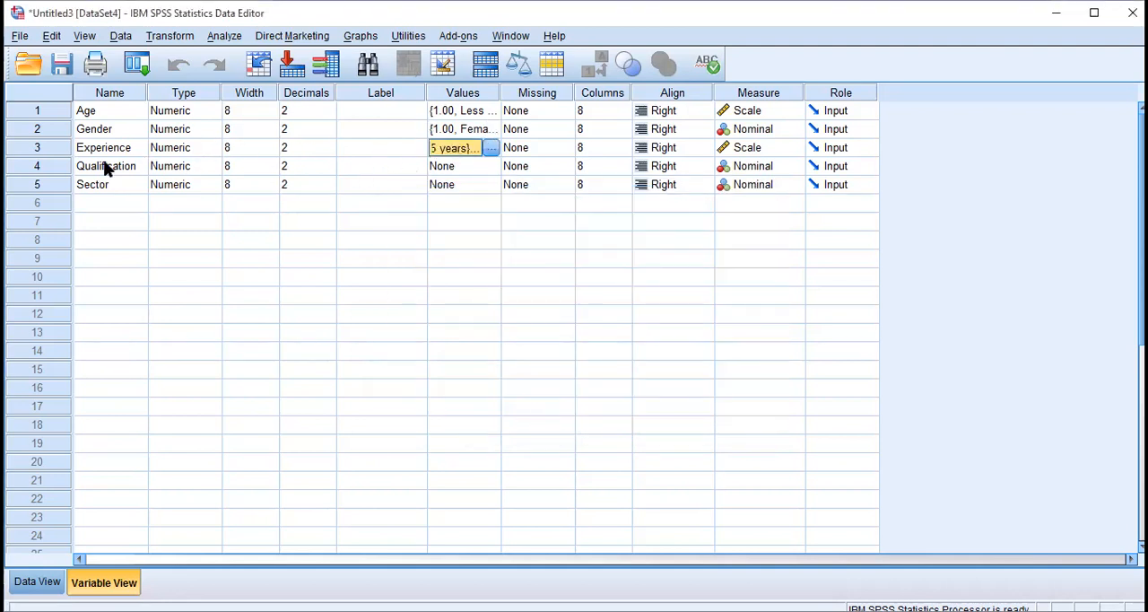
Add a value label to the Qualification variable that codes 1 as "Matric".
{"action": "left_click", "coordinate": [464, 168]}
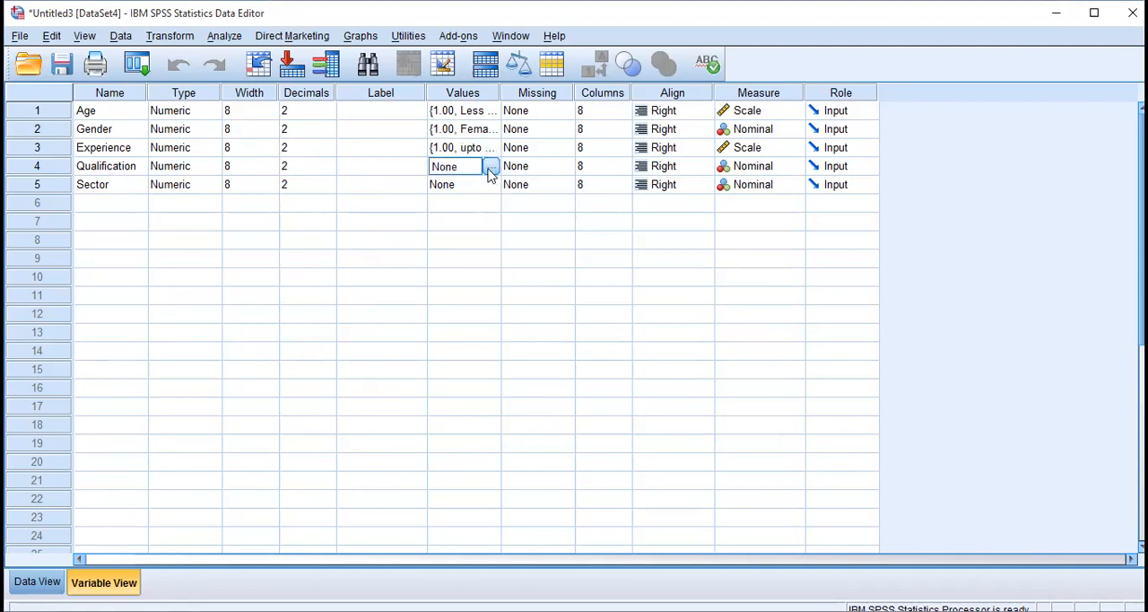
{"action": "left_click", "coordinate": [491, 170]}
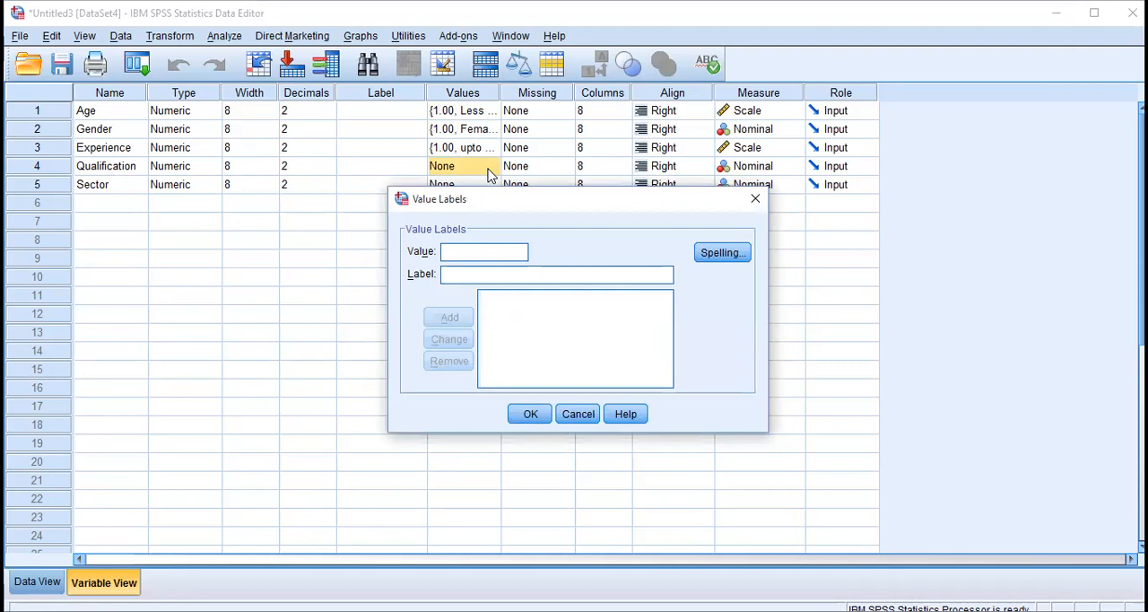
{"action": "type", "text": "1"}
{"action": "left_click", "coordinate": [507, 276]}
{"action": "type", "text": "Ma"}
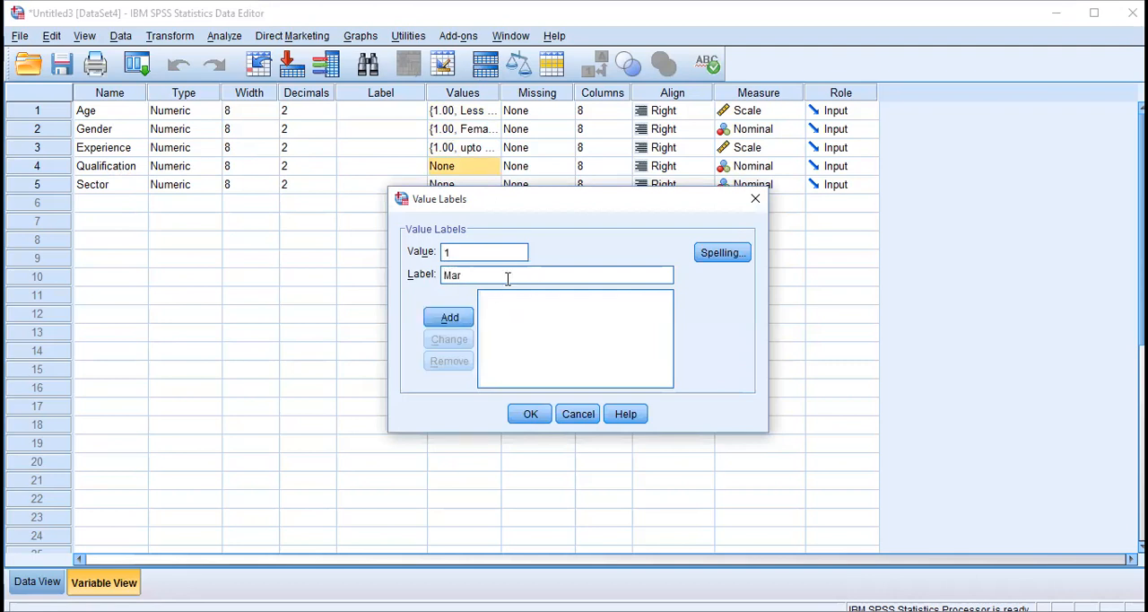
{"action": "type", "text": "tric"}
{"action": "left_click", "coordinate": [448, 319]}
Add a second Qualification value label that codes 2 as "Inter".
{"action": "type", "text": "2"}
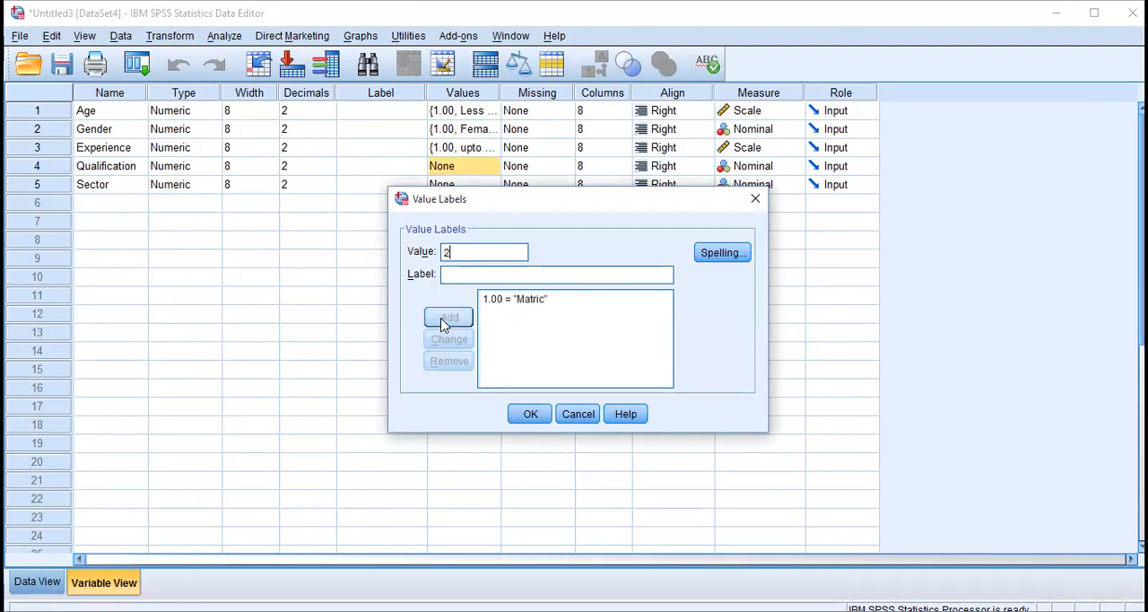
{"action": "left_click", "coordinate": [465, 280]}
{"action": "type", "text": "Inter"}
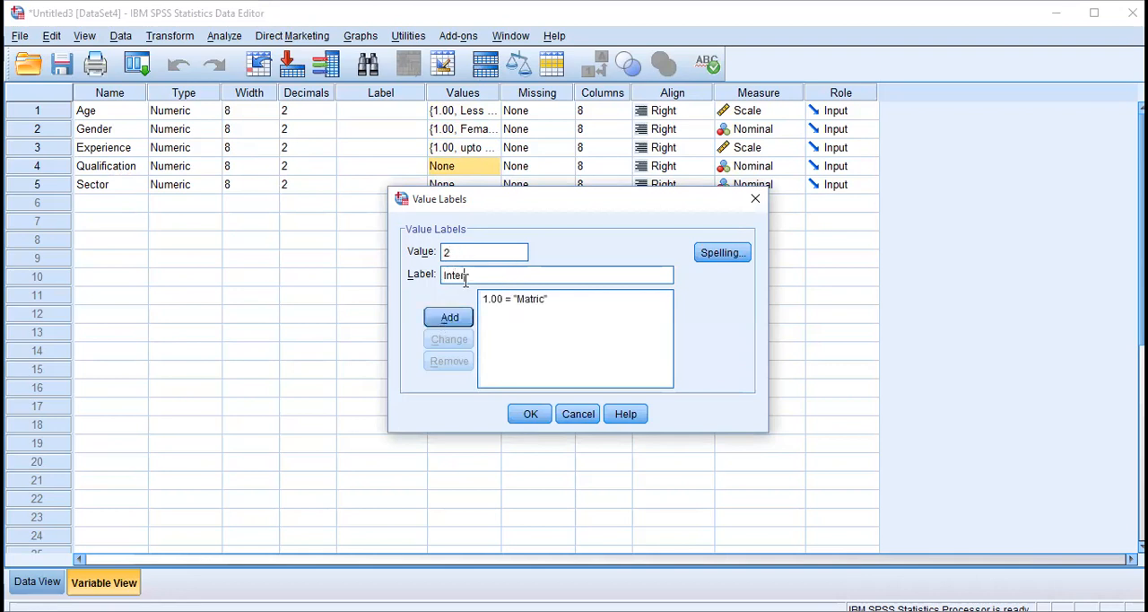
{"action": "key", "text": "Return"}
Add a third Qualification value label that codes 3 as "Under graduate".
{"action": "type", "text": "3"}
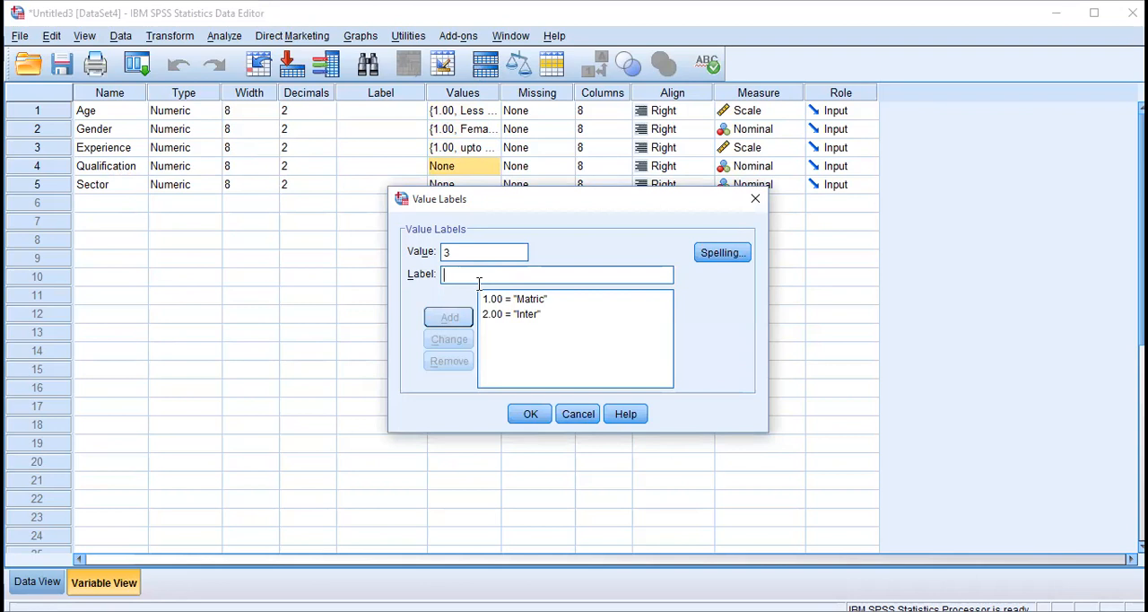
{"action": "type", "text": "Un"}
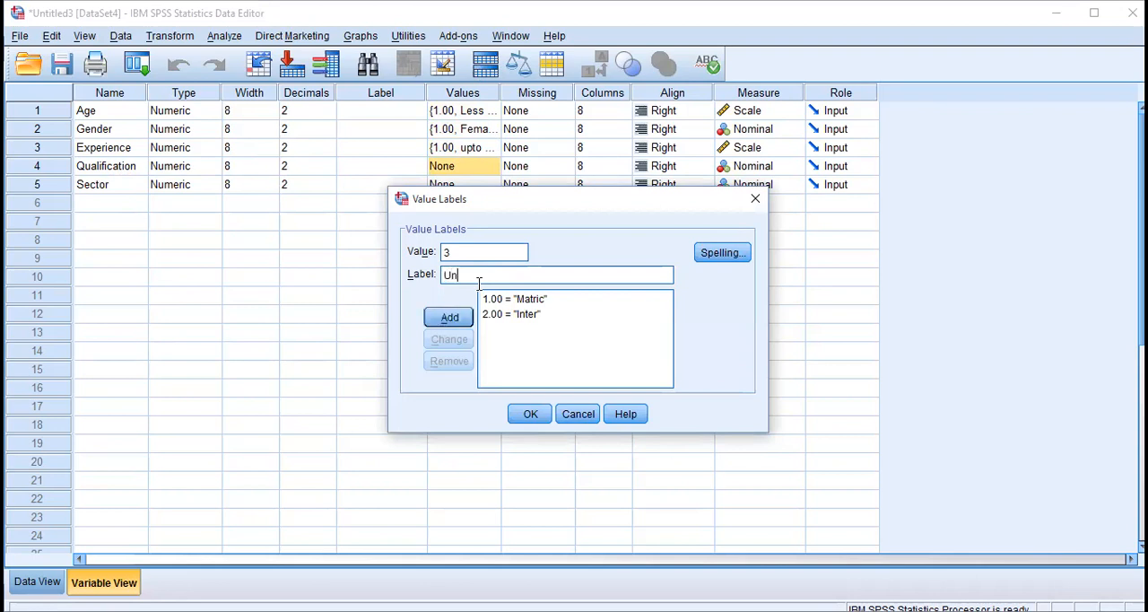
{"action": "type", "text": "der graduate"}
{"action": "left_click", "coordinate": [448, 317]}
Add a fourth Qualification value label that codes 4 as "Graduate".
{"action": "type", "text": "4"}
{"action": "left_click", "coordinate": [474, 277]}
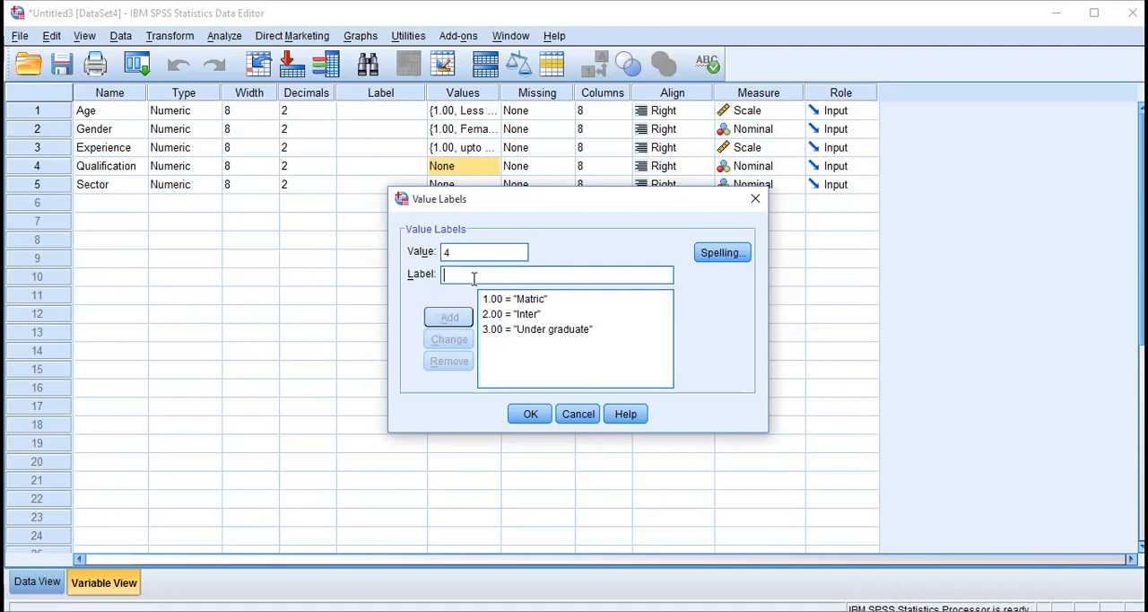
{"action": "type", "text": "Gradyate"}
{"action": "key", "text": "BackSpace"}
{"action": "key", "text": "BackSpace"}
{"action": "key", "text": "BackSpace"}
{"action": "key", "text": "BackSpace"}
{"action": "type", "text": "uate"}
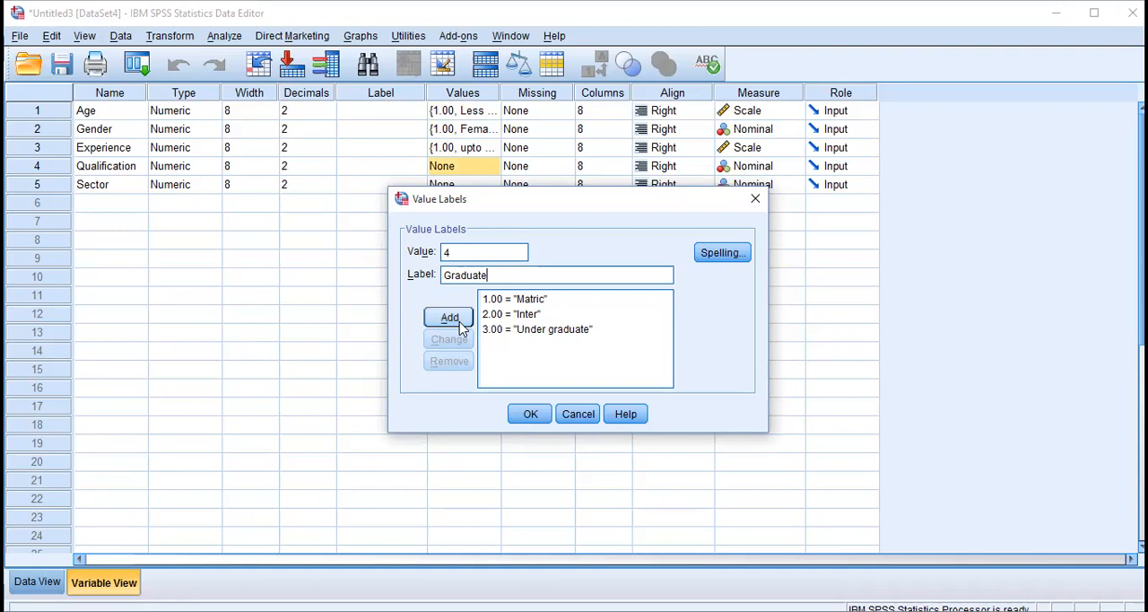
{"action": "left_click", "coordinate": [459, 322]}
Add a fifth Qualification value label that codes 5 as "MS".
{"action": "type", "text": "5"}
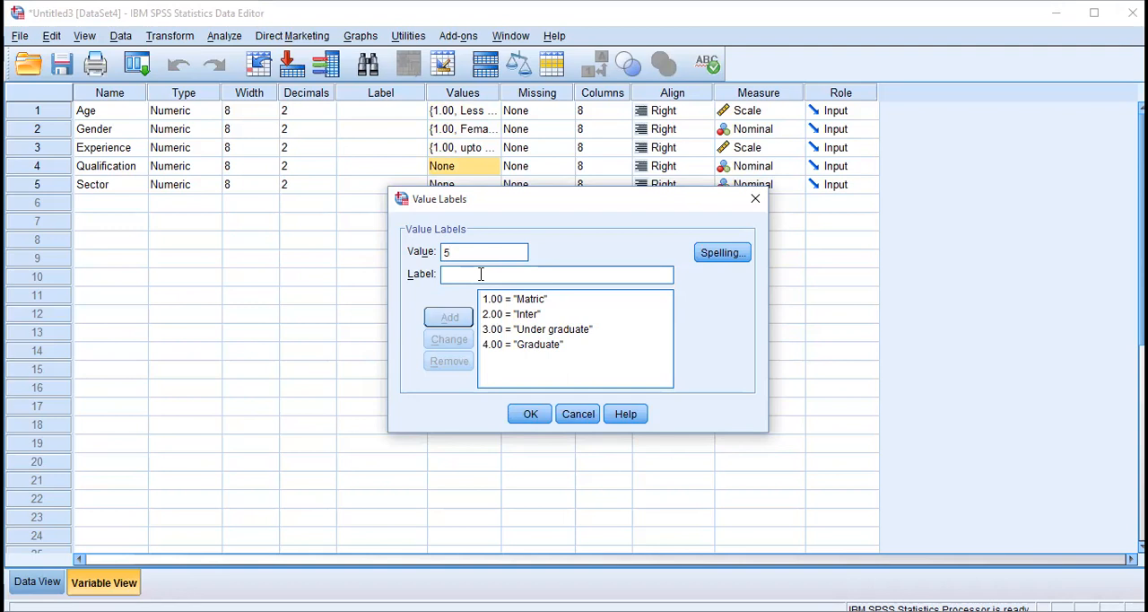
{"action": "left_click", "coordinate": [480, 273]}
{"action": "type", "text": "MS"}
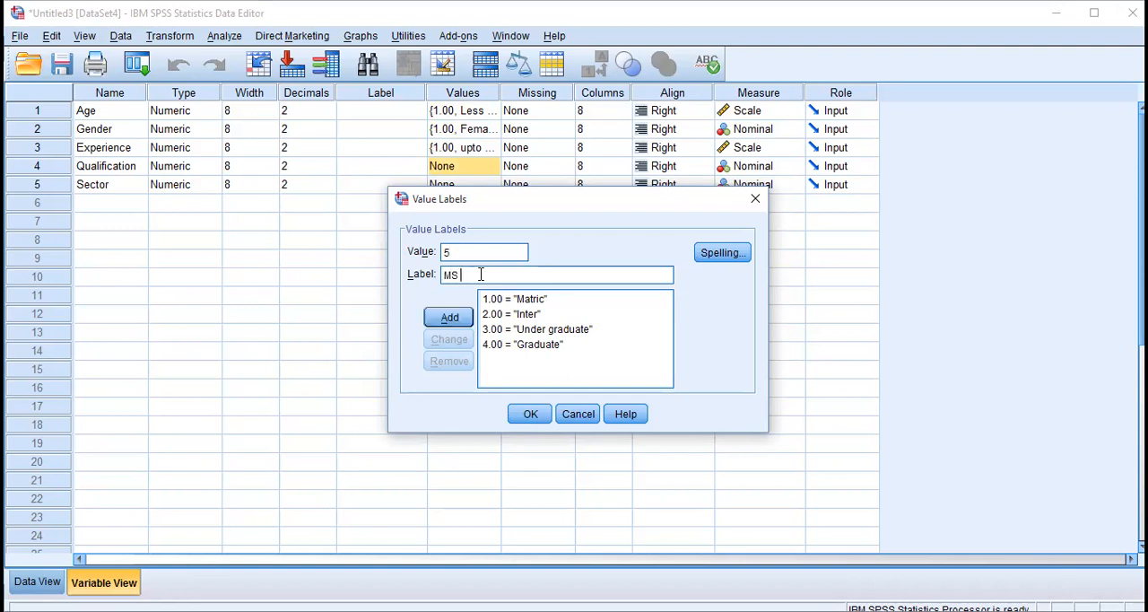
{"action": "left_click", "coordinate": [453, 320]}
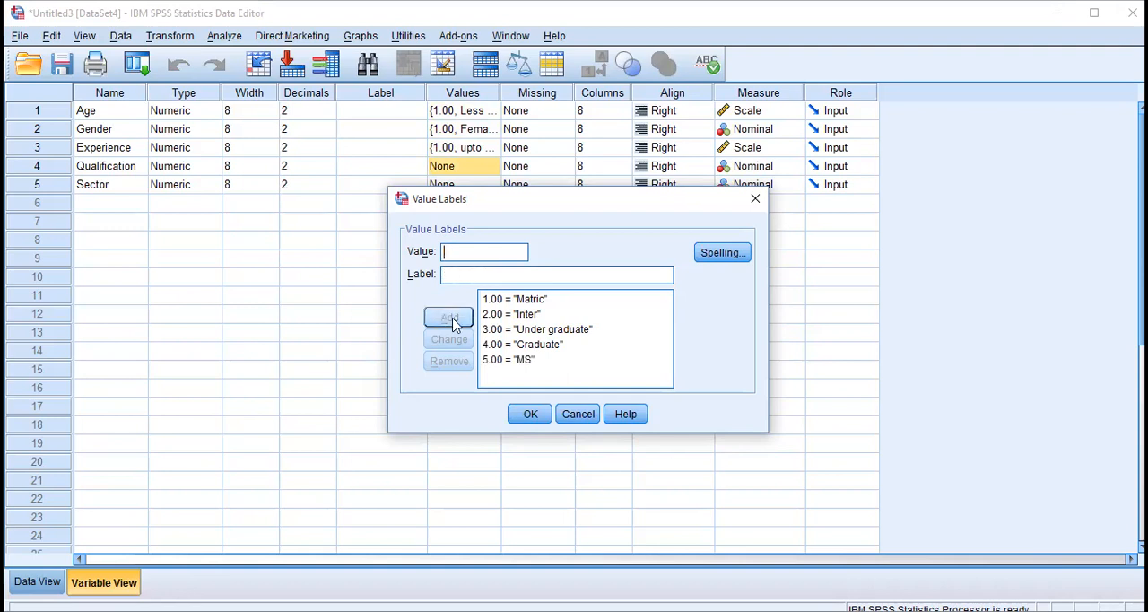
Add a sixth Qualification value label that codes 6 as "PhD", and apply the labels to the variable.
{"action": "type", "text": "6PhD"}
{"action": "left_click", "coordinate": [453, 314]}
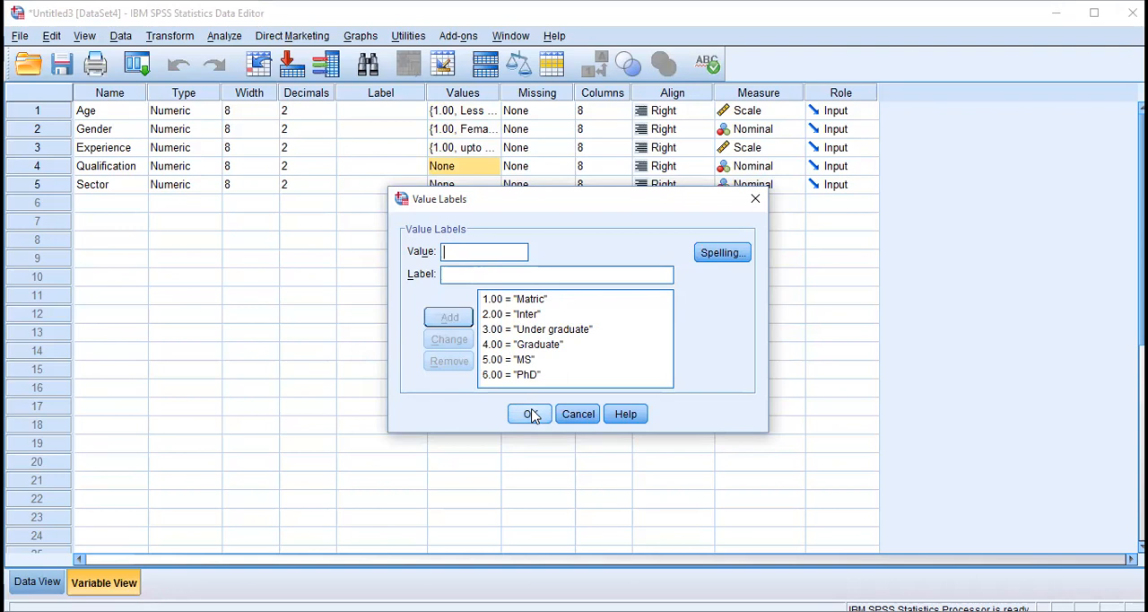
{"action": "left_click", "coordinate": [529, 413]}
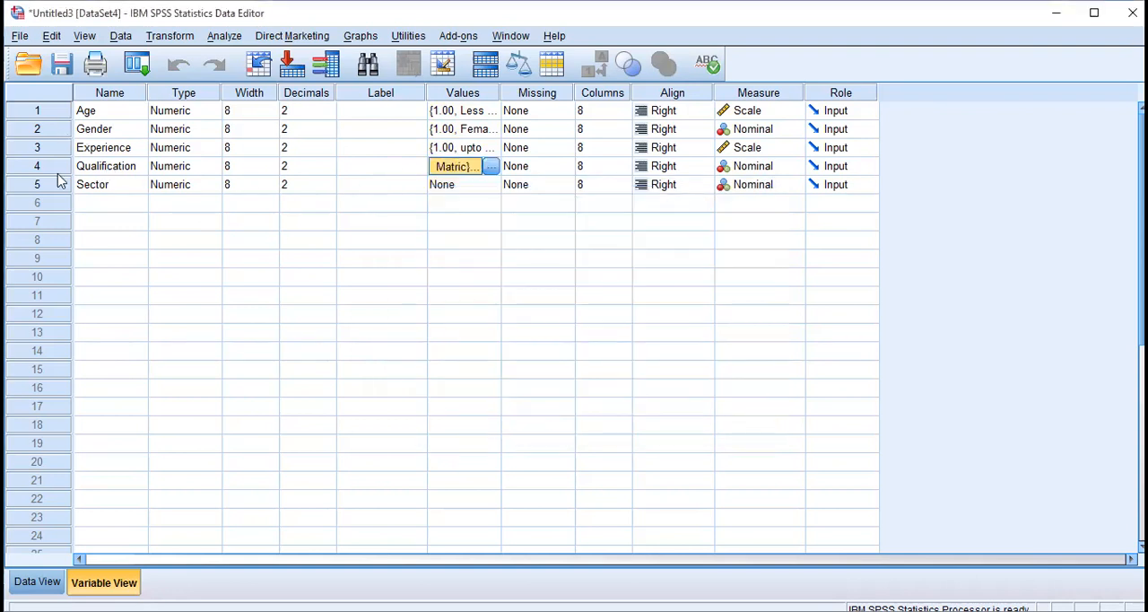
Add a value label to the Sector variable that codes 1 as "NGO".
{"action": "left_click", "coordinate": [123, 188]}
{"action": "double_click", "coordinate": [484, 187]}
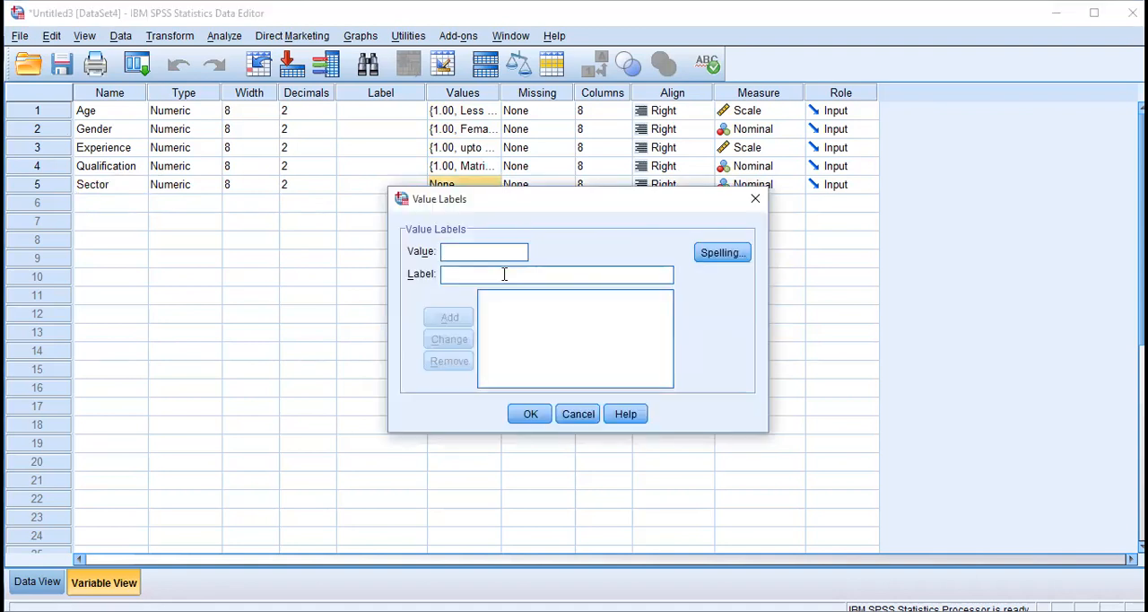
{"action": "type", "text": "1"}
{"action": "left_click", "coordinate": [504, 275]}
{"action": "type", "text": "NGO"}
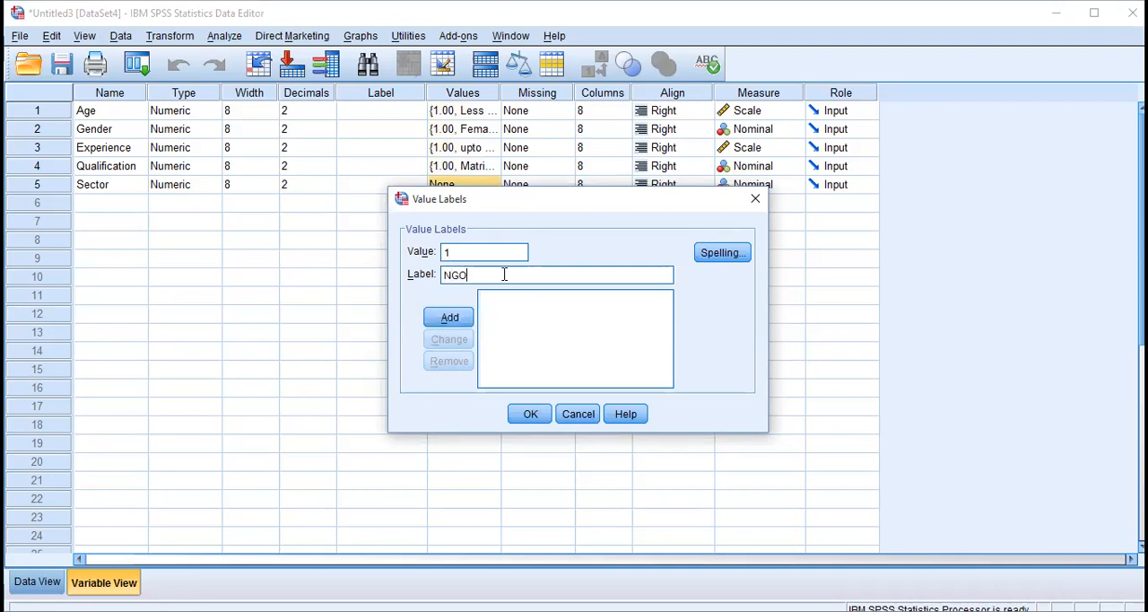
{"action": "left_click", "coordinate": [457, 315]}
Add a second Sector value label that codes 2 as "Bank".
{"action": "type", "text": "2"}
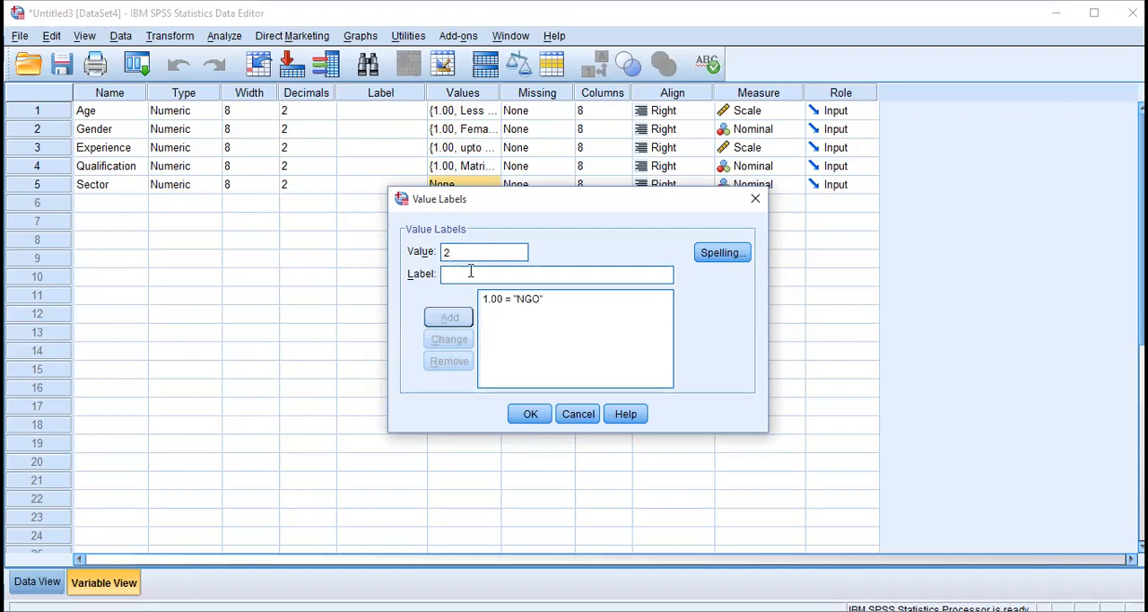
{"action": "type", "text": "Bank"}
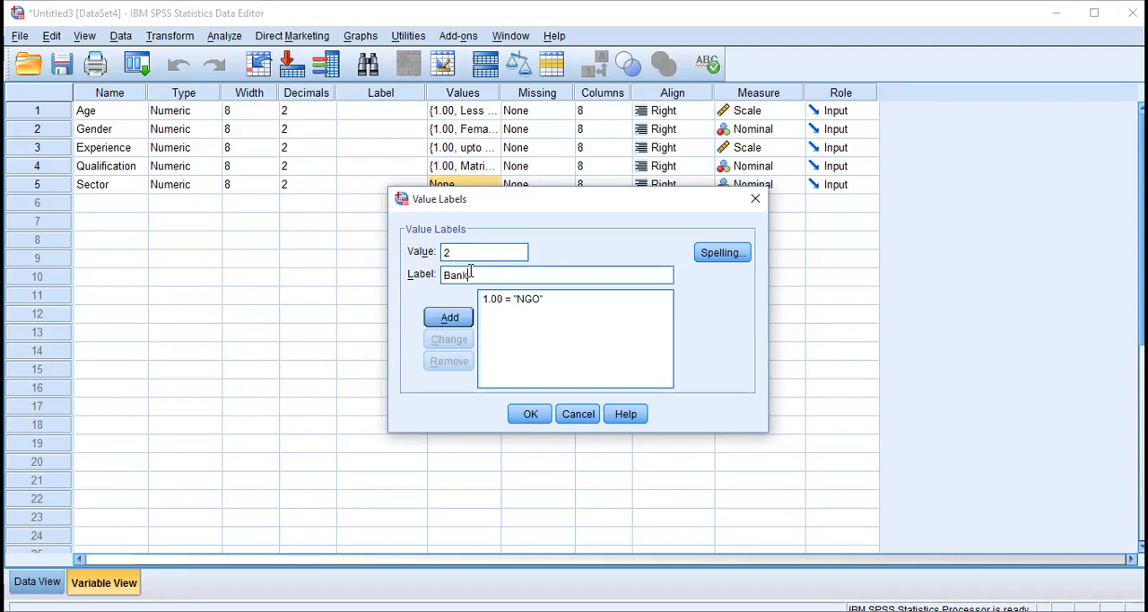
{"action": "left_click", "coordinate": [450, 320]}
Add a third Sector value label that codes 3 as "IT".
{"action": "type", "text": "3"}
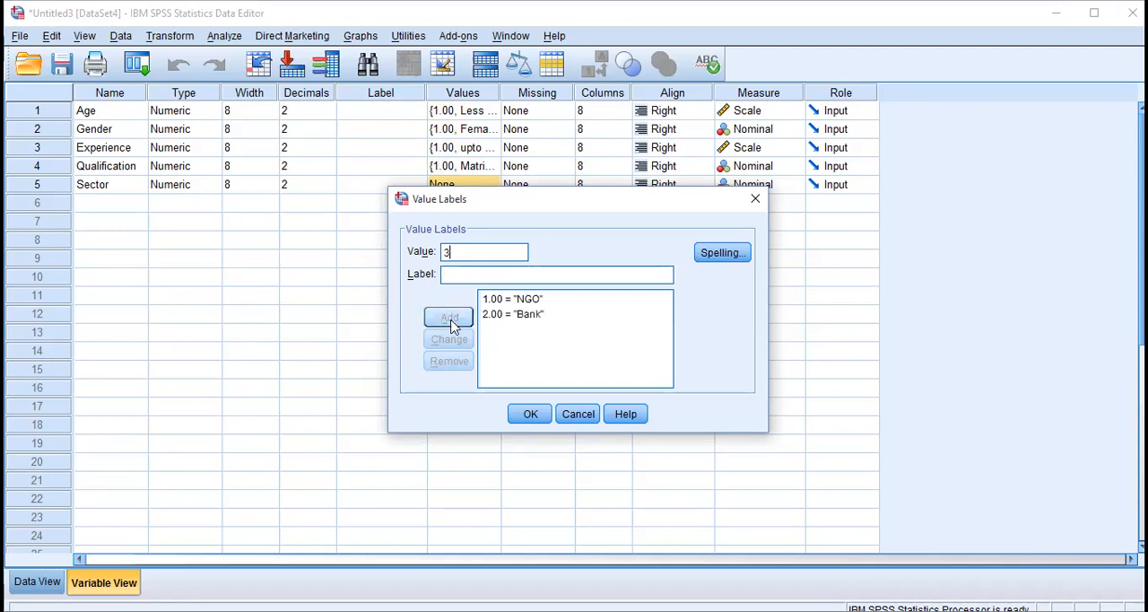
{"action": "left_click", "coordinate": [476, 275]}
{"action": "type", "text": "IT"}
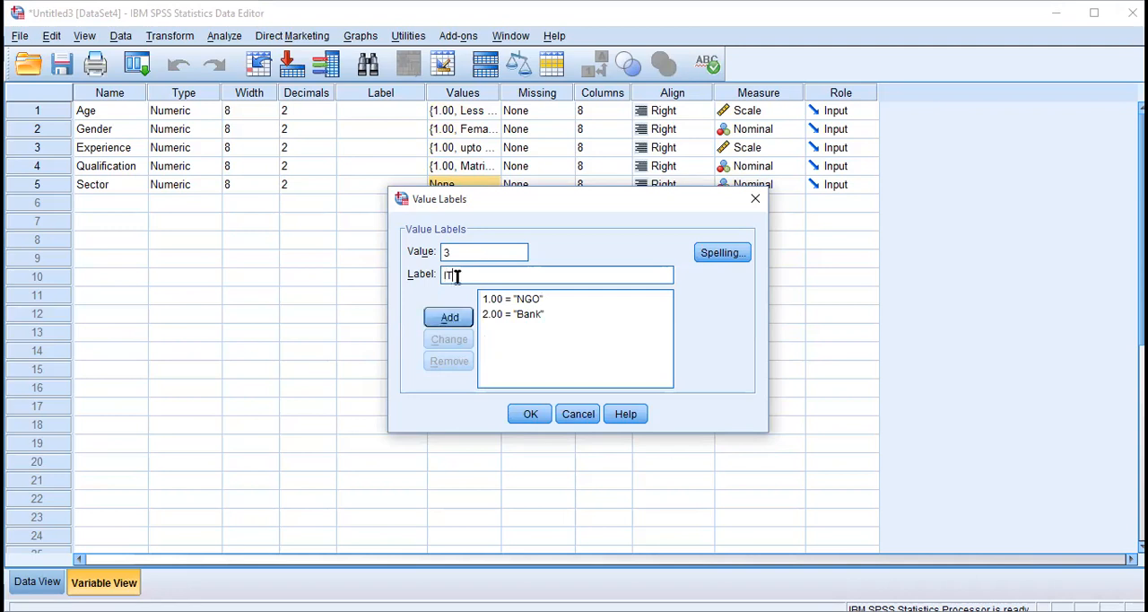
{"action": "left_click", "coordinate": [446, 318]}
Add a fourth Sector value label that codes 4 as "Construction".
{"action": "type", "text": "4"}
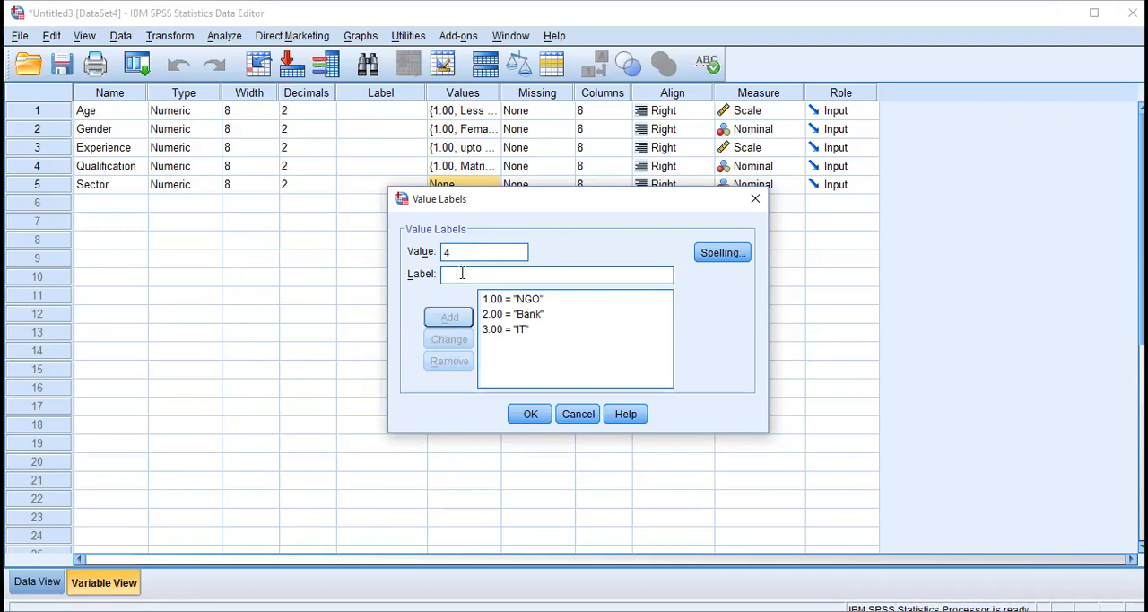
{"action": "left_click", "coordinate": [462, 273]}
{"action": "type", "text": "C"}
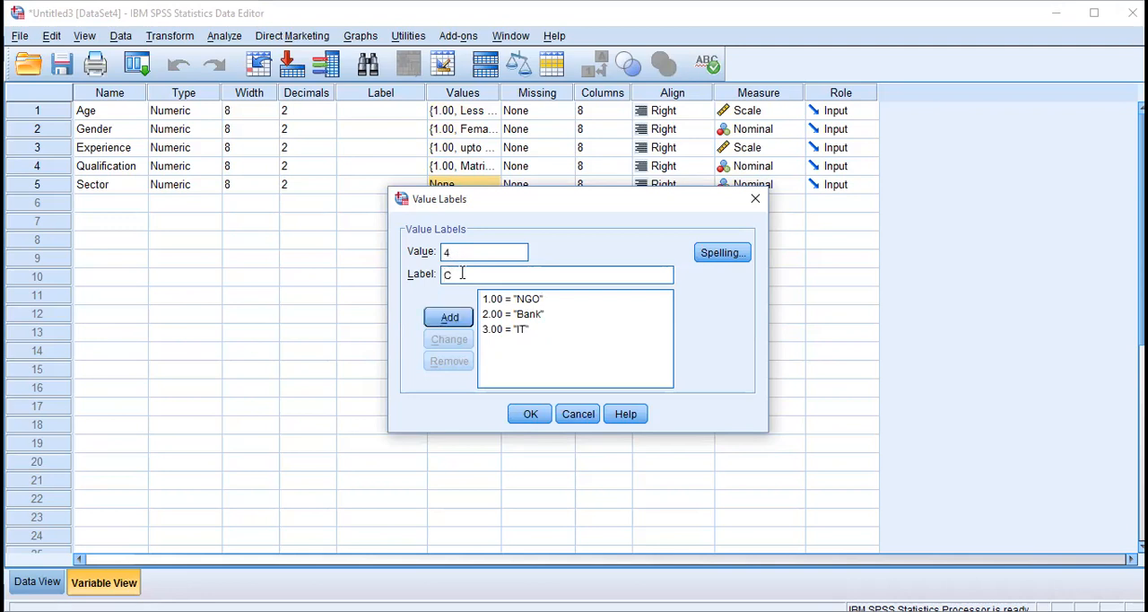
{"action": "type", "text": "onstruction"}
{"action": "left_click", "coordinate": [449, 316]}
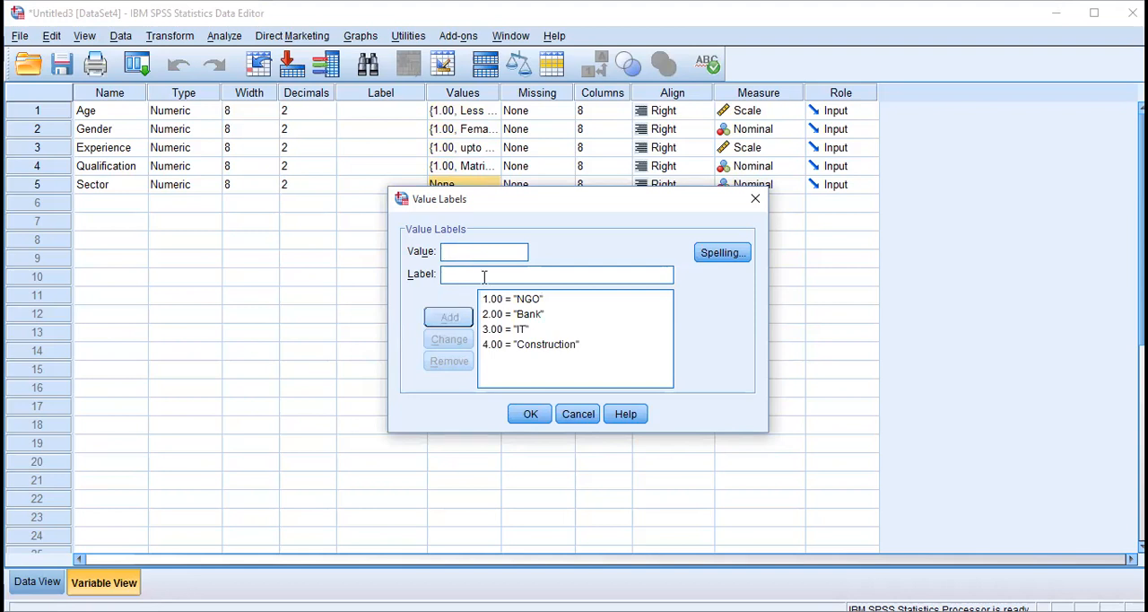
Add a fifth Sector value label that codes 5 as "Others", and apply the labels to the variable.
{"action": "type", "text": "5"}
{"action": "left_click", "coordinate": [539, 271]}
{"action": "type", "text": "Others"}
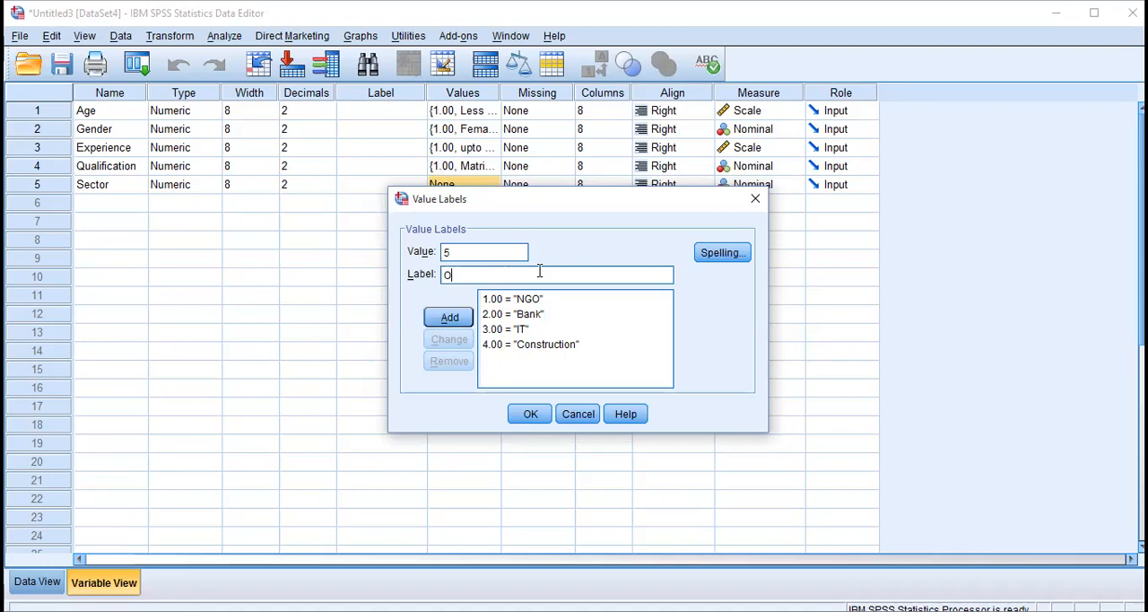
{"action": "left_click", "coordinate": [449, 317]}
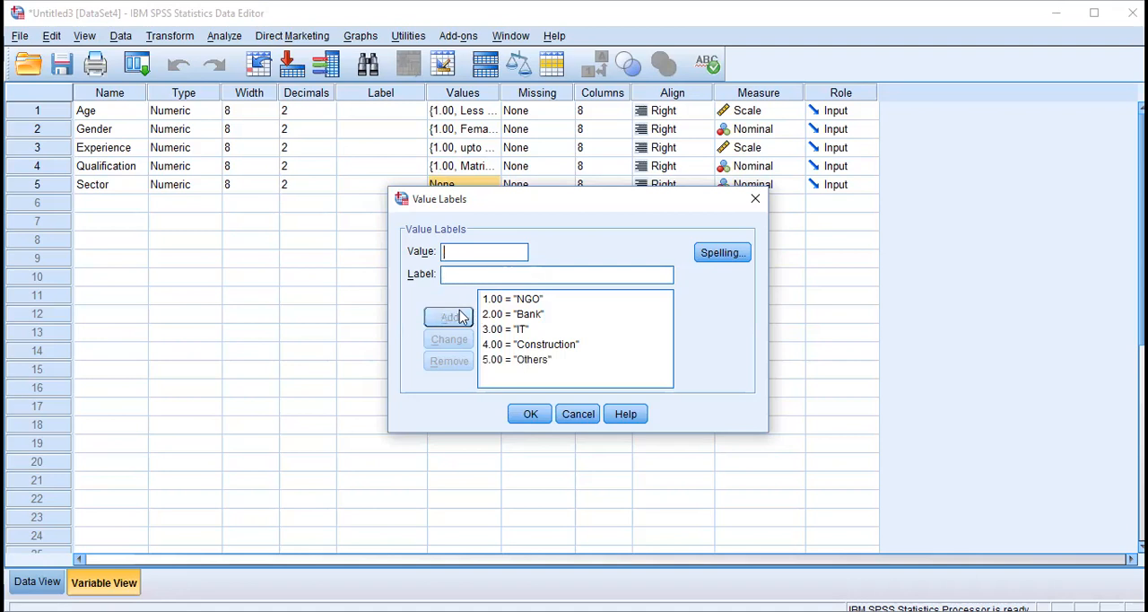
{"action": "left_click", "coordinate": [531, 414]}
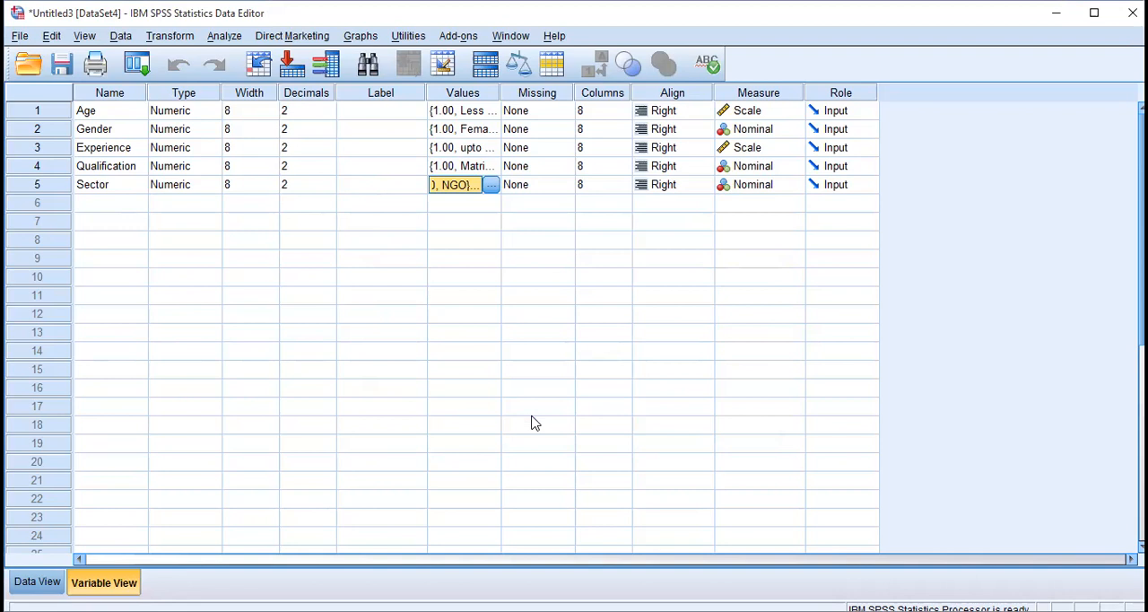
Switch to the data entry grid and examine the Age, Gender, Experience, Qualification and Sector columns and the first case's row.
{"action": "left_click", "coordinate": [123, 168]}
{"action": "left_click", "coordinate": [114, 185]}
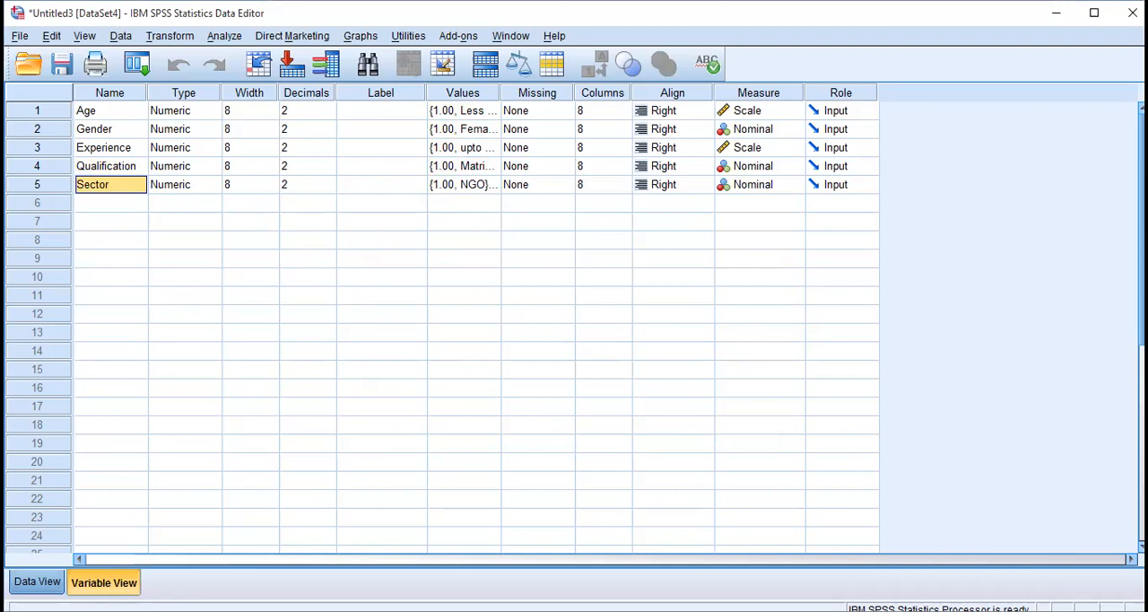
{"action": "left_click", "coordinate": [37, 581]}
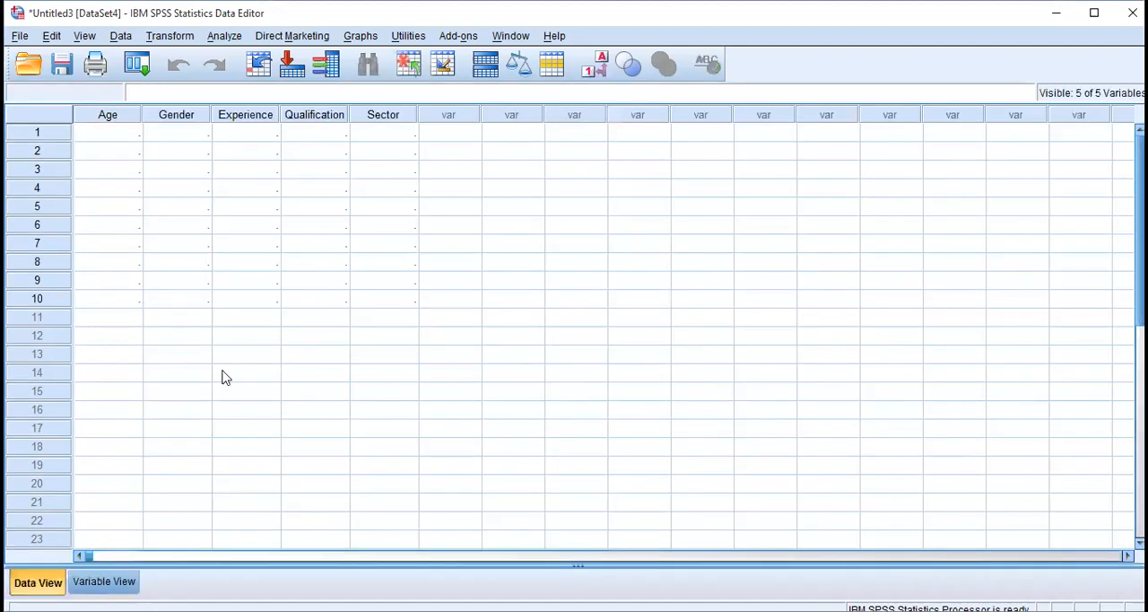
{"action": "left_click", "coordinate": [98, 140]}
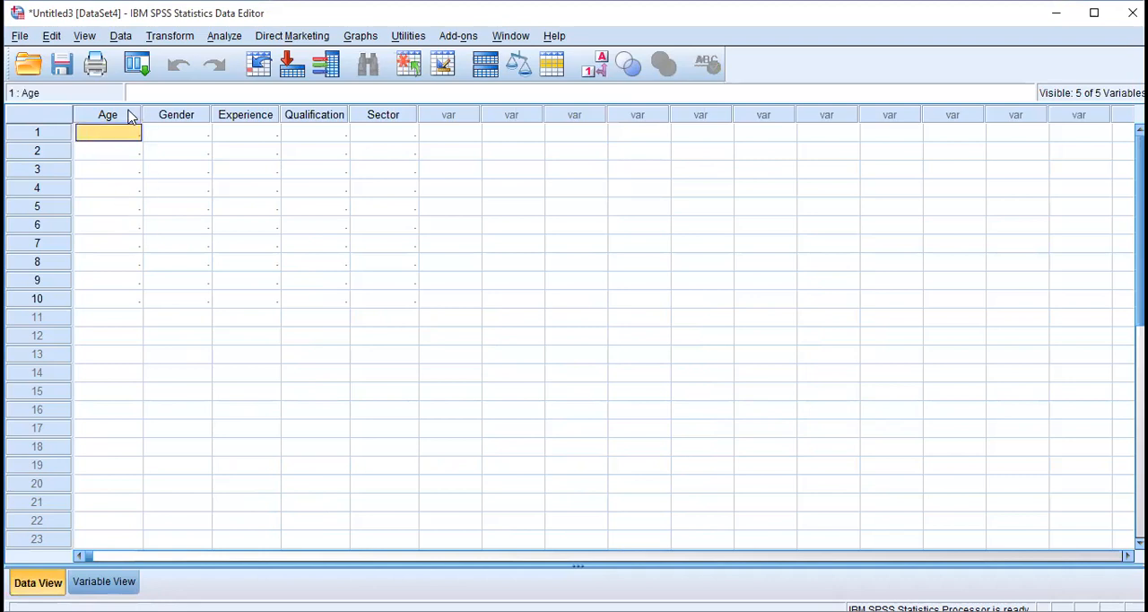
{"action": "left_click", "coordinate": [128, 114]}
{"action": "left_click", "coordinate": [171, 117]}
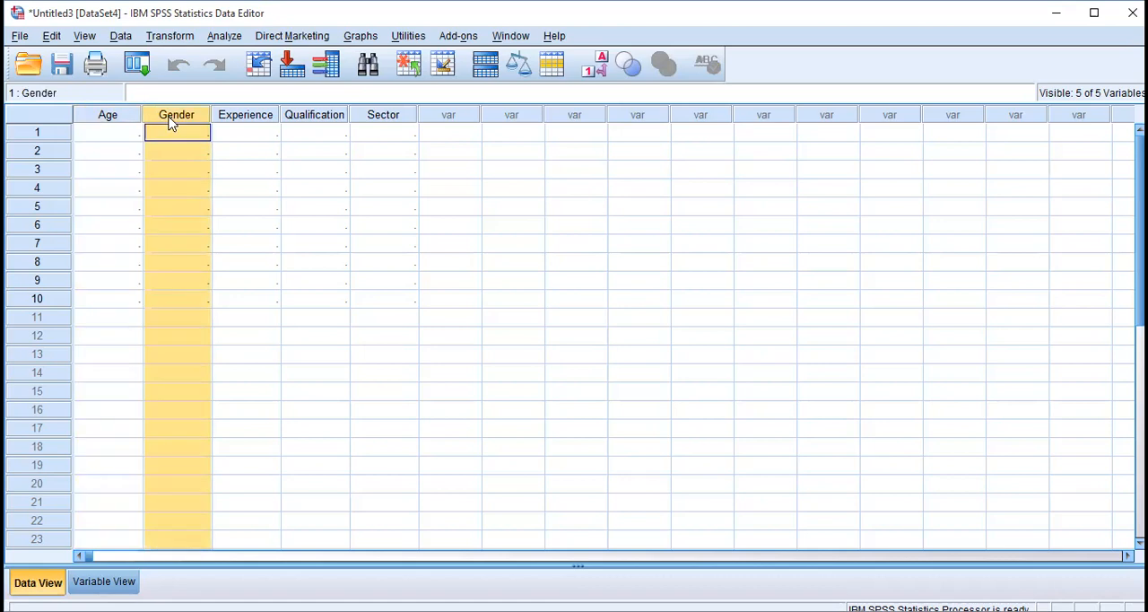
{"action": "left_click", "coordinate": [245, 131]}
{"action": "left_click", "coordinate": [314, 118]}
{"action": "left_click", "coordinate": [383, 118]}
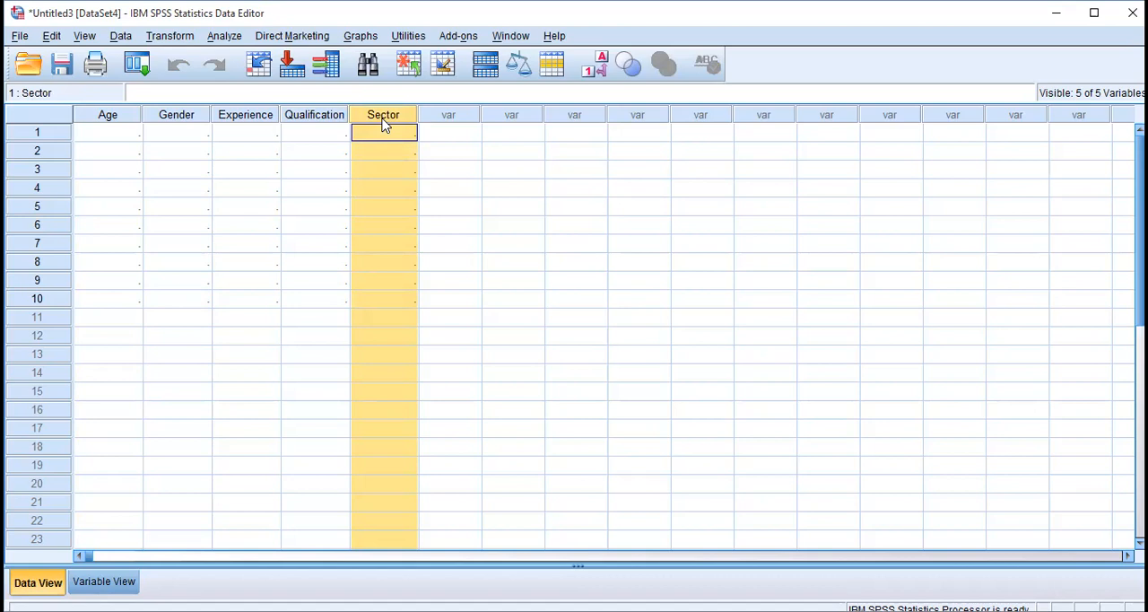
{"action": "left_click", "coordinate": [109, 131]}
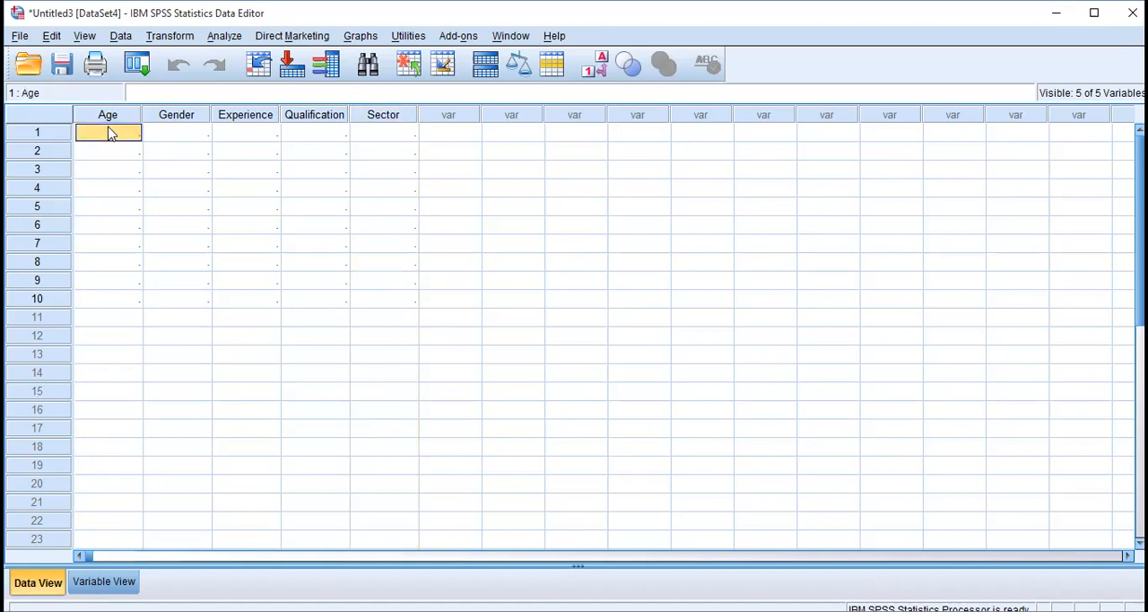
{"action": "left_click", "coordinate": [41, 133]}
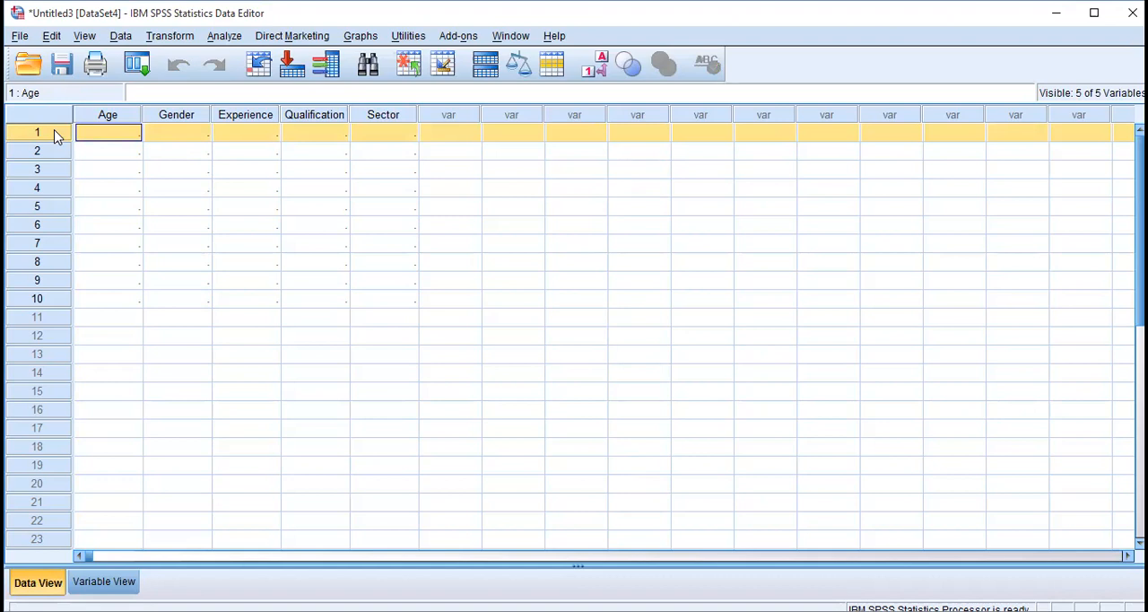
Enter 1 as the Age value of the first case, and return to the variable definitions.
{"action": "left_click", "coordinate": [106, 135]}
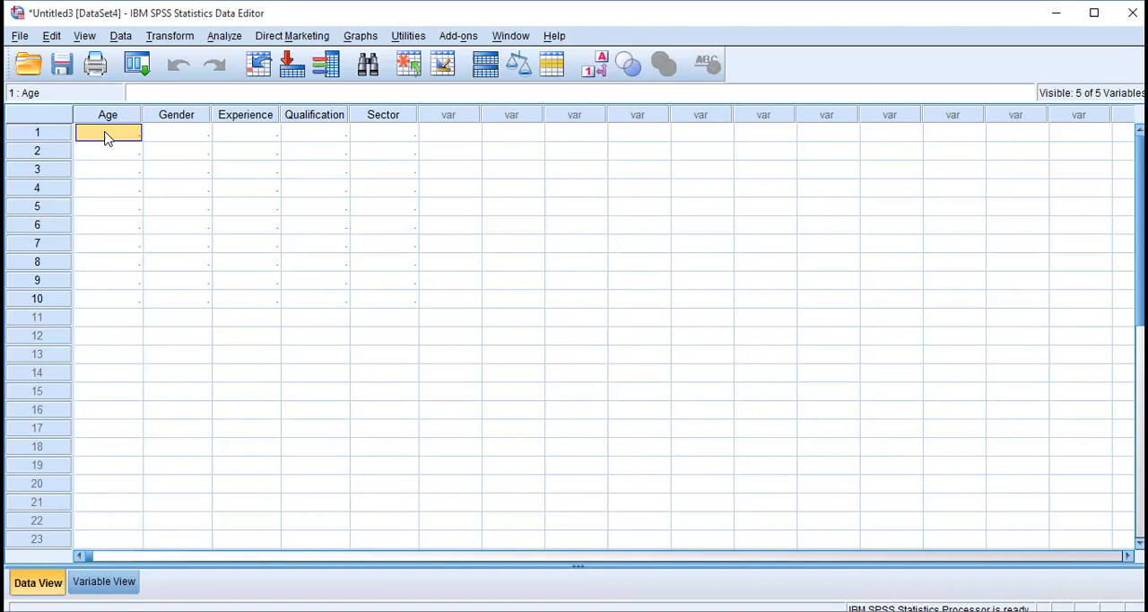
{"action": "type", "text": "1"}
{"action": "key", "text": "Return"}
{"action": "left_click", "coordinate": [105, 135]}
{"action": "left_click", "coordinate": [104, 581]}
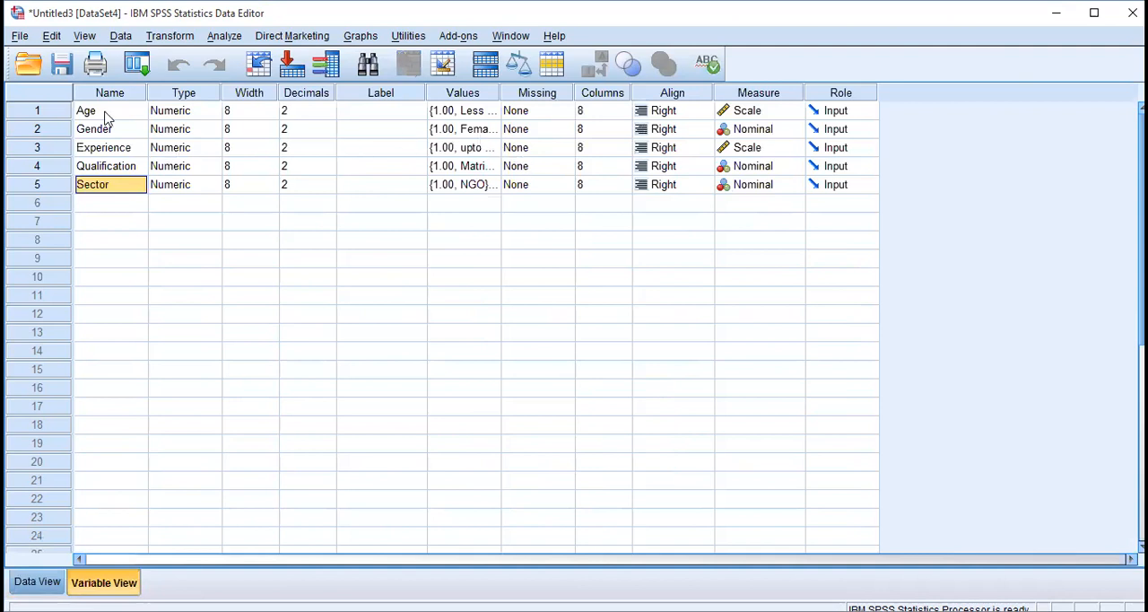
Review the value labels defined for the Age variable, and return to the data entry grid.
{"action": "left_click", "coordinate": [49, 580]}
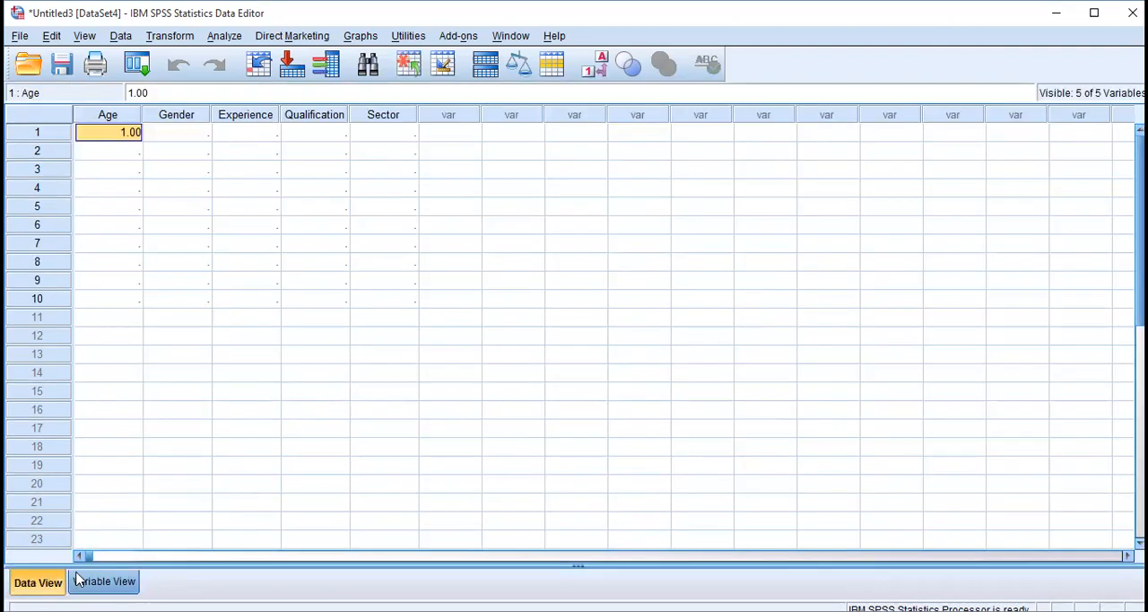
{"action": "left_click", "coordinate": [81, 582]}
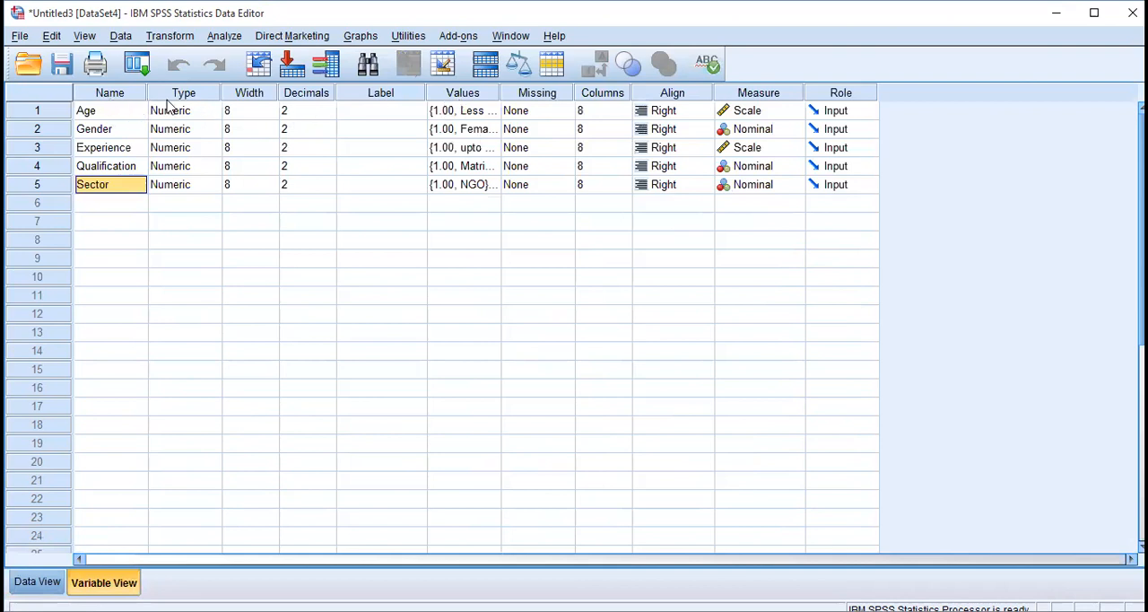
{"action": "left_click", "coordinate": [454, 110]}
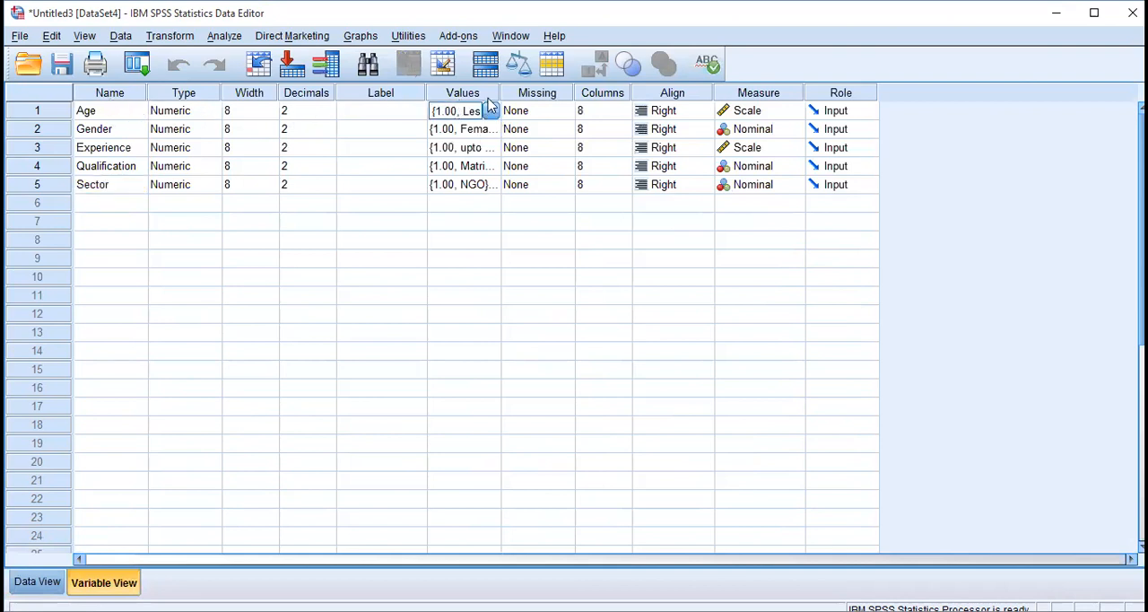
{"action": "left_click", "coordinate": [491, 111]}
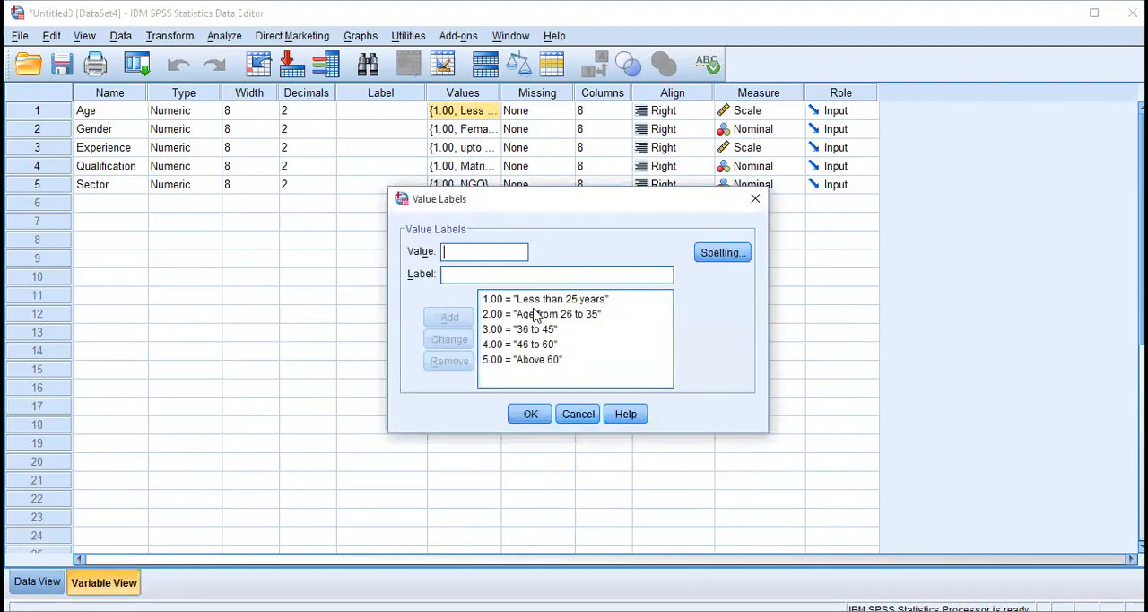
{"action": "left_click", "coordinate": [538, 417]}
{"action": "left_click", "coordinate": [37, 581]}
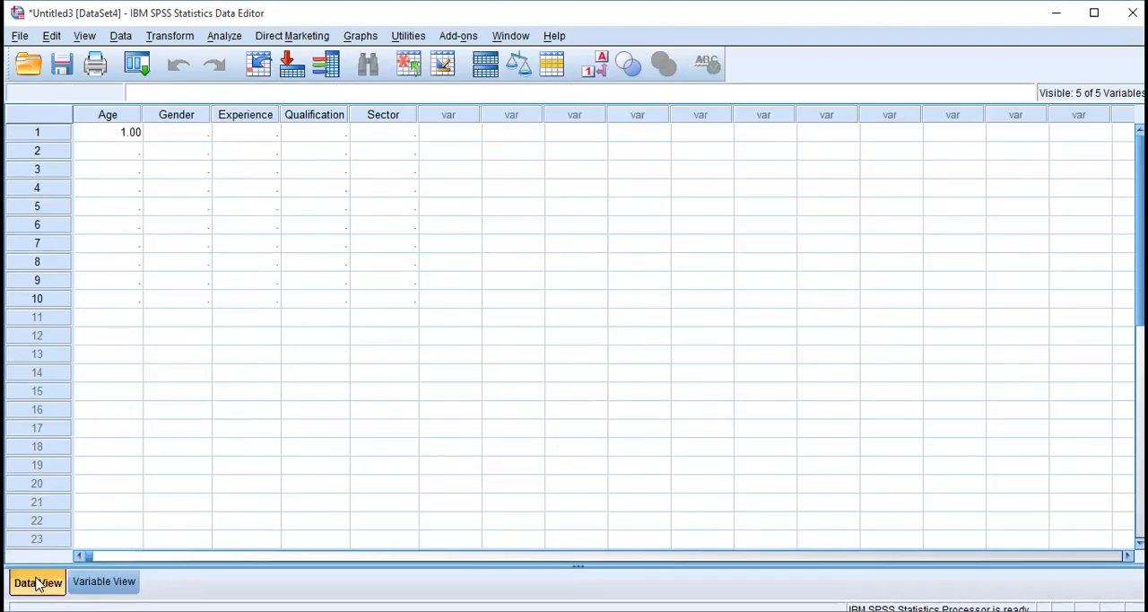
Enter the Age values 4, 2 and 2 for cases 2 to 4.
{"action": "left_click", "coordinate": [102, 134]}
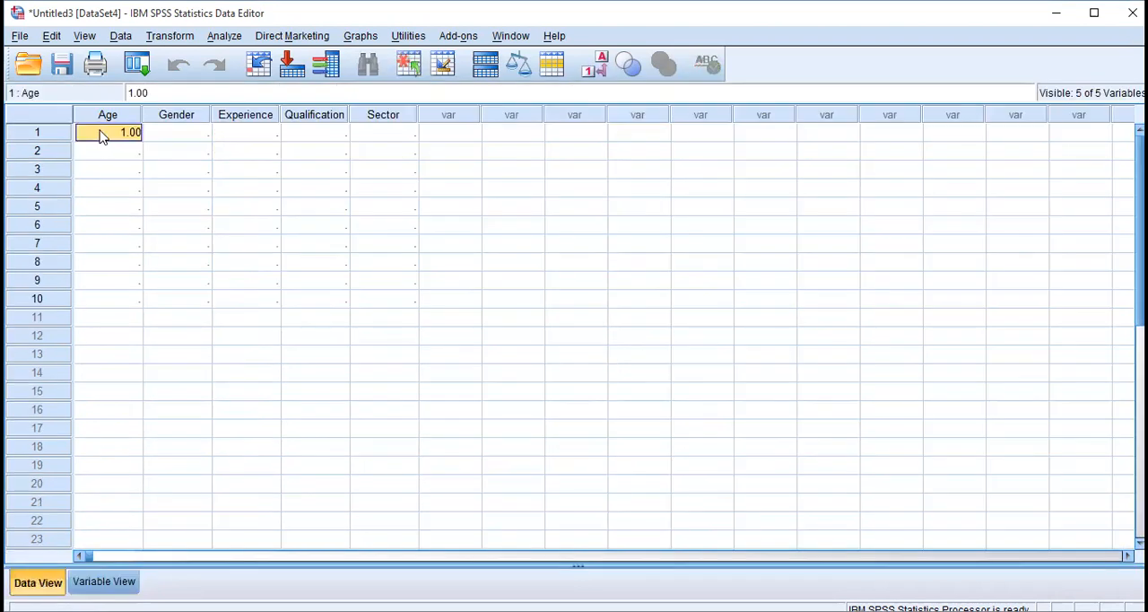
{"action": "left_click", "coordinate": [136, 159]}
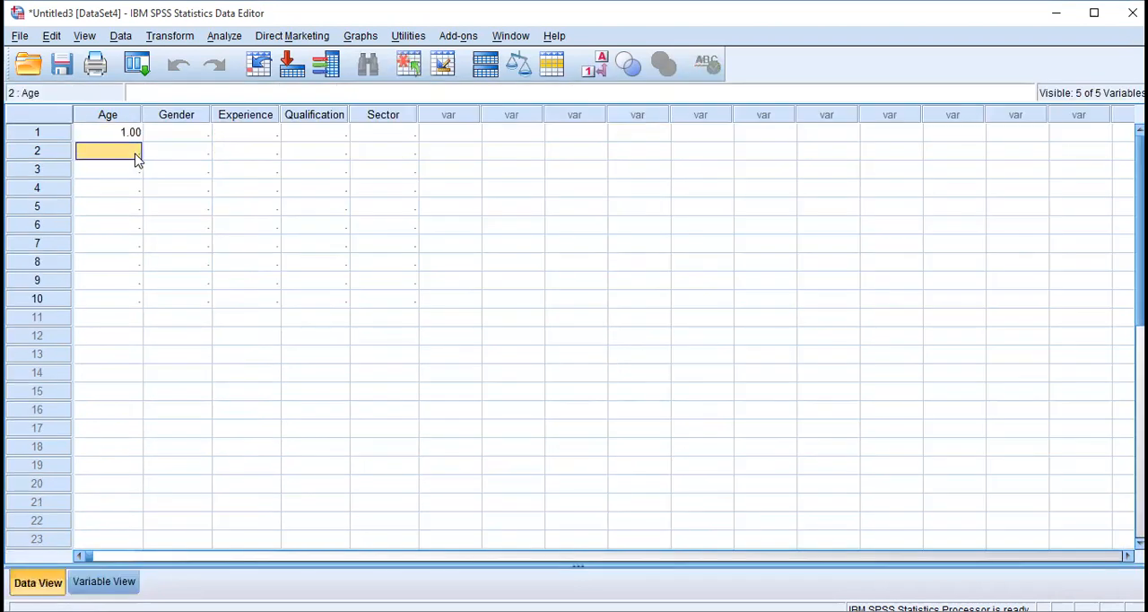
{"action": "type", "text": "4"}
{"action": "key", "text": "Return"}
{"action": "key", "text": "Return"}
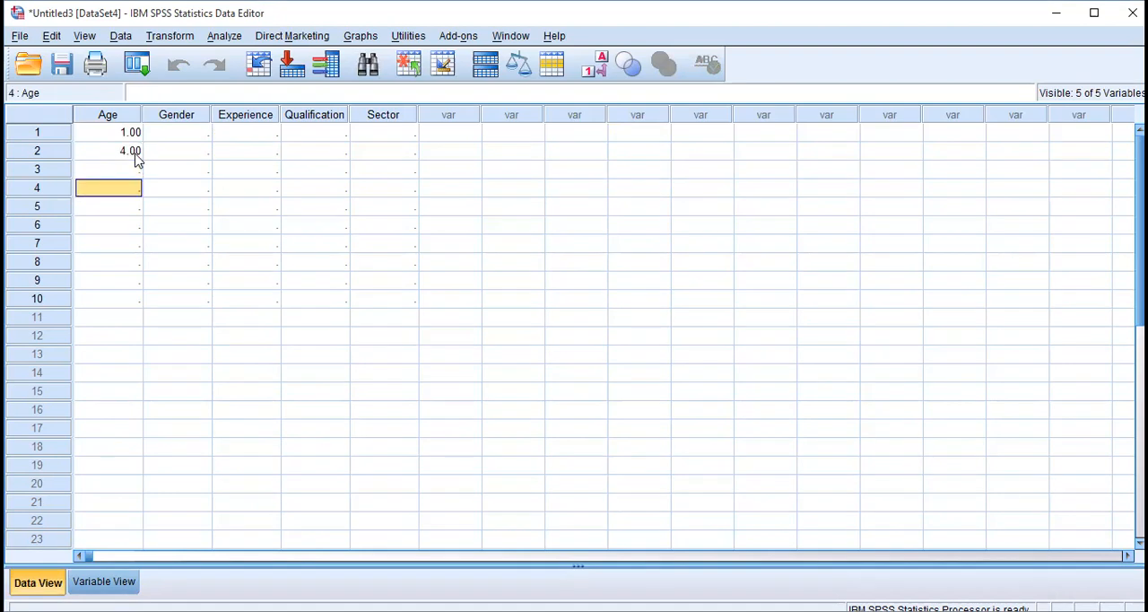
{"action": "left_click", "coordinate": [137, 163]}
{"action": "type", "text": "2"}
{"action": "key", "text": "Return"}
{"action": "type", "text": "2"}
{"action": "key", "text": "Return"}
{"action": "key", "text": "Return"}
{"action": "key", "text": "Up"}
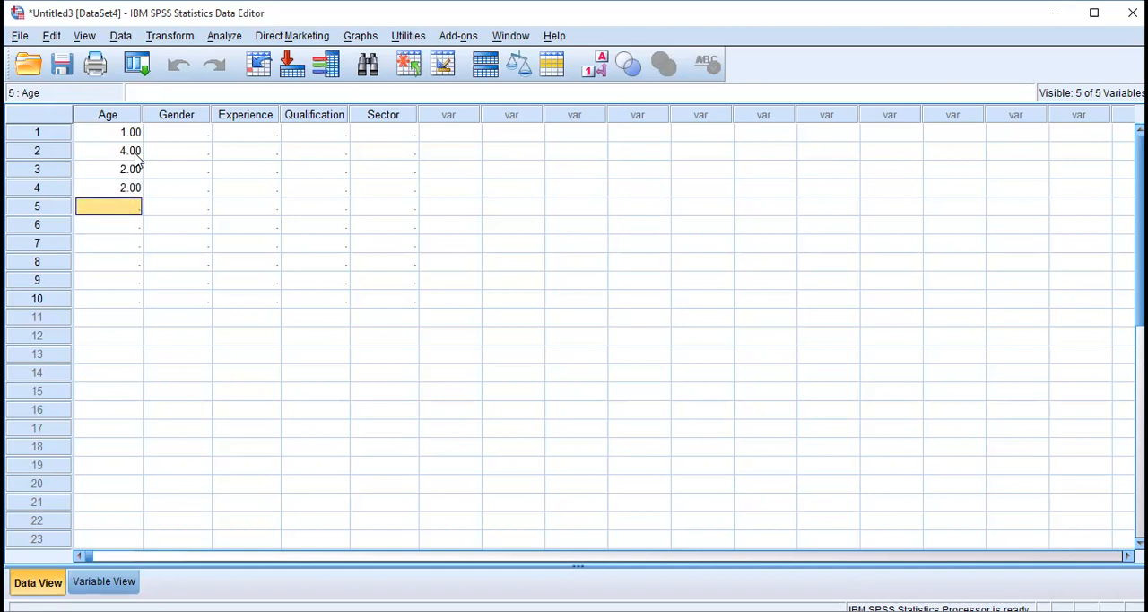
Enter the Age values 1, 5 and 3 for cases 5 to 7.
{"action": "type", "text": "1"}
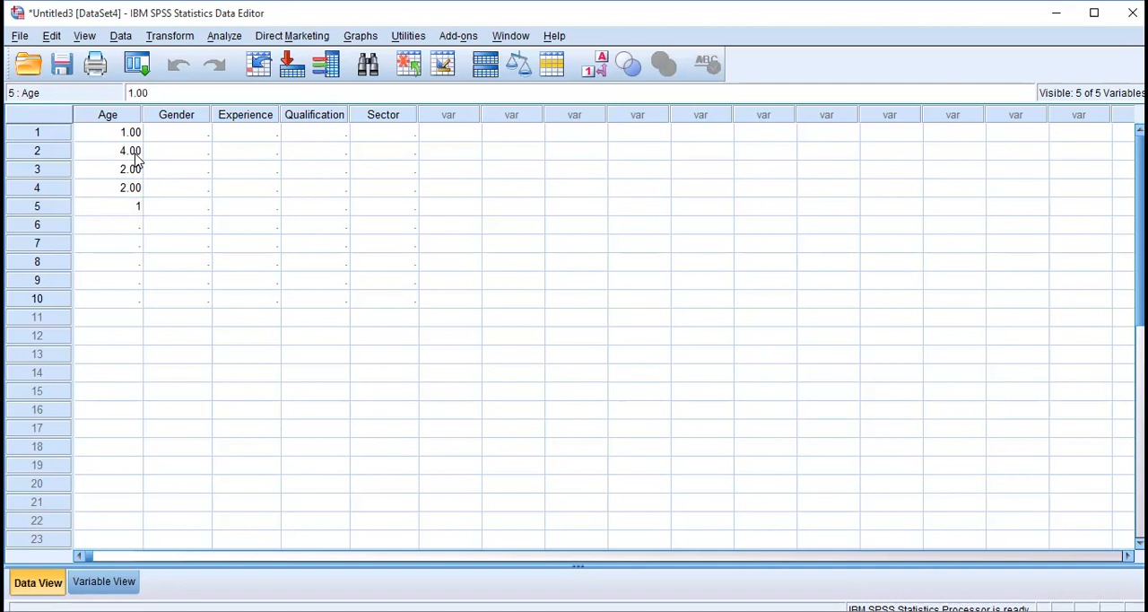
{"action": "key", "text": "Return"}
{"action": "type", "text": "5"}
{"action": "key", "text": "Return"}
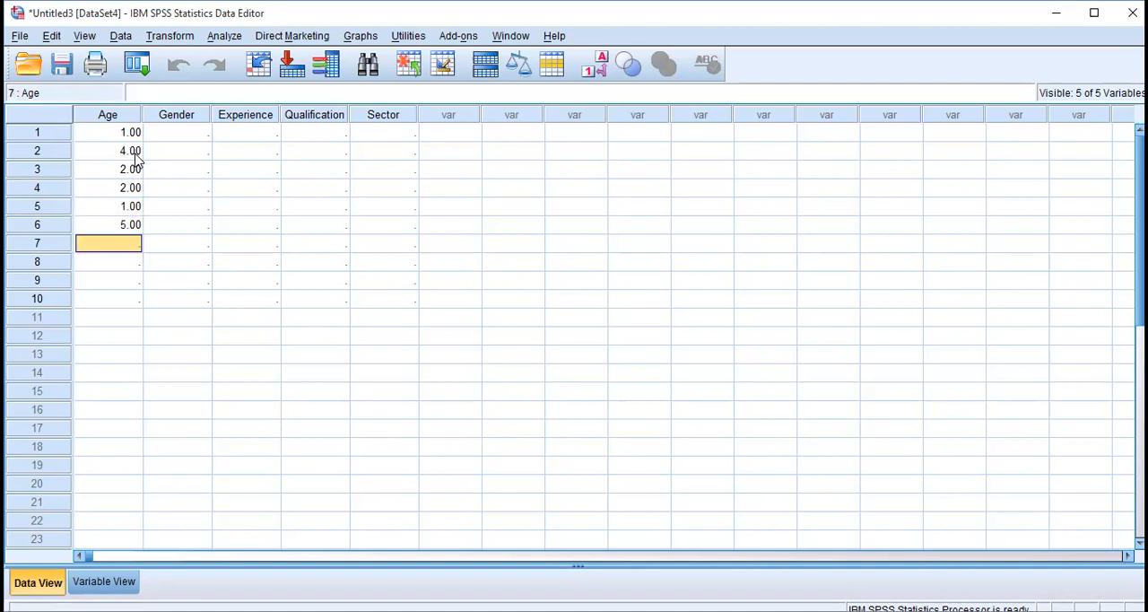
{"action": "type", "text": "3"}
{"action": "key", "text": "Return"}
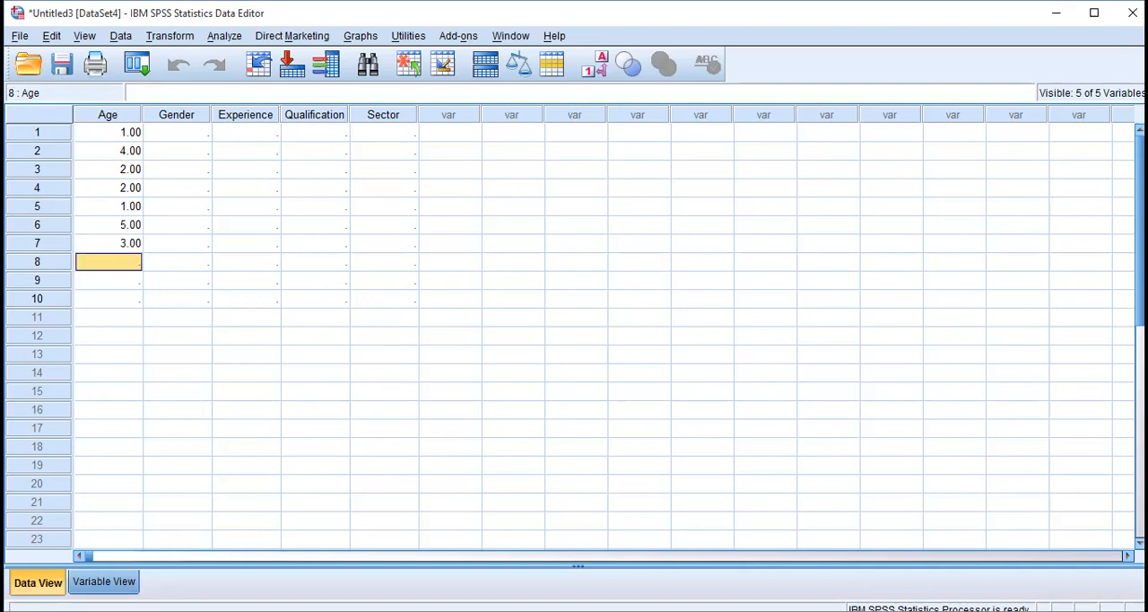
Review the Age and Gender value labels in the variable definitions, and return to the data entry grid.
{"action": "left_click", "coordinate": [104, 581]}
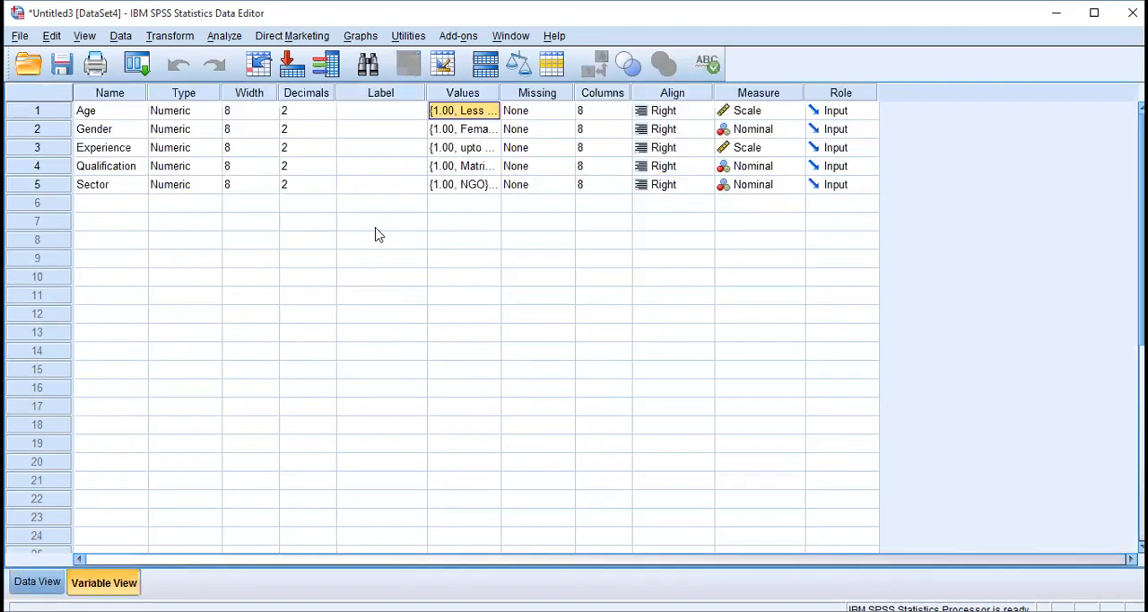
{"action": "left_click", "coordinate": [492, 115]}
{"action": "left_click", "coordinate": [533, 413]}
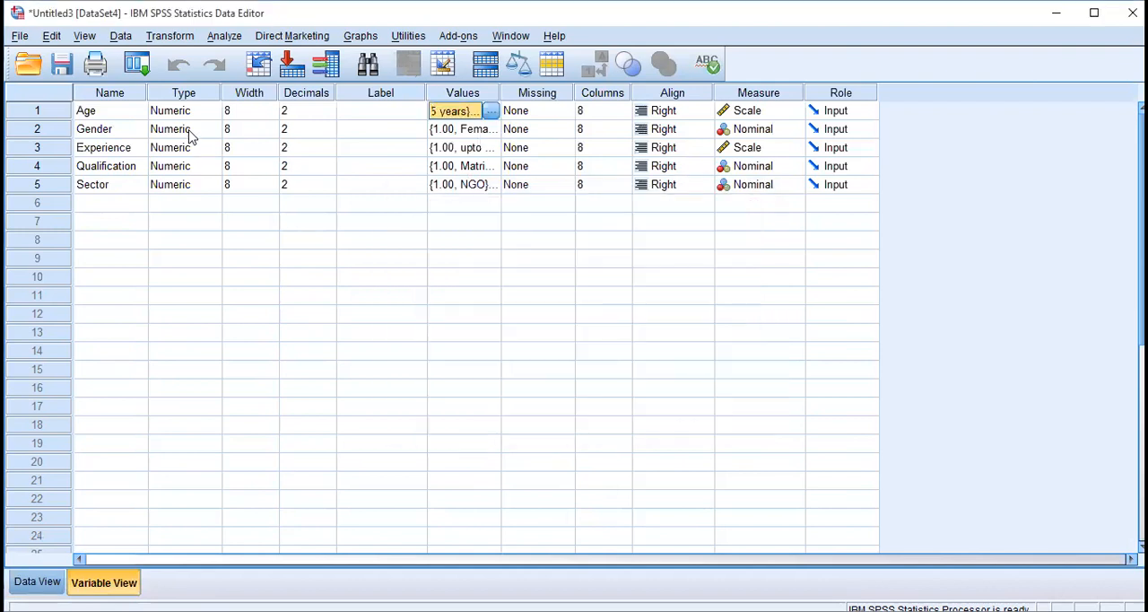
{"action": "left_click", "coordinate": [492, 130]}
{"action": "left_click", "coordinate": [533, 414]}
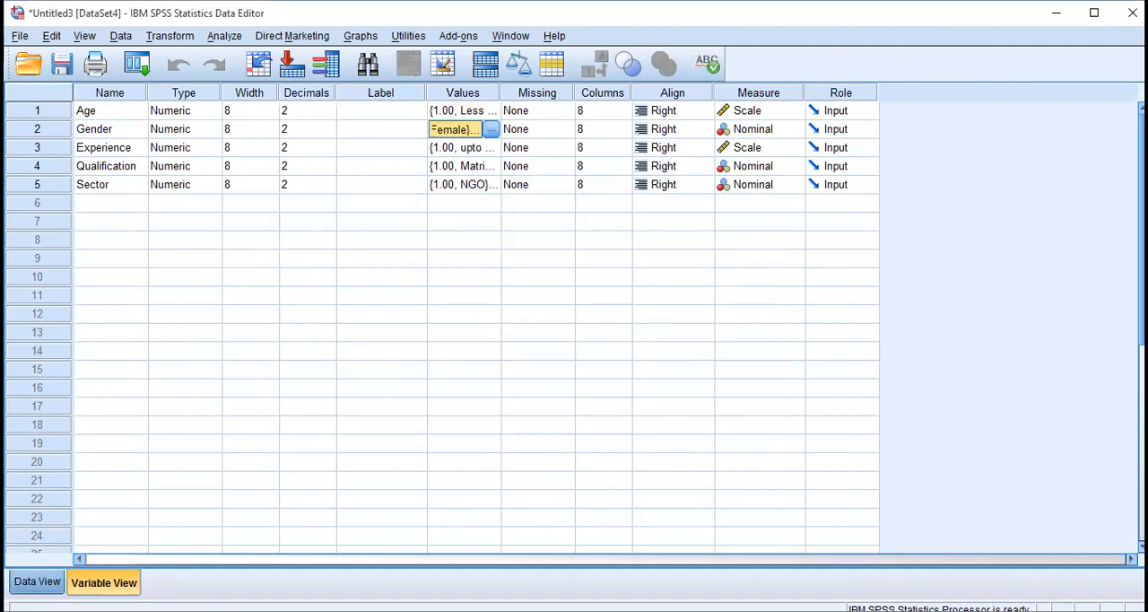
{"action": "left_click", "coordinate": [37, 581]}
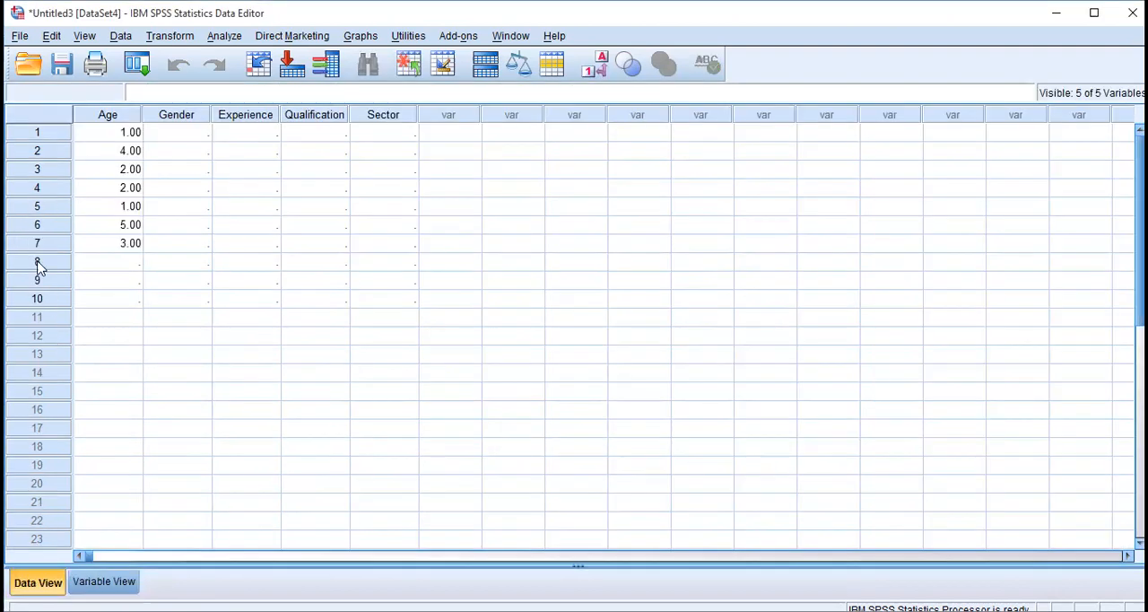
Clear the empty cases 8 to 10 from the data grid.
{"action": "left_click_drag", "start_coordinate": [37, 266], "coordinate": [47, 300]}
{"action": "right_click", "coordinate": [59, 267]}
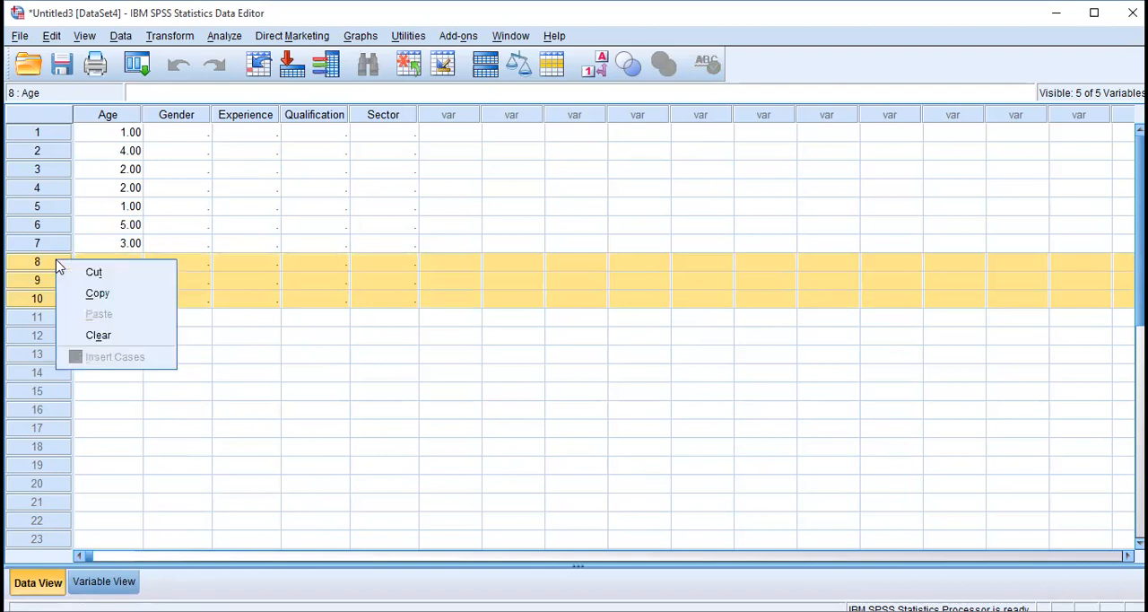
{"action": "left_click", "coordinate": [109, 338]}
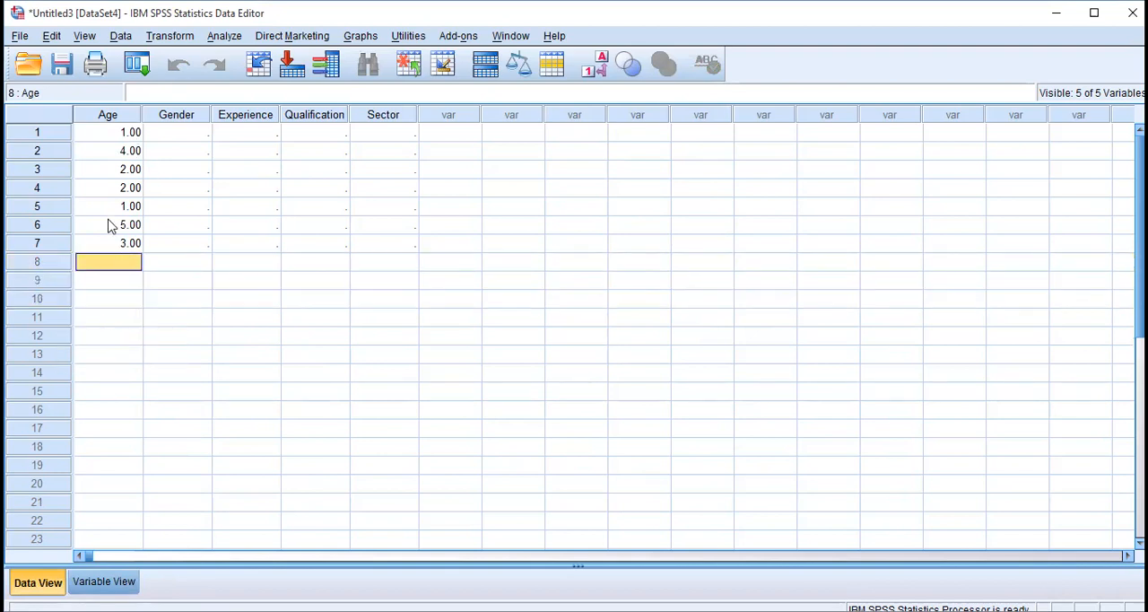
Enter the Gender values 1, 1 and 2 for cases 1 to 3.
{"action": "left_click", "coordinate": [171, 245]}
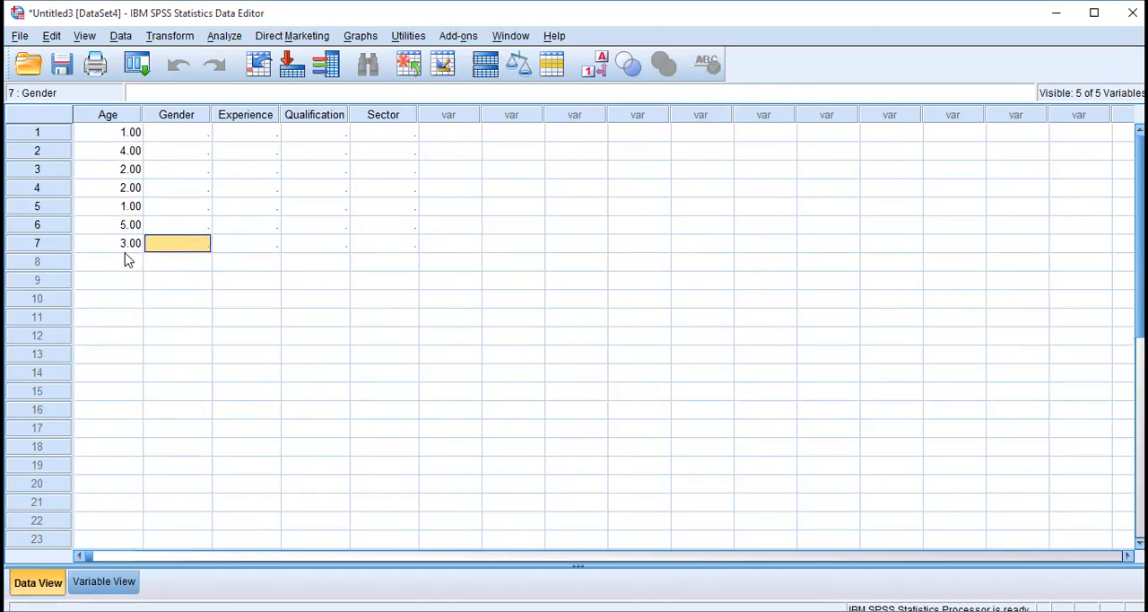
{"action": "left_click", "coordinate": [189, 134]}
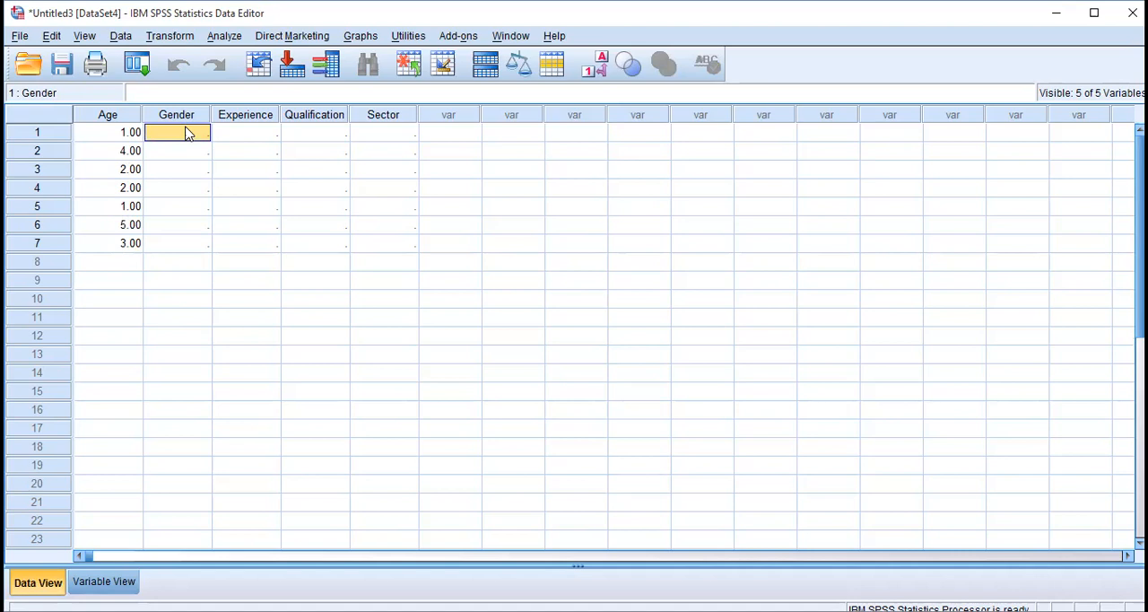
{"action": "type", "text": "1"}
{"action": "key", "text": "Return"}
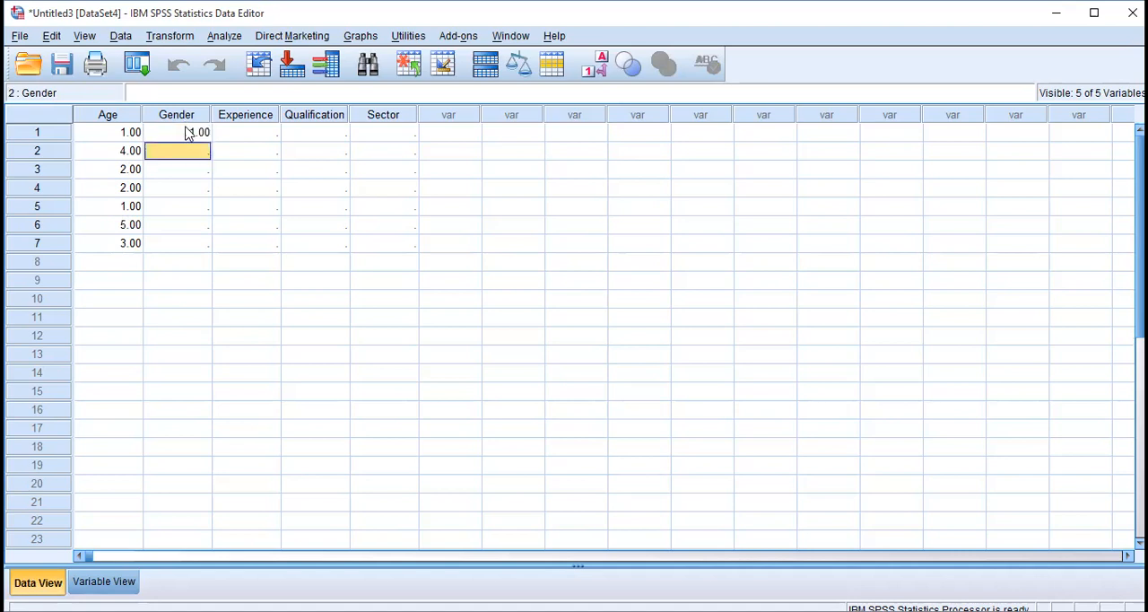
{"action": "type", "text": "1"}
{"action": "key", "text": "Return"}
{"action": "type", "text": "2"}
{"action": "key", "text": "Up"}
{"action": "key", "text": "Down"}
{"action": "key", "text": "Down"}
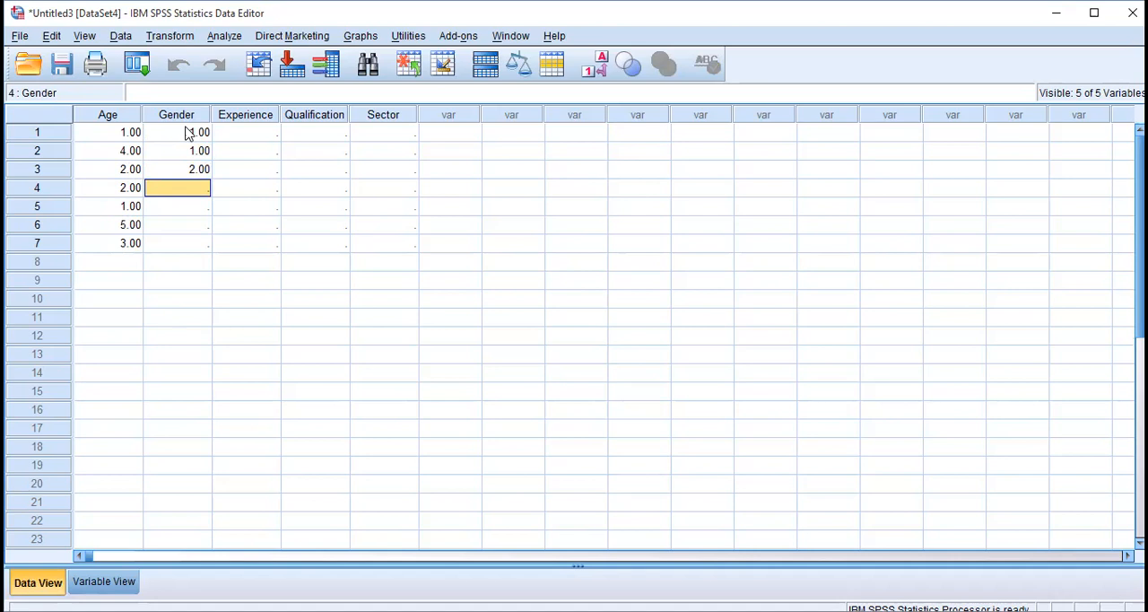
Enter the Gender values 1, 2, 1 and 2 for cases 4 to 7.
{"action": "type", "text": "1"}
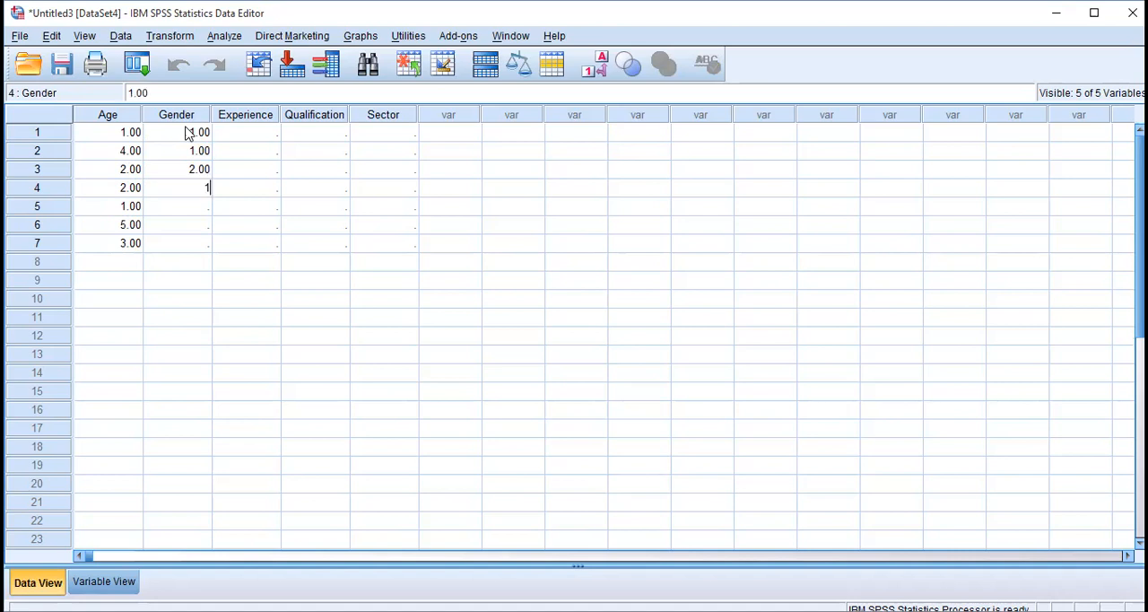
{"action": "key", "text": "Return"}
{"action": "type", "text": "2"}
{"action": "key", "text": "Return"}
{"action": "type", "text": "1"}
{"action": "key", "text": "Return"}
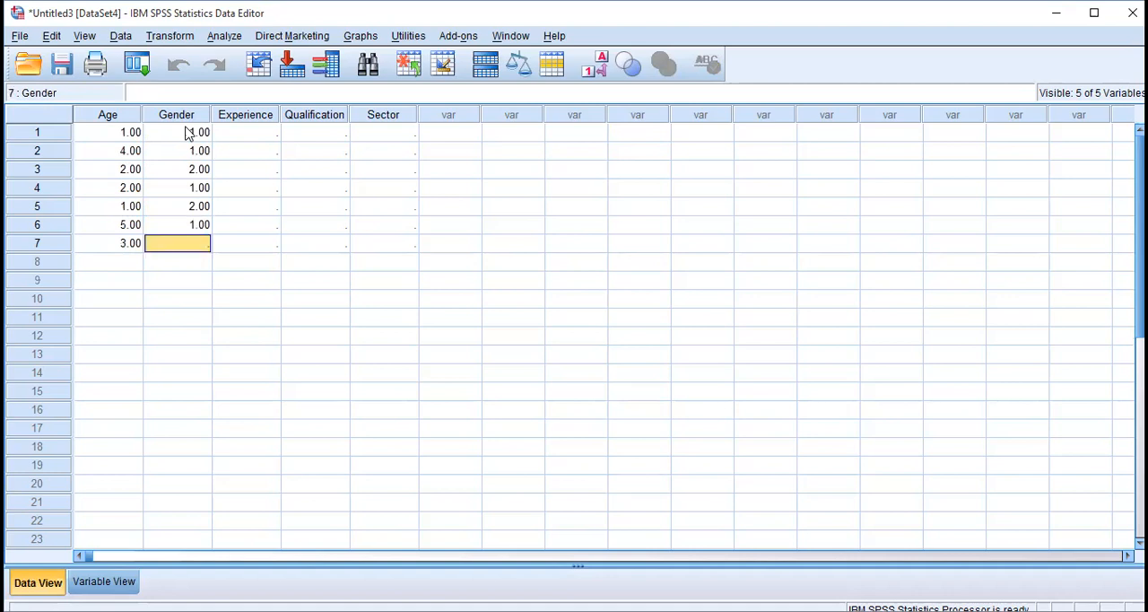
{"action": "type", "text": "2"}
{"action": "key", "text": "Return"}
Enter the Experience values 2, 2 and 1 for cases 1 to 3.
{"action": "key", "text": "Up"}
{"action": "key", "text": "Right"}
{"action": "key", "text": "Right"}
{"action": "key", "text": "Up"}
{"action": "key", "text": "Up"}
{"action": "key", "text": "Up"}
{"action": "key", "text": "Up"}
{"action": "key", "text": "Up"}
{"action": "key", "text": "Left"}
{"action": "key", "text": "Up"}
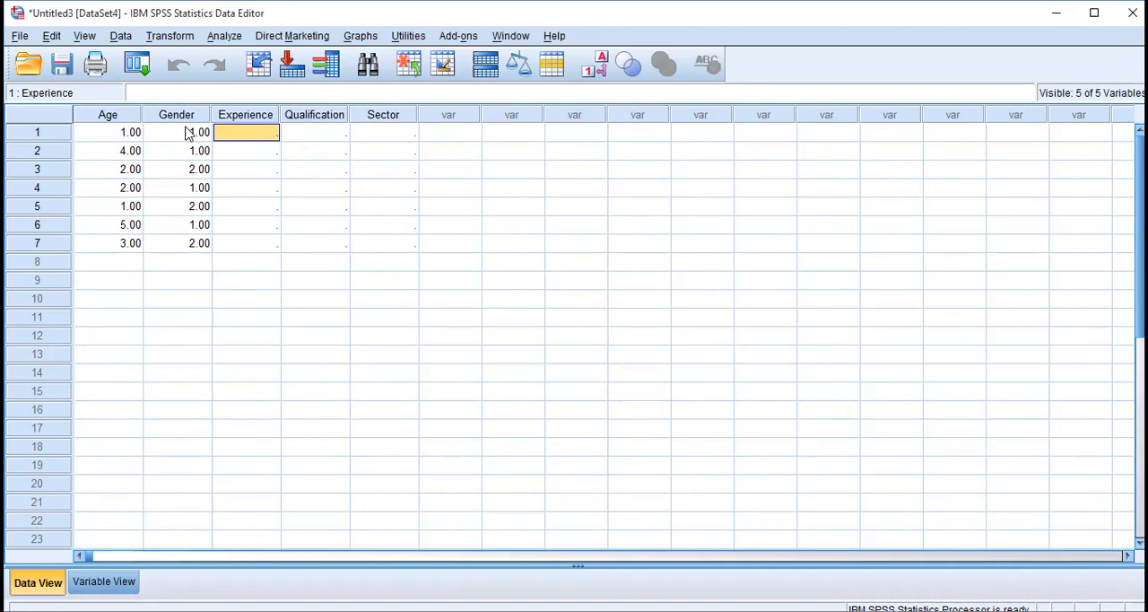
{"action": "type", "text": "2"}
{"action": "key", "text": "Return"}
{"action": "type", "text": "2"}
{"action": "key", "text": "Return"}
{"action": "type", "text": "1"}
{"action": "key", "text": "Return"}
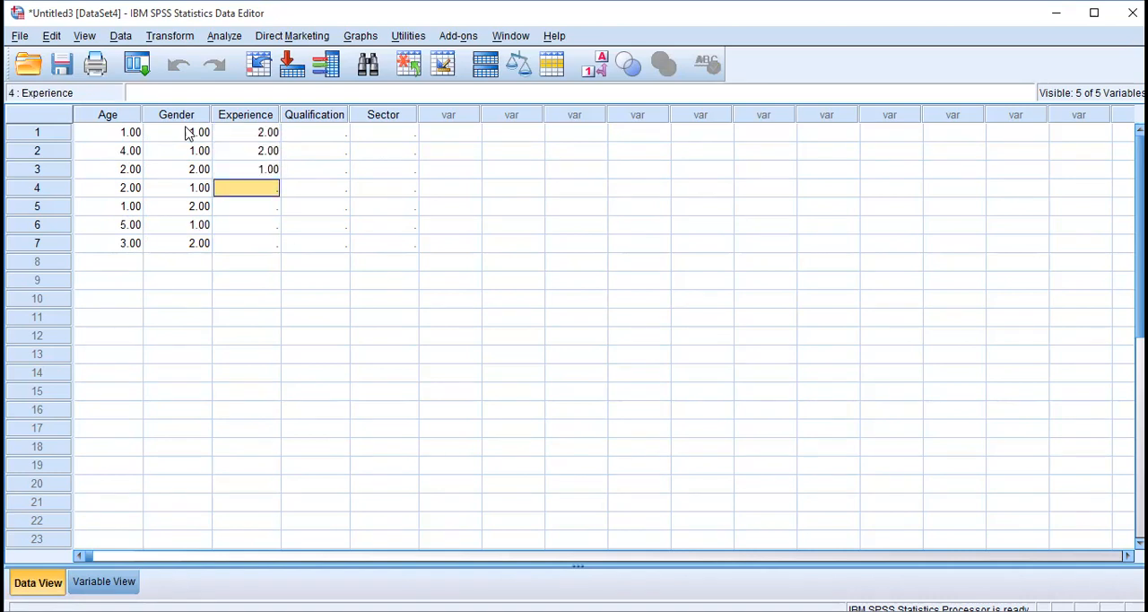
Enter the Experience values 4, 4, 3 and 3 for cases 4 to 7.
{"action": "type", "text": "4"}
{"action": "key", "text": "Return"}
{"action": "type", "text": "4"}
{"action": "key", "text": "Return"}
{"action": "type", "text": "3"}
{"action": "key", "text": "Return"}
{"action": "type", "text": "3"}
{"action": "key", "text": "Tab"}
Enter 6 as the Qualification value of cases 1 and 6.
{"action": "key", "text": "Up"}
{"action": "key", "text": "Up"}
{"action": "key", "text": "Up"}
{"action": "key", "text": "Up"}
{"action": "key", "text": "Up"}
{"action": "key", "text": "Up"}
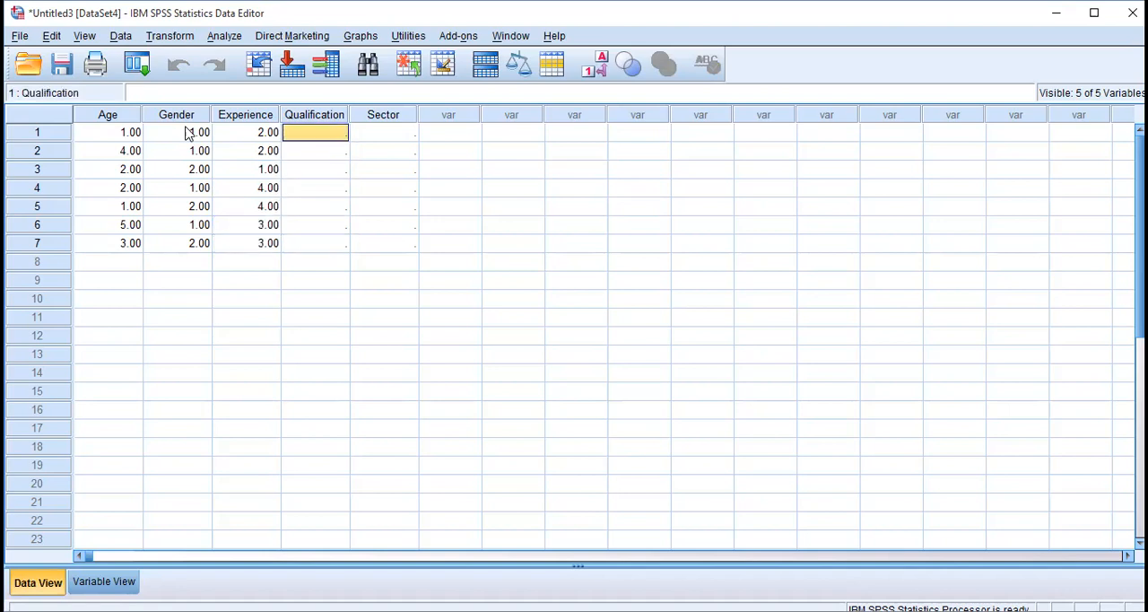
{"action": "type", "text": "6"}
{"action": "key", "text": "Return"}
{"action": "key", "text": "Down"}
{"action": "key", "text": "Down"}
Enter the Qualification value 2 for case 3 and 1 for case 2.
{"action": "key", "text": "Down"}
{"action": "key", "text": "Down"}
{"action": "type", "text": "6"}
{"action": "key", "text": "Return"}
{"action": "key", "text": "Up"}
{"action": "key", "text": "Up"}
{"action": "key", "text": "Up"}
{"action": "key", "text": "Up"}
{"action": "type", "text": "2"}
{"action": "key", "text": "Return"}
{"action": "key", "text": "Up"}
{"action": "key", "text": "Up"}
{"action": "type", "text": "2"}
{"action": "key", "text": "Return"}
Enter 3 as the Qualification value of cases 4, 5 and 7.
{"action": "key", "text": "Down"}
Enter the Sector value 1 for case 1 and 2 for case 3.
{"action": "key", "text": "Up"}
{"action": "key", "text": "Up"}
{"action": "type", "text": "1"}
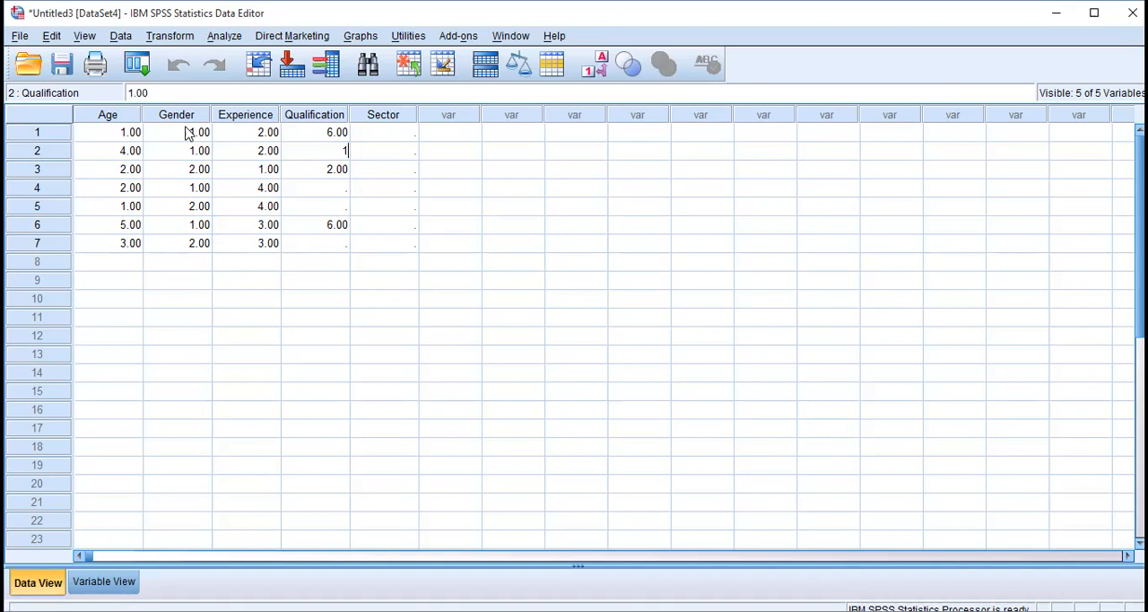
{"action": "key", "text": "Return"}
{"action": "key", "text": "Down"}
{"action": "type", "text": "3"}
{"action": "key", "text": "Return"}
{"action": "type", "text": "3"}
{"action": "key", "text": "Return"}
{"action": "key", "text": "Down"}
{"action": "type", "text": "3"}
{"action": "key", "text": "Tab"}
{"action": "key", "text": "Up"}
{"action": "key", "text": "Up"}
{"action": "key", "text": "Up"}
{"action": "key", "text": "Up"}
{"action": "key", "text": "Up"}
{"action": "key", "text": "Up"}
{"action": "type", "text": "1"}
{"action": "key", "text": "Return"}
Enter 4 as the Sector value of cases 6 and 7.
{"action": "key", "text": "Down"}
{"action": "type", "text": "2"}
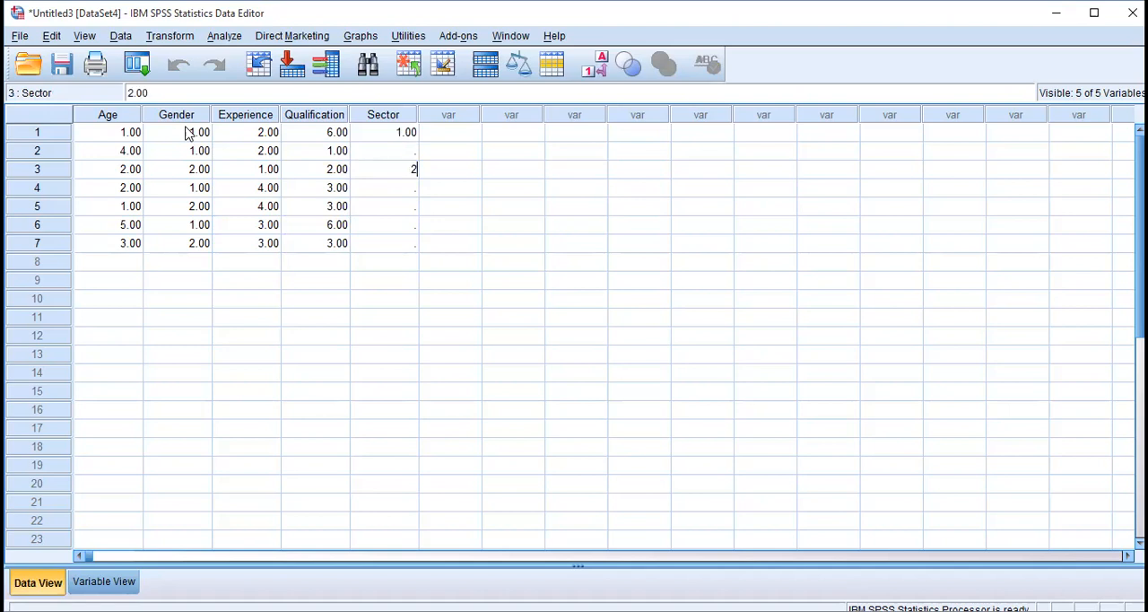
{"action": "key", "text": "Return"}
Enter the Sector value 5 for case 2 and 2 for cases 4 and 5.
{"action": "key", "text": "Down"}
{"action": "key", "text": "Down"}
{"action": "type", "text": "4"}
{"action": "key", "text": "Return"}
{"action": "type", "text": "4"}
{"action": "key", "text": "Return"}
{"action": "key", "text": "Up"}
{"action": "key", "text": "Up"}
{"action": "key", "text": "Up"}
{"action": "key", "text": "Up"}
{"action": "key", "text": "Up"}
{"action": "key", "text": "Up"}
{"action": "type", "text": "5"}
{"action": "key", "text": "Return"}
{"action": "key", "text": "Down"}
{"action": "type", "text": "2"}
{"action": "key", "text": "Return"}
{"action": "type", "text": "2"}
{"action": "key", "text": "Return"}
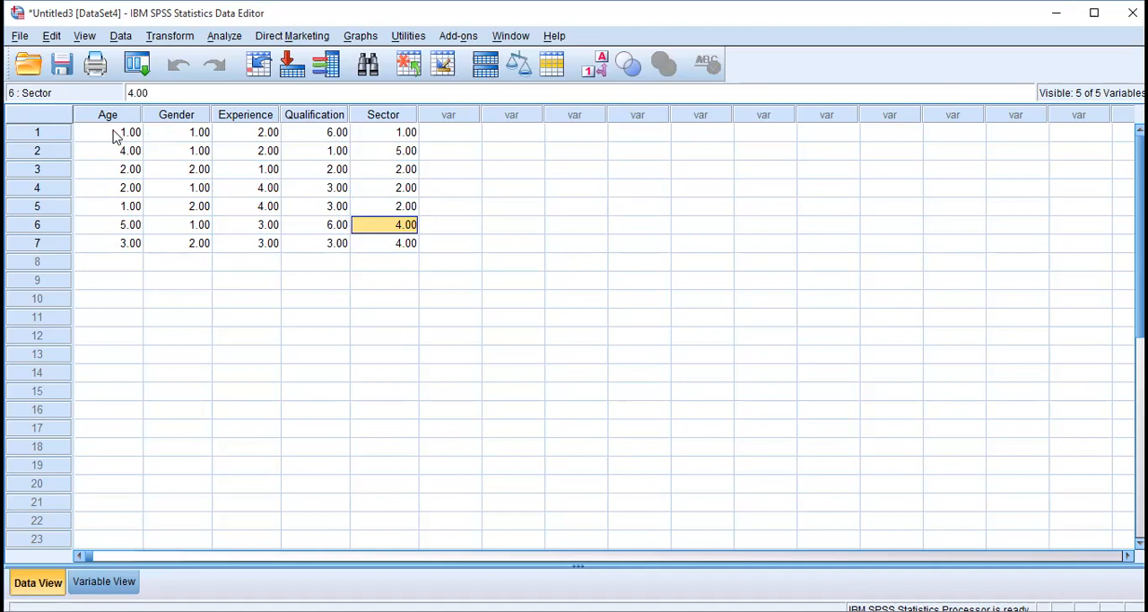
Compare the entered cases with the variable definitions, and select the name cell of the first empty variable row.
{"action": "left_click", "coordinate": [116, 136]}
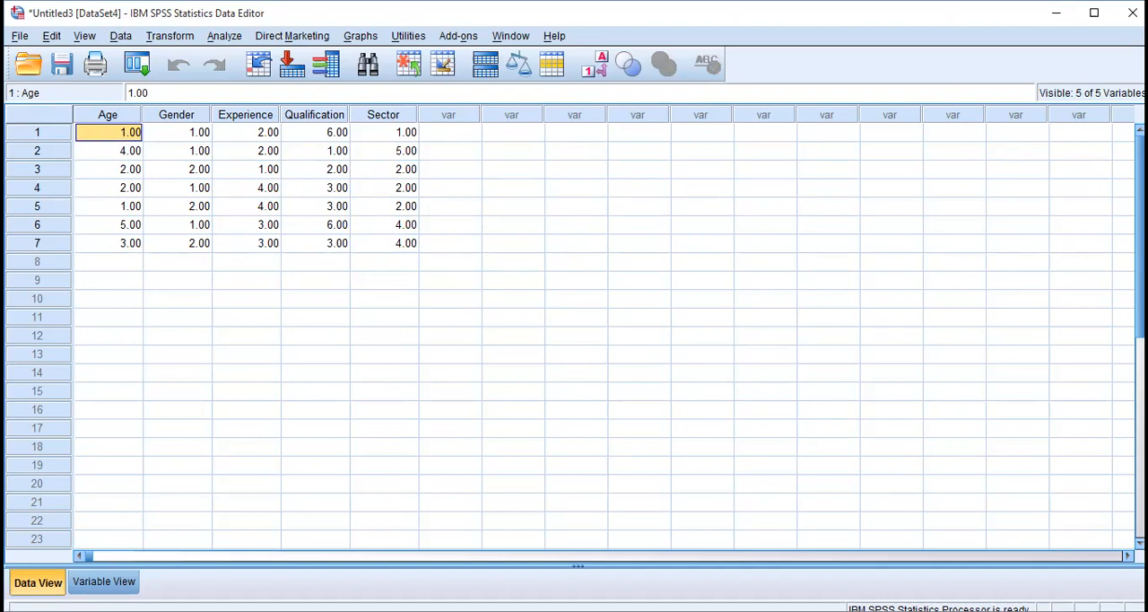
{"action": "left_click", "coordinate": [104, 582]}
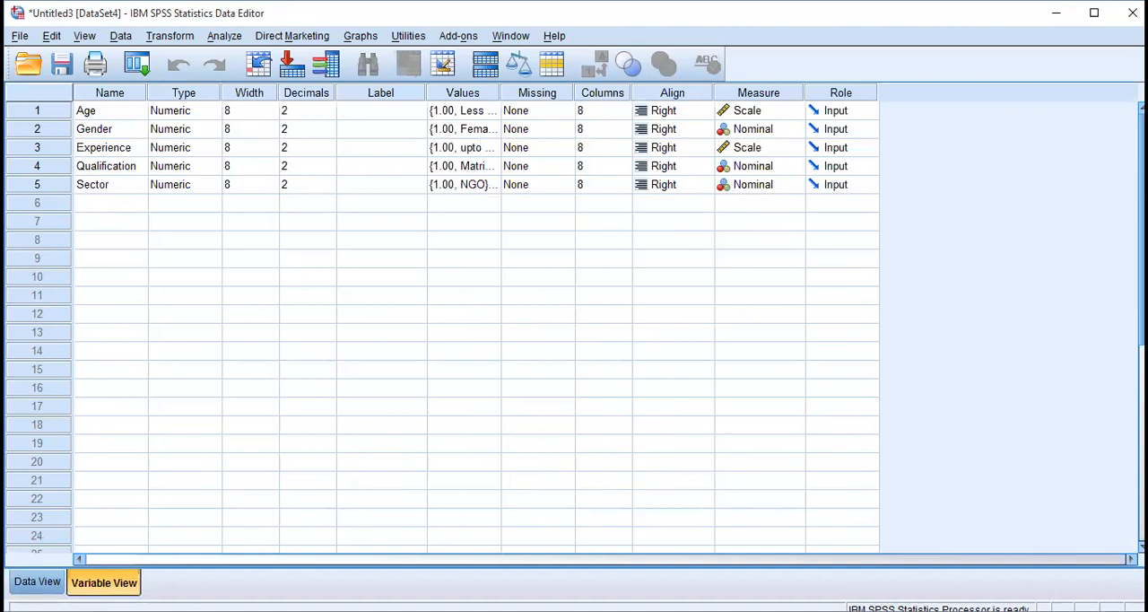
{"action": "left_click", "coordinate": [37, 582]}
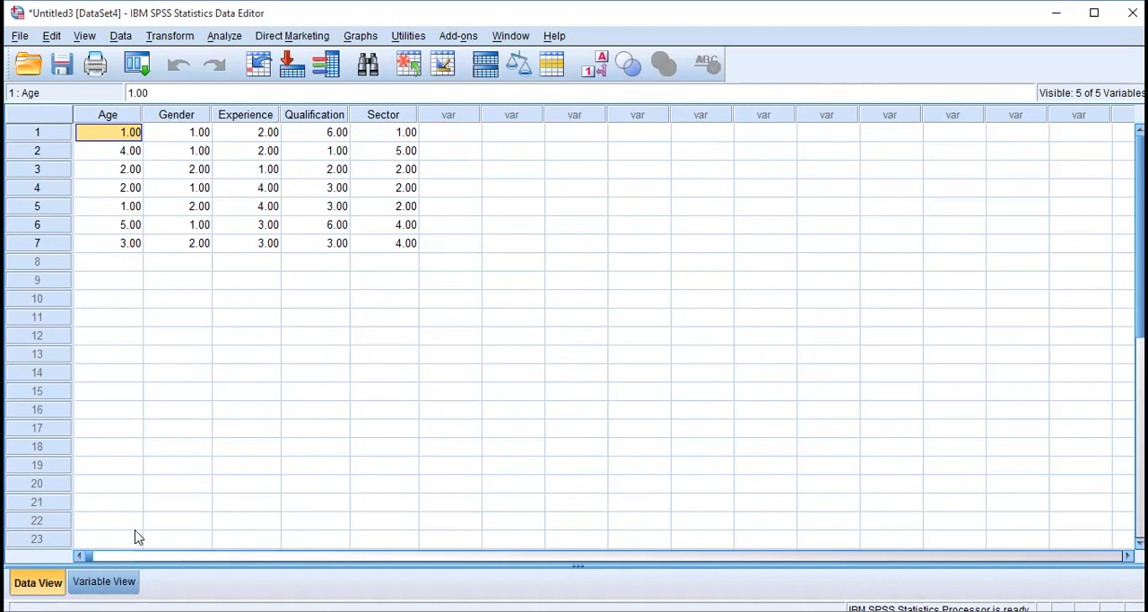
{"action": "left_click", "coordinate": [104, 581]}
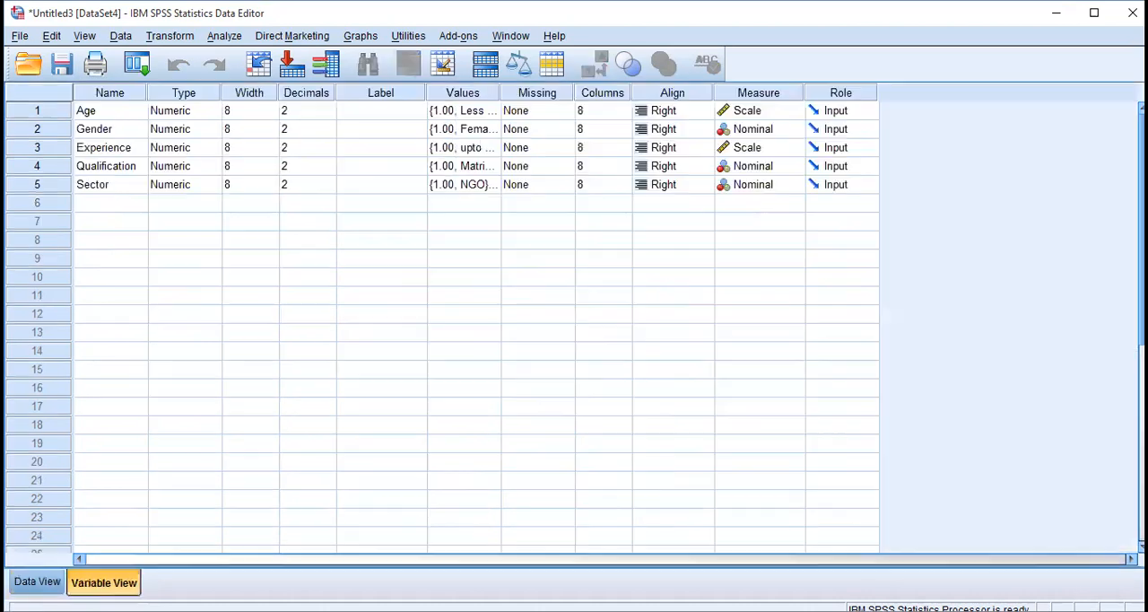
{"action": "left_click", "coordinate": [119, 204]}
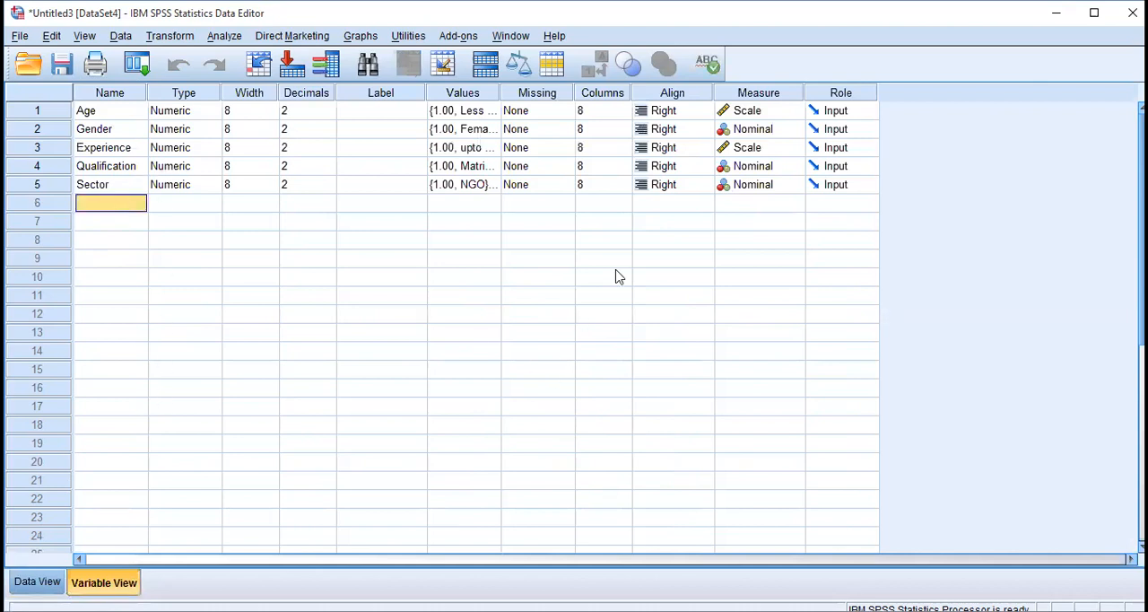
Switch to the questionnaire document in Word and select the table of questionnaire items from Sustainable Project Management onward.
{"action": "left_click", "coordinate": [564, 73]}
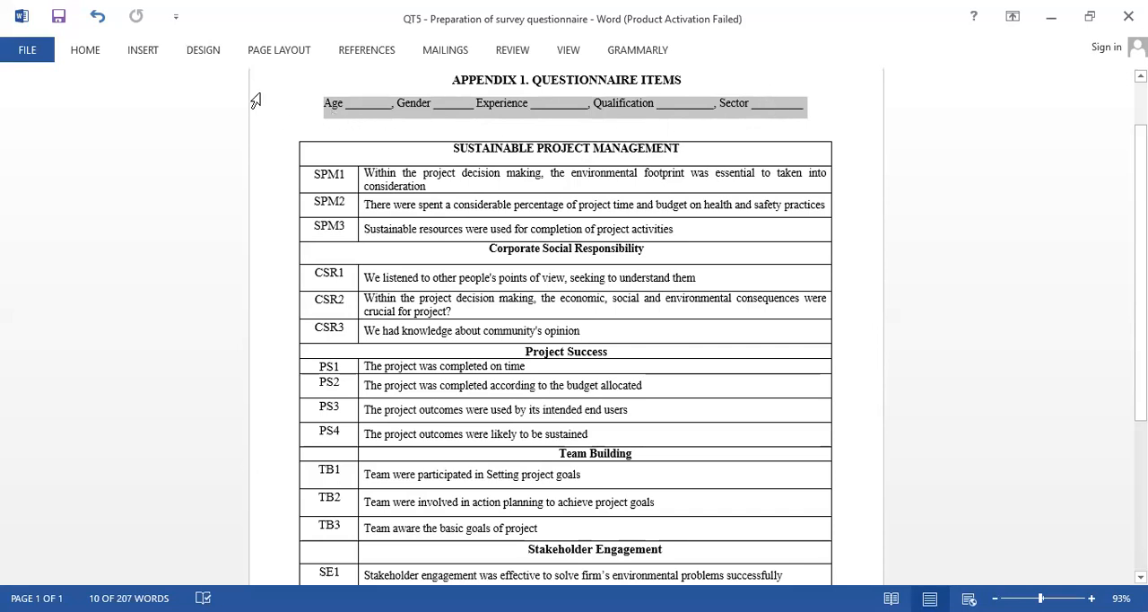
{"action": "left_click", "coordinate": [304, 139]}
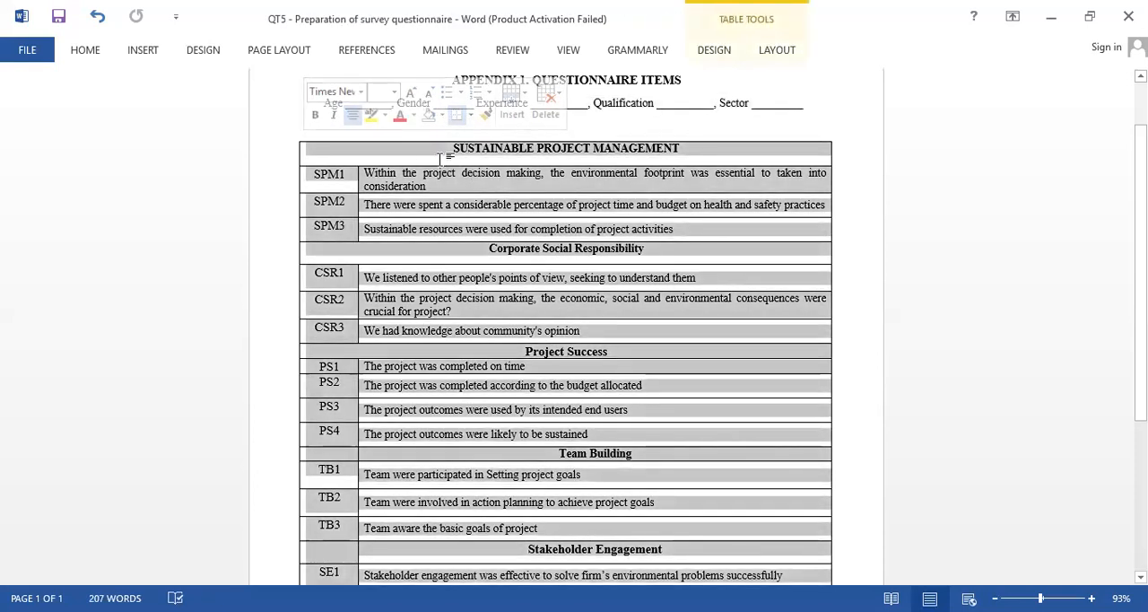
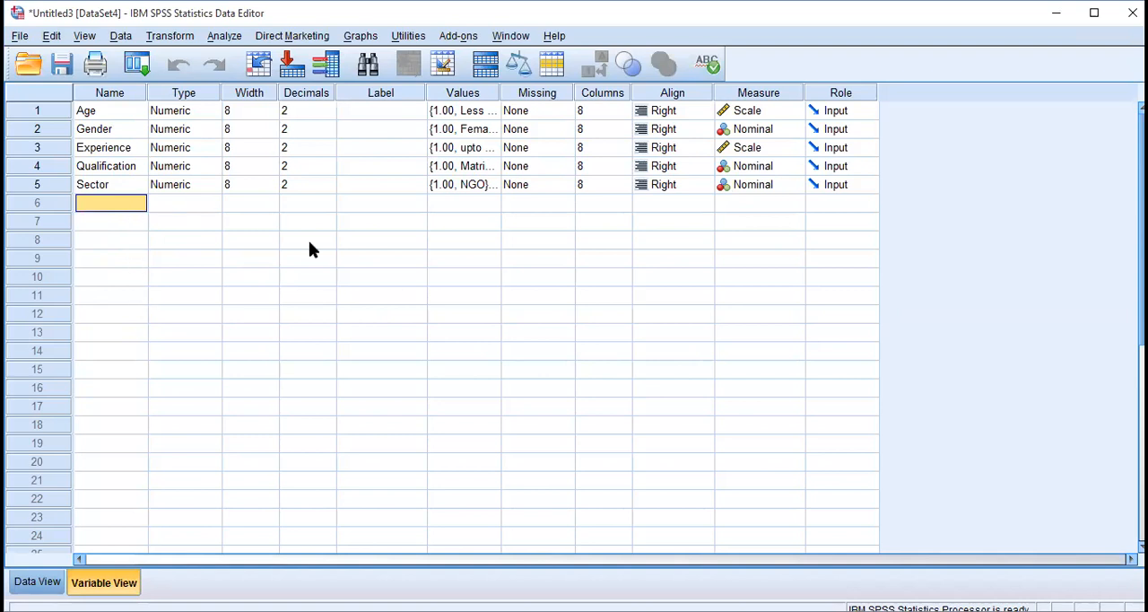
Add a variable named SPM in the first empty row below Sector.
{"action": "type", "text": "SPM"}
{"action": "key", "text": "Return"}
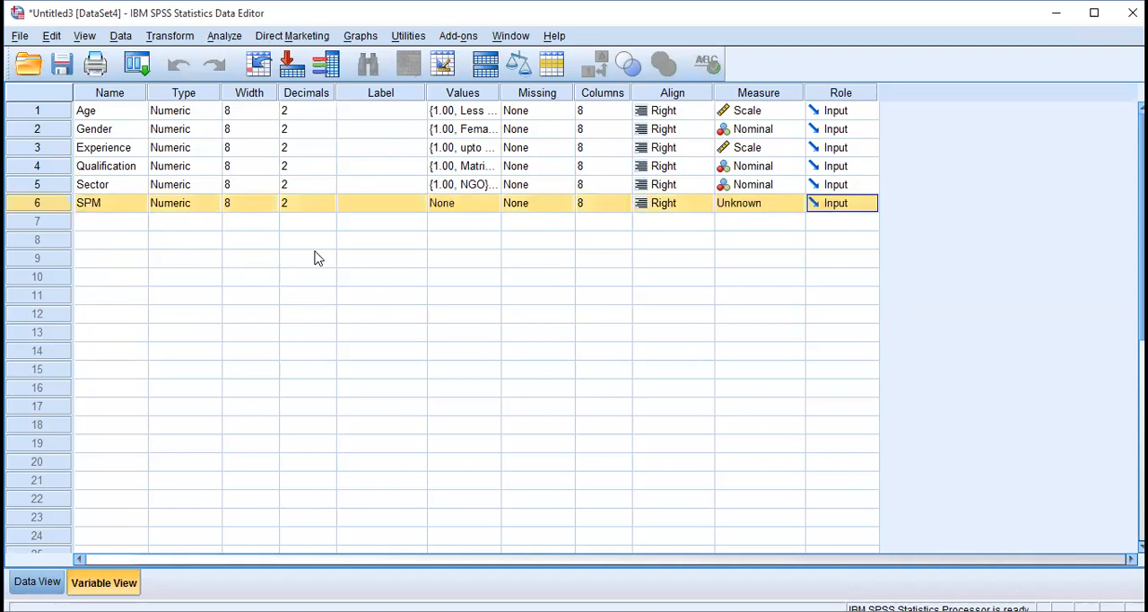
{"action": "key", "text": "Down"}
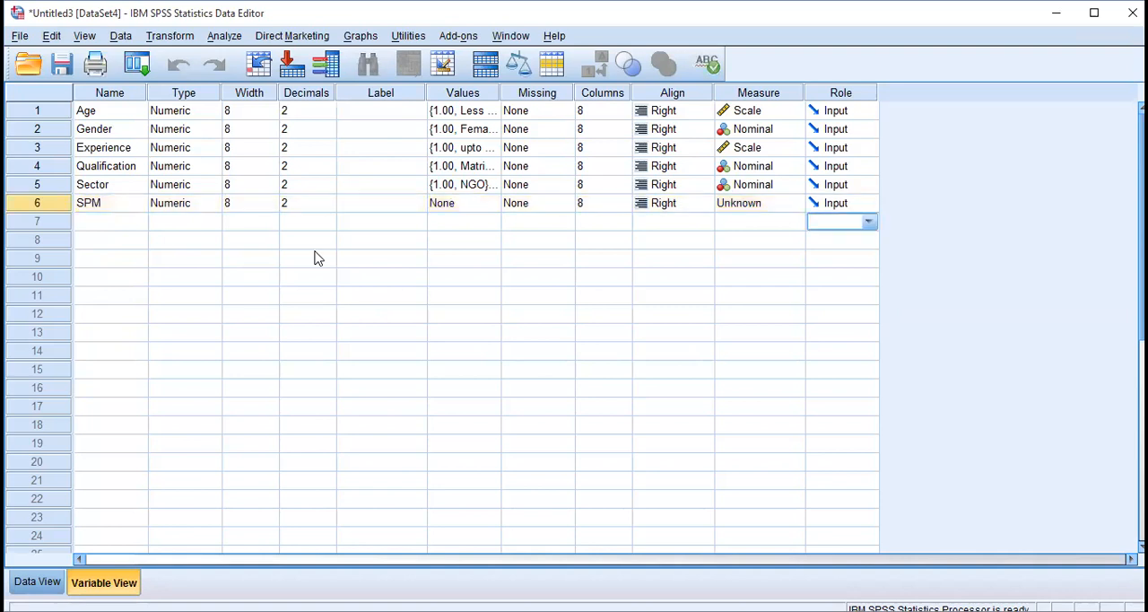
Rename the SPM variable to SPM1.
{"action": "left_click", "coordinate": [121, 203]}
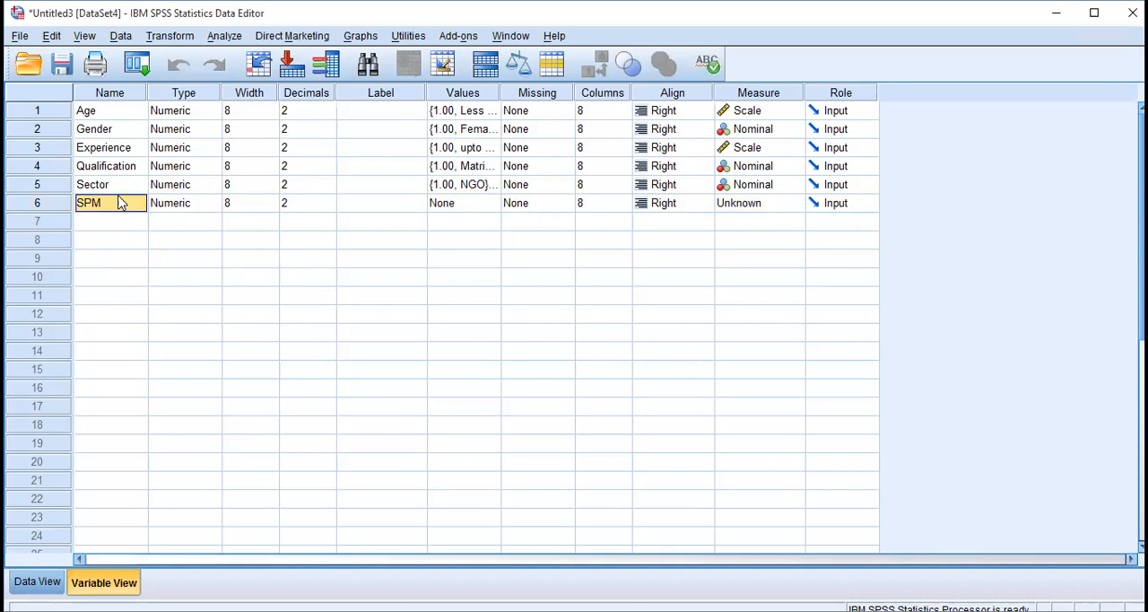
{"action": "double_click", "coordinate": [120, 198]}
{"action": "type", "text": "1"}
{"action": "key", "text": "Return"}
Add two more variables named SPM2 and SPM3 below SPM1.
{"action": "type", "text": "SPM2"}
{"action": "key", "text": "Return"}
{"action": "key", "text": "shift+Tab"}
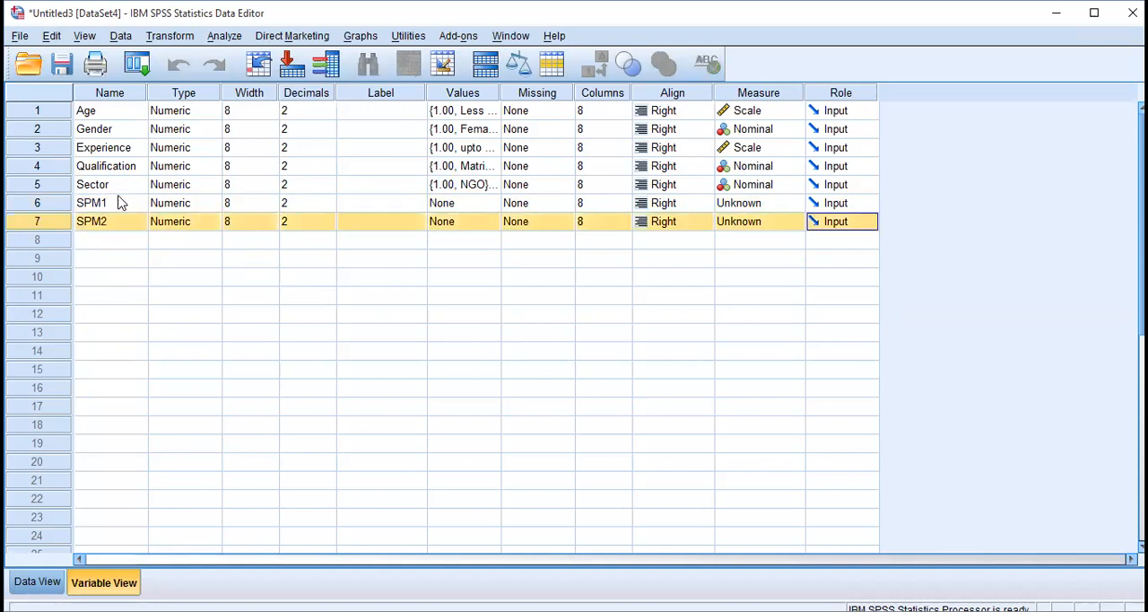
{"action": "left_click", "coordinate": [126, 239]}
{"action": "type", "text": "SPM3"}
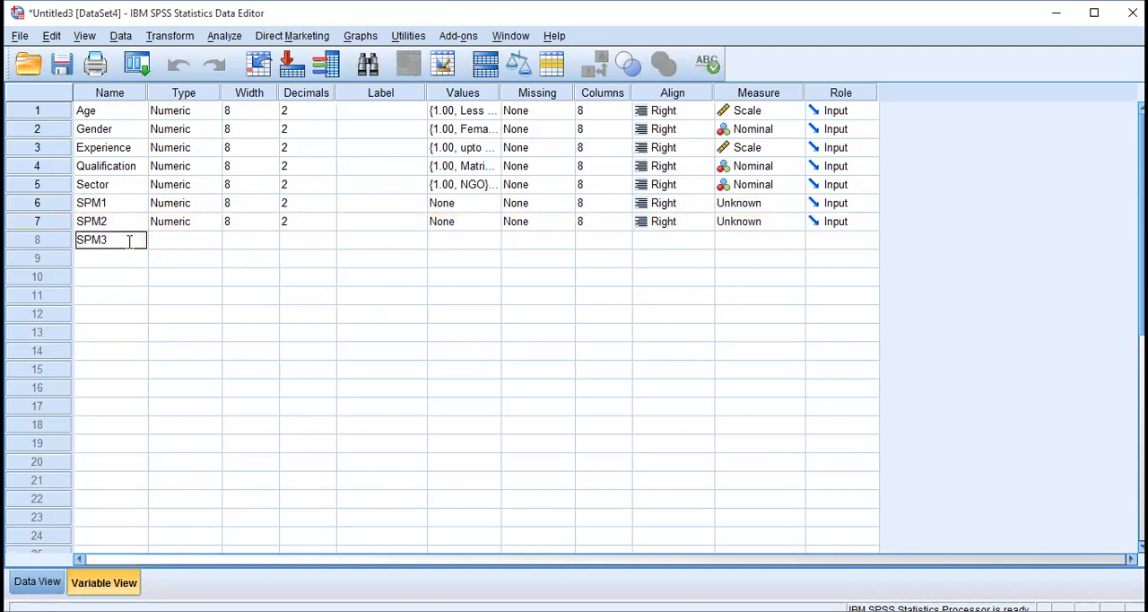
{"action": "key", "text": "Return"}
{"action": "key", "text": "shift+Tab"}
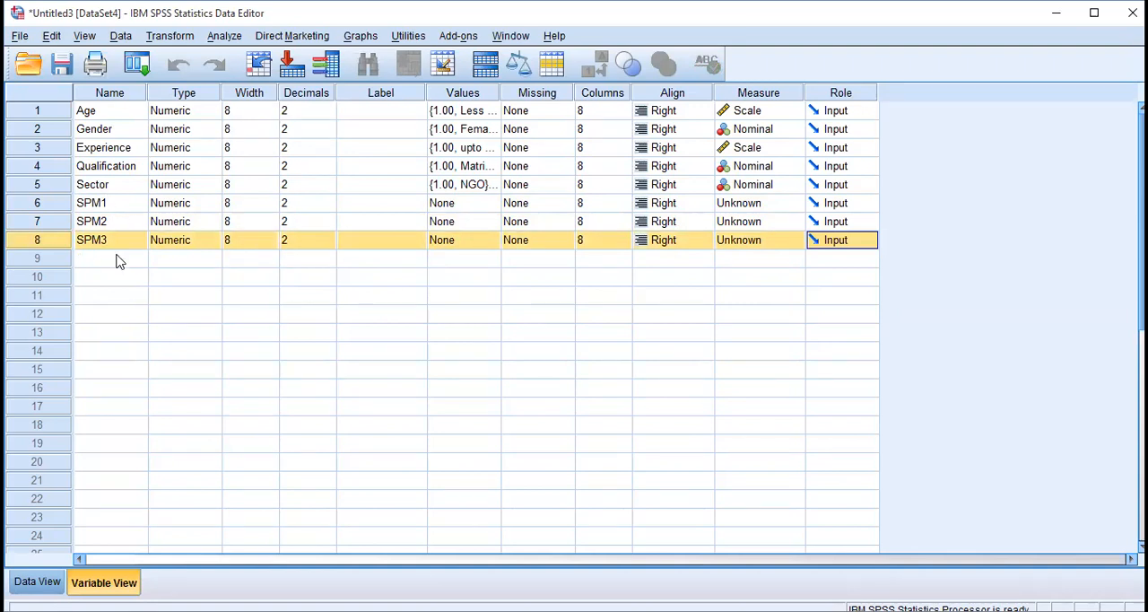
{"action": "left_click", "coordinate": [116, 260]}
{"action": "left_click", "coordinate": [117, 205]}
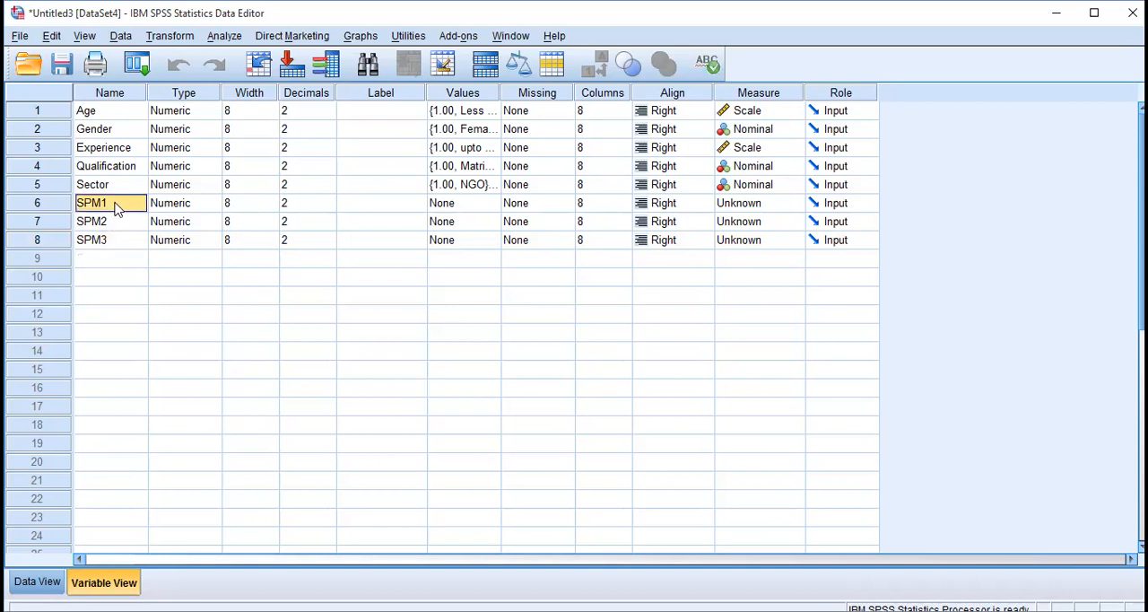
{"action": "left_click", "coordinate": [120, 265]}
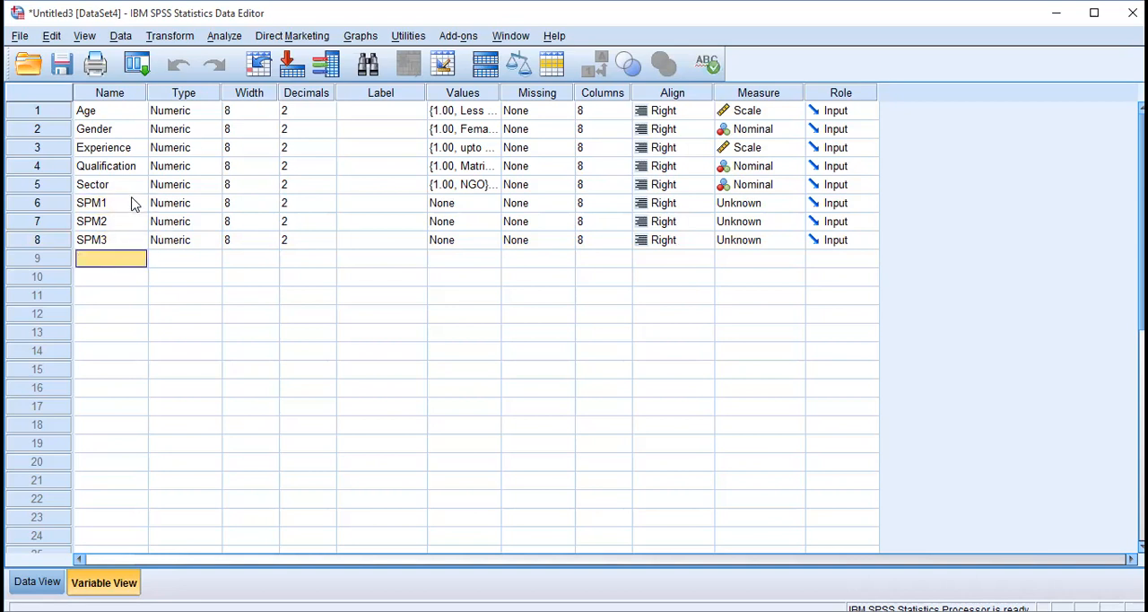
{"action": "left_click", "coordinate": [62, 205]}
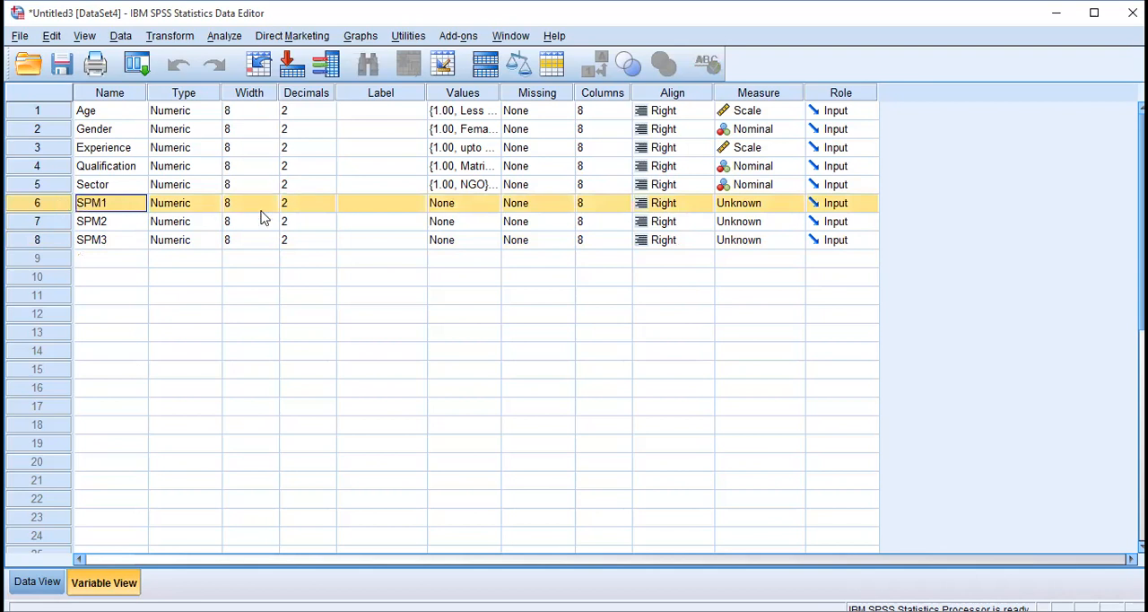
{"action": "left_click", "coordinate": [263, 209]}
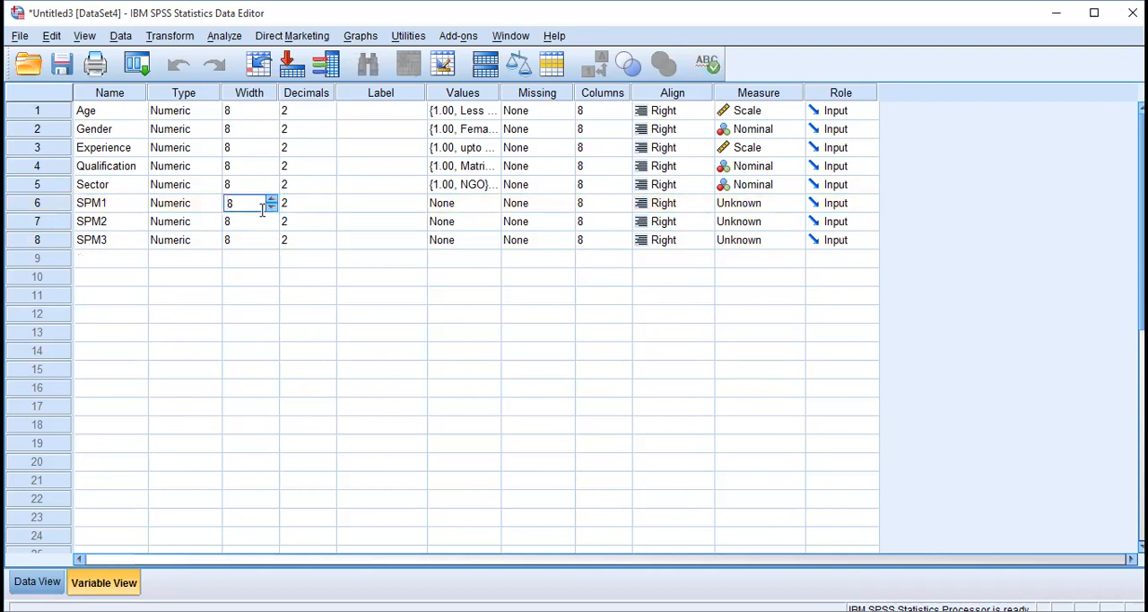
Change the variable type of SPM1 to String and paste the same type onto SPM2 and SPM3.
{"action": "left_click", "coordinate": [212, 204]}
{"action": "left_click", "coordinate": [212, 204]}
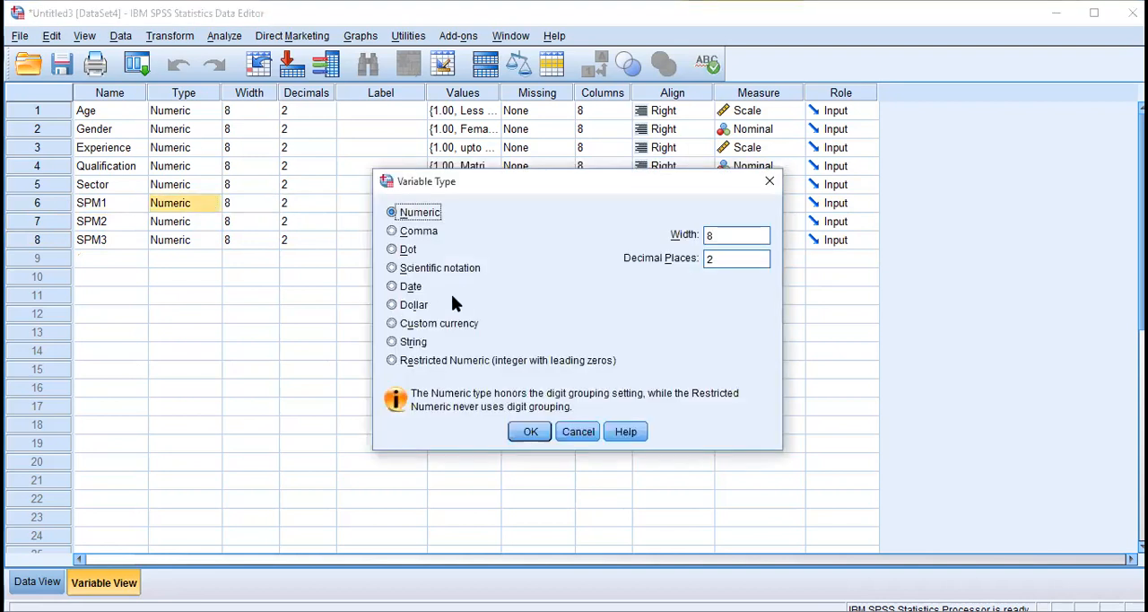
{"action": "left_click", "coordinate": [415, 342]}
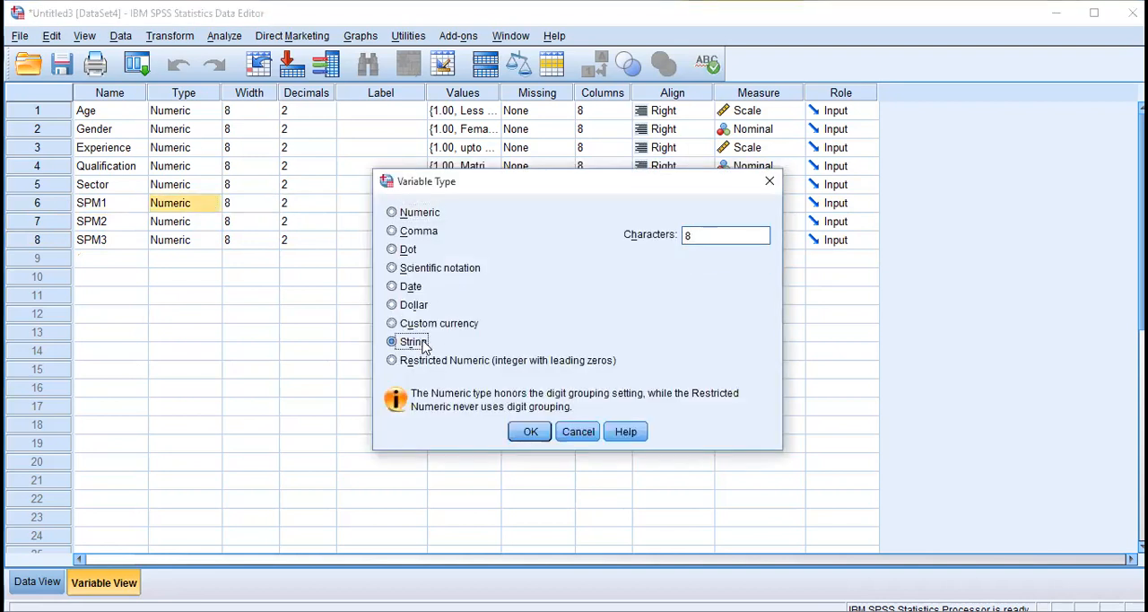
{"action": "left_click", "coordinate": [531, 432]}
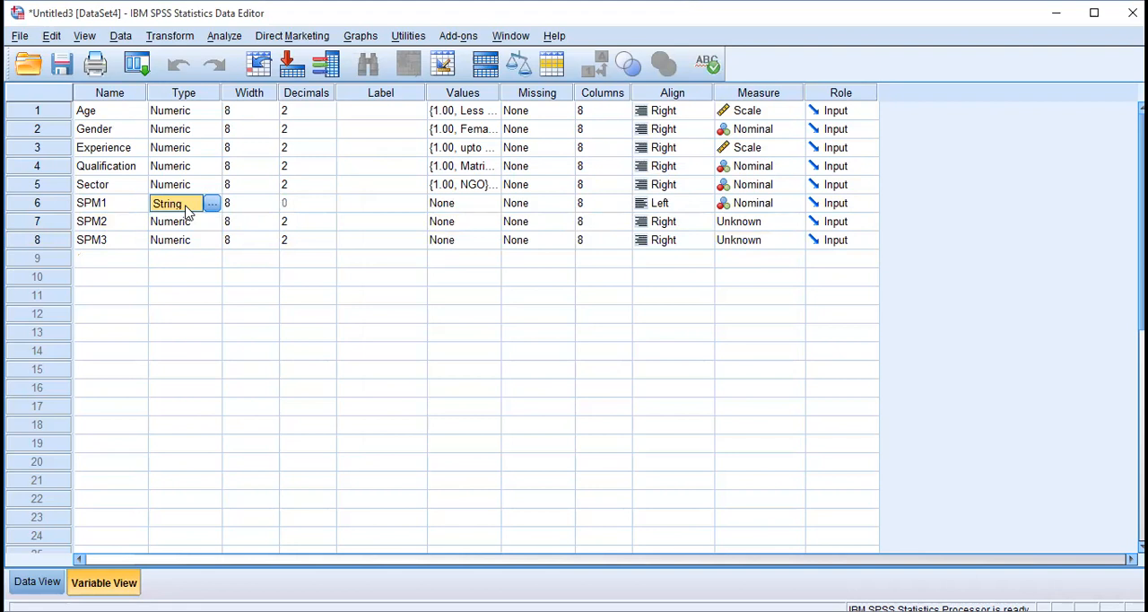
{"action": "left_click", "coordinate": [187, 239]}
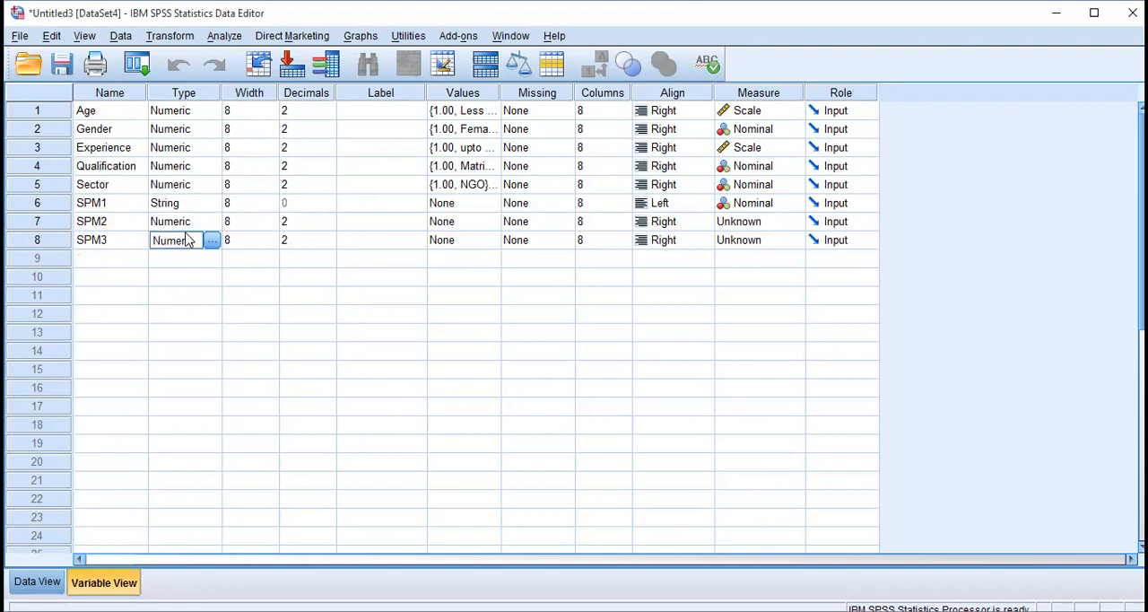
{"action": "left_click", "coordinate": [184, 223], "text": "shift"}
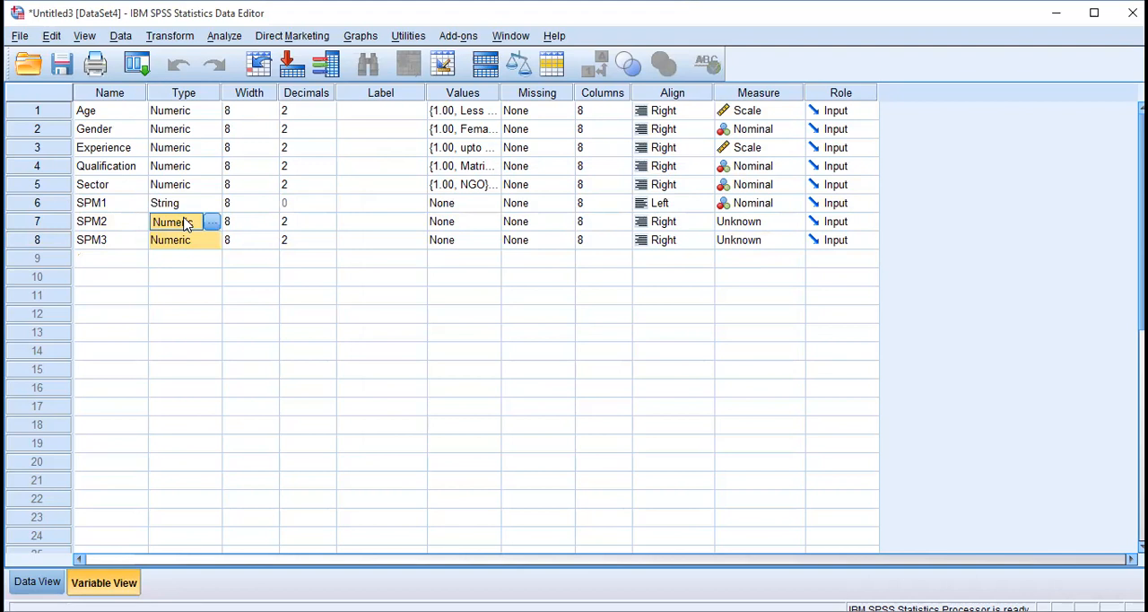
{"action": "type", "text": "String String"}
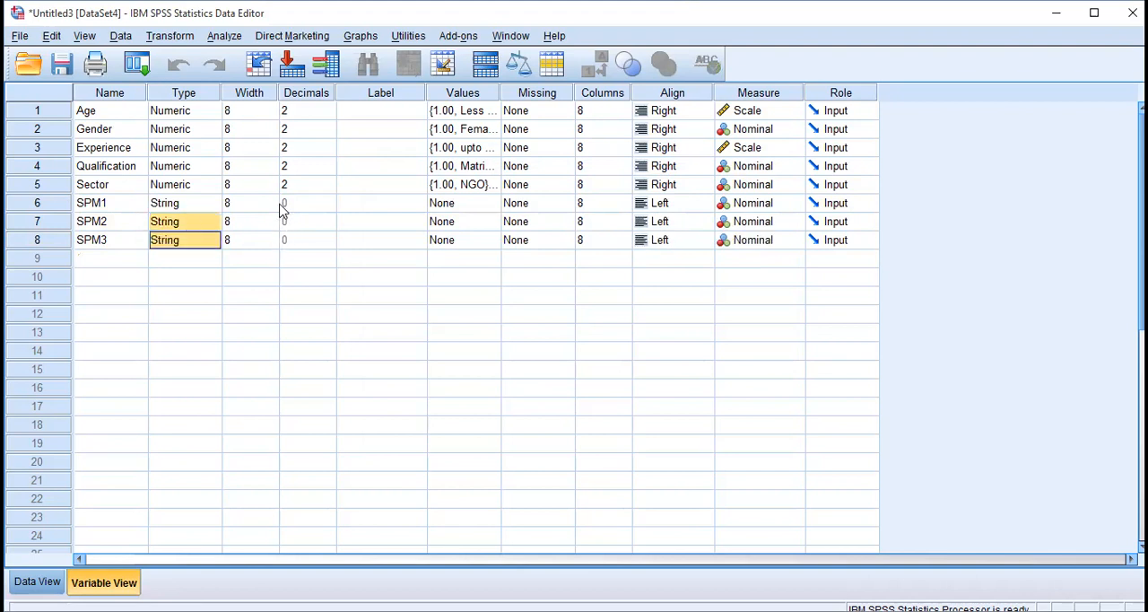
Set the measurement level of SPM1, SPM2 and SPM3 to Ordinal.
{"action": "left_click", "coordinate": [318, 205]}
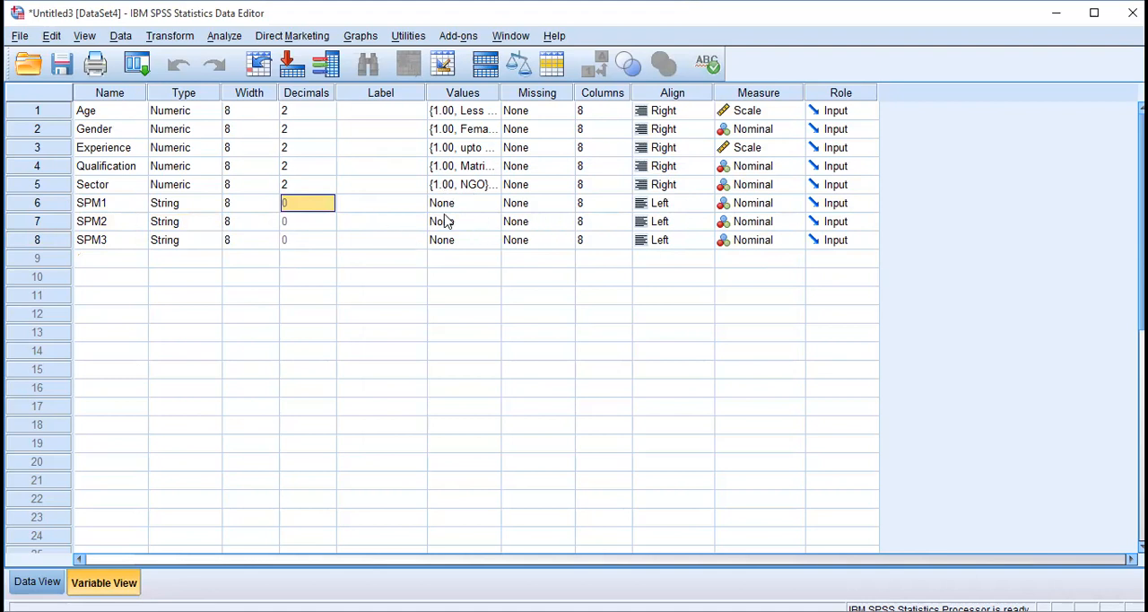
{"action": "left_click", "coordinate": [772, 205]}
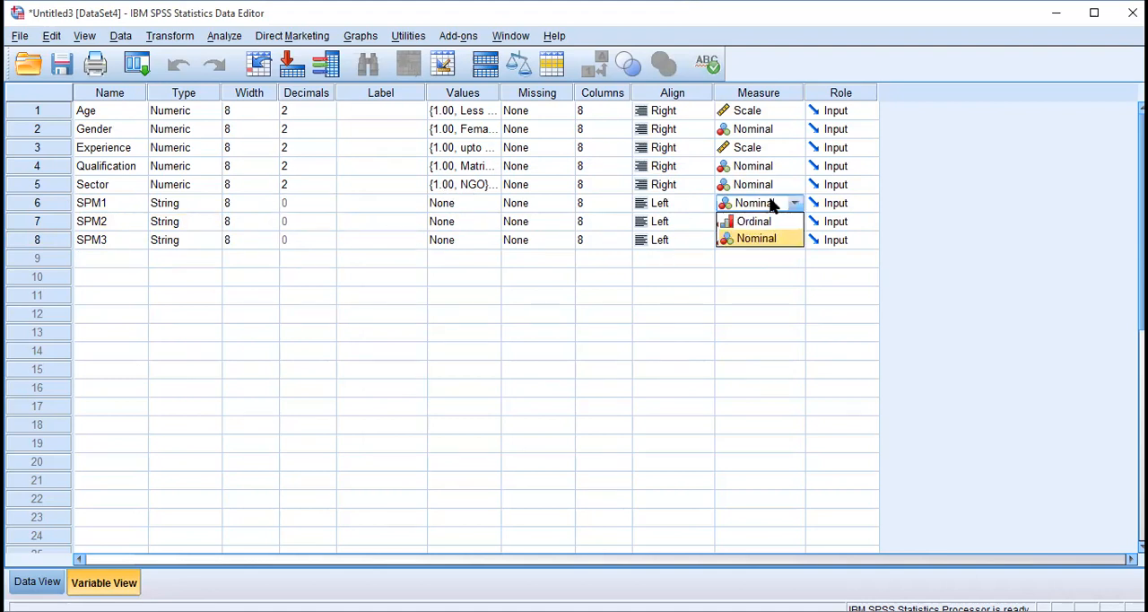
{"action": "left_click", "coordinate": [758, 221]}
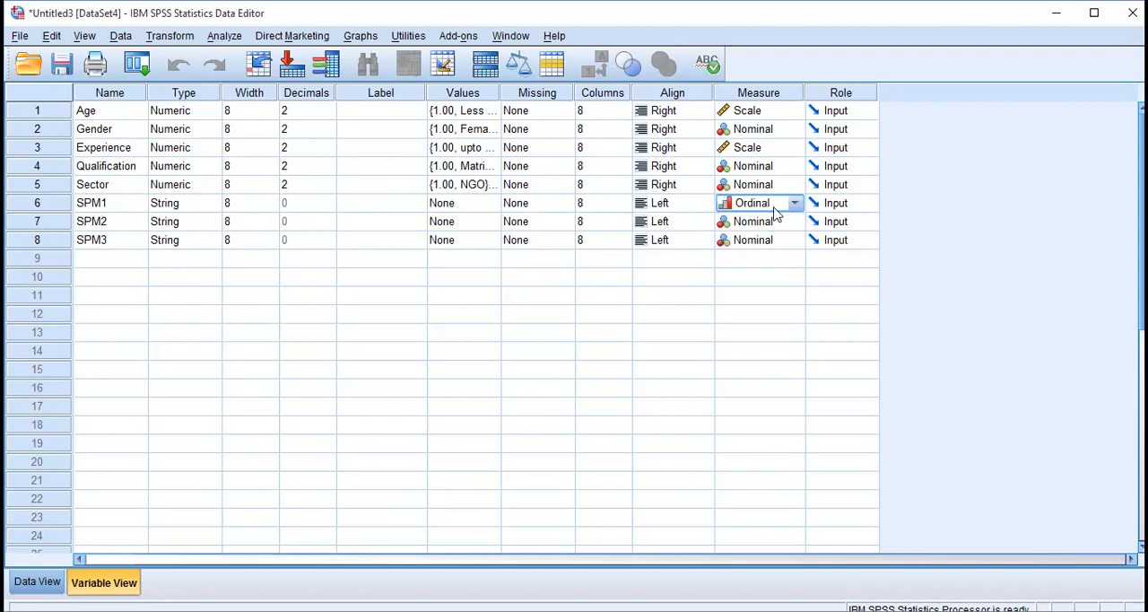
{"action": "left_click", "coordinate": [774, 208]}
{"action": "left_click", "coordinate": [765, 224]}
{"action": "left_click", "coordinate": [768, 226]}
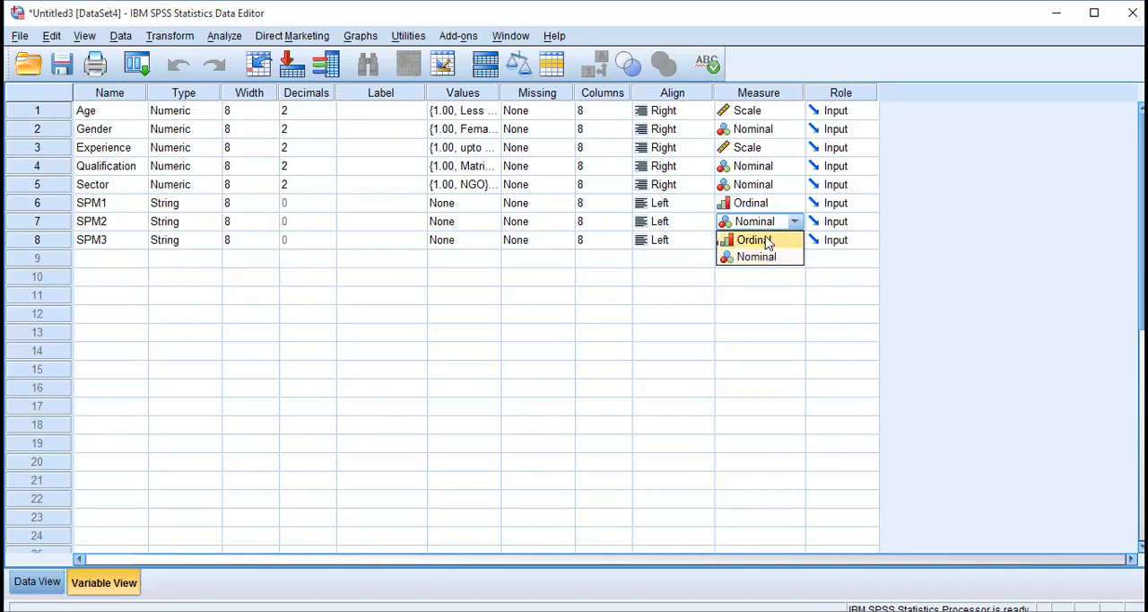
{"action": "left_click", "coordinate": [767, 241]}
{"action": "left_click", "coordinate": [767, 242]}
{"action": "left_click", "coordinate": [767, 260]}
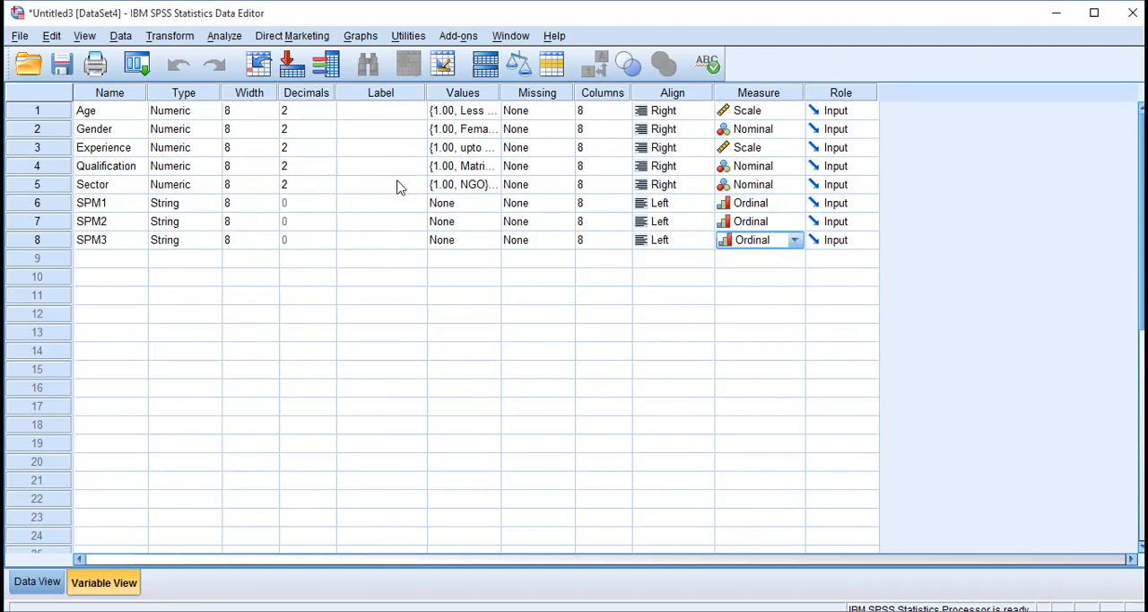
Select the label cell of SPM1, then switch to the questionnaire in Word and select the full SPM1 statement for copying.
{"action": "left_click", "coordinate": [368, 208]}
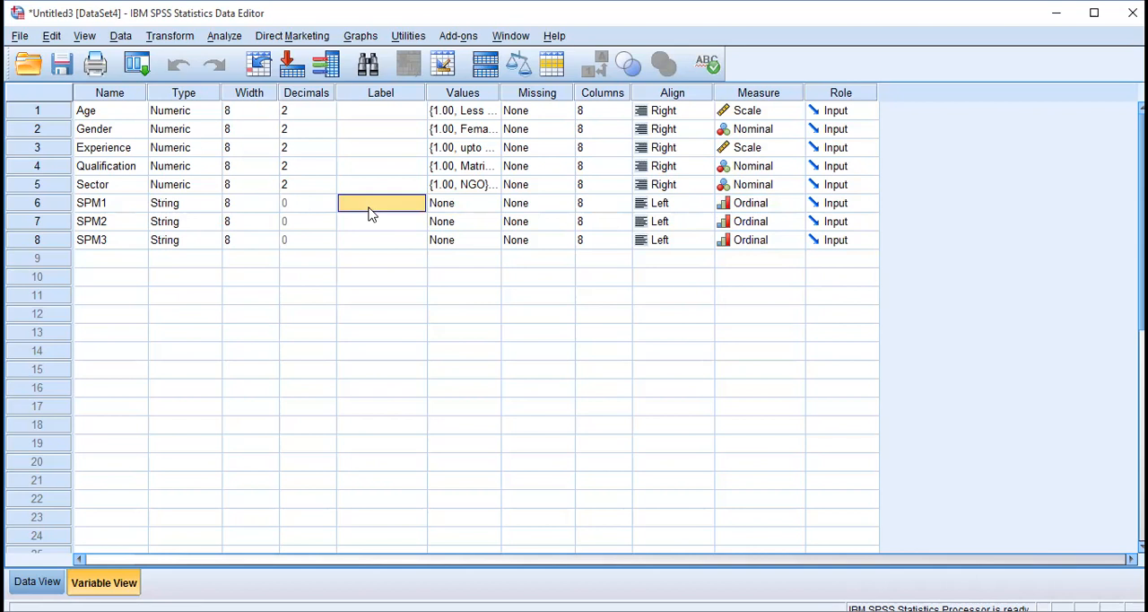
{"action": "left_click", "coordinate": [110, 199]}
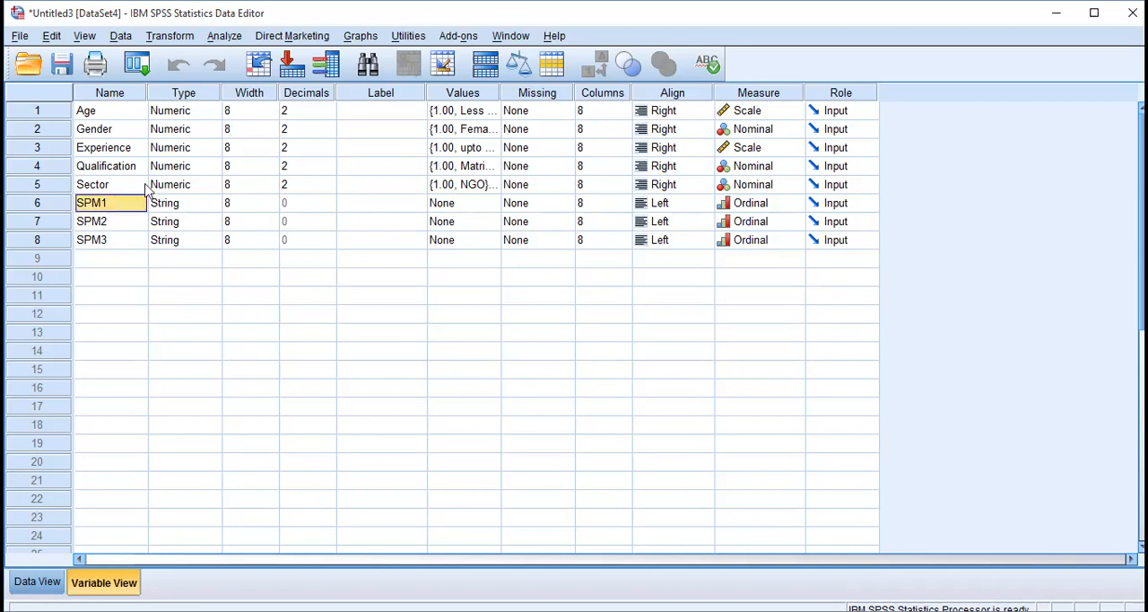
{"action": "left_click", "coordinate": [392, 210]}
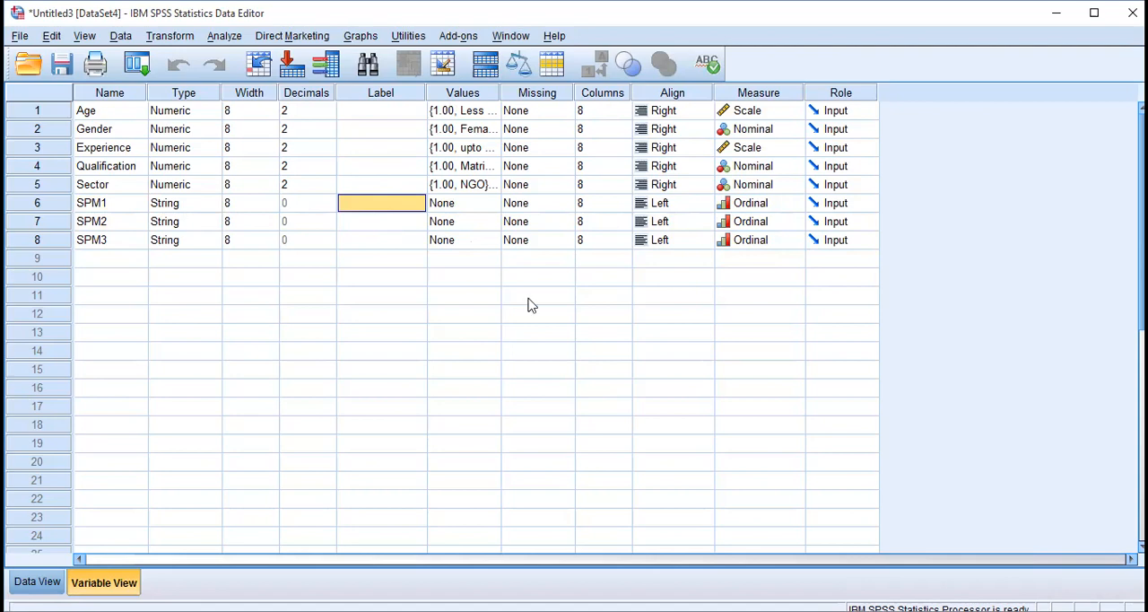
{"action": "key", "text": "alt+Tab"}
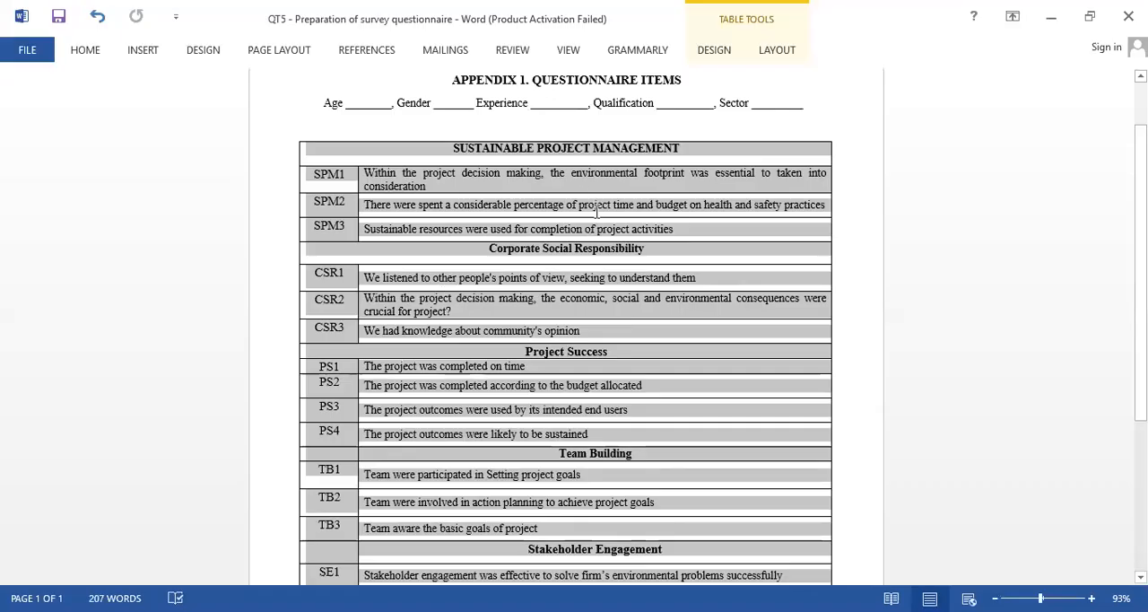
{"action": "left_click", "coordinate": [299, 175]}
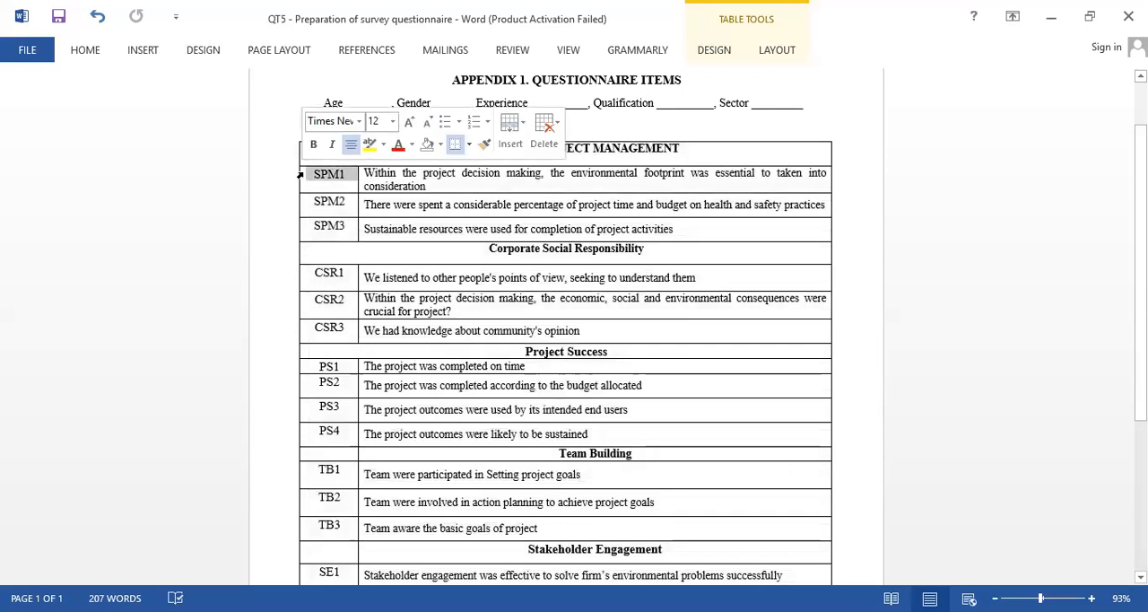
{"action": "left_click", "coordinate": [433, 188]}
{"action": "left_click", "coordinate": [358, 176]}
{"action": "key", "text": "ctrl+c"}
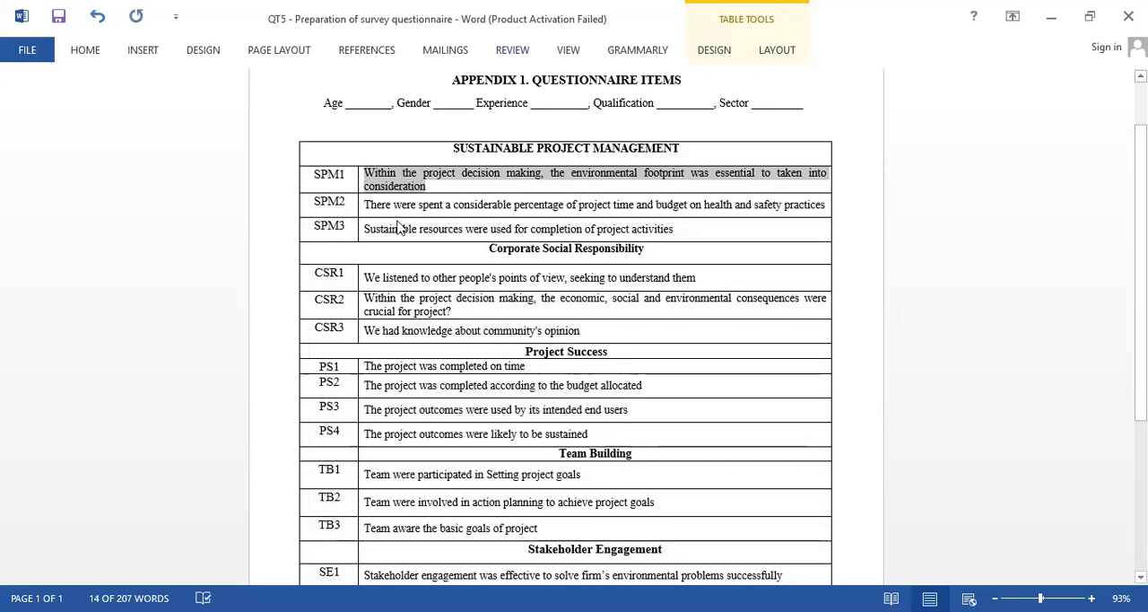
Switch back to SPSS and paste the copied environmental footprint statement as the label of SPM1.
{"action": "key", "text": "alt+Tab"}
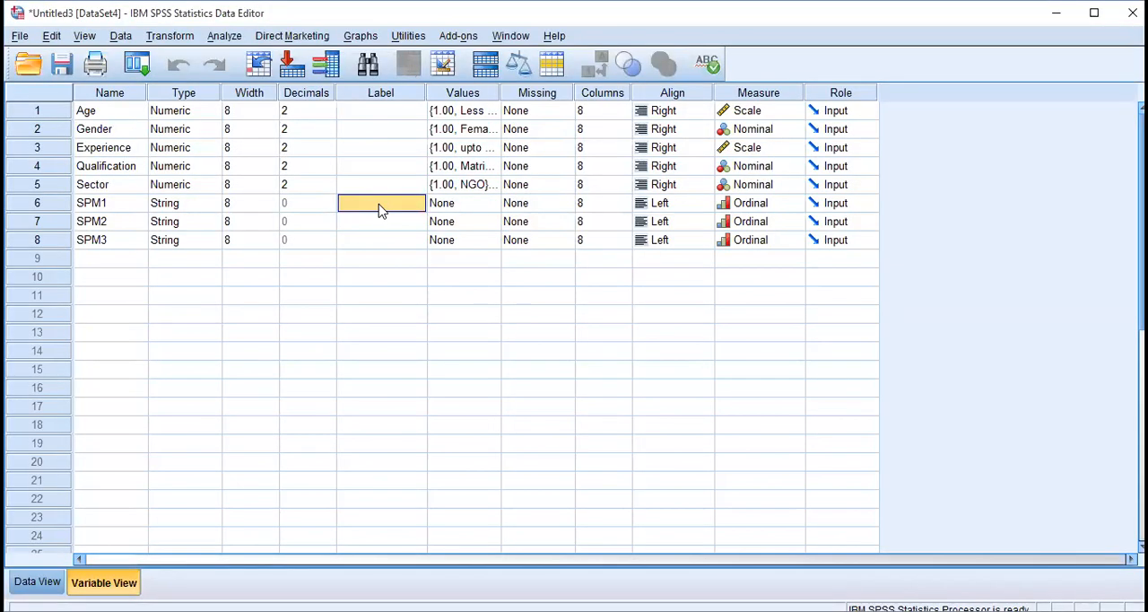
{"action": "double_click", "coordinate": [379, 206]}
{"action": "key", "text": "ctrl+v"}
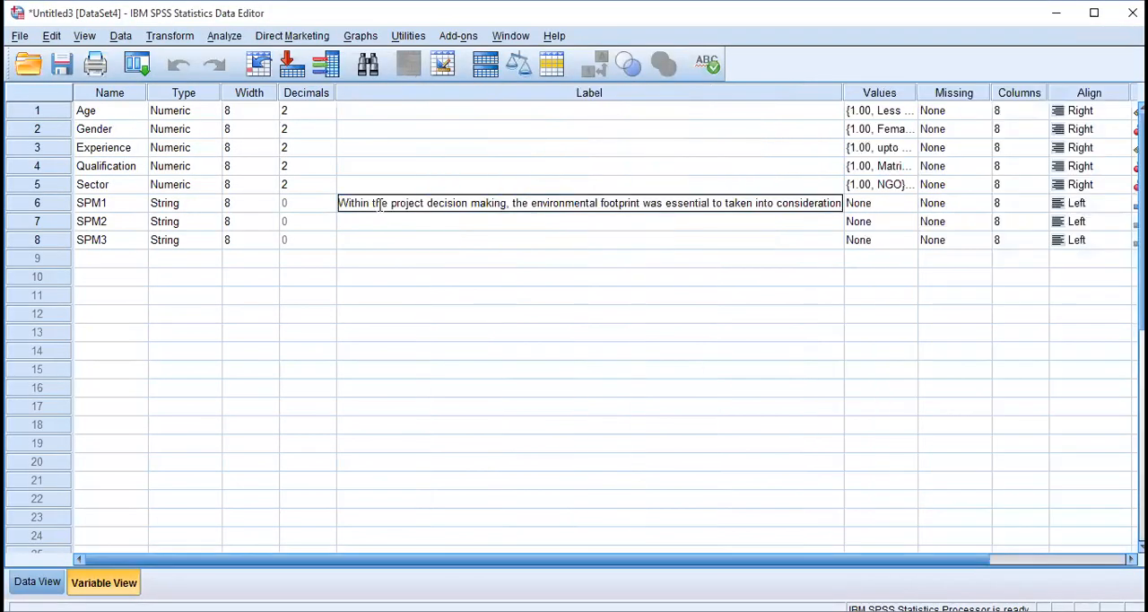
Paste the SPM2 and SPM3 statements from the Word questionnaire as the labels of those two variables.
{"action": "left_click", "coordinate": [380, 223]}
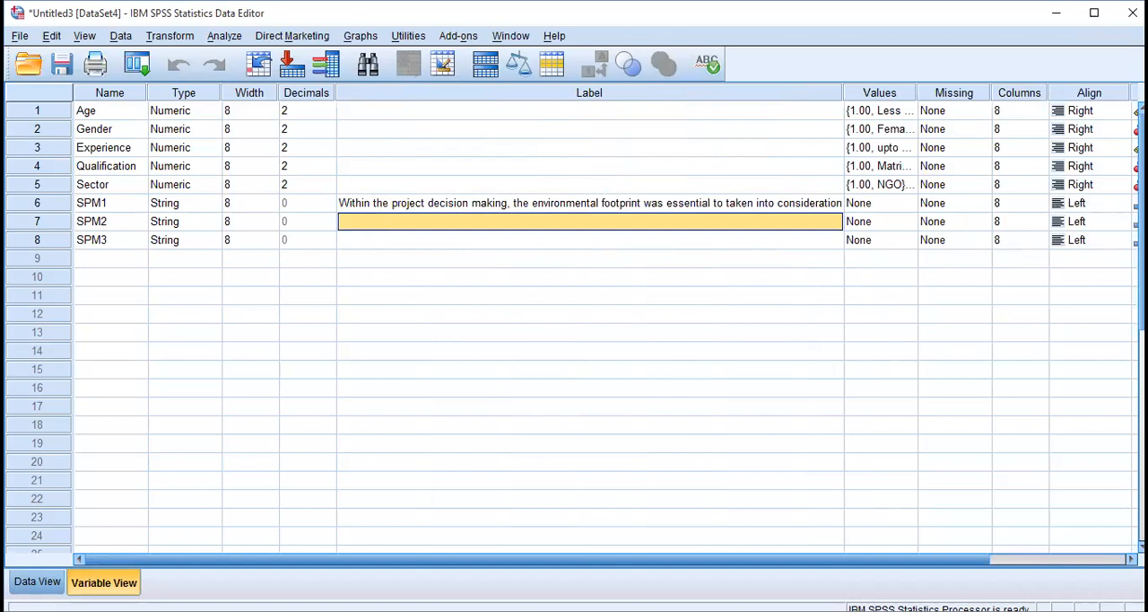
{"action": "key", "text": "alt+Tab"}
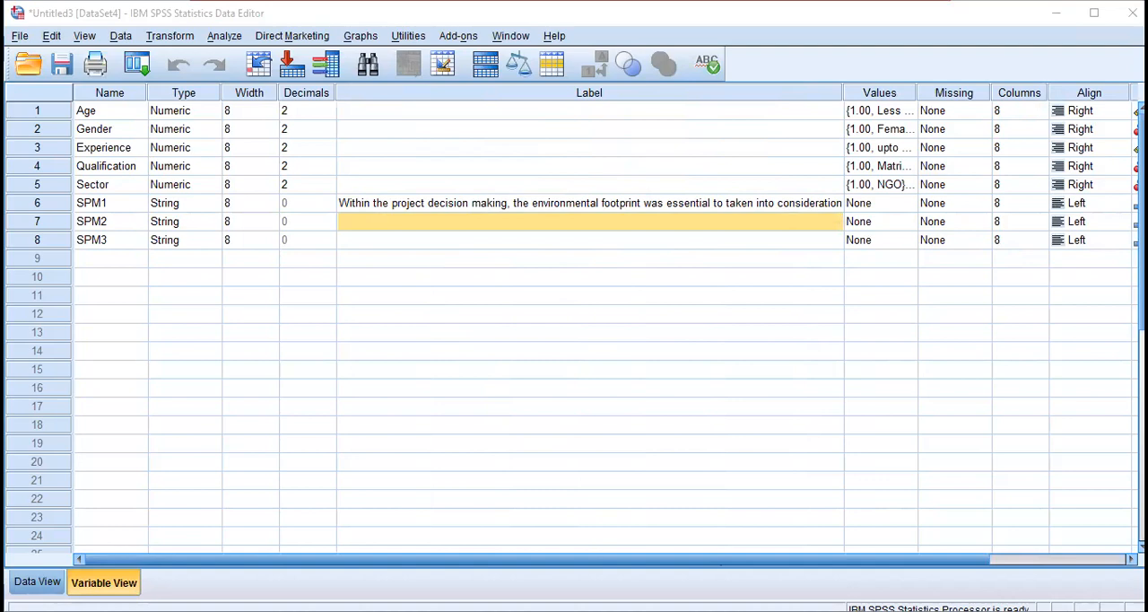
{"action": "left_click", "coordinate": [425, 223]}
{"action": "key", "text": "shift+Down"}
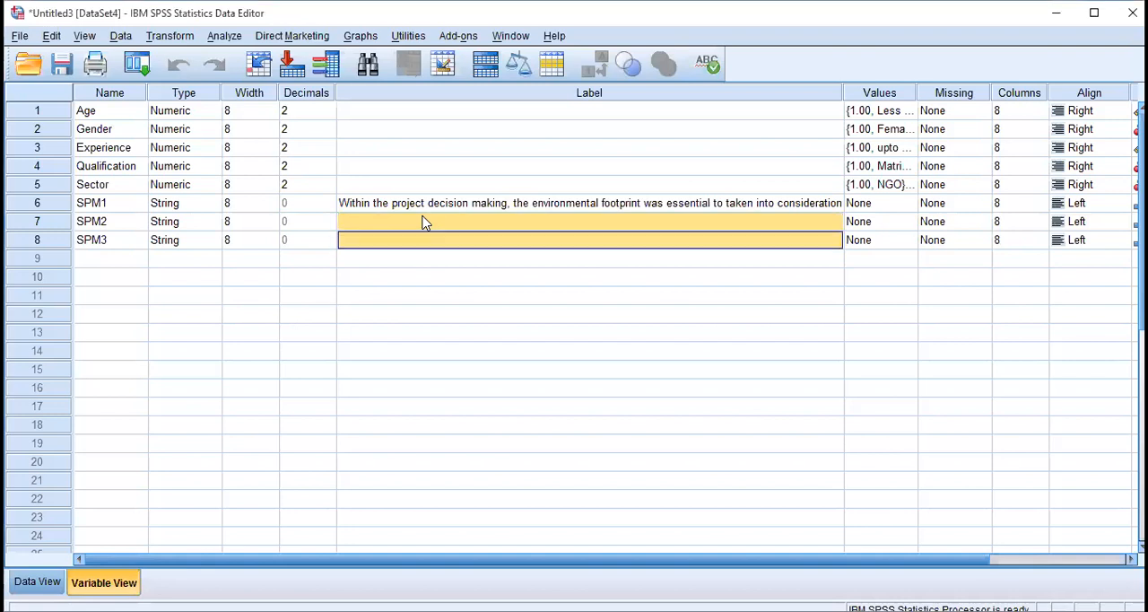
{"action": "type", "text": "There were spent considerable percentage of project time and budget on health and safety practices Sustainable resources were used for completion of project activities"}
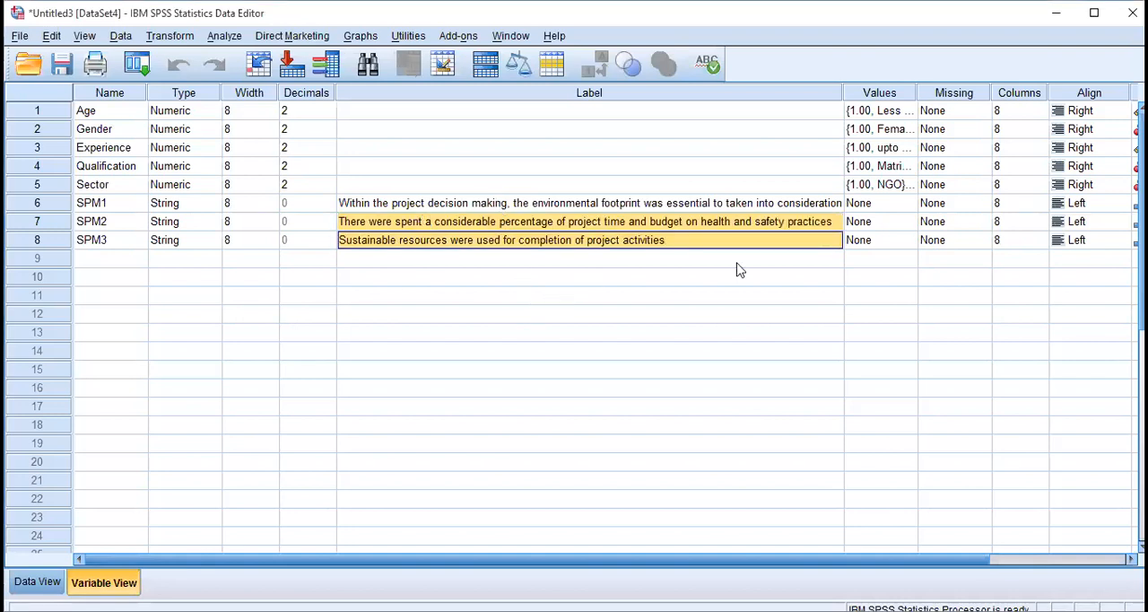
Narrow the Label column so the remaining attributes fit in view, and select the Values cell of SPM1.
{"action": "left_click_drag", "start_coordinate": [827, 92], "coordinate": [475, 117]}
{"action": "left_click", "coordinate": [109, 207]}
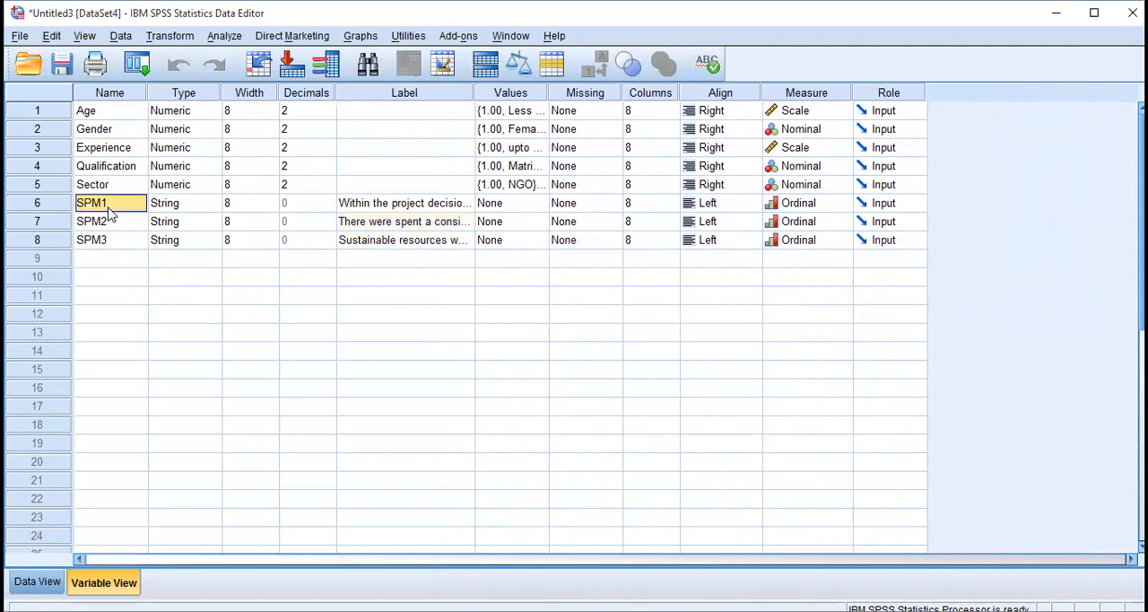
{"action": "left_click", "coordinate": [520, 207]}
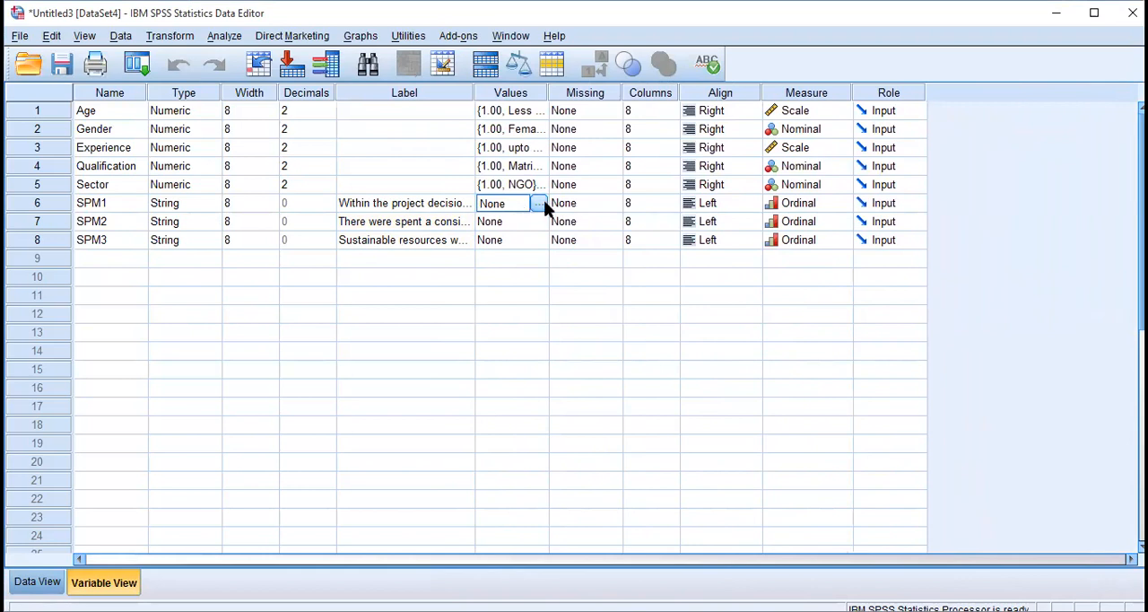
Open the value labels of SPM1 and add value 1 with the label "Strongly agree".
{"action": "left_click", "coordinate": [539, 203]}
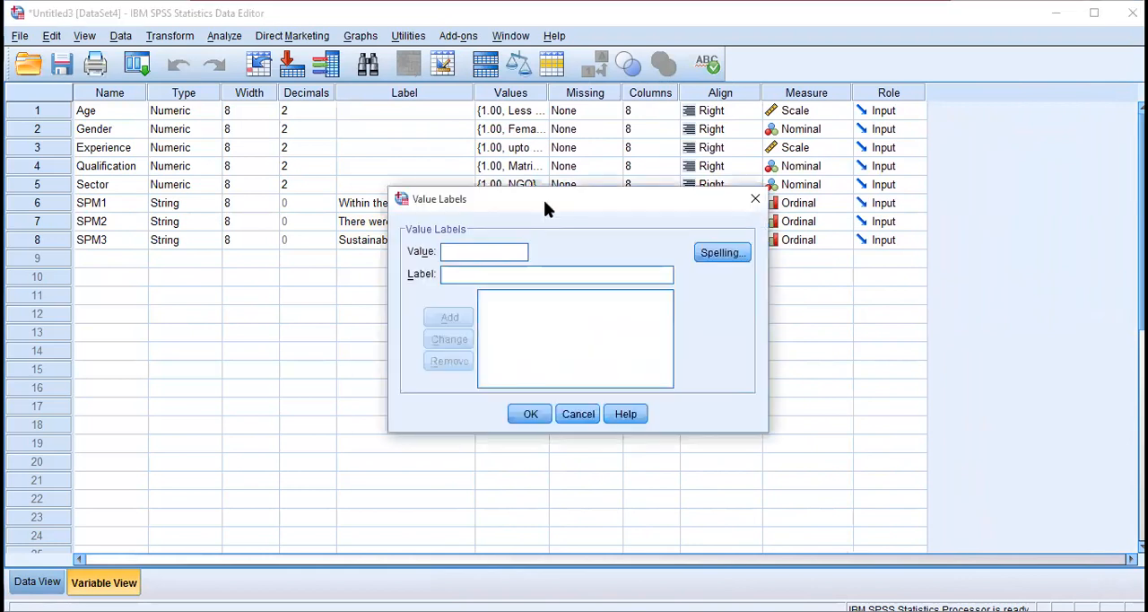
{"action": "type", "text": "1"}
{"action": "left_click", "coordinate": [481, 272]}
{"action": "type", "text": "sTR"}
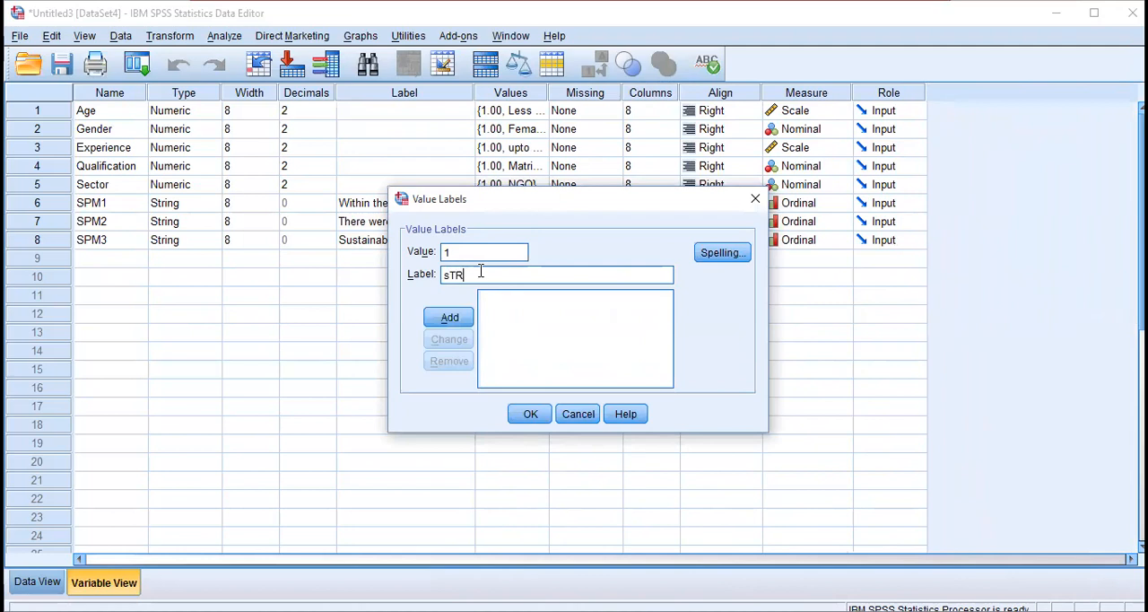
{"action": "key", "text": "BackSpace"}
{"action": "key", "text": "BackSpace"}
{"action": "key", "text": "BackSpace"}
{"action": "type", "text": "StronglyAg"}
{"action": "key", "text": "BackSpace"}
{"action": "key", "text": "BackSpace"}
{"action": "type", "text": "agree"}
{"action": "left_click", "coordinate": [468, 318]}
Add value 2 as "Agree" and value 3 as "Neutral" to the SPM1 value labels.
{"action": "type", "text": "2 = \"Agree"}
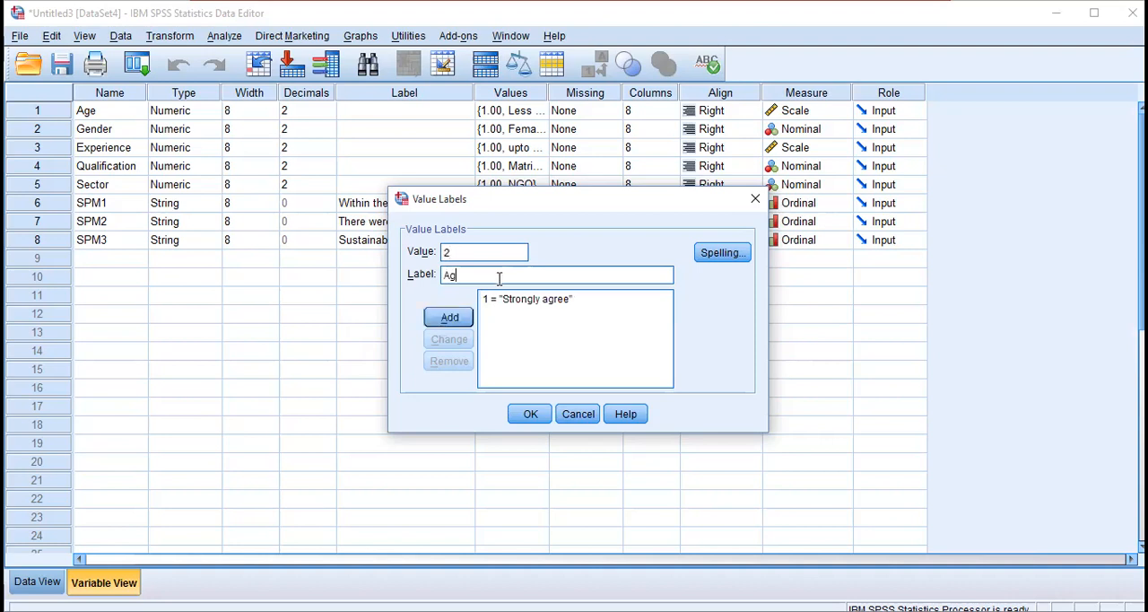
{"action": "left_click", "coordinate": [452, 321]}
{"action": "type", "text": "3"}
{"action": "key", "text": "Tab"}
{"action": "type", "text": "Nut"}
{"action": "key", "text": "BackSpace"}
{"action": "key", "text": "BackSpace"}
{"action": "type", "text": "eutral"}
{"action": "left_click", "coordinate": [451, 321]}
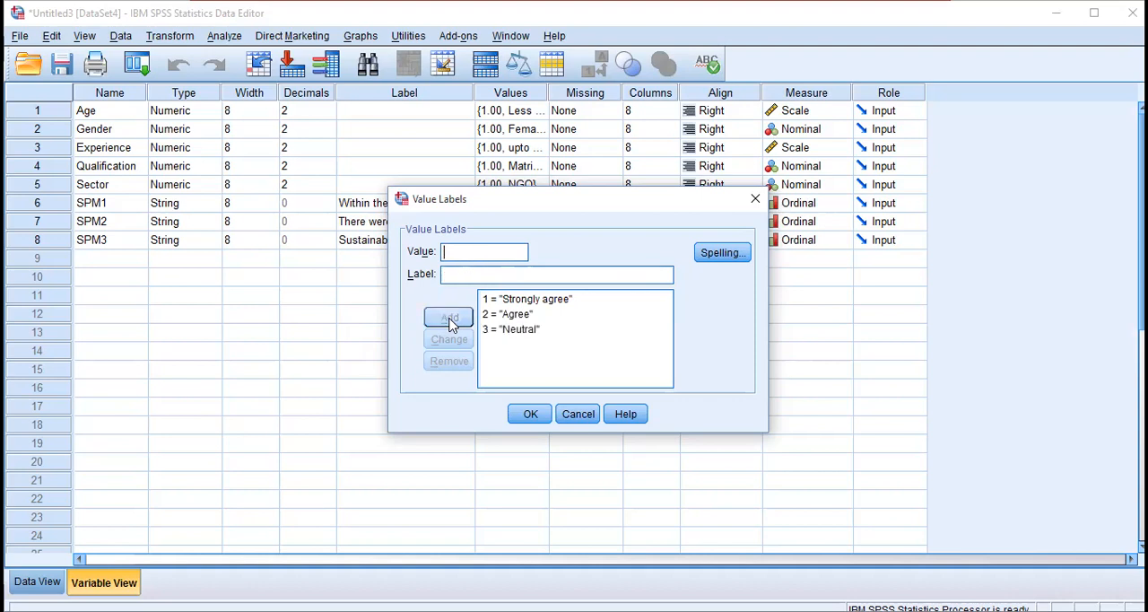
Add value 4 with the label "Disagree" to the SPM1 value labels.
{"action": "type", "text": "4"}
{"action": "type", "text": "Disagree"}
{"action": "left_click", "coordinate": [463, 317]}
Add value 5 with the label "Strongly disagee" and accept the SPM1 value labels.
{"action": "type", "text": "5S"}
{"action": "key", "text": "BackSpace"}
{"action": "left_click", "coordinate": [470, 276]}
{"action": "type", "text": "Strongly Ag"}
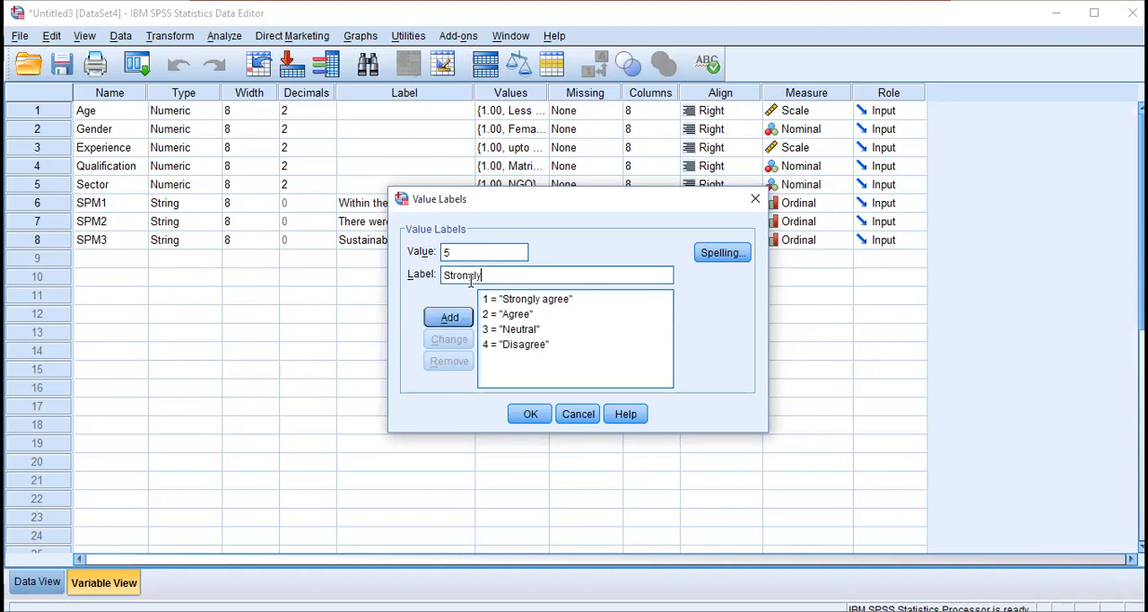
{"action": "key", "text": "BackSpace"}
{"action": "key", "text": "BackSpace"}
{"action": "type", "text": "disagee"}
{"action": "left_click", "coordinate": [459, 315]}
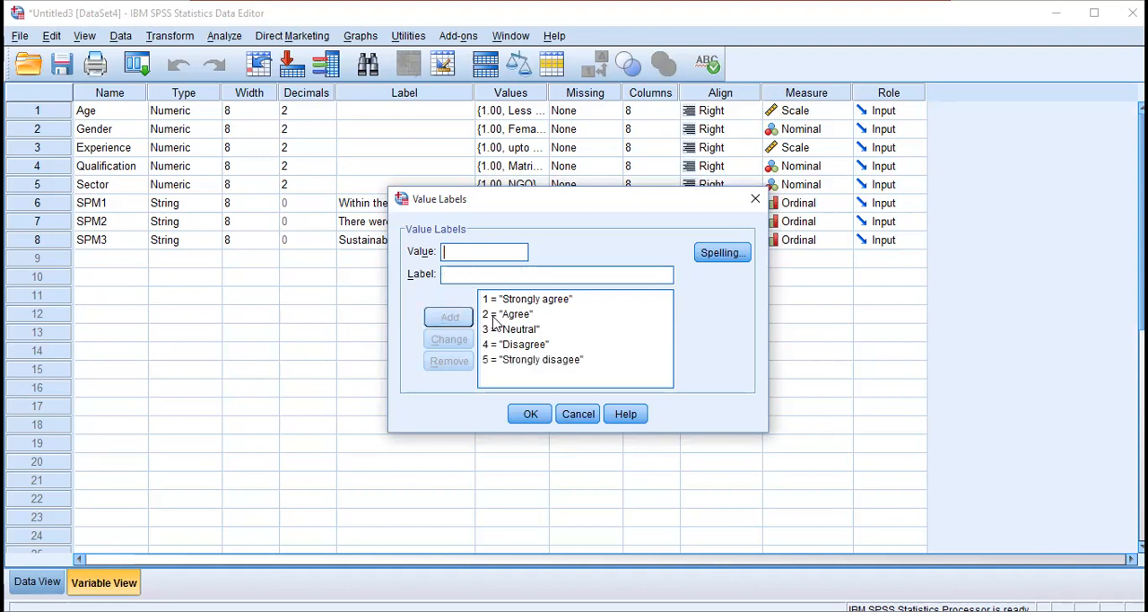
{"action": "left_click", "coordinate": [532, 414]}
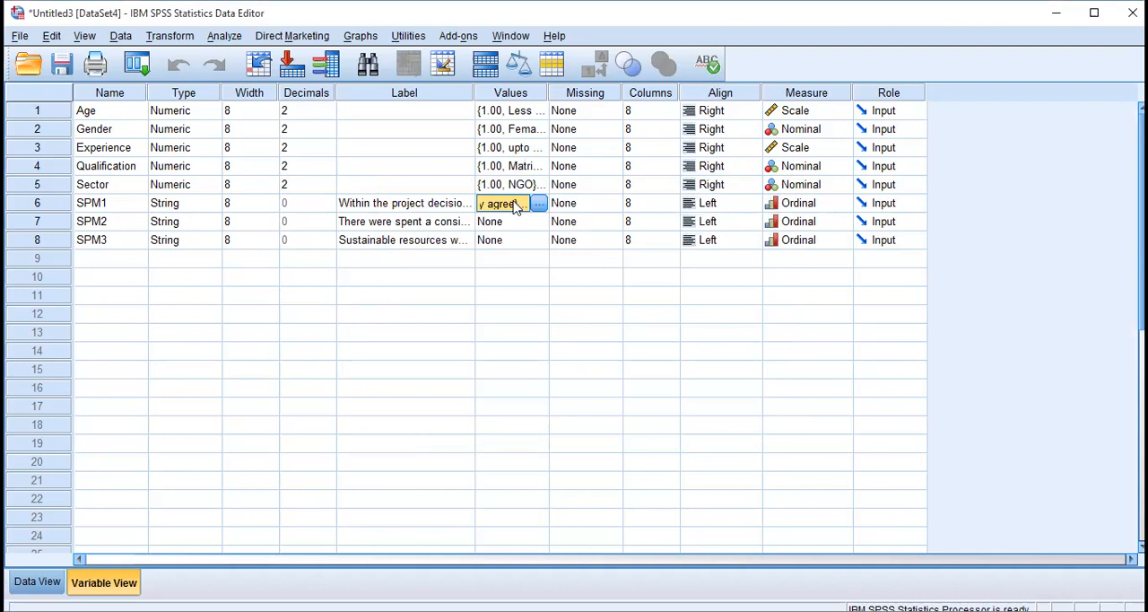
Copy the value labels of SPM1 to the Values cells of SPM2 and SPM3.
{"action": "left_click", "coordinate": [513, 225]}
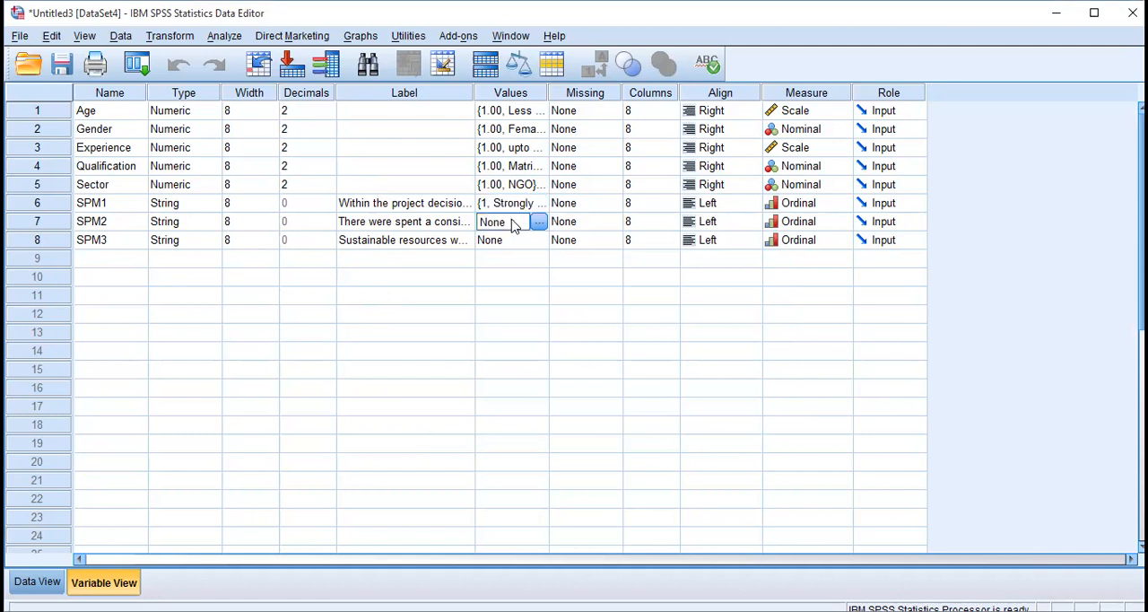
{"action": "key", "text": "shift+Down"}
{"action": "key", "text": "ctrl+v"}
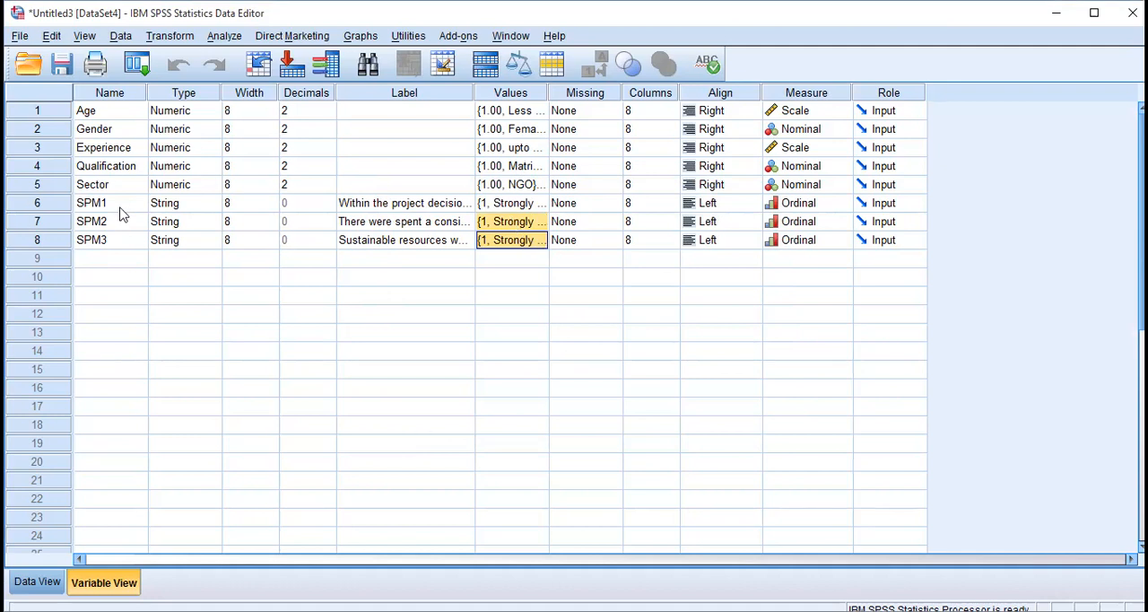
Add a new variable named CSR1 in the row below SPM3.
{"action": "left_click", "coordinate": [125, 260]}
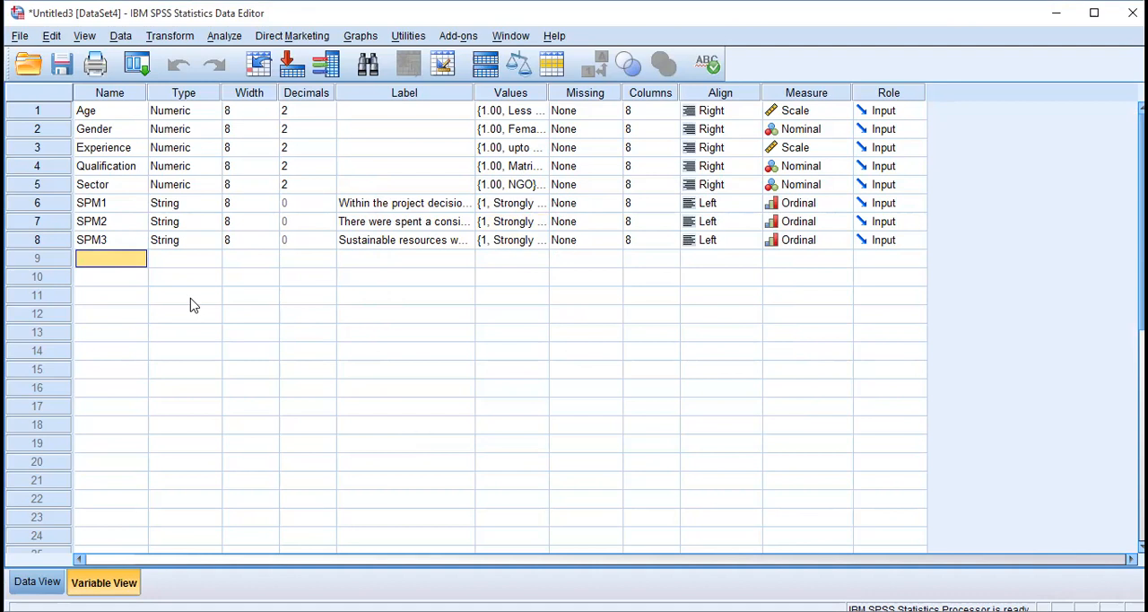
{"action": "type", "text": "CSR"}
{"action": "key", "text": "Return"}
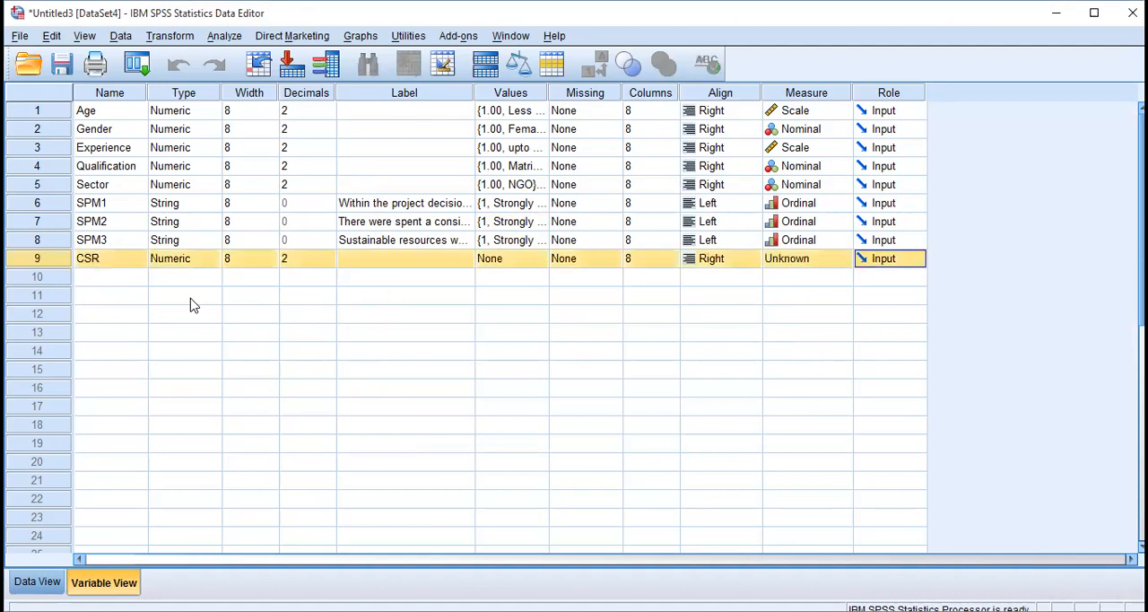
{"action": "double_click", "coordinate": [116, 240]}
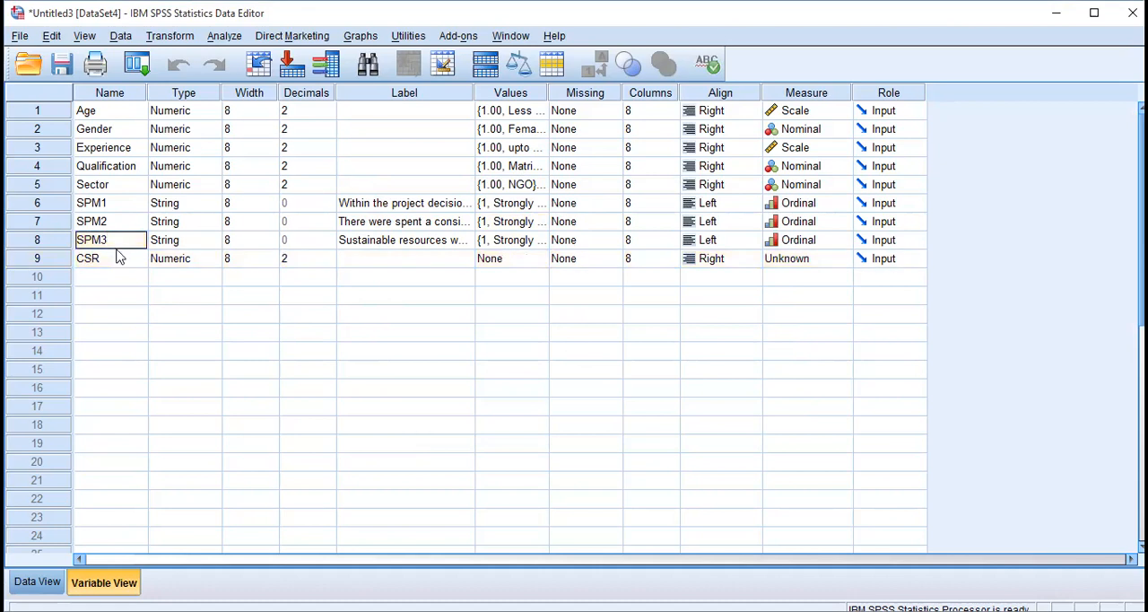
{"action": "double_click", "coordinate": [116, 257]}
{"action": "type", "text": "1"}
{"action": "key", "text": "Return"}
Add the variables CSR2 and CSR3 in the rows below CSR1.
{"action": "type", "text": "CSR@"}
{"action": "key", "text": "Return"}
{"action": "key", "text": "BackSpace"}
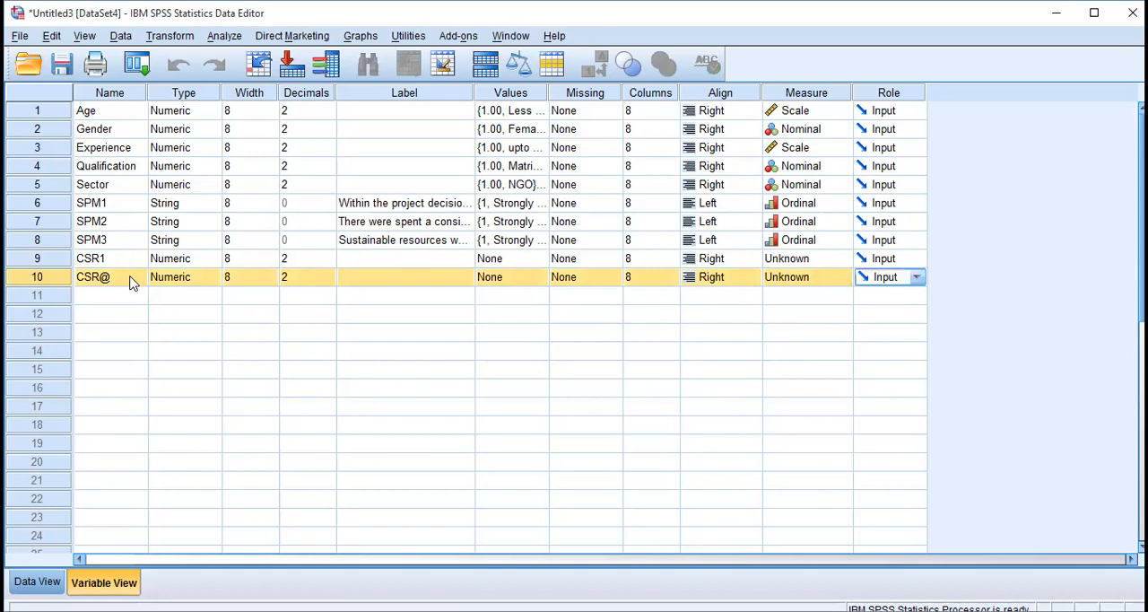
{"action": "double_click", "coordinate": [131, 278]}
{"action": "key", "text": "BackSpace"}
{"action": "type", "text": "2"}
{"action": "key", "text": "Return"}
{"action": "type", "text": "CSR"}
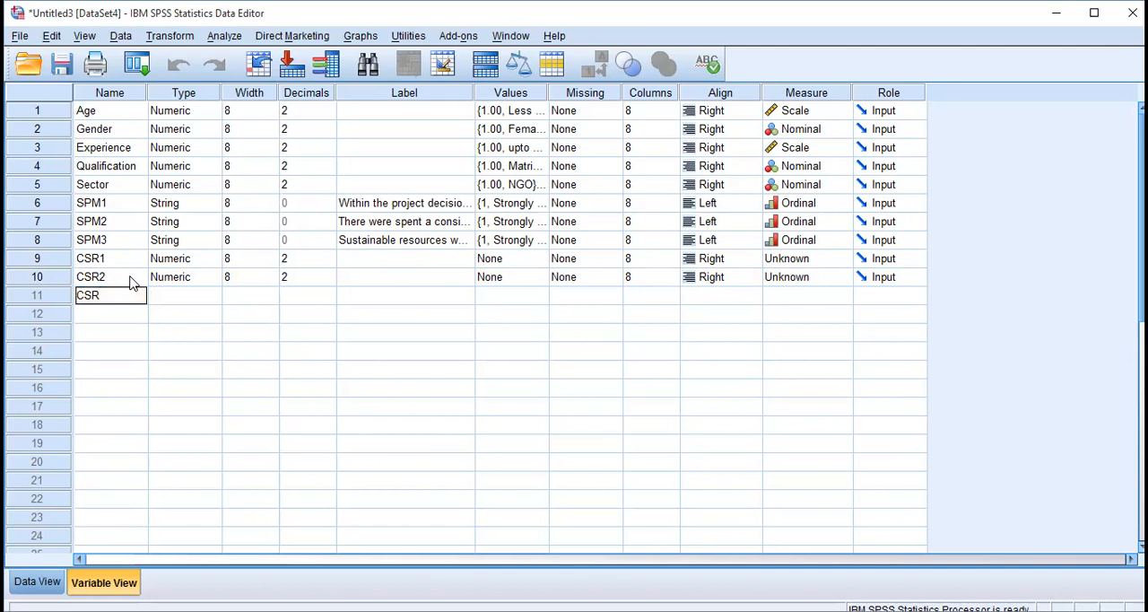
{"action": "type", "text": "3"}
{"action": "key", "text": "Return"}
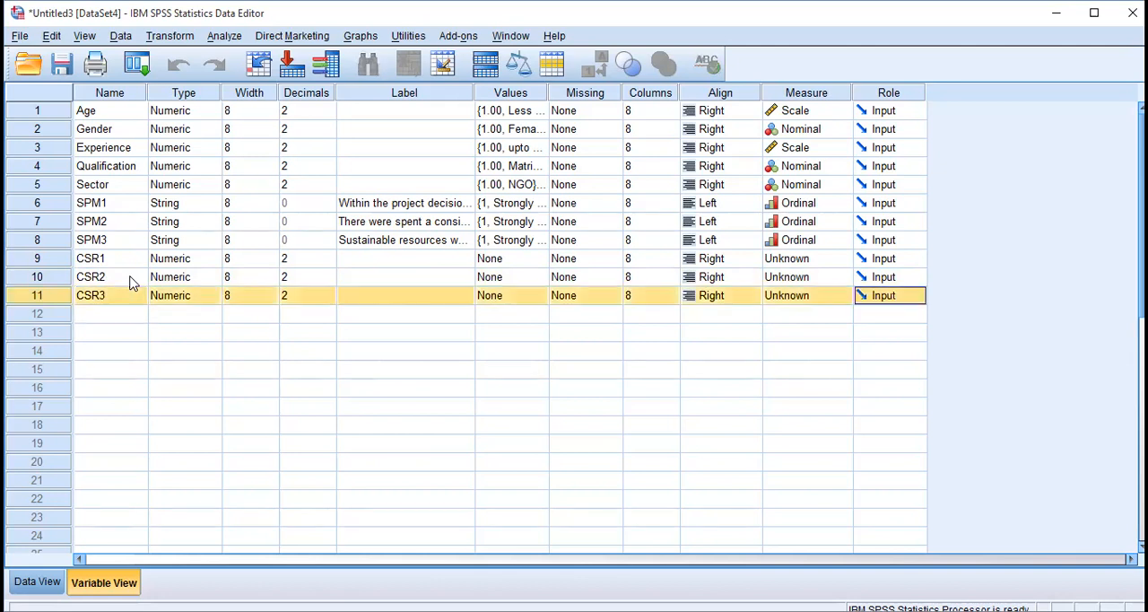
Add the variables PS1 and PS2 in rows 12 and 13.
{"action": "left_click", "coordinate": [120, 321]}
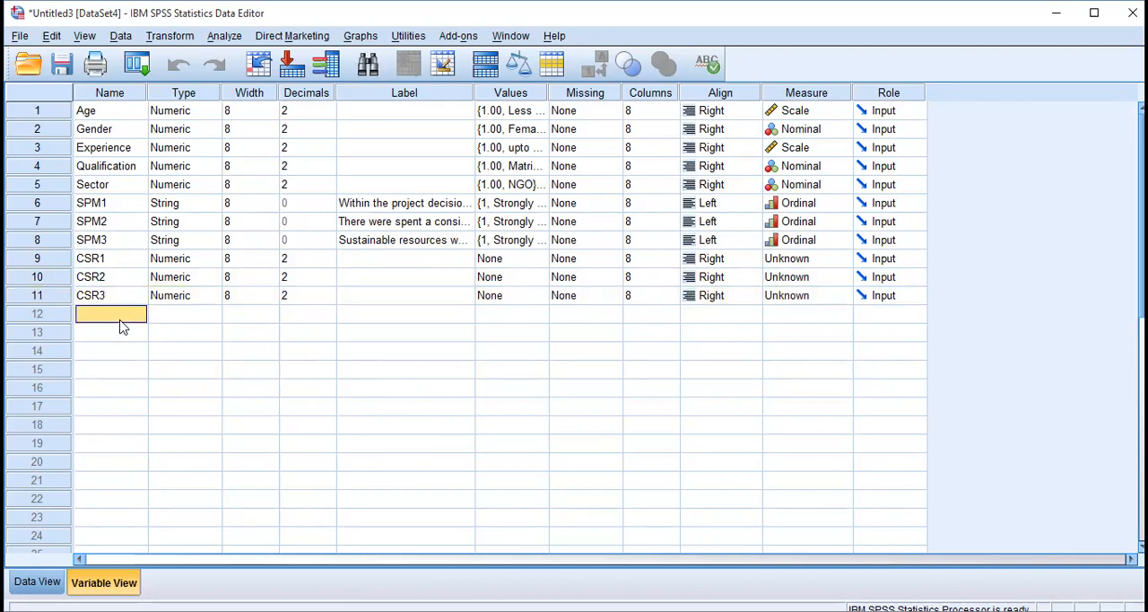
{"action": "type", "text": "PS1"}
{"action": "key", "text": "Return"}
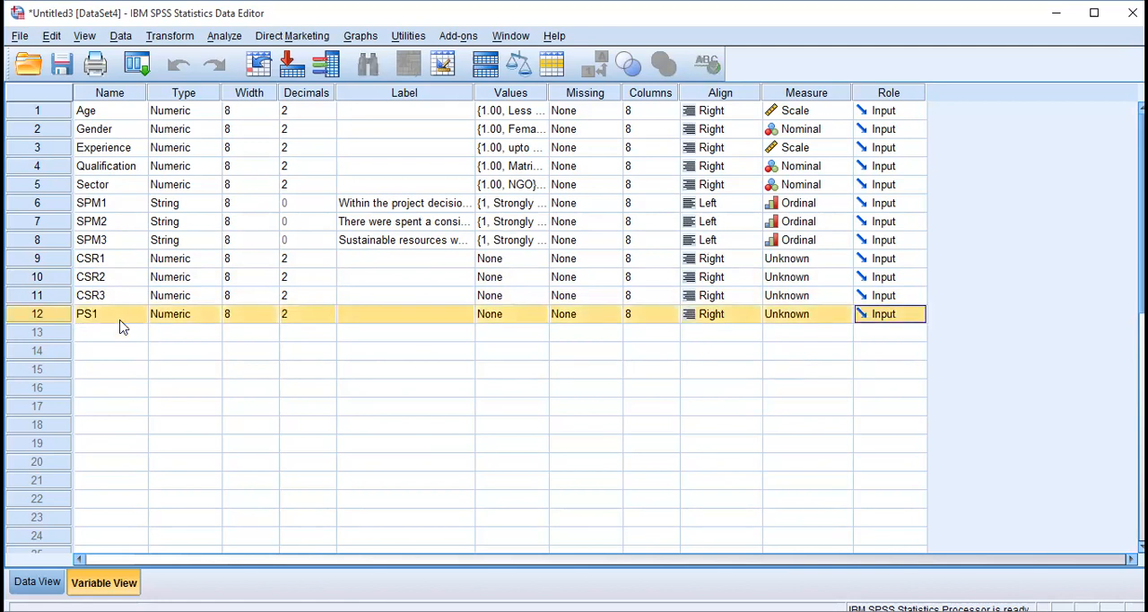
{"action": "left_click", "coordinate": [115, 332]}
{"action": "type", "text": "PS2"}
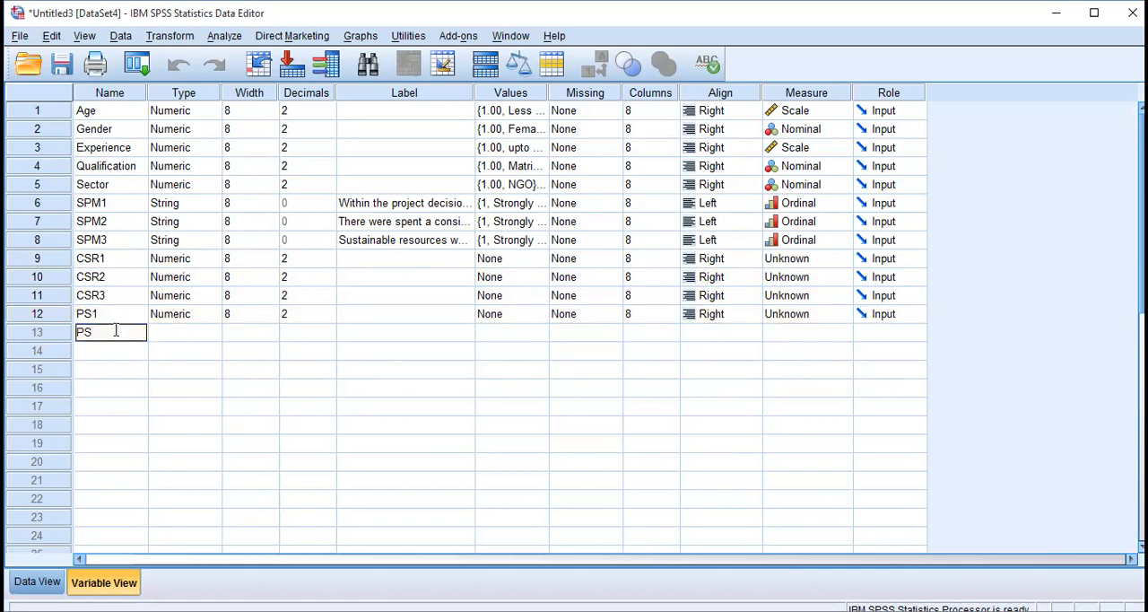
{"action": "key", "text": "Return"}
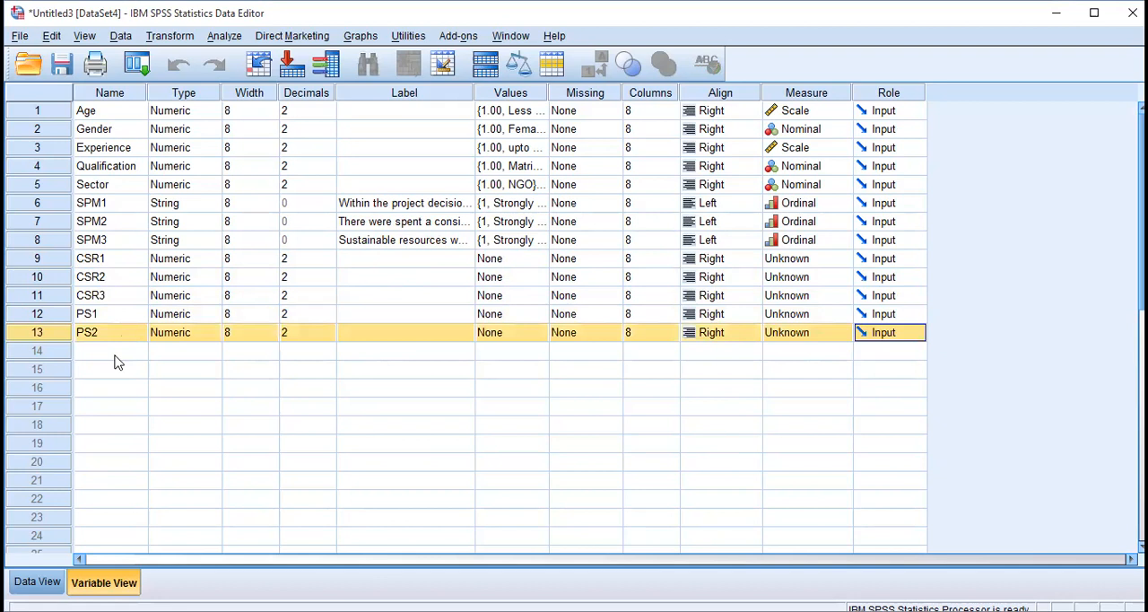
Add the variables PS3 and PS4 in rows 14 and 15.
{"action": "left_click", "coordinate": [115, 353]}
{"action": "type", "text": "PS3"}
{"action": "key", "text": "Return"}
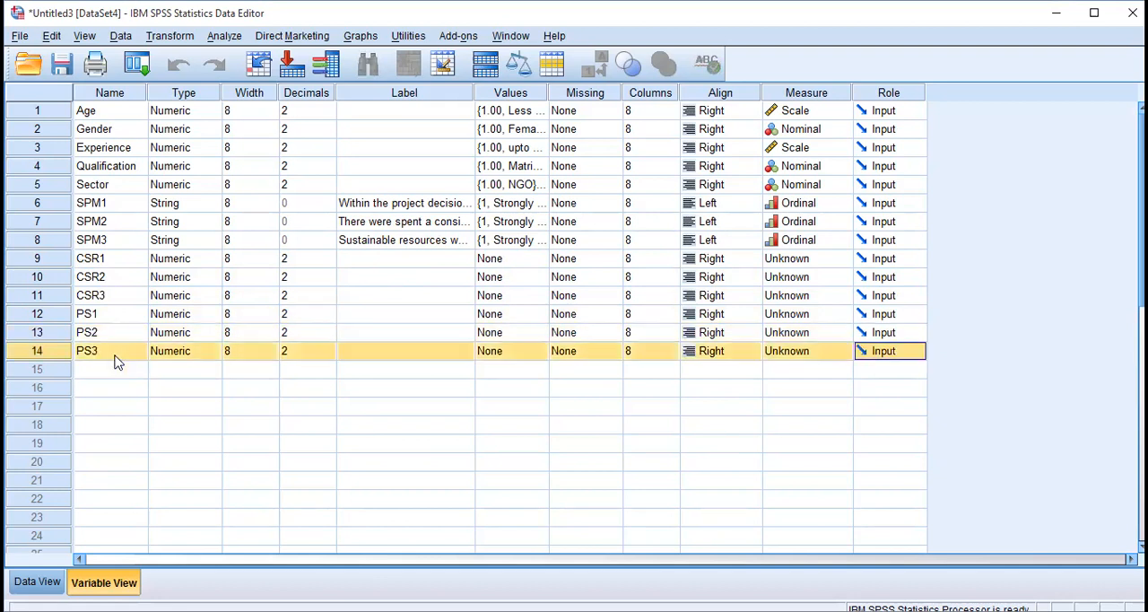
{"action": "left_click", "coordinate": [122, 368]}
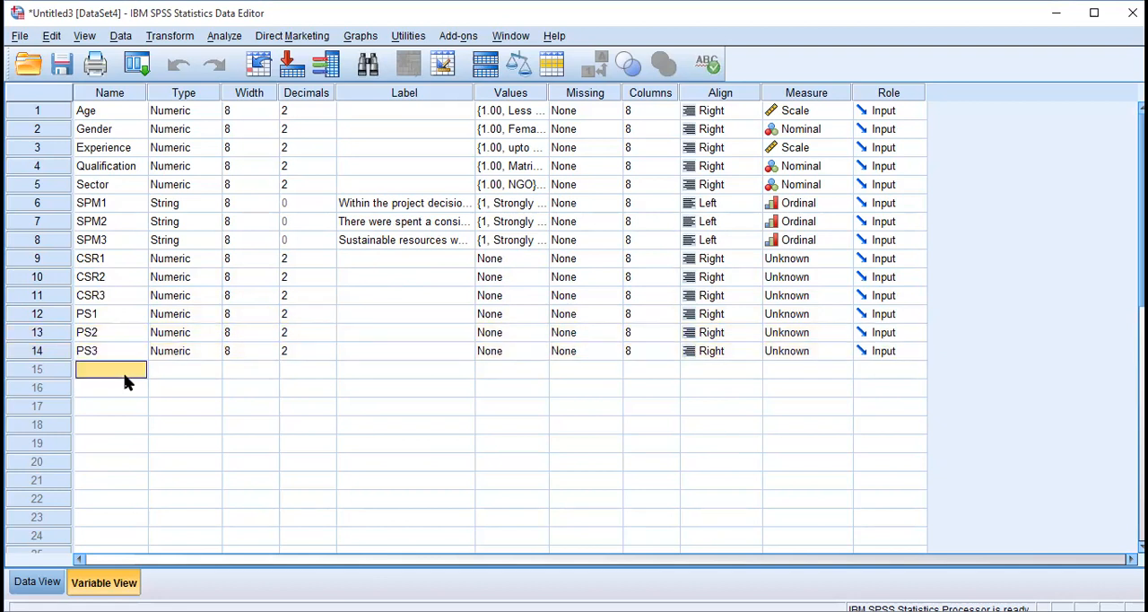
{"action": "type", "text": "PS4"}
{"action": "key", "text": "Return"}
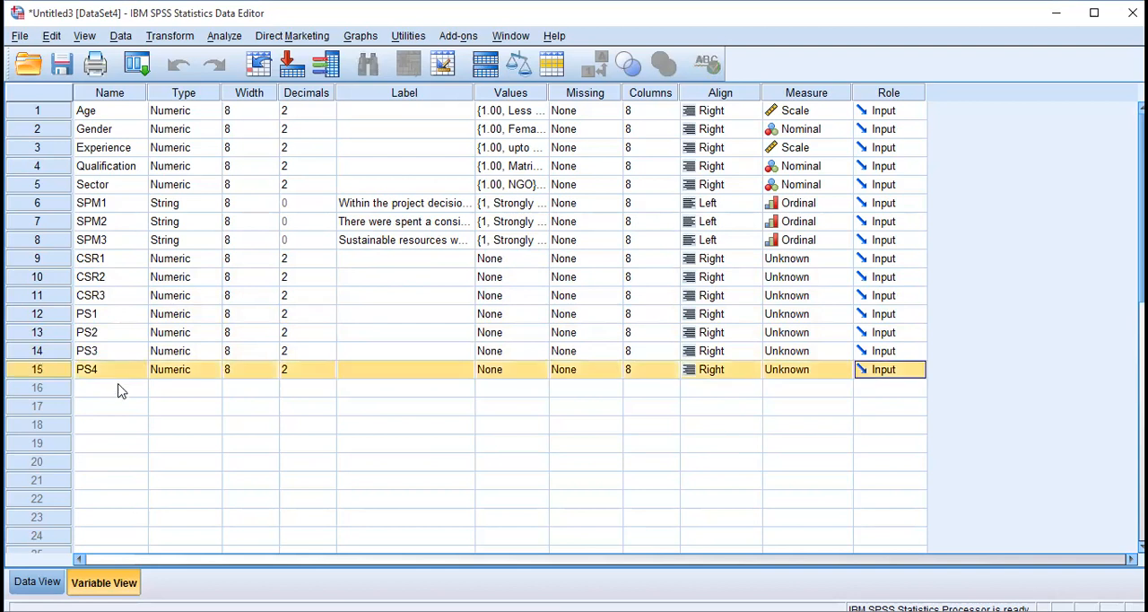
Add the team building variables TB1, TB2 and TB3 in rows 16 to 18.
{"action": "left_click", "coordinate": [122, 389]}
{"action": "type", "text": "TB"}
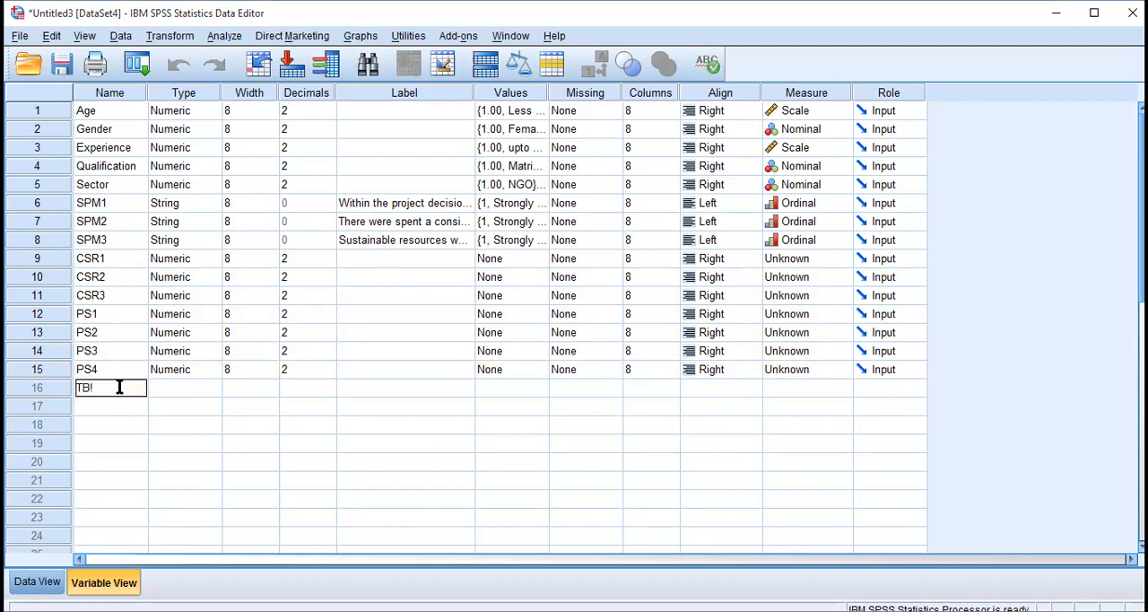
{"action": "type", "text": "1"}
{"action": "key", "text": "Return"}
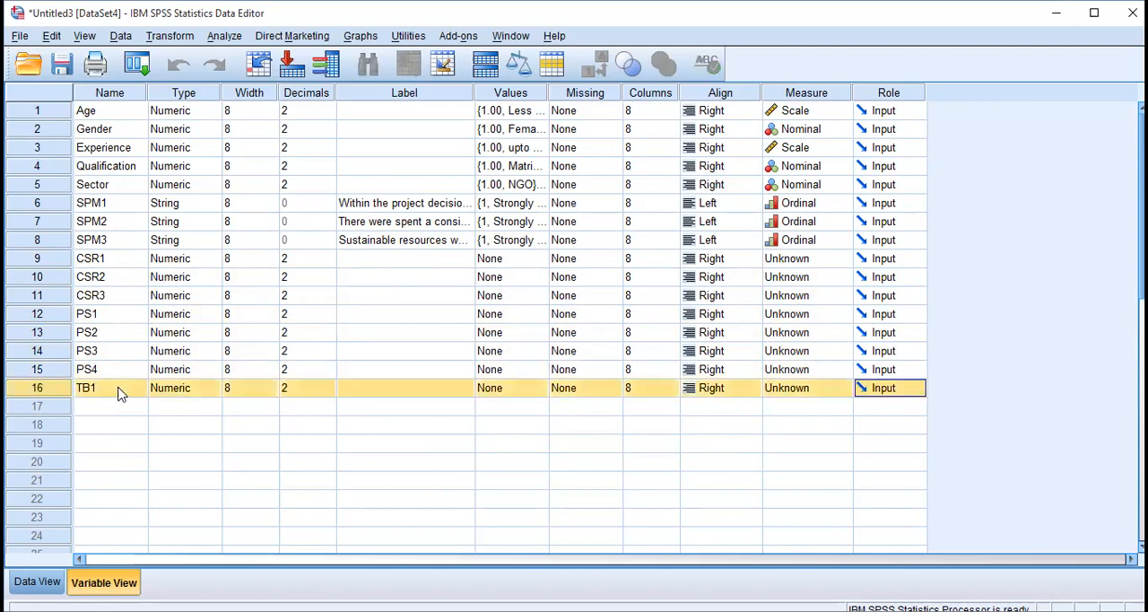
{"action": "left_click", "coordinate": [119, 405]}
{"action": "type", "text": "TB2"}
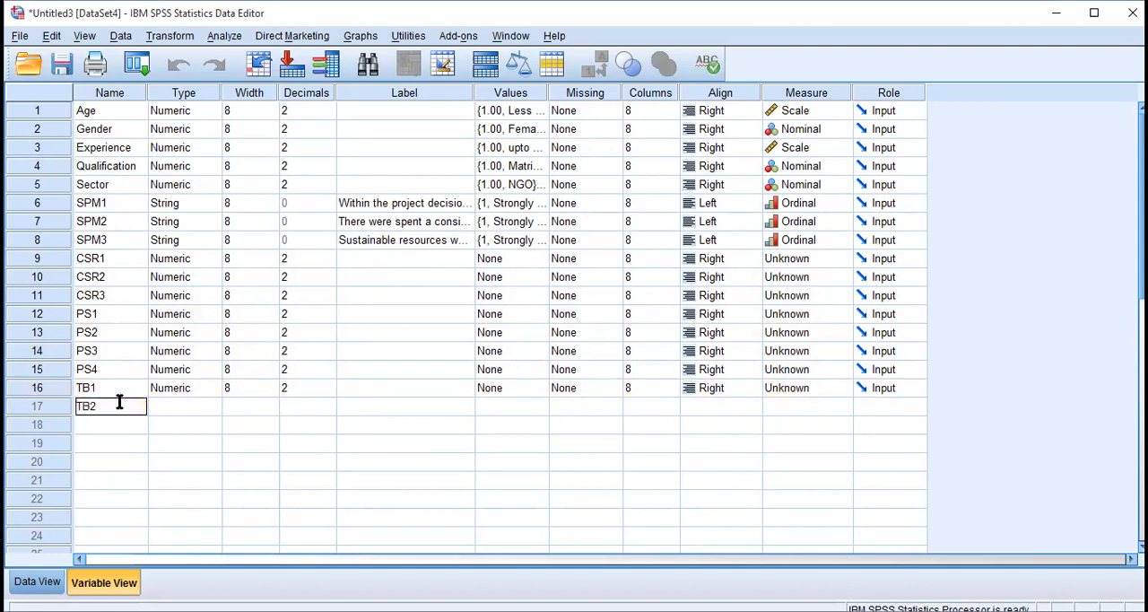
{"action": "key", "text": "Return"}
{"action": "left_click", "coordinate": [120, 425]}
{"action": "type", "text": "TB"}
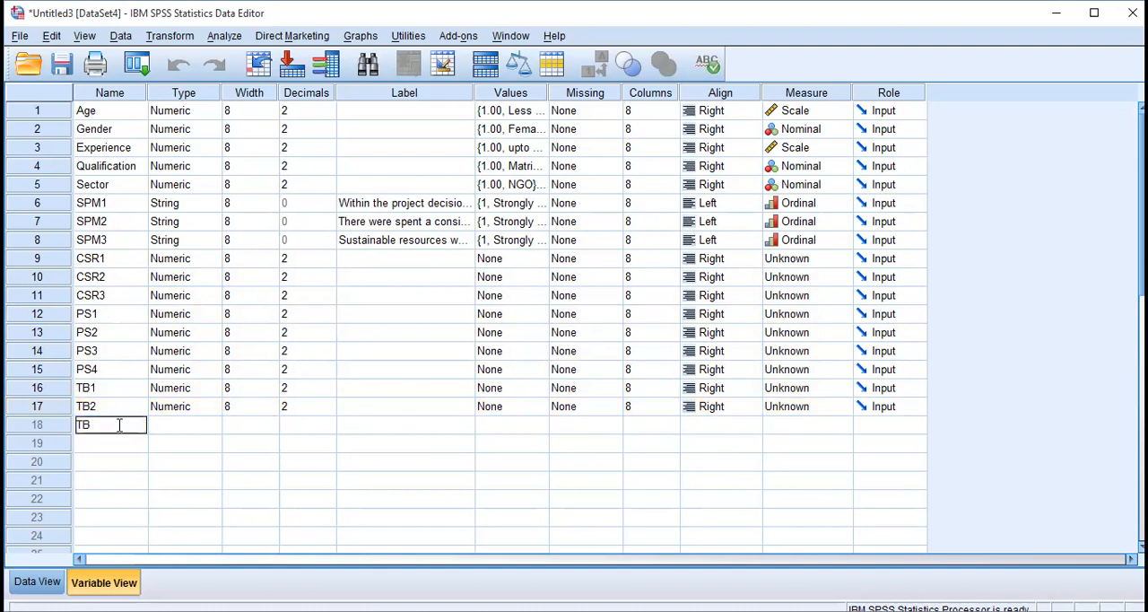
{"action": "type", "text": "3"}
{"action": "key", "text": "Return"}
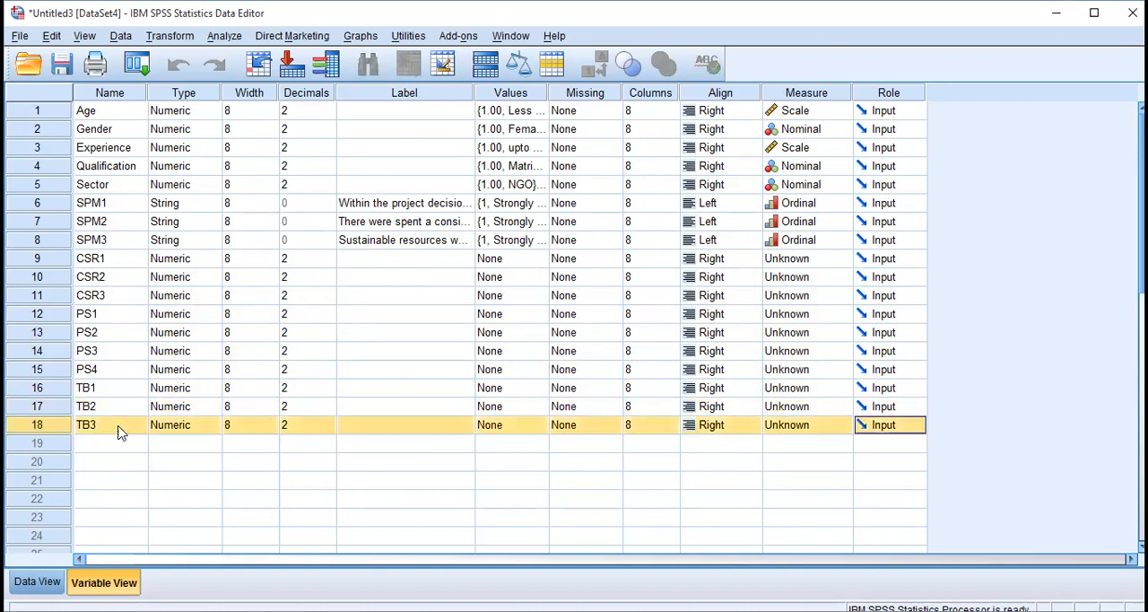
Add the stakeholder variables SH1, SH2 and SH3 in rows 19 to 21.
{"action": "left_click", "coordinate": [114, 453]}
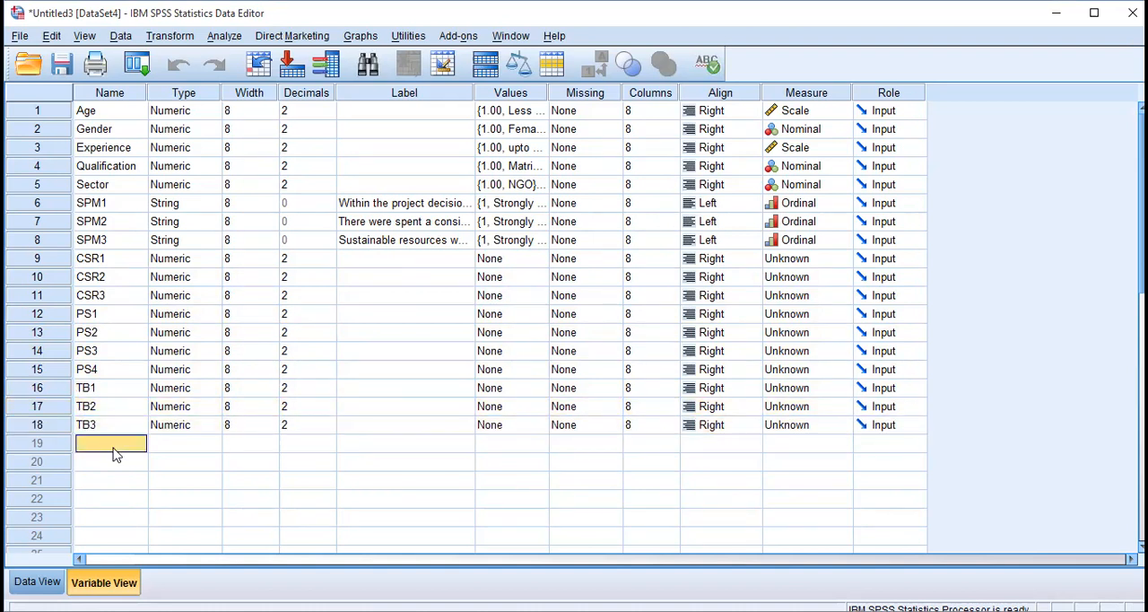
{"action": "type", "text": "SH1"}
{"action": "key", "text": "Return"}
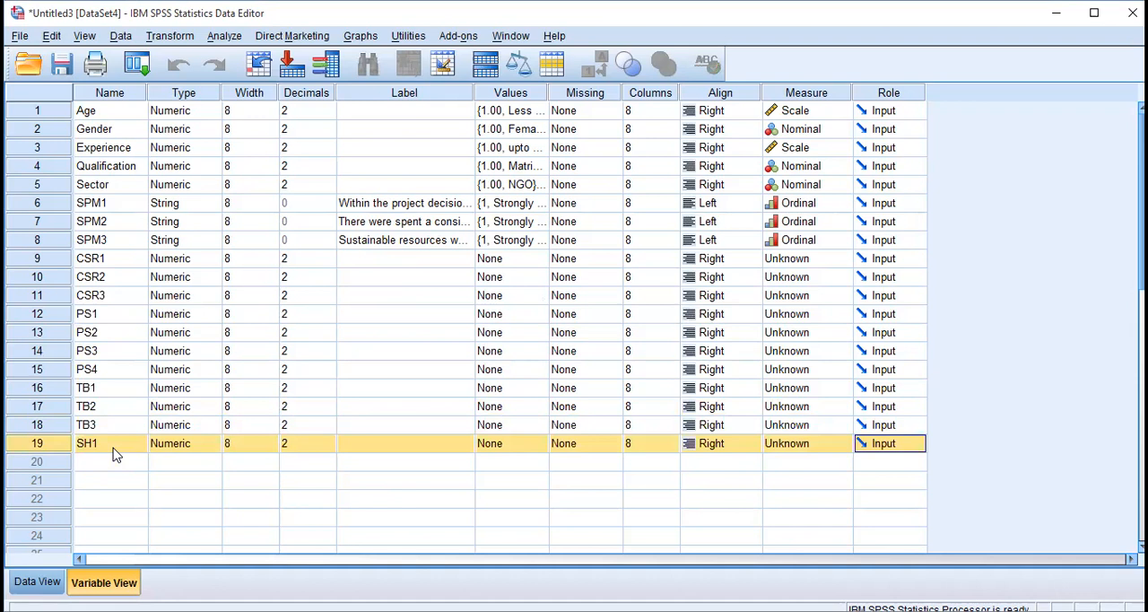
{"action": "left_click", "coordinate": [114, 456]}
{"action": "type", "text": "SH2"}
{"action": "key", "text": "Return"}
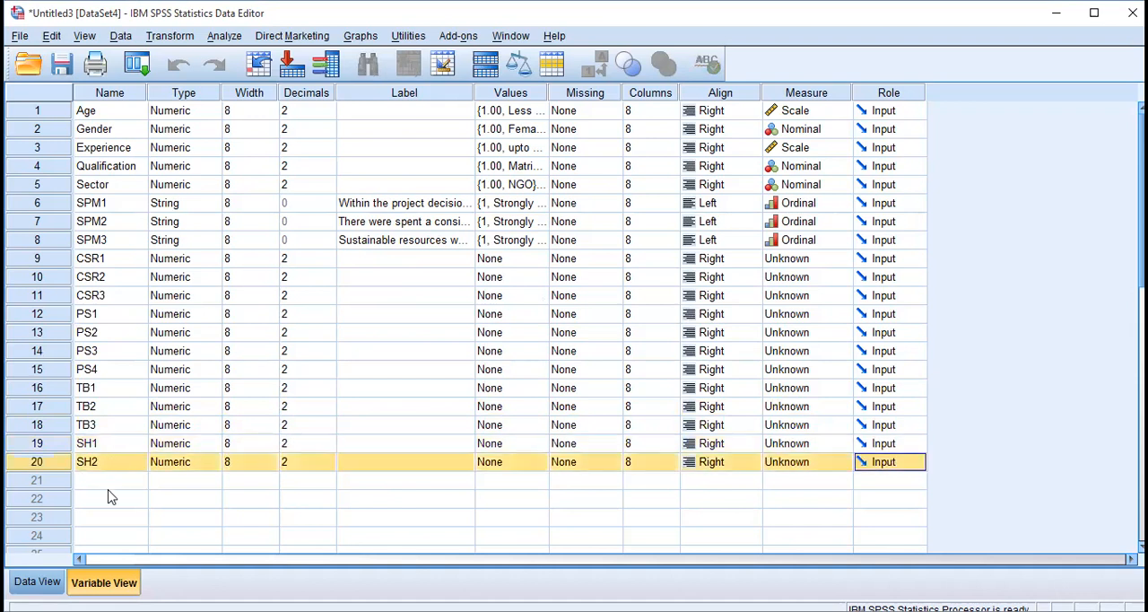
{"action": "left_click", "coordinate": [110, 496]}
{"action": "left_click", "coordinate": [114, 482]}
{"action": "type", "text": "SH"}
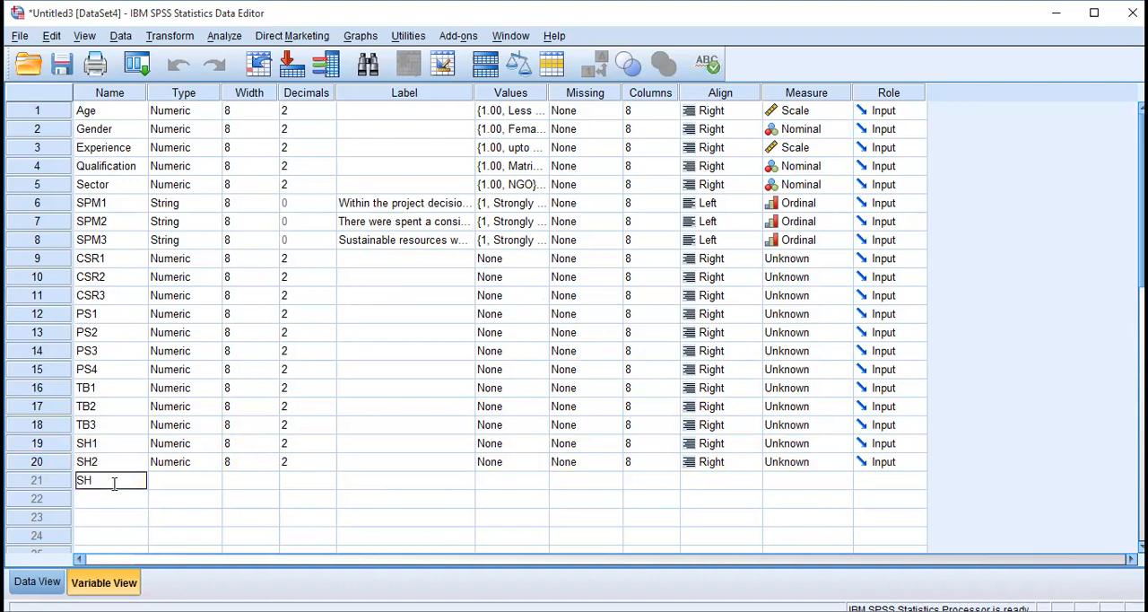
{"action": "type", "text": "3"}
{"action": "key", "text": "Return"}
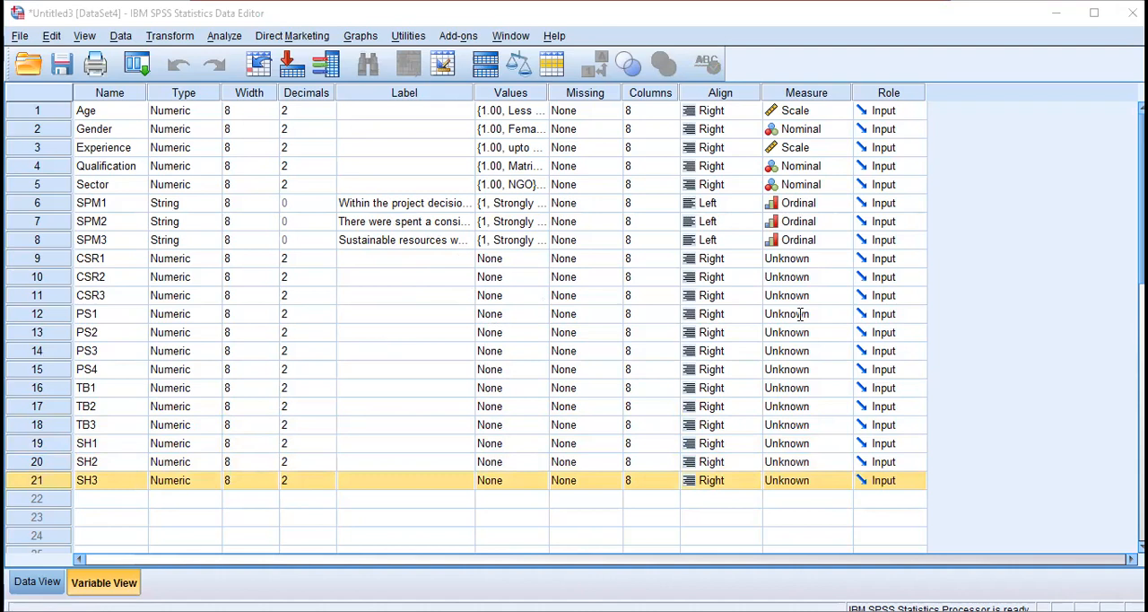
Switch to the questionnaire in Word and select the CSR1 to CSR3 statements for copying.
{"action": "key", "text": "alt+Tab"}
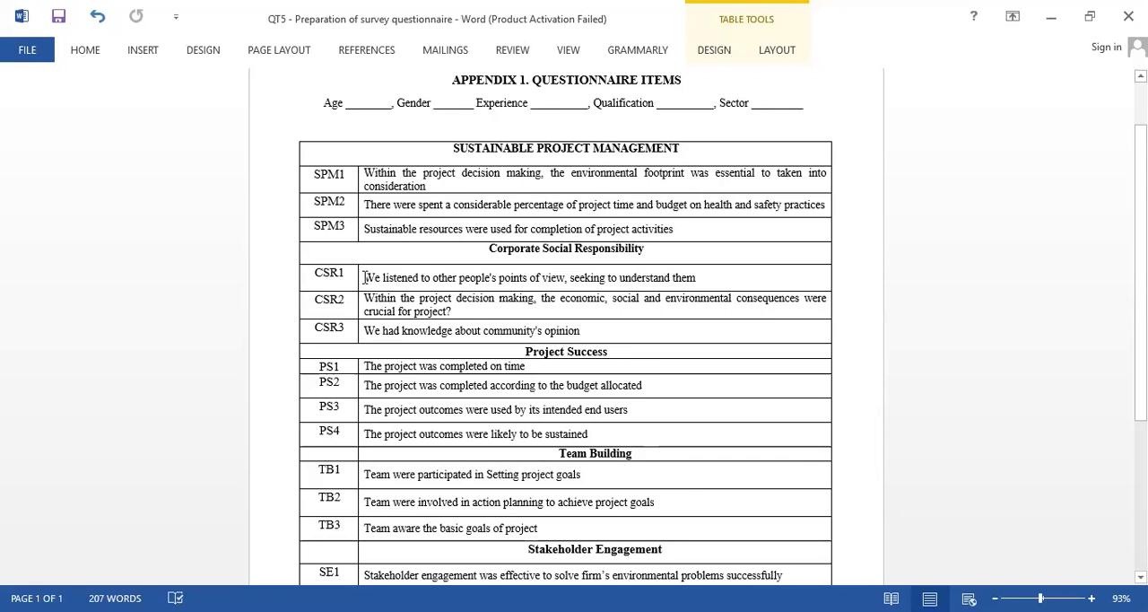
{"action": "left_click_drag", "start_coordinate": [363, 277], "coordinate": [600, 330]}
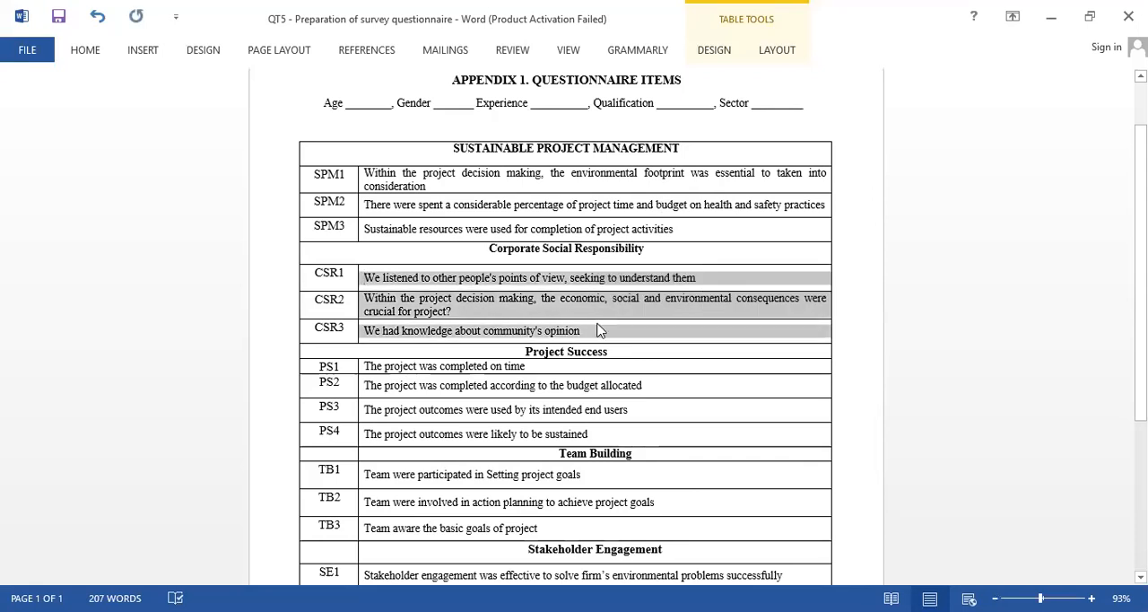
{"action": "left_click", "coordinate": [270, 322]}
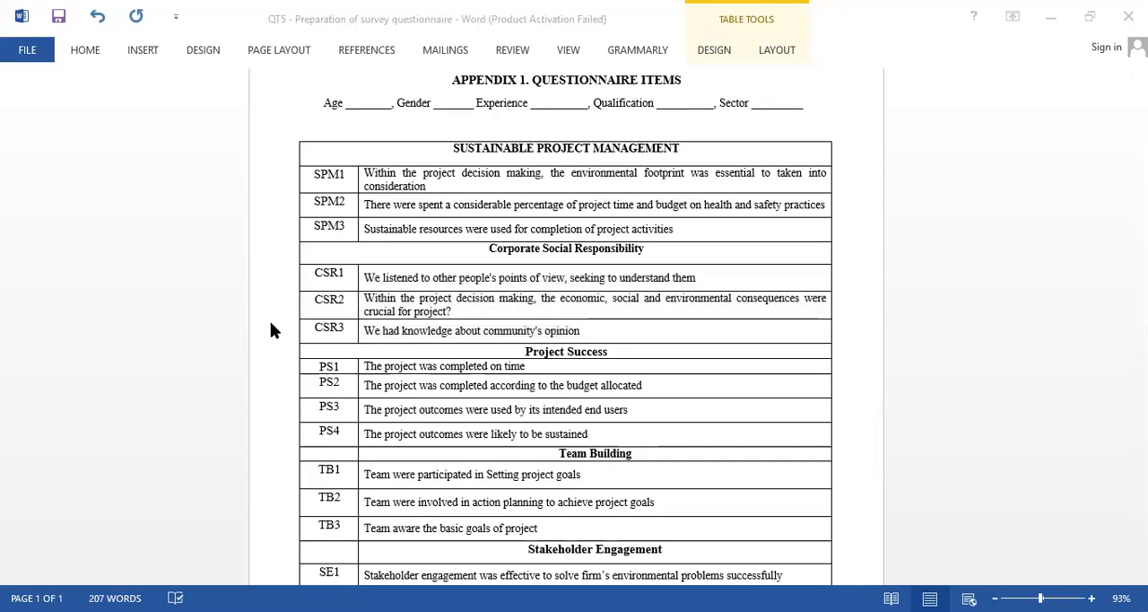
Switch back to SPSS and paste the copied corporate social responsibility statements as the labels of CSR1 to CSR3.
{"action": "key", "text": "alt+Tab"}
{"action": "left_click", "coordinate": [384, 260]}
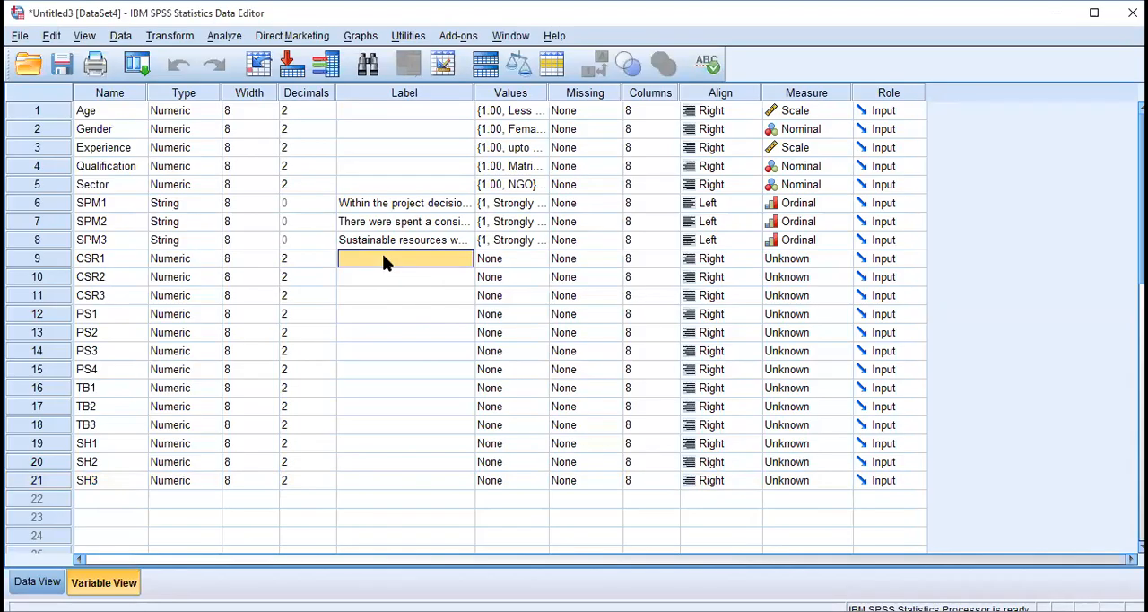
{"action": "key", "text": "shift+Down"}
{"action": "key", "text": "shift+Down"}
{"action": "key", "text": "ctrl+v"}
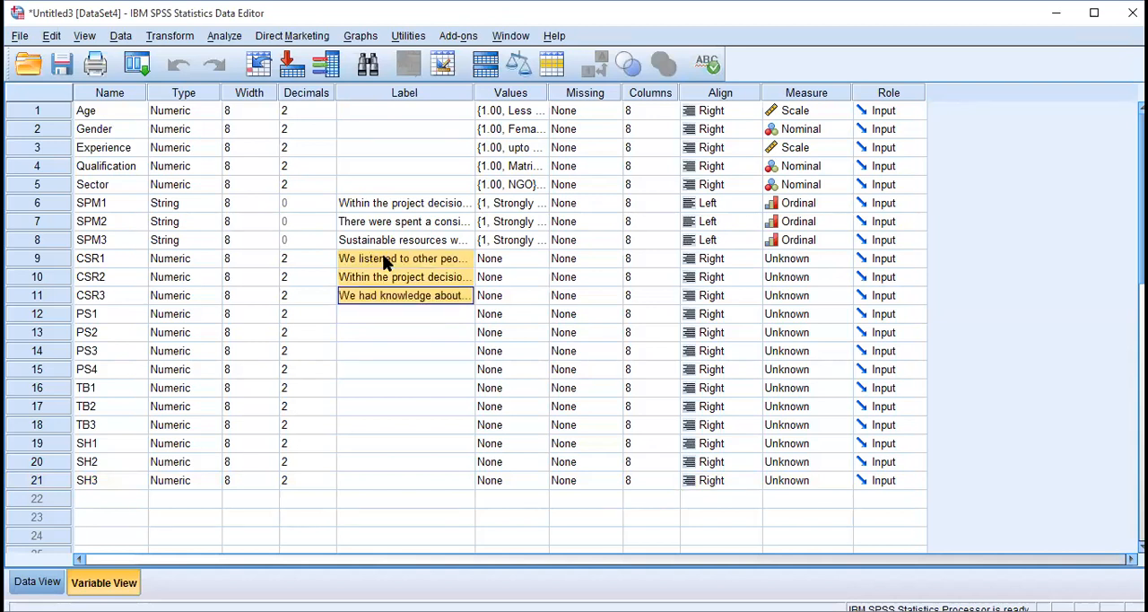
Paste the four project success statements from the questionnaire as the labels of PS1 to PS4.
{"action": "left_click", "coordinate": [388, 316]}
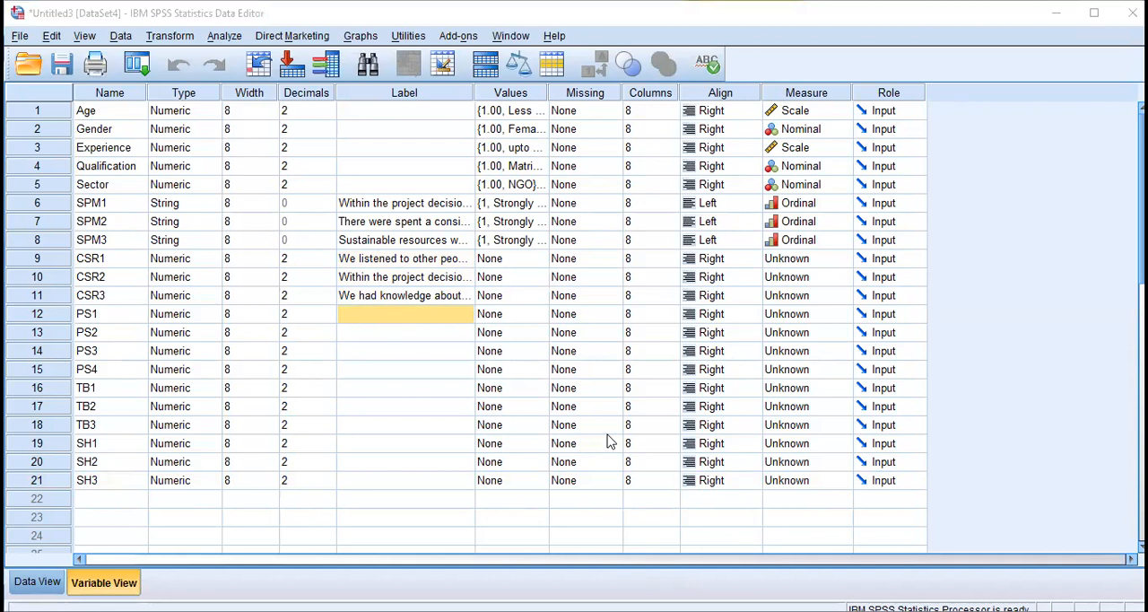
{"action": "key", "text": "shift+Down"}
{"action": "key", "text": "shift+Down"}
{"action": "key", "text": "shift+Down"}
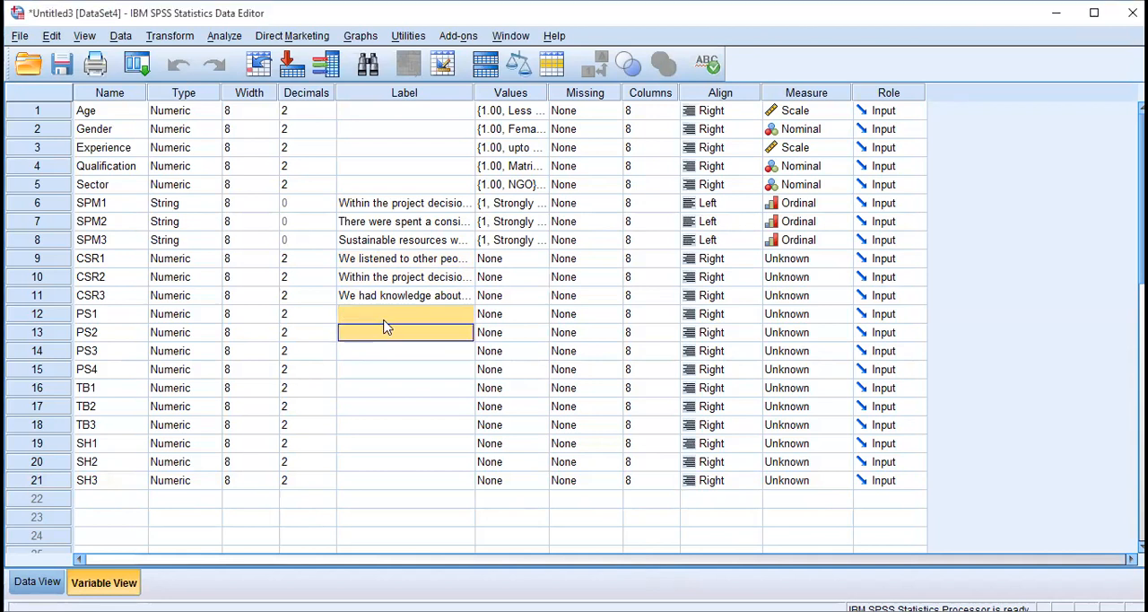
{"action": "key", "text": "ctrl+v"}
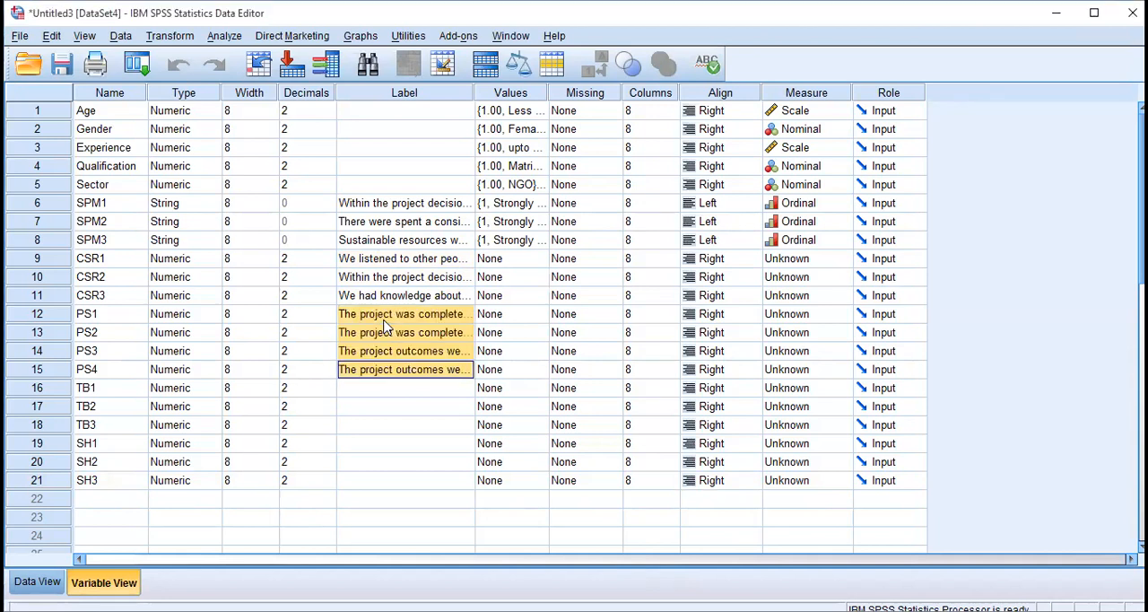
Paste the three team building statements from the questionnaire as the labels of TB1 to TB3.
{"action": "left_click", "coordinate": [406, 392]}
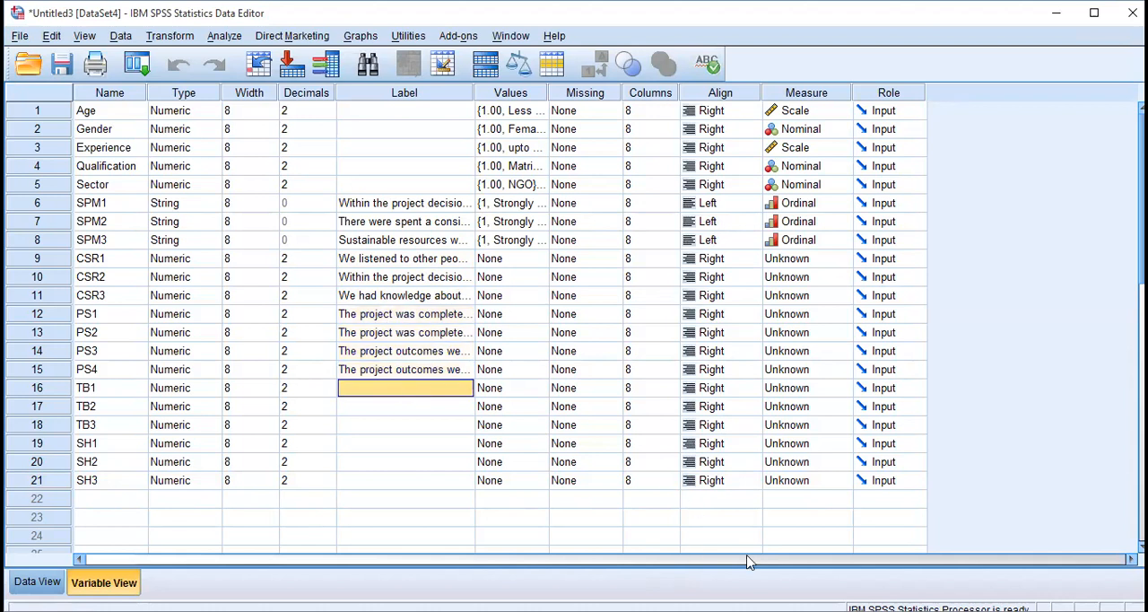
{"action": "key", "text": "alt+Tab"}
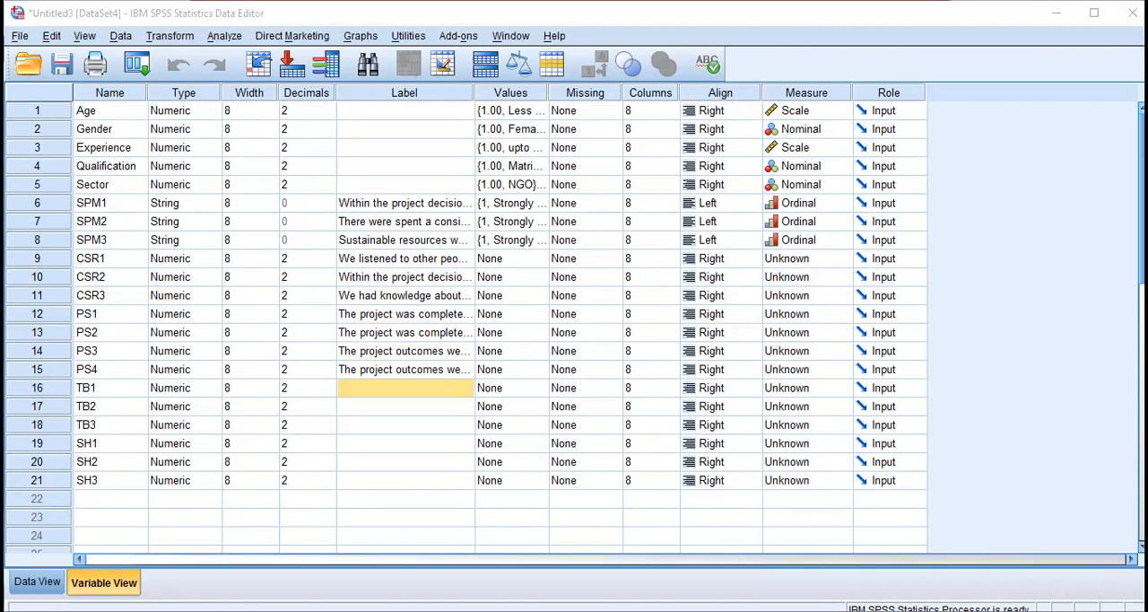
{"action": "key", "text": "alt+Tab"}
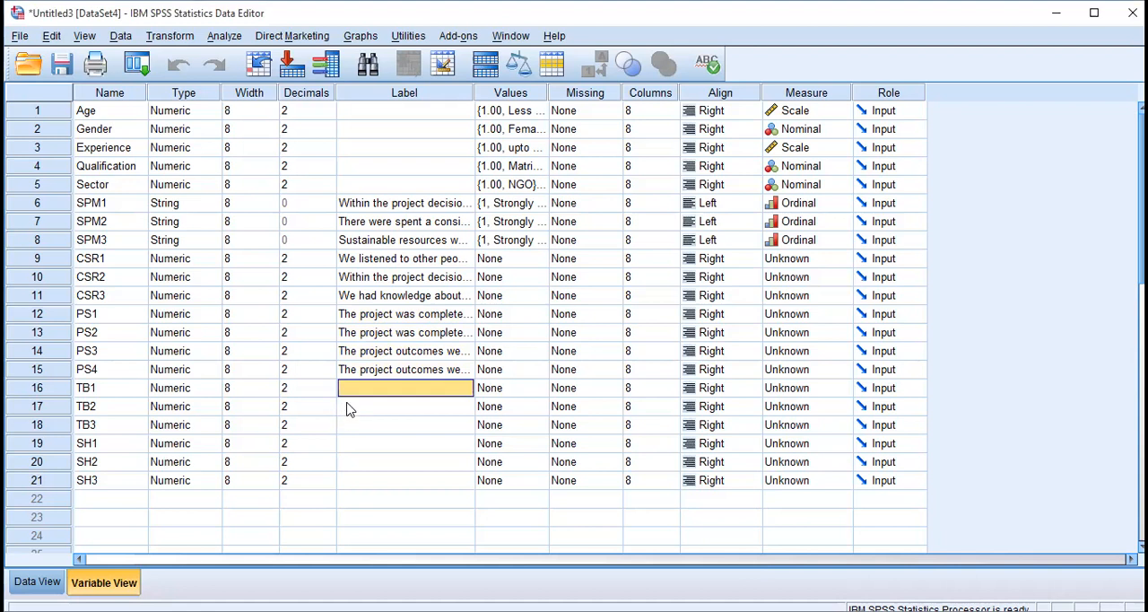
{"action": "key", "text": "shift+Down"}
{"action": "key", "text": "shift+Down"}
{"action": "key", "text": "ctrl+v"}
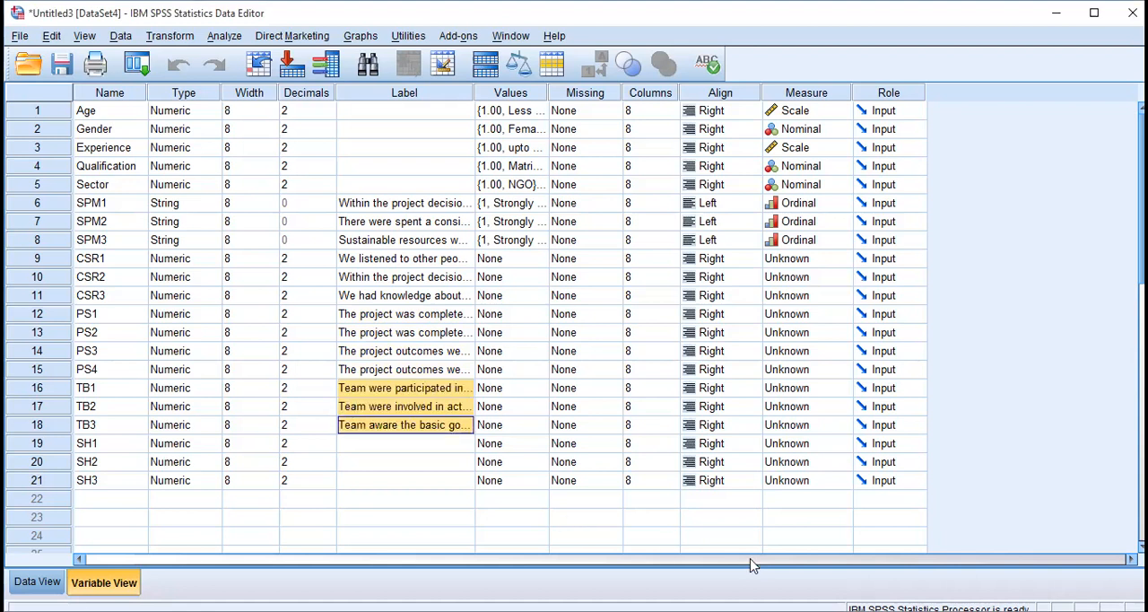
Try to paste the three stakeholder engagement statements together as the labels of SH1 to SH3.
{"action": "key", "text": "alt+Tab"}
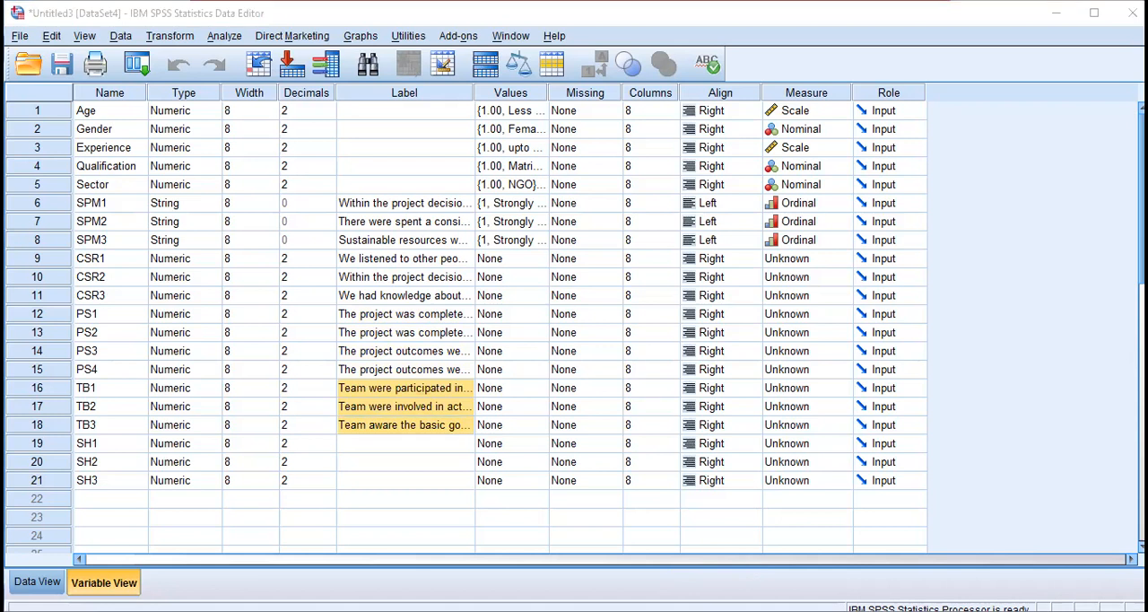
{"action": "left_click", "coordinate": [354, 447]}
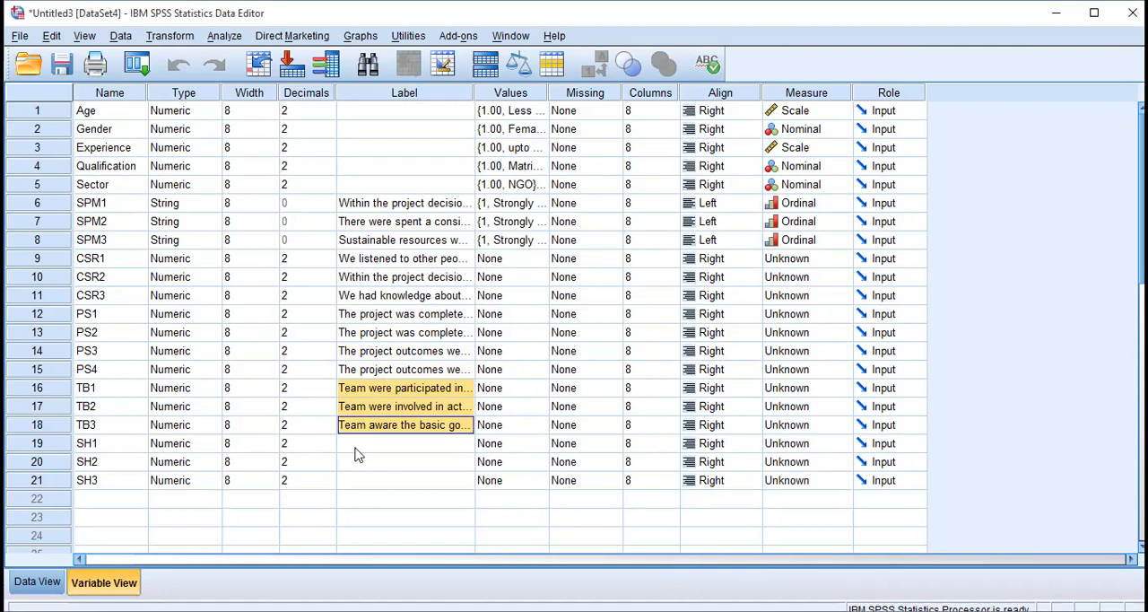
{"action": "key", "text": "ctrl+v"}
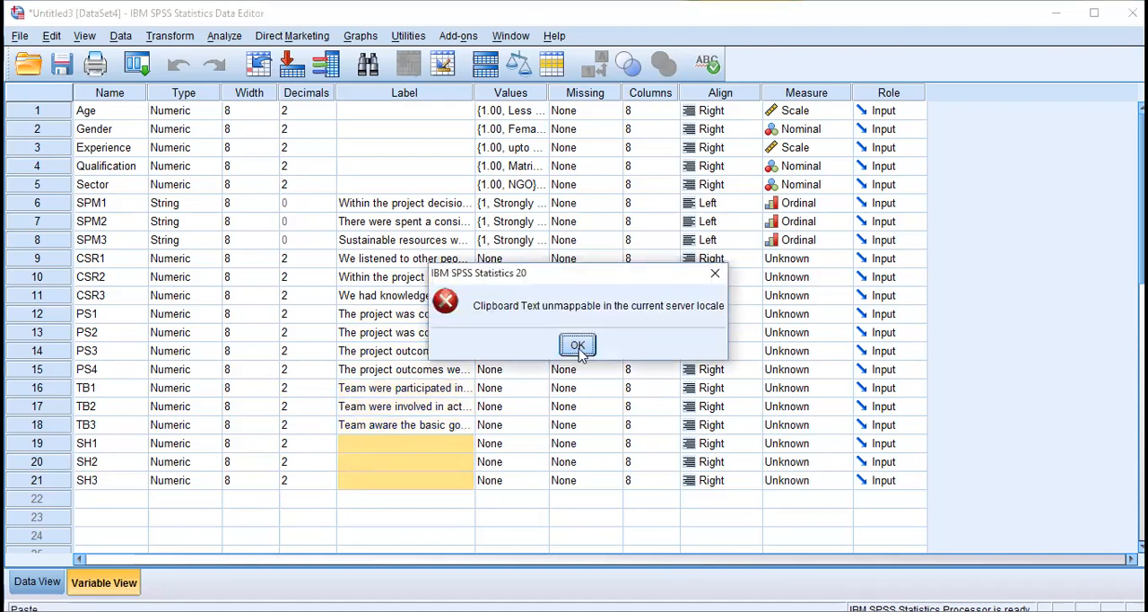
{"action": "left_click", "coordinate": [578, 346]}
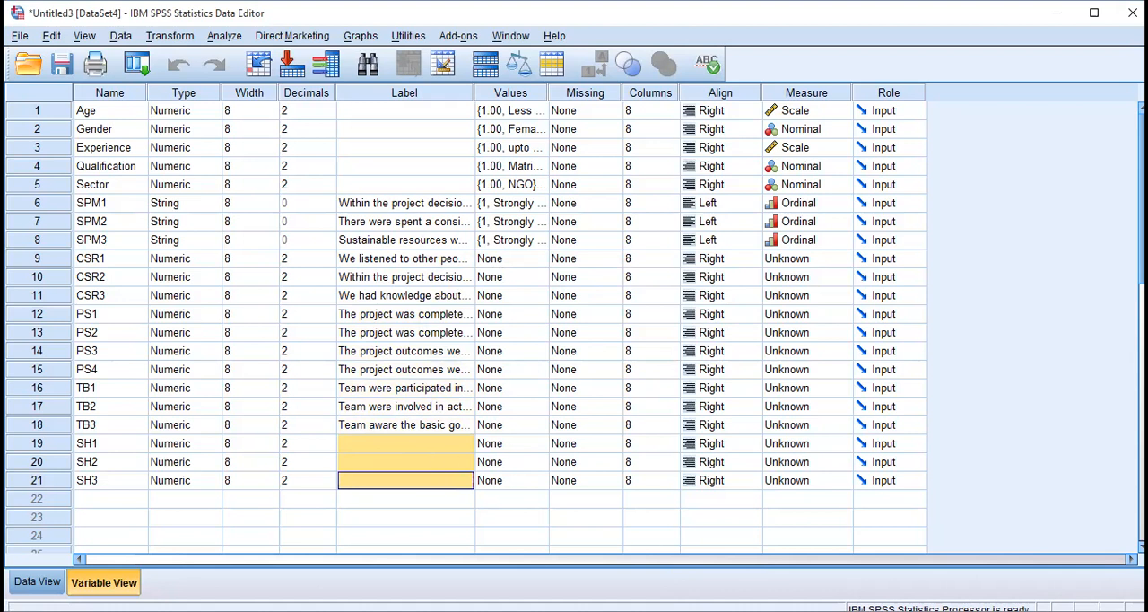
{"action": "left_click", "coordinate": [583, 569]}
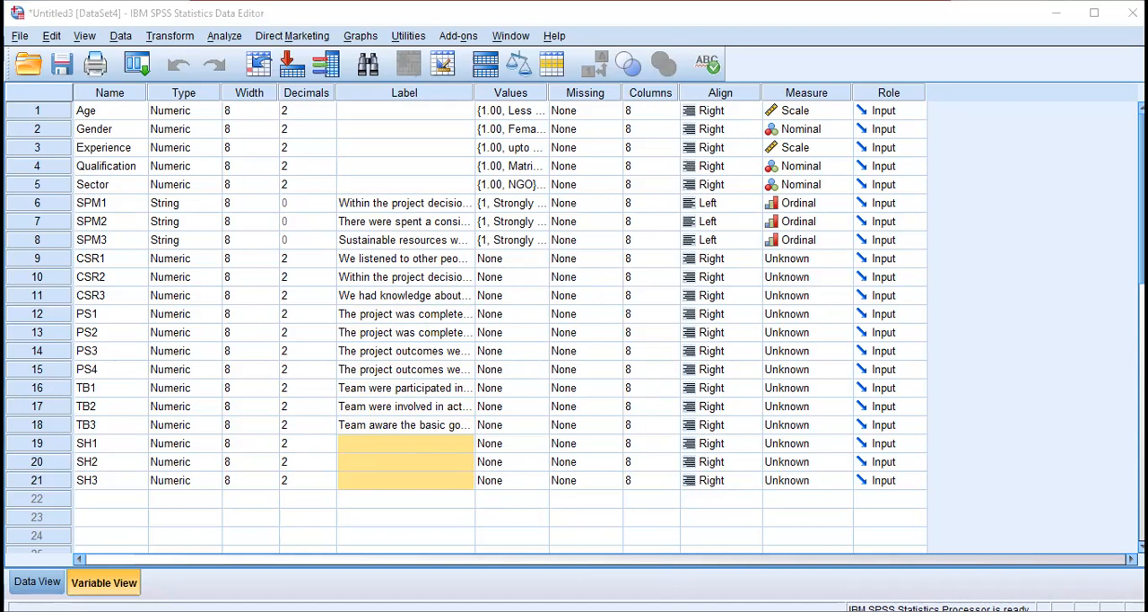
{"action": "left_click", "coordinate": [411, 432]}
{"action": "key", "text": "Down"}
{"action": "key", "text": "shift+Down"}
{"action": "key", "text": "shift+Down"}
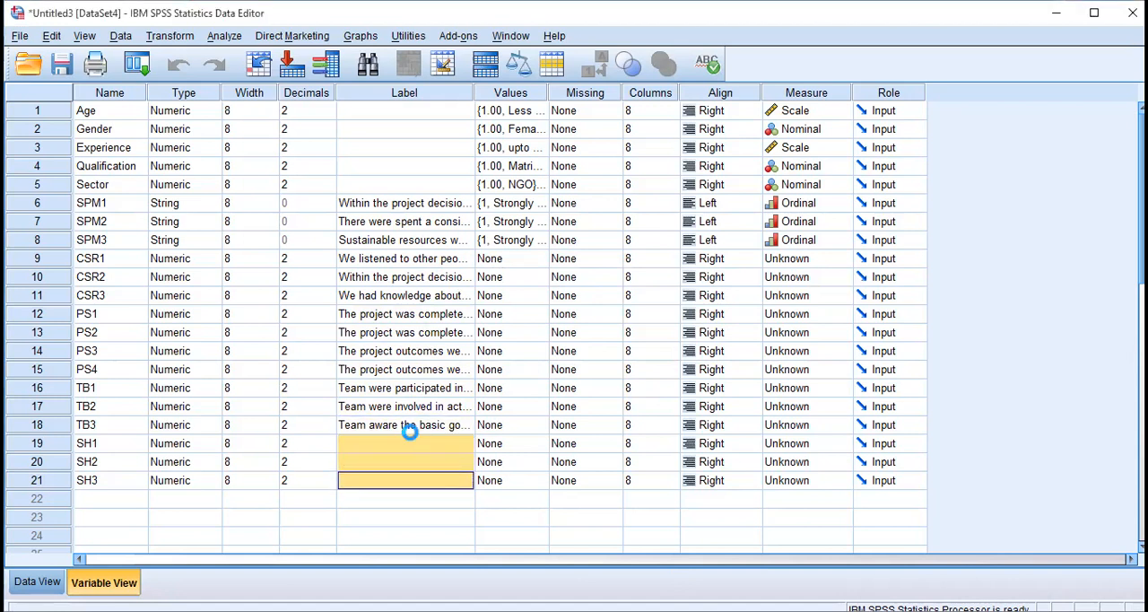
{"action": "key", "text": "ctrl+v"}
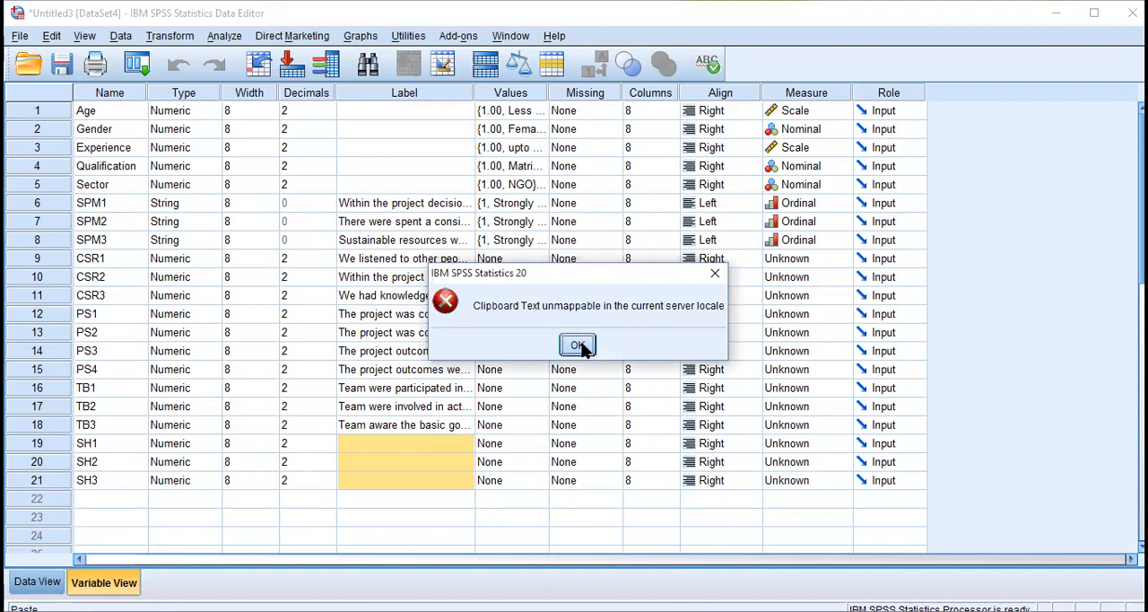
{"action": "left_click", "coordinate": [579, 347]}
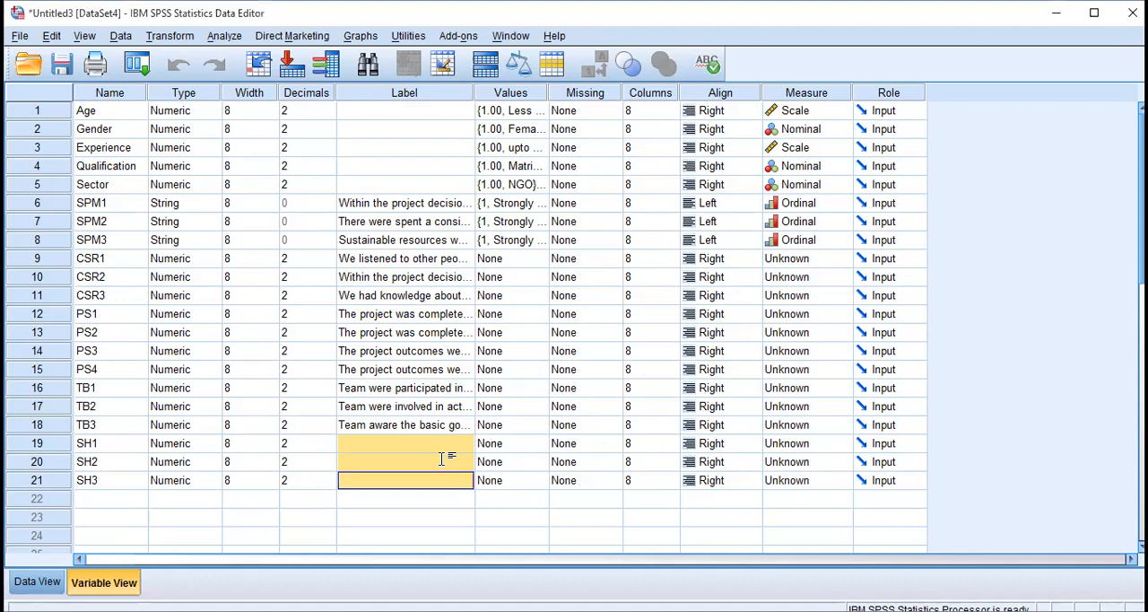
Paste the first two stakeholder engagement statements one at a time as the labels of SH1 and SH2.
{"action": "key", "text": "alt+Tab"}
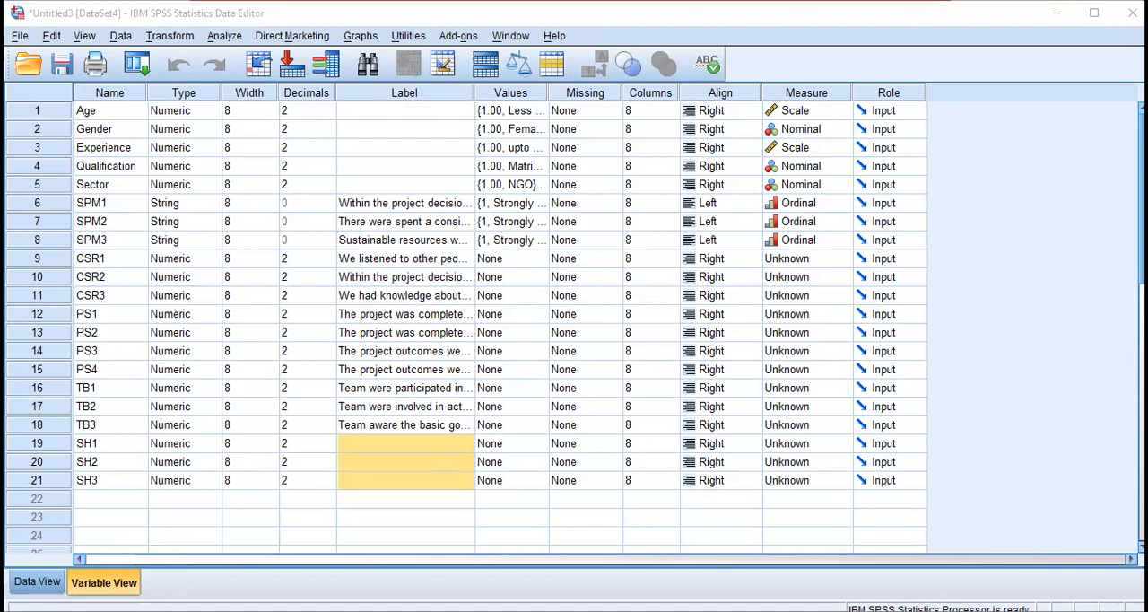
{"action": "left_click", "coordinate": [405, 446]}
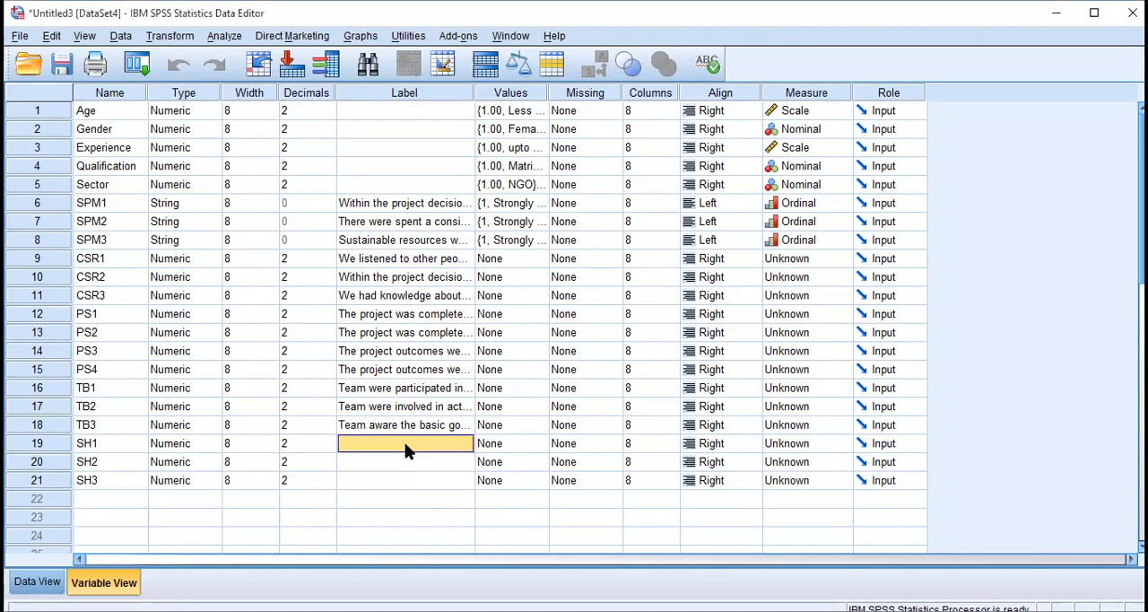
{"action": "key", "text": "ctrl+v"}
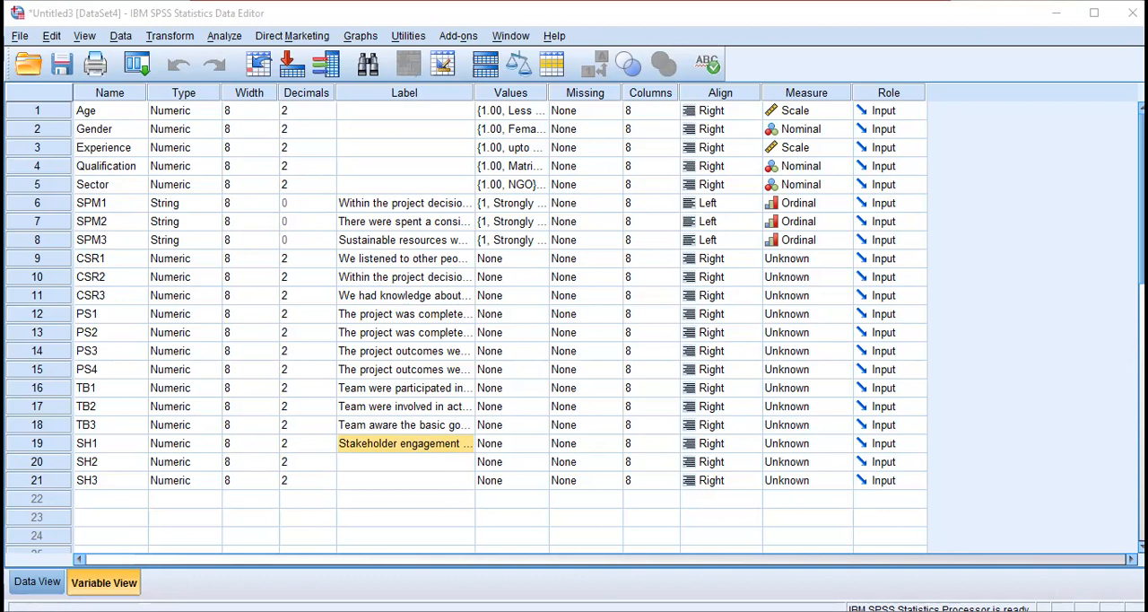
{"action": "left_click", "coordinate": [385, 462]}
{"action": "key", "text": "ctrl+v"}
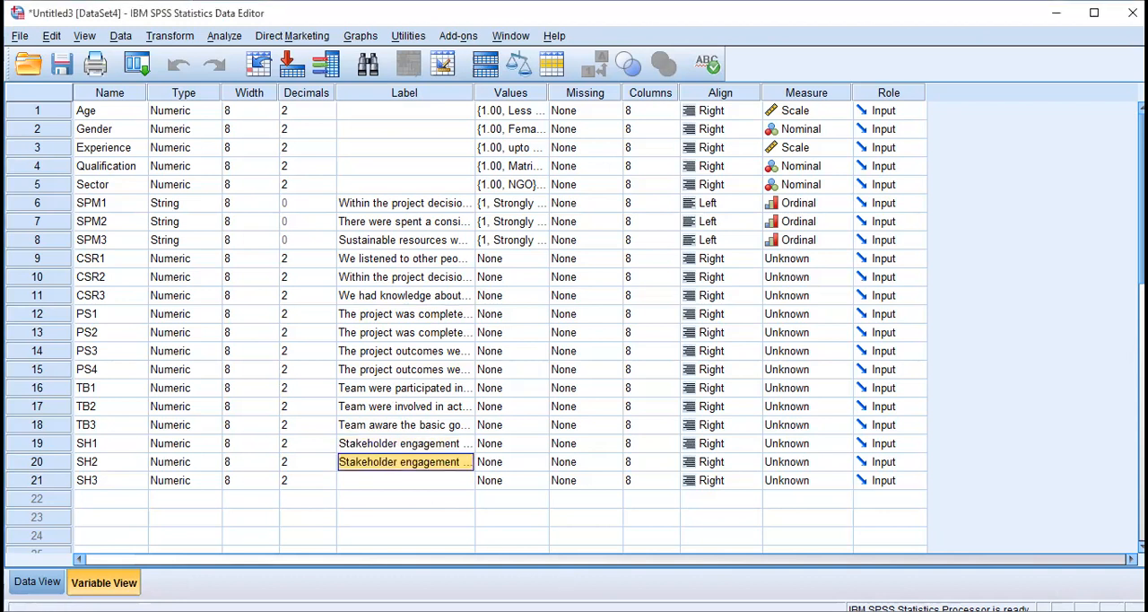
Try to paste the third stakeholder engagement statement as the label of SH3.
{"action": "key", "text": "alt+Tab"}
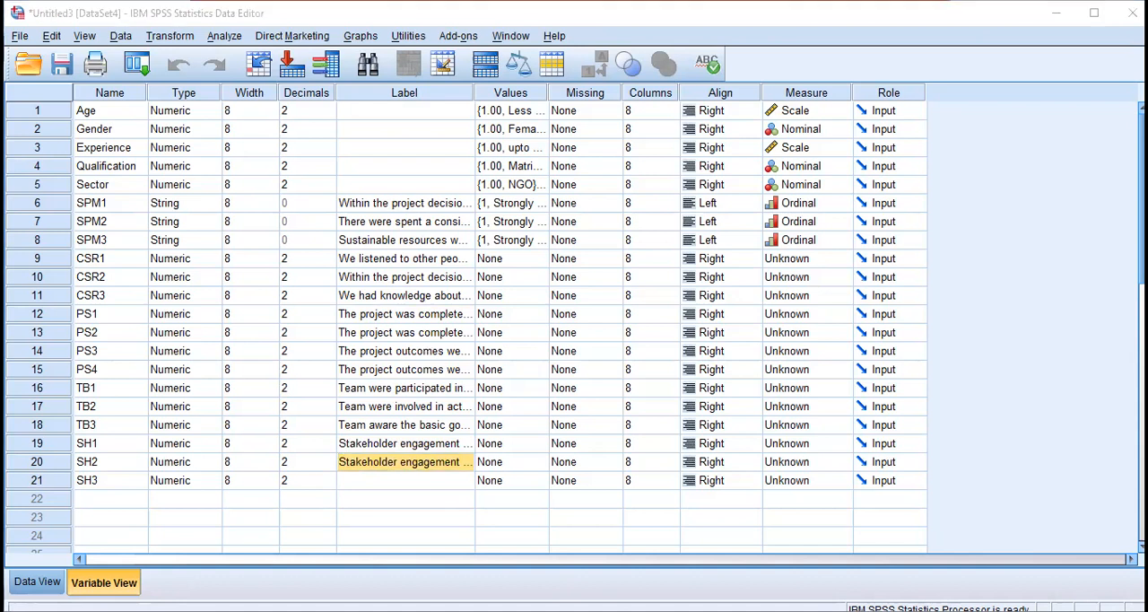
{"action": "left_click", "coordinate": [361, 484]}
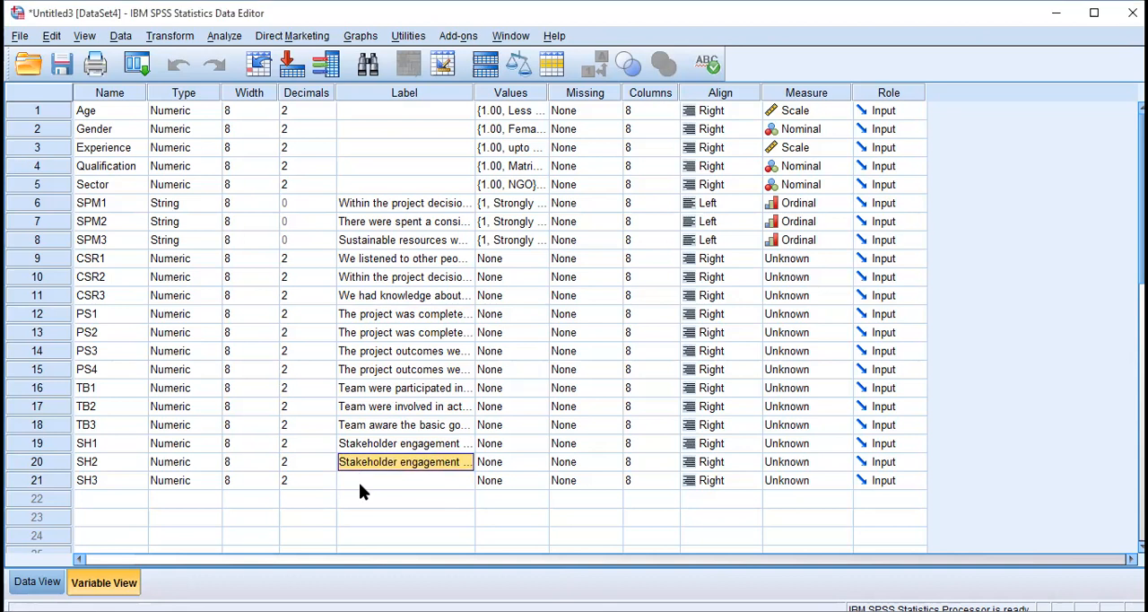
{"action": "left_click", "coordinate": [362, 484]}
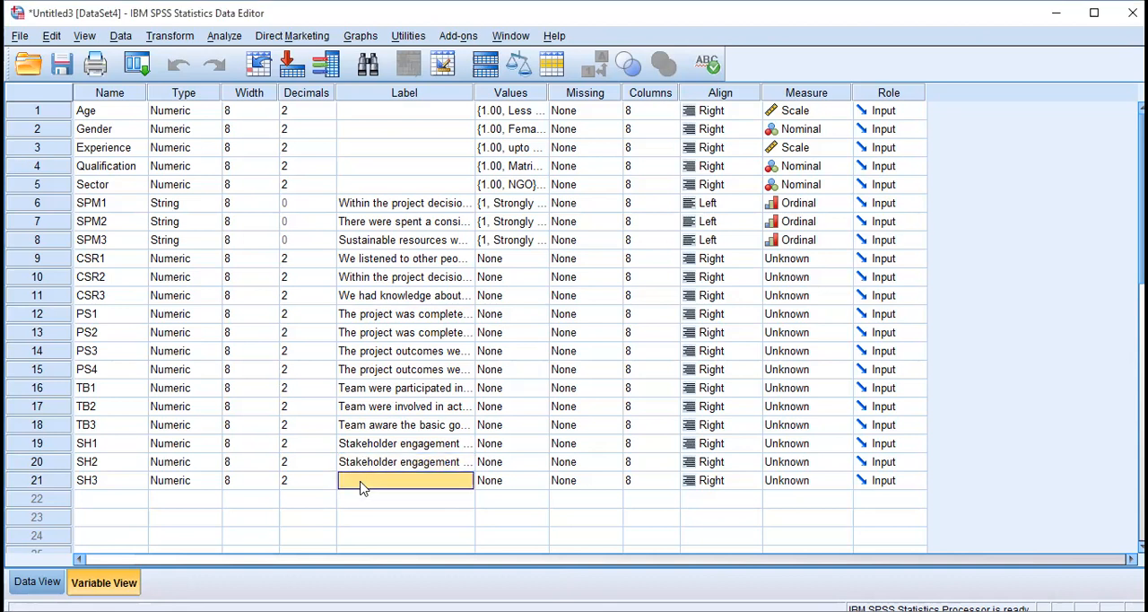
{"action": "key", "text": "ctrl+v"}
{"action": "left_click", "coordinate": [578, 342]}
{"action": "key", "text": "alt+Tab"}
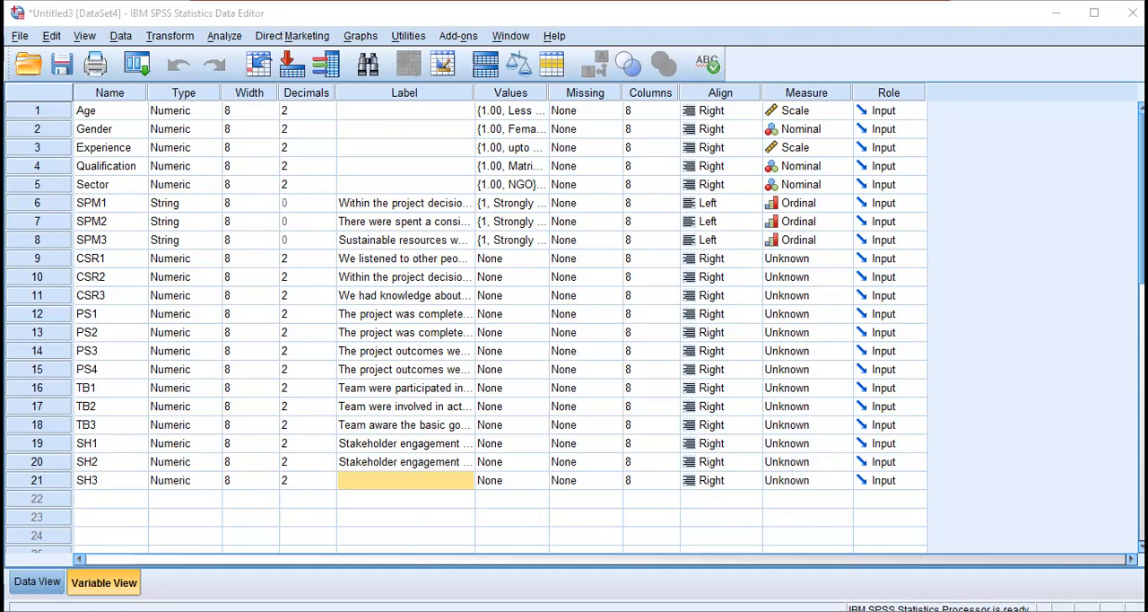
{"action": "left_click", "coordinate": [416, 484]}
{"action": "double_click", "coordinate": [416, 484]}
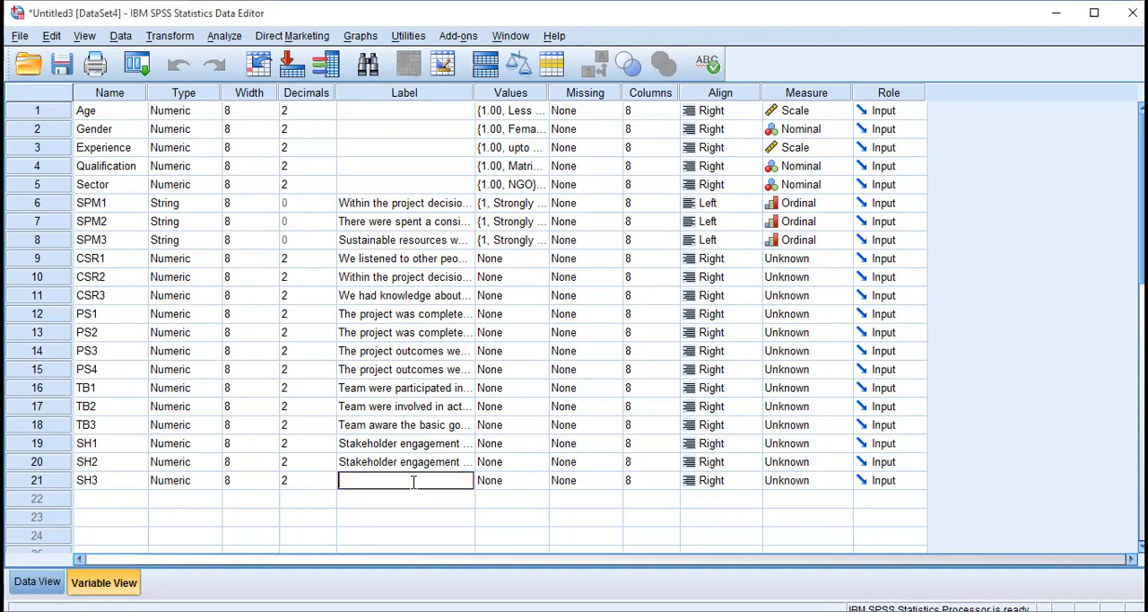
{"action": "type", "text": "Stakeholder participated in defining environmental performance indicators a corporation should use and report on"}
{"action": "key", "text": "Return"}
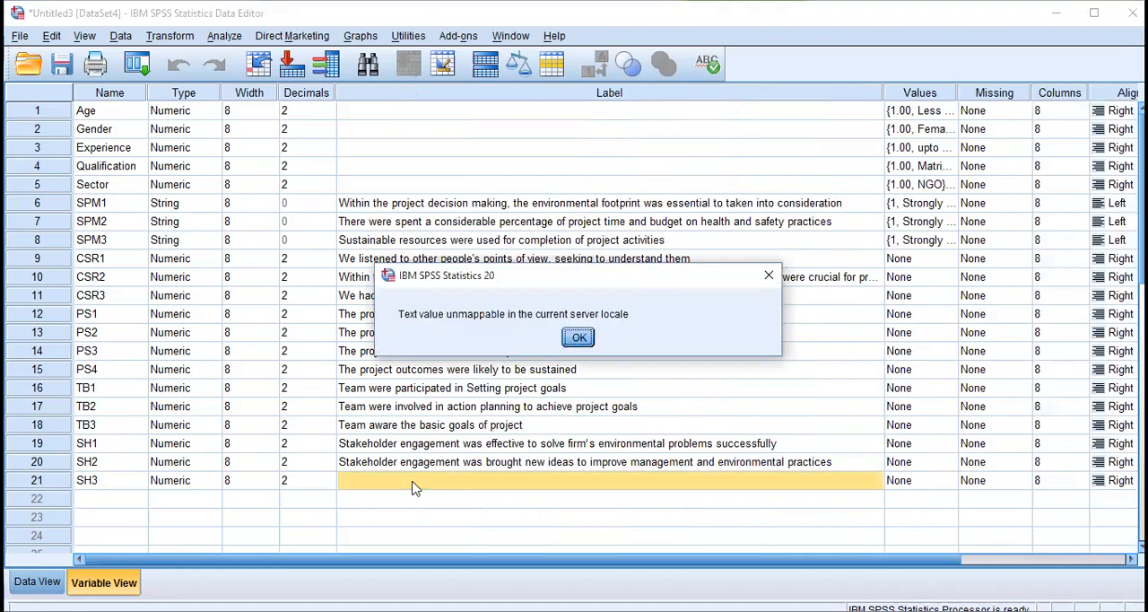
{"action": "key", "text": "Return"}
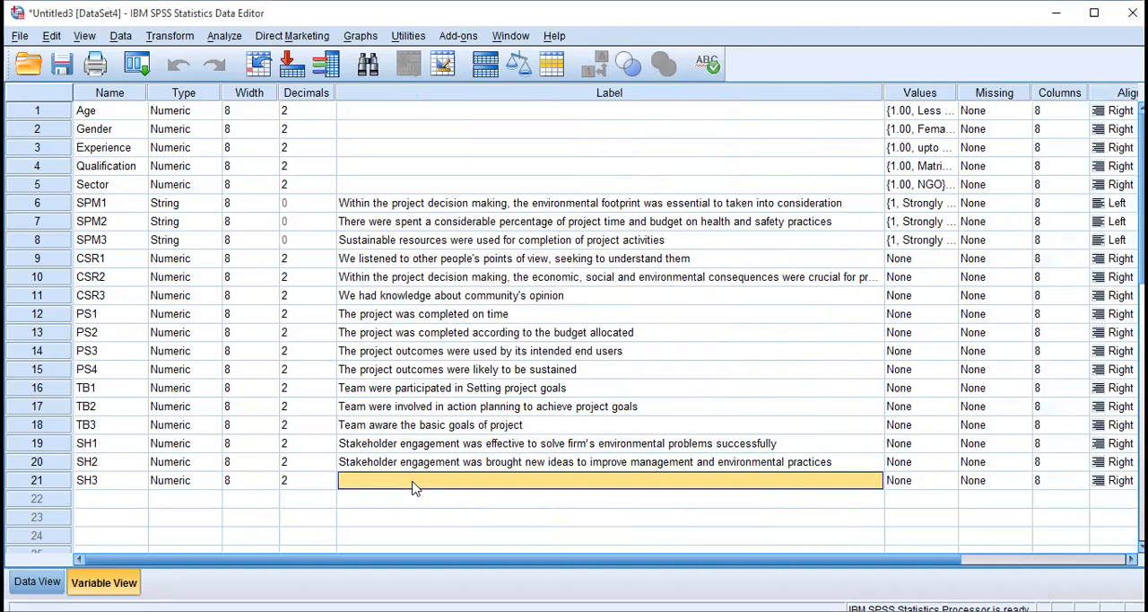
Enter "Stakeholder engagement helpful to accomplish project phases" as the label of SH3.
{"action": "type", "text": "Stake"}
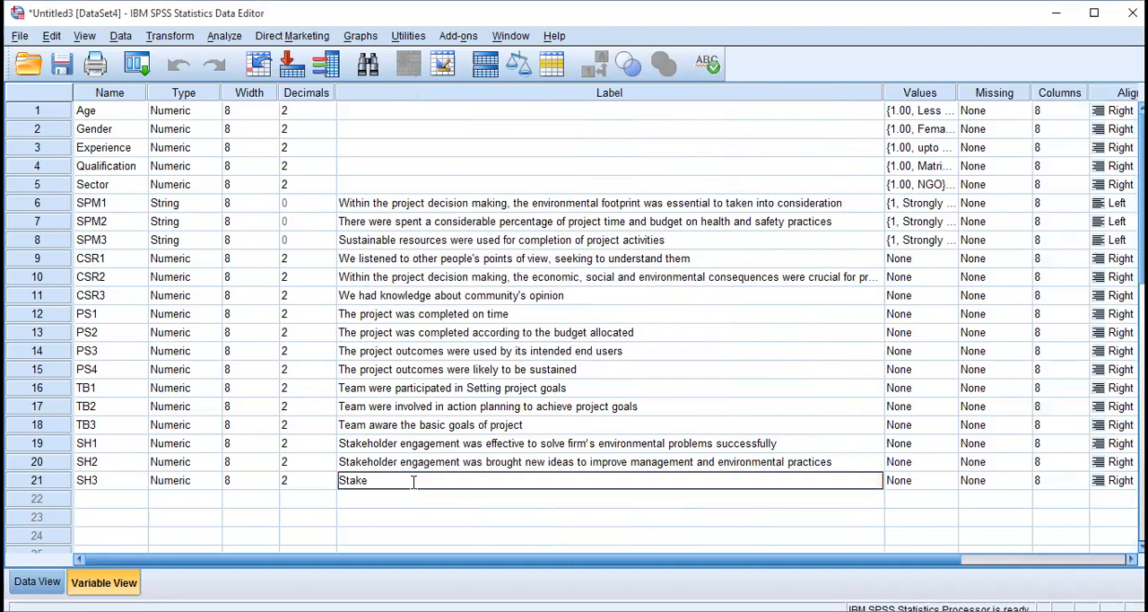
{"action": "type", "text": "holder engagemen"}
{"action": "key", "text": "BackSpace"}
{"action": "type", "text": "h"}
{"action": "key", "text": "BackSpace"}
{"action": "type", "text": "helpful to accomplishe"}
{"action": "key", "text": "BackSpace"}
{"action": "type", "text": "project pha"}
{"action": "key", "text": "BackSpace"}
{"action": "type", "text": "phases"}
{"action": "key", "text": "Return"}
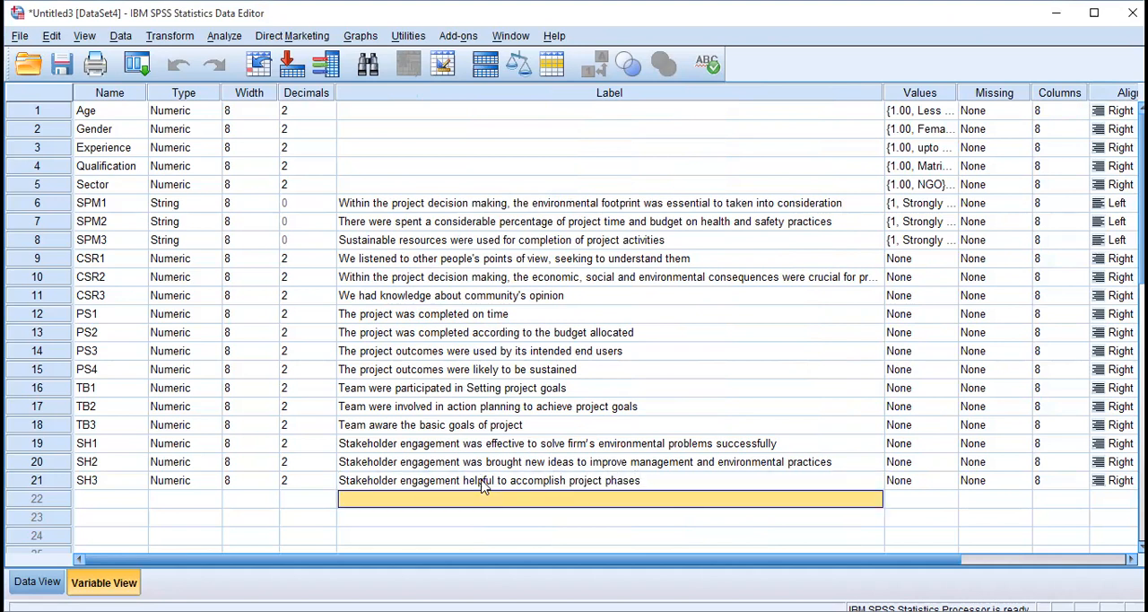
Narrow the Label column so that all columns through Role fit in the variable grid.
{"action": "key", "text": "Up"}
{"action": "key", "text": "Up"}
{"action": "key", "text": "Up"}
{"action": "key", "text": "Up"}
{"action": "key", "text": "Up"}
{"action": "key", "text": "Up"}
{"action": "key", "text": "Up"}
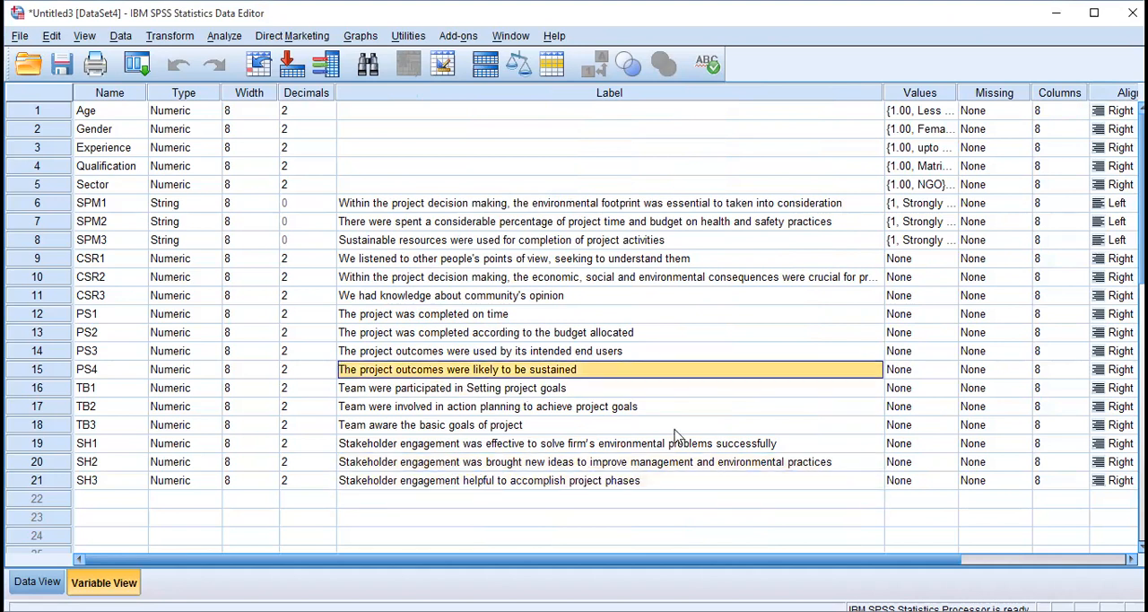
{"action": "left_click_drag", "start_coordinate": [883, 92], "coordinate": [563, 145]}
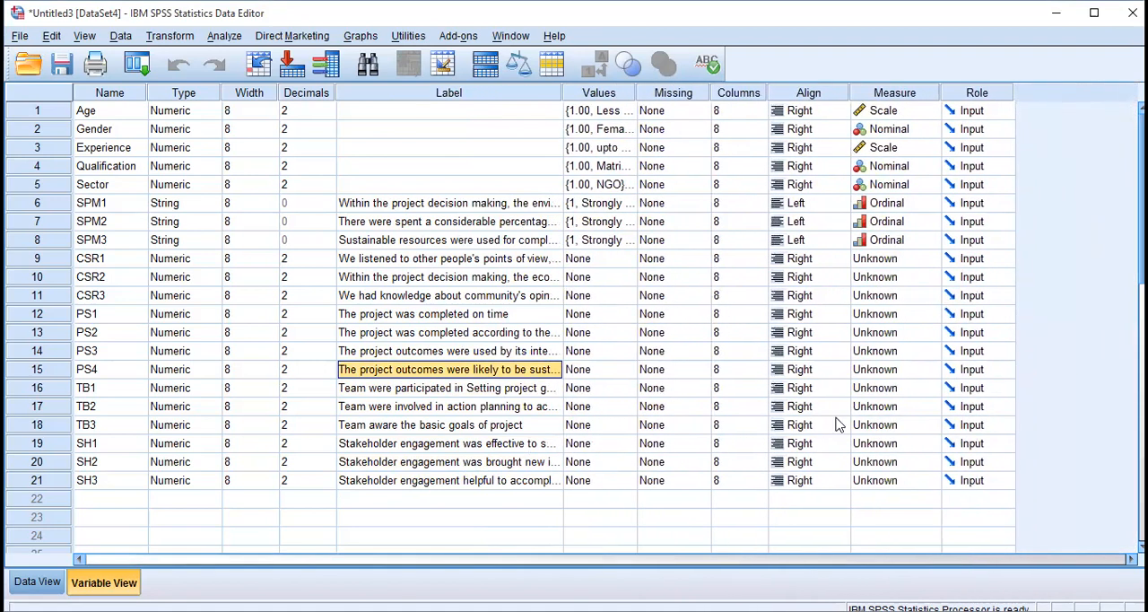
Set the measurement level of CSR1 to Ordinal.
{"action": "left_click", "coordinate": [903, 259]}
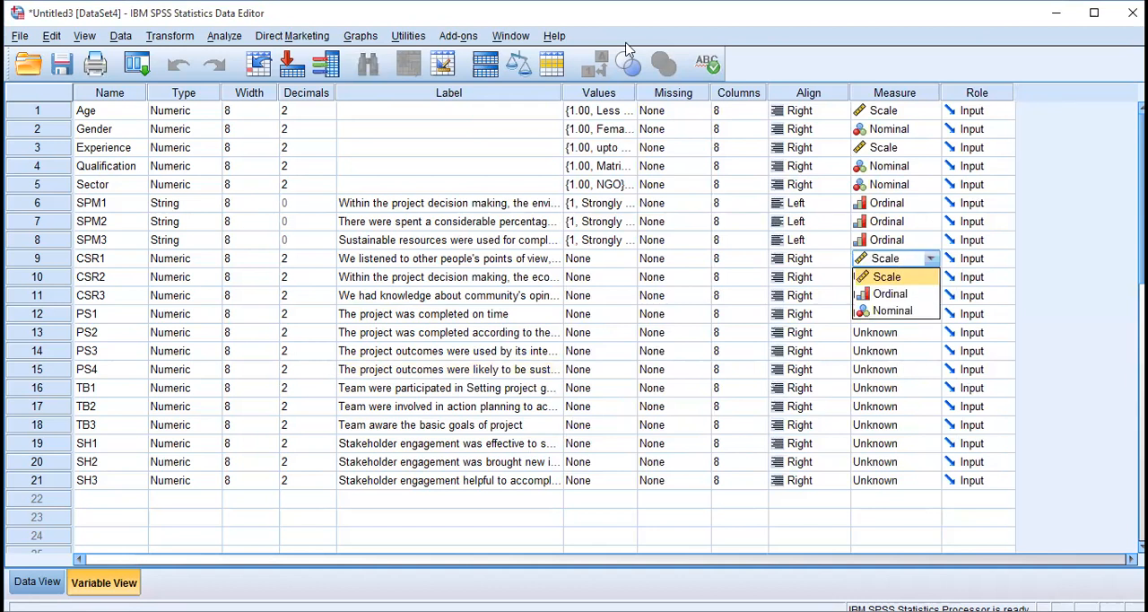
{"action": "left_click", "coordinate": [993, 521]}
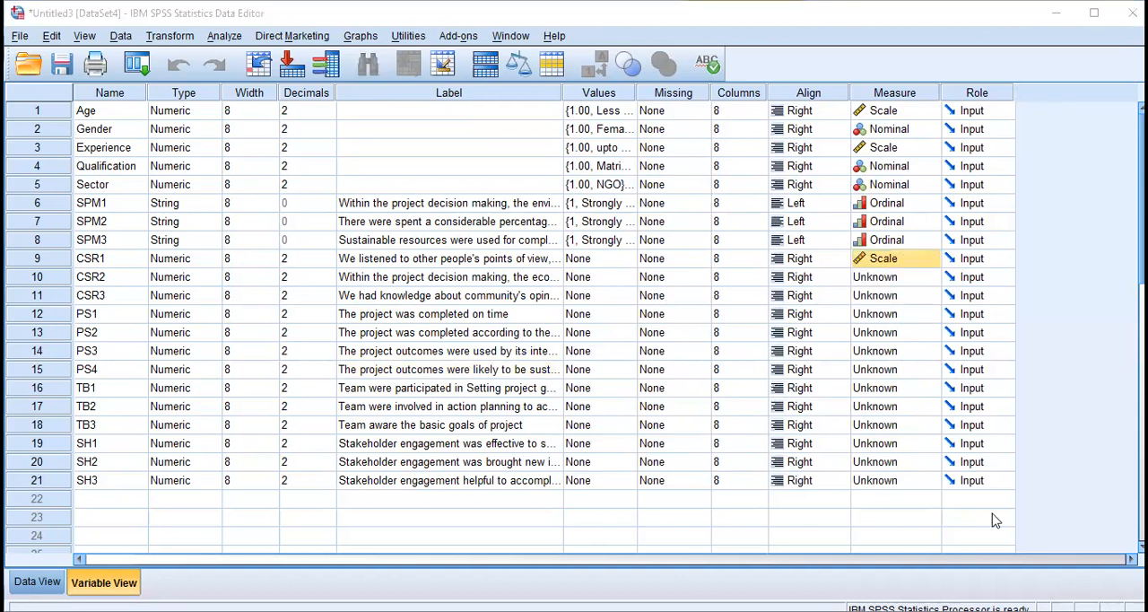
{"action": "left_click", "coordinate": [902, 266]}
{"action": "left_click", "coordinate": [902, 295]}
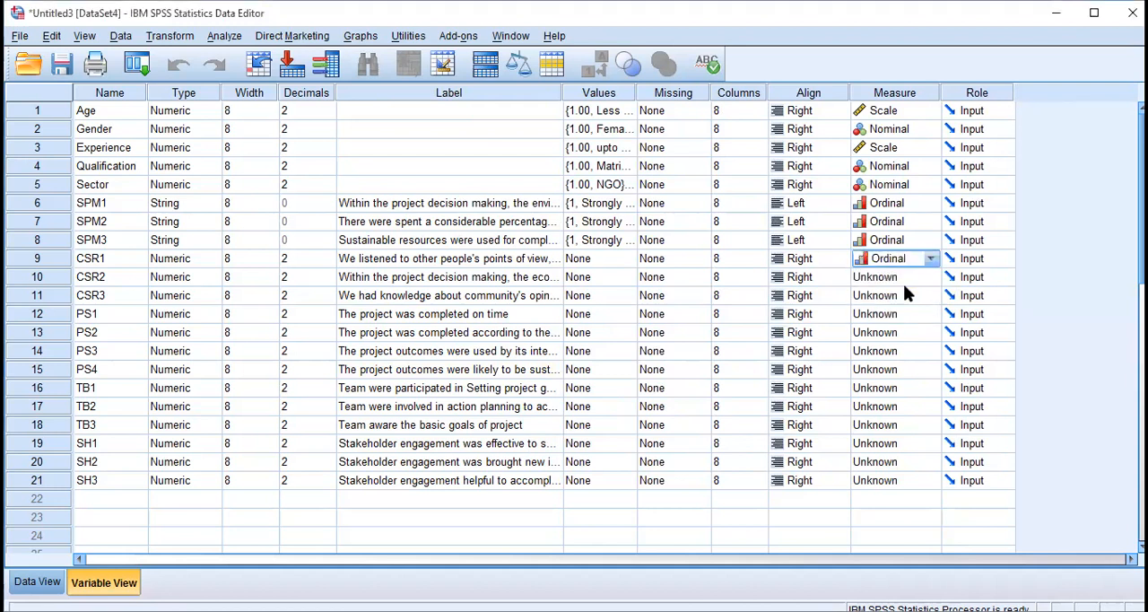
Set the measurement level of CSR2 and CSR3 to Ordinal.
{"action": "left_click", "coordinate": [904, 278]}
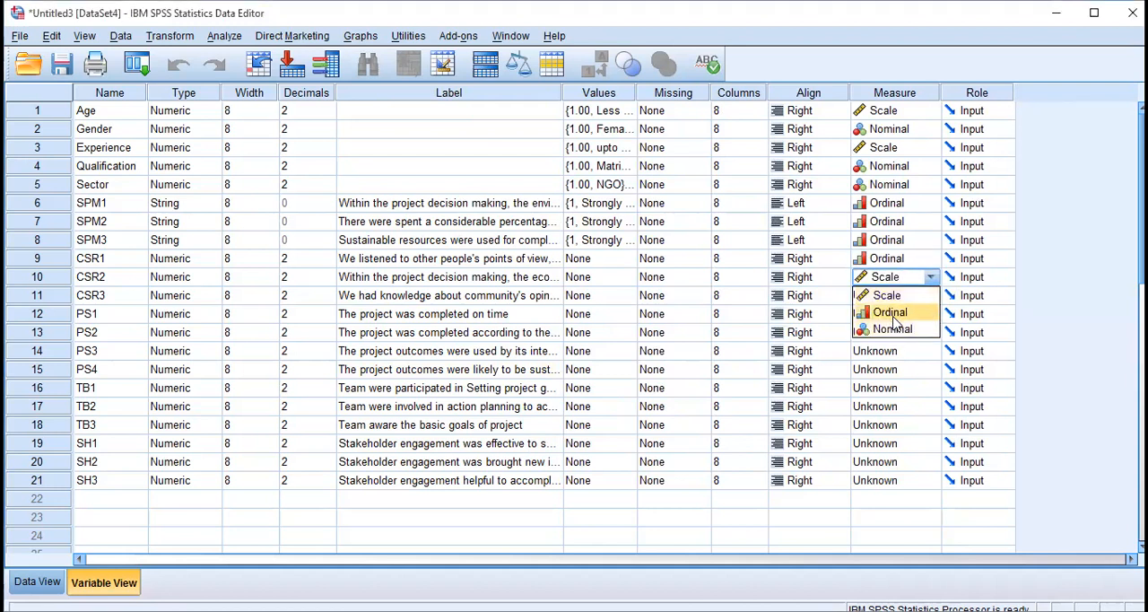
{"action": "left_click", "coordinate": [892, 311]}
{"action": "left_click", "coordinate": [891, 299]}
{"action": "left_click", "coordinate": [891, 332]}
Set the measurement level of the four project success items, PS1 through PS4, to Ordinal.
{"action": "left_click", "coordinate": [891, 315]}
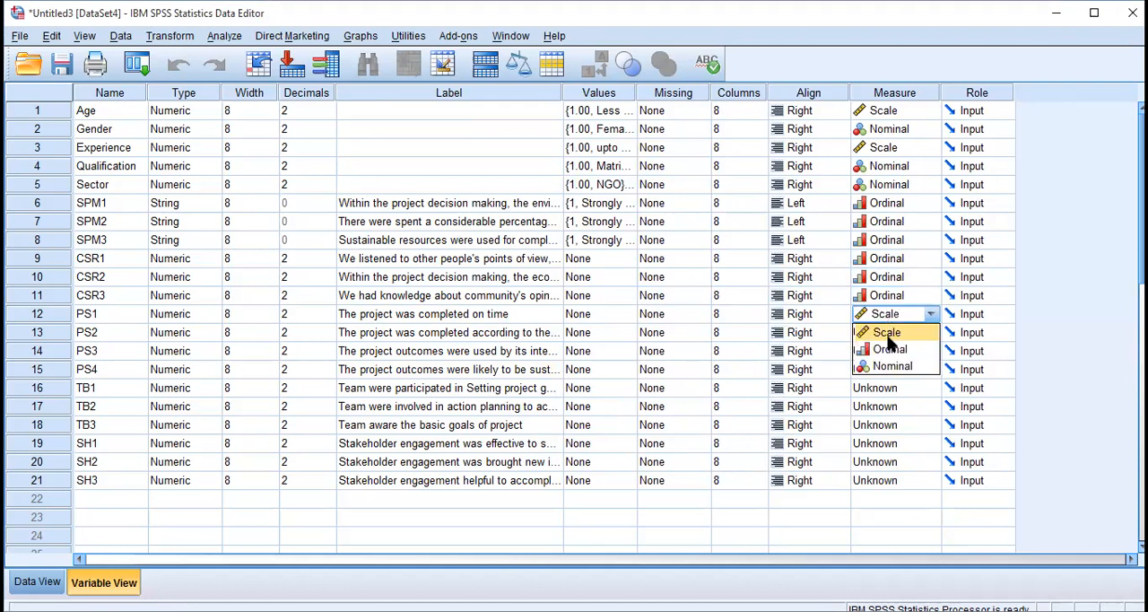
{"action": "left_click", "coordinate": [889, 351]}
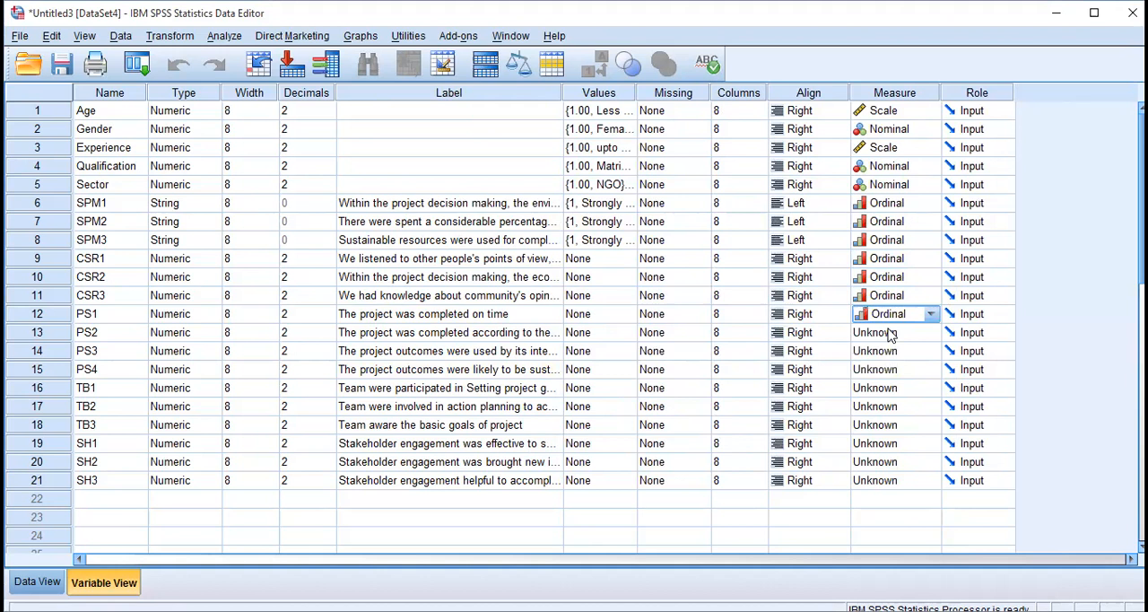
{"action": "left_click", "coordinate": [890, 334]}
{"action": "left_click", "coordinate": [890, 368]}
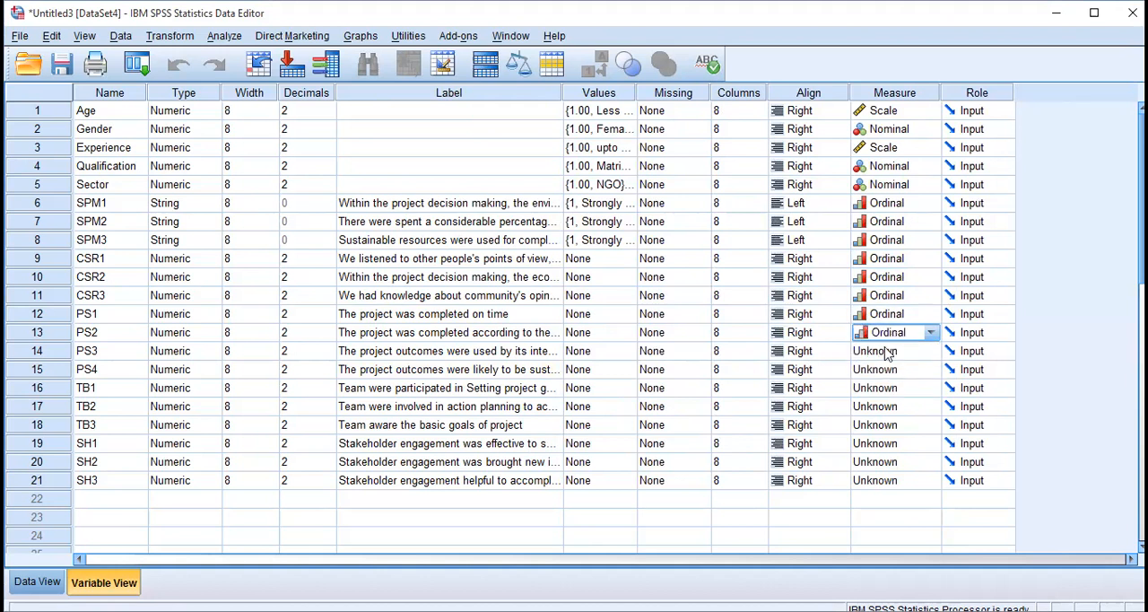
{"action": "left_click", "coordinate": [885, 352]}
{"action": "left_click", "coordinate": [885, 387]}
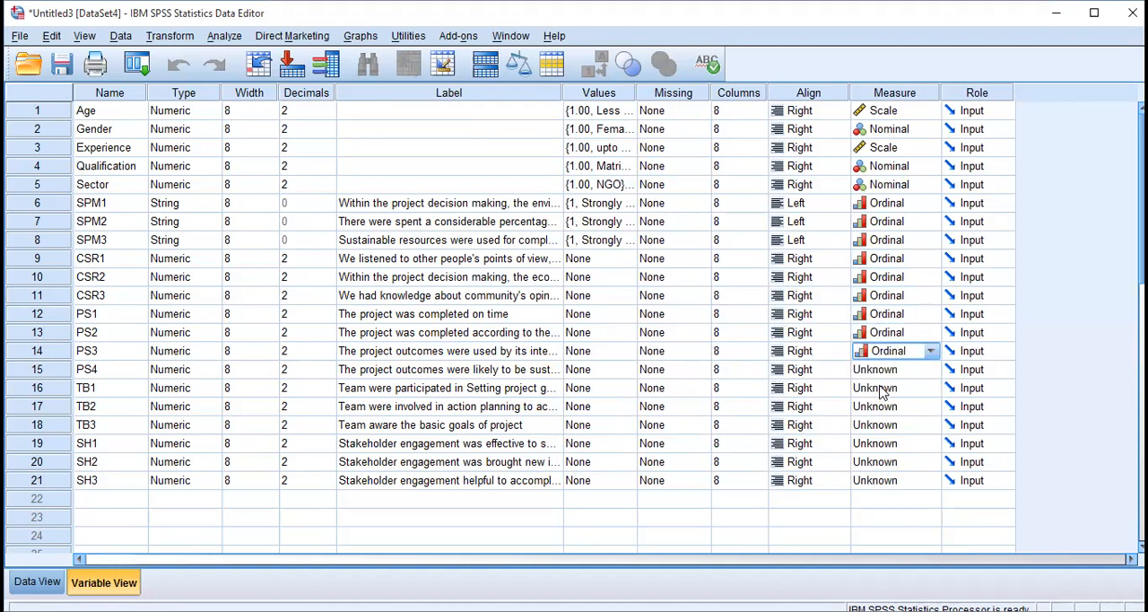
{"action": "left_click", "coordinate": [892, 375]}
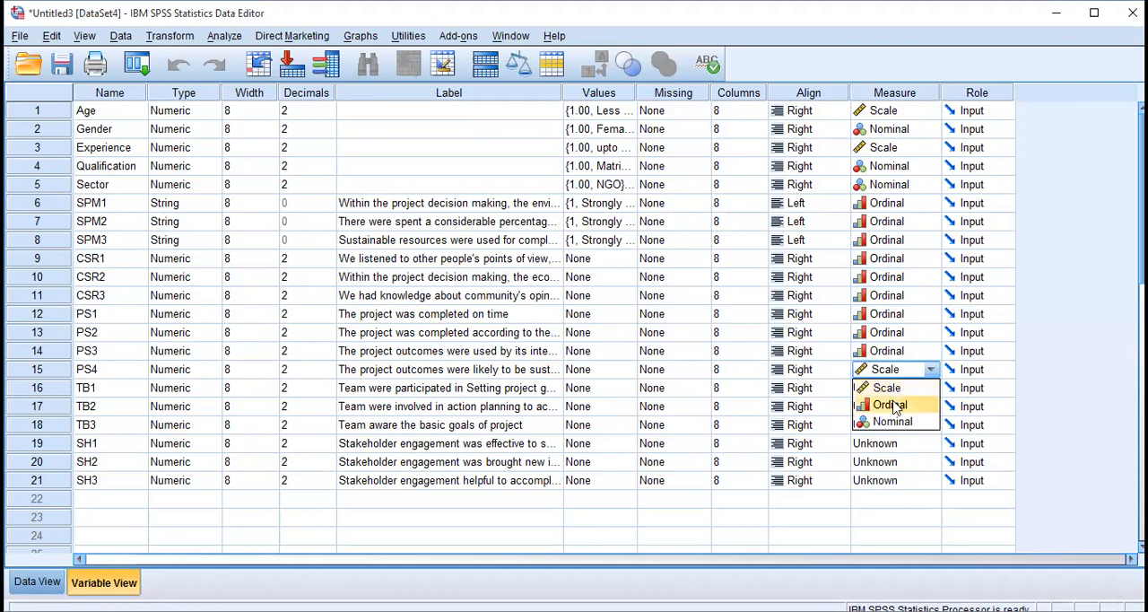
{"action": "left_click", "coordinate": [897, 406]}
Set the measurement level of the team items TB1, TB2 and TB3 to Ordinal.
{"action": "left_click", "coordinate": [904, 389]}
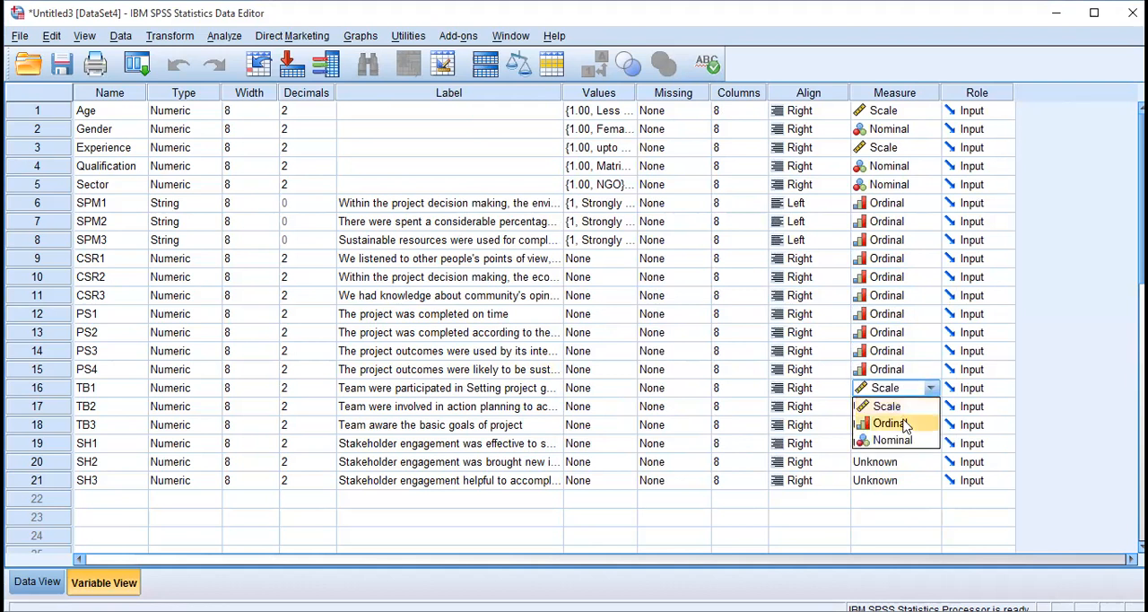
{"action": "left_click", "coordinate": [903, 419]}
{"action": "left_click", "coordinate": [897, 394]}
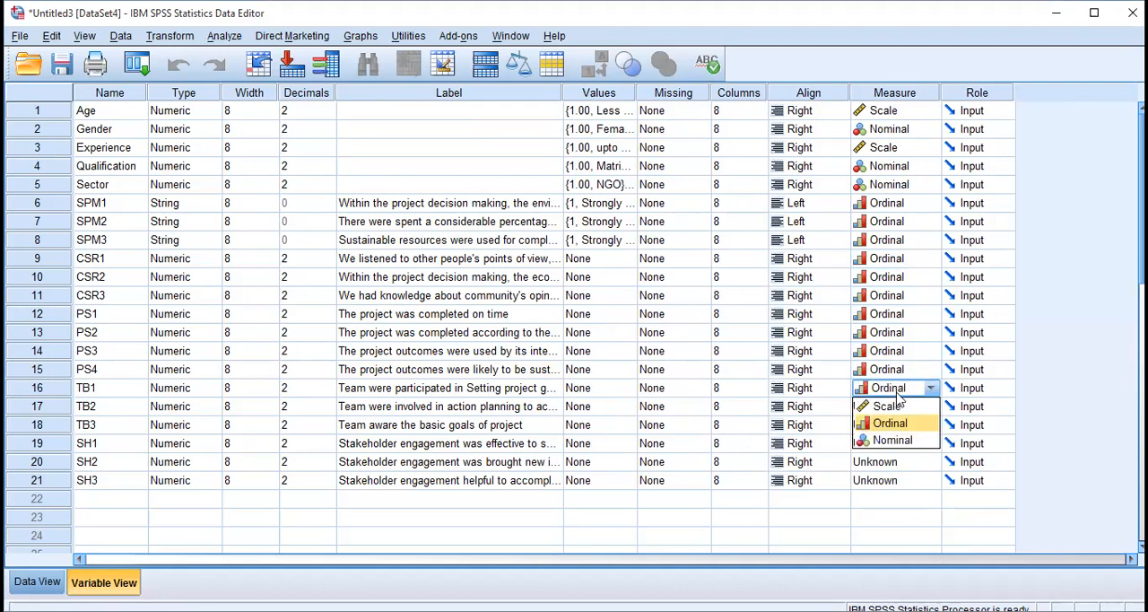
{"action": "left_click", "coordinate": [843, 411]}
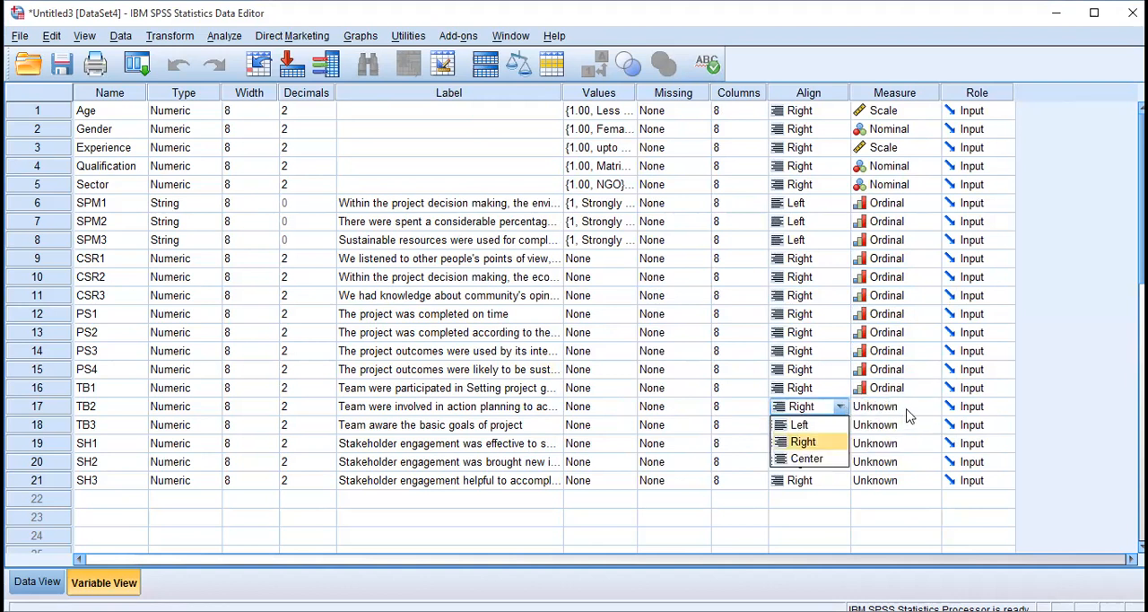
{"action": "left_click", "coordinate": [906, 411]}
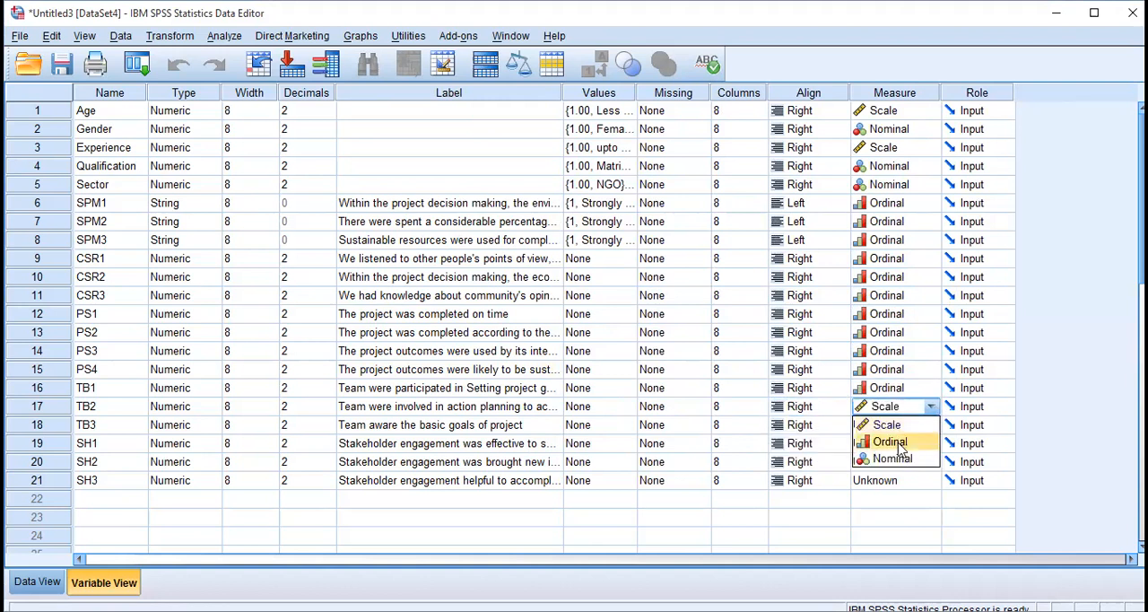
{"action": "left_click", "coordinate": [901, 439]}
{"action": "left_click", "coordinate": [897, 427]}
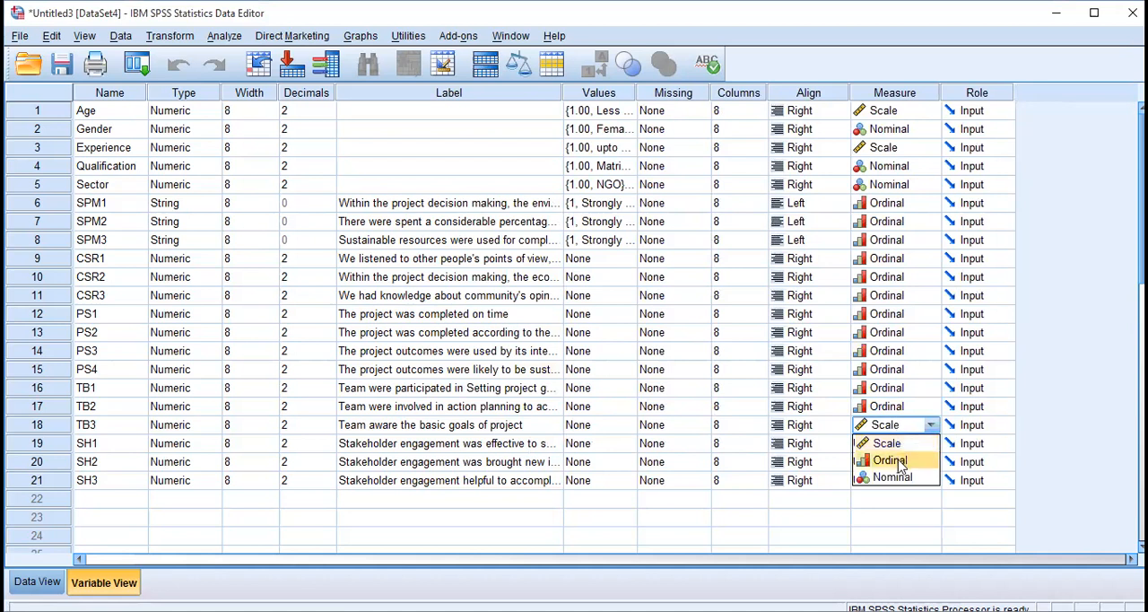
{"action": "left_click", "coordinate": [901, 459]}
Set the measurement level of the stakeholder items SH1, SH2 and SH3 to Ordinal.
{"action": "left_click", "coordinate": [900, 444]}
{"action": "left_click", "coordinate": [895, 477]}
{"action": "left_click", "coordinate": [895, 463]}
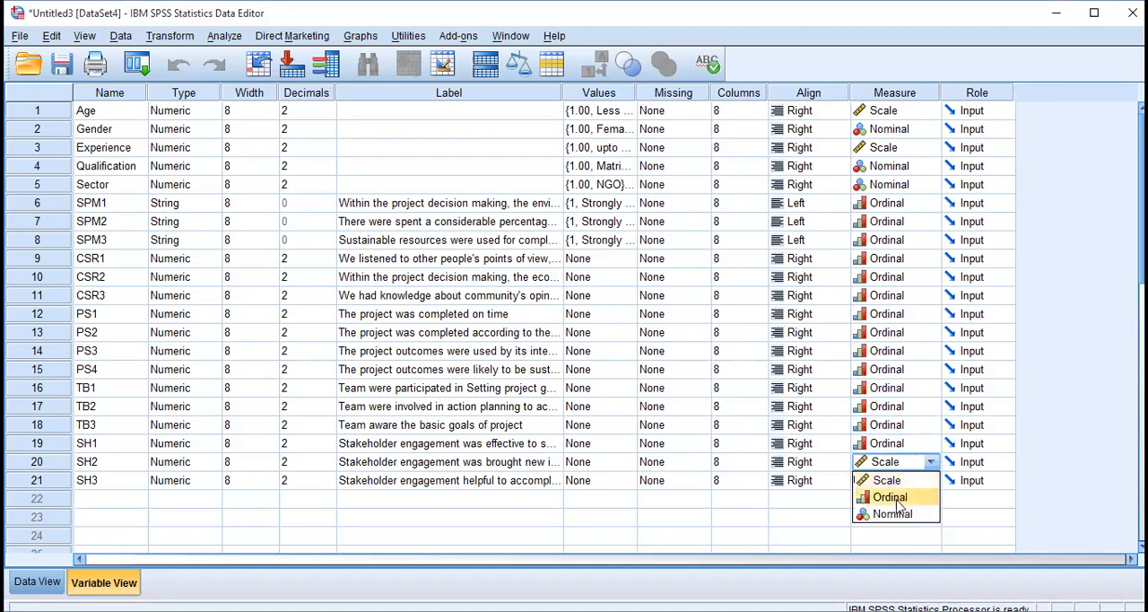
{"action": "left_click", "coordinate": [899, 498]}
{"action": "left_click", "coordinate": [897, 479]}
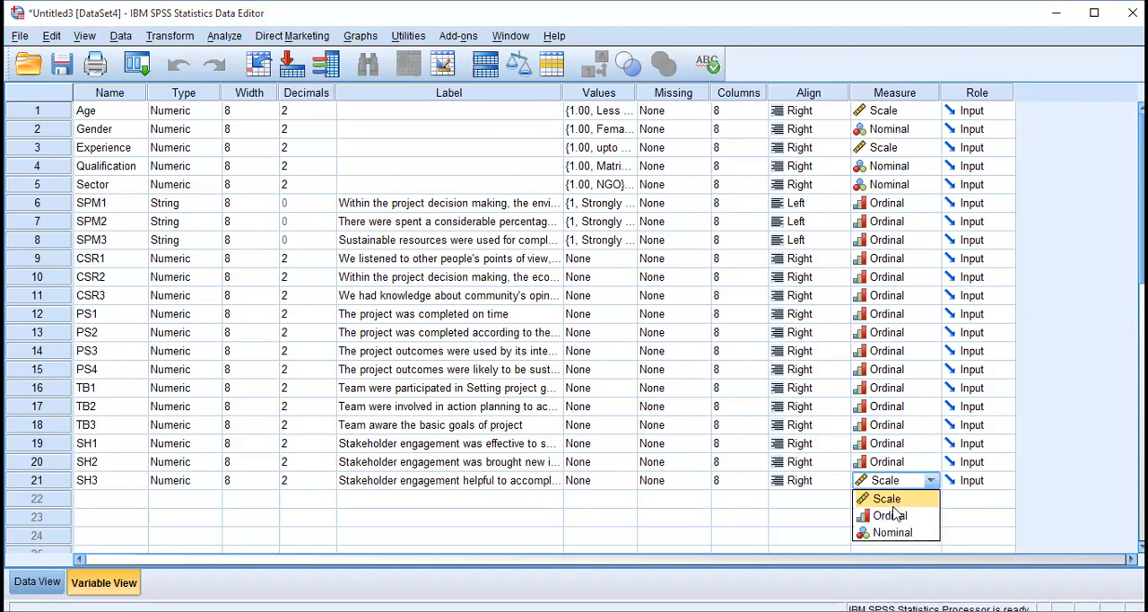
{"action": "left_click", "coordinate": [891, 517]}
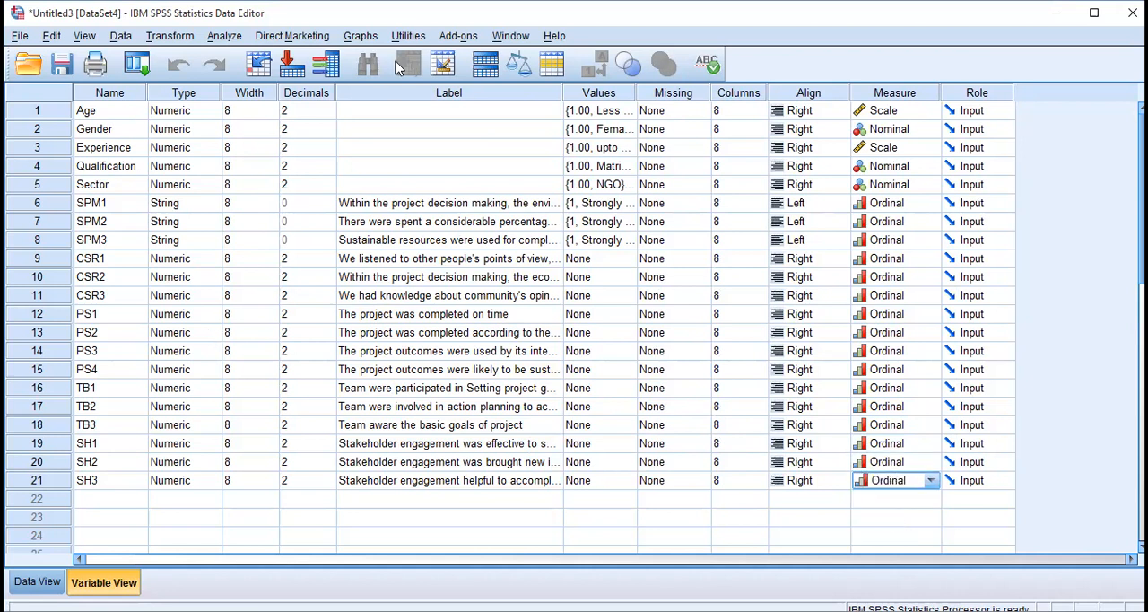
Narrow the Label column and review the defined variable names group by group, from Age through SH3.
{"action": "left_click_drag", "start_coordinate": [563, 92], "coordinate": [487, 95]}
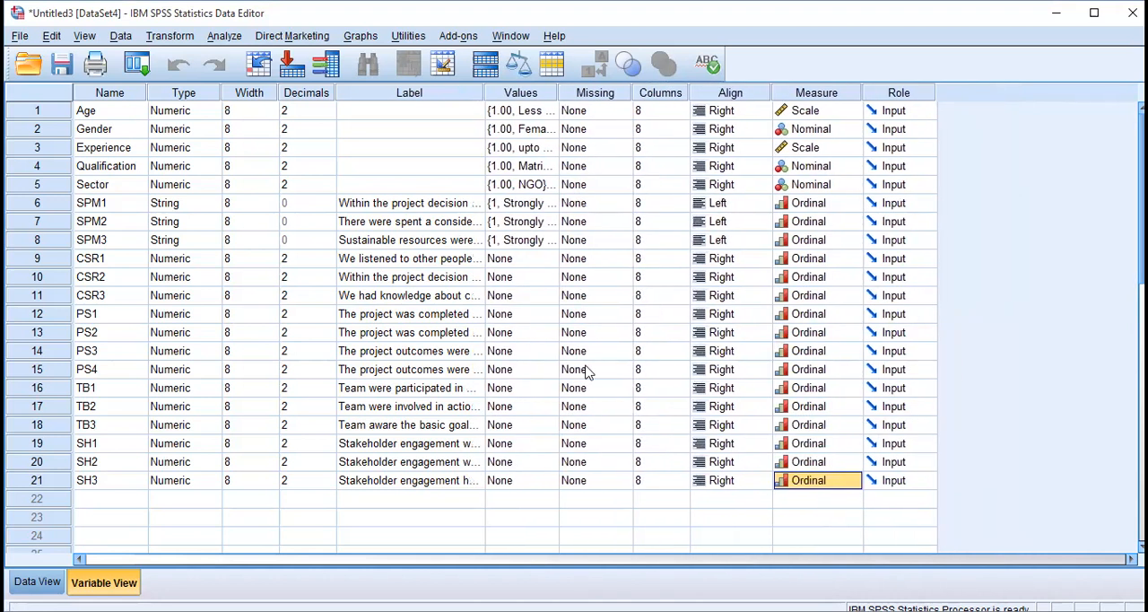
{"action": "left_click", "coordinate": [108, 109]}
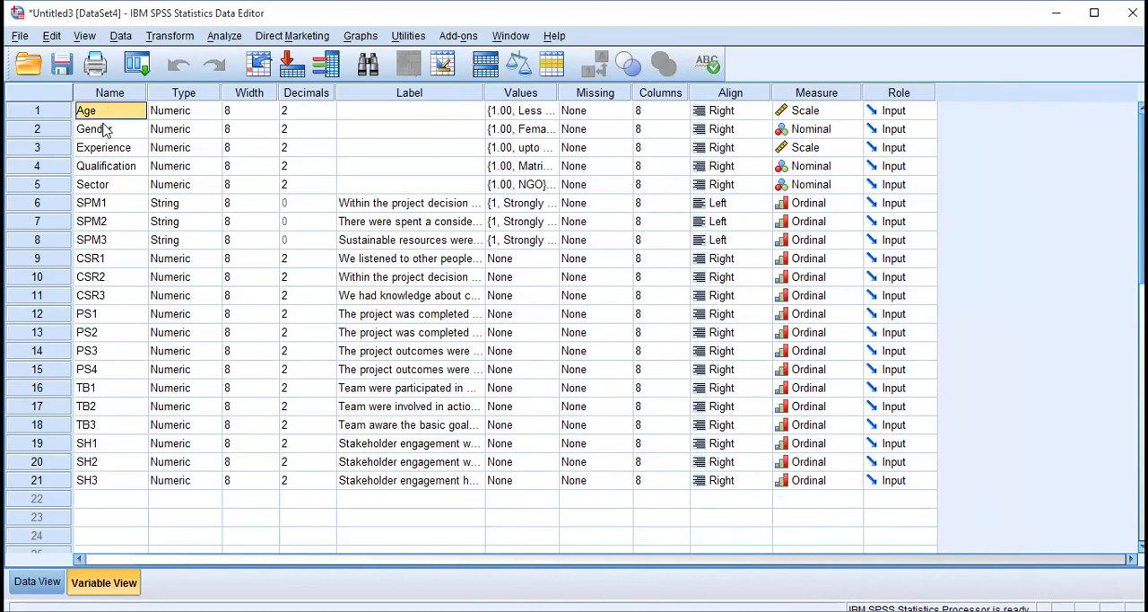
{"action": "double_click", "coordinate": [106, 130]}
{"action": "left_click", "coordinate": [117, 148]}
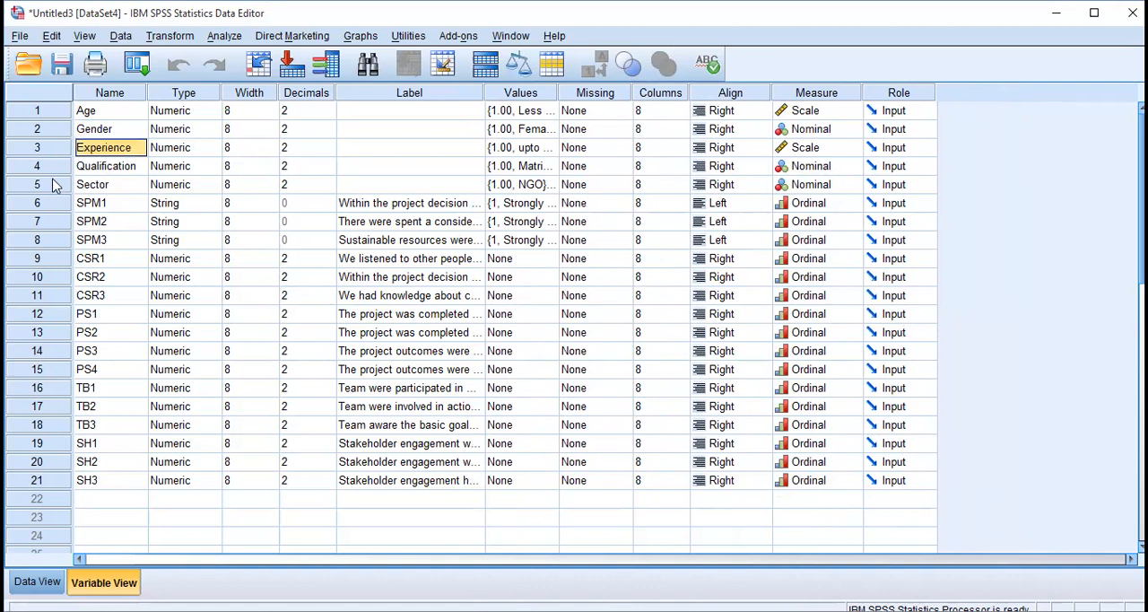
{"action": "left_click", "coordinate": [83, 188]}
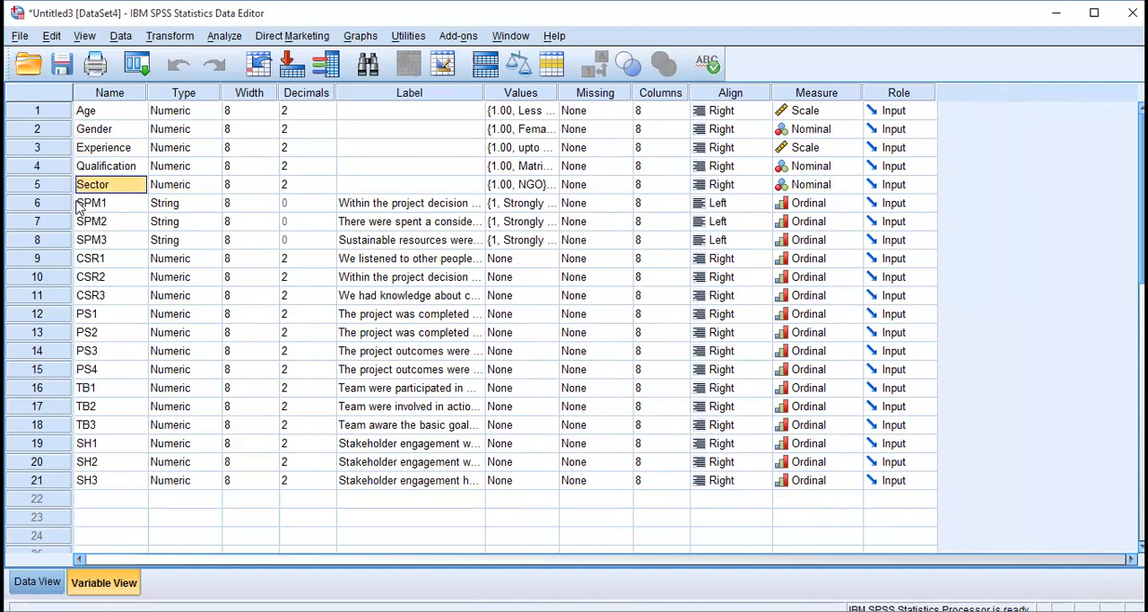
{"action": "left_click_drag", "start_coordinate": [79, 206], "coordinate": [103, 250]}
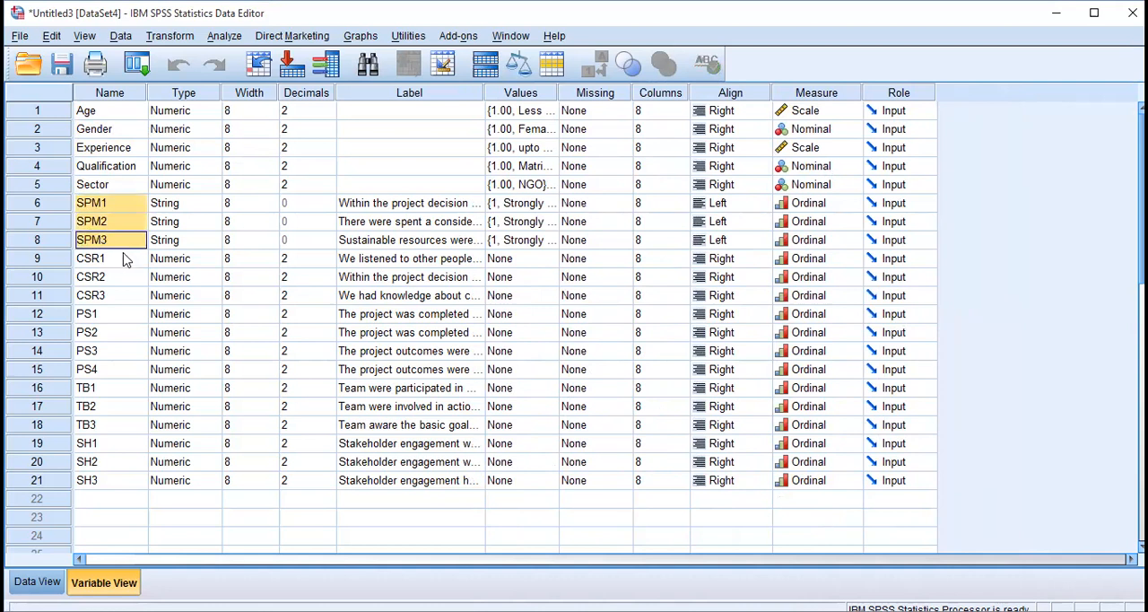
{"action": "mouse_move", "coordinate": [125, 258]}
{"action": "left_mouse_down"}
{"action": "mouse_move", "coordinate": [121, 282]}
{"action": "mouse_move", "coordinate": [116, 264]}
{"action": "left_mouse_up"}
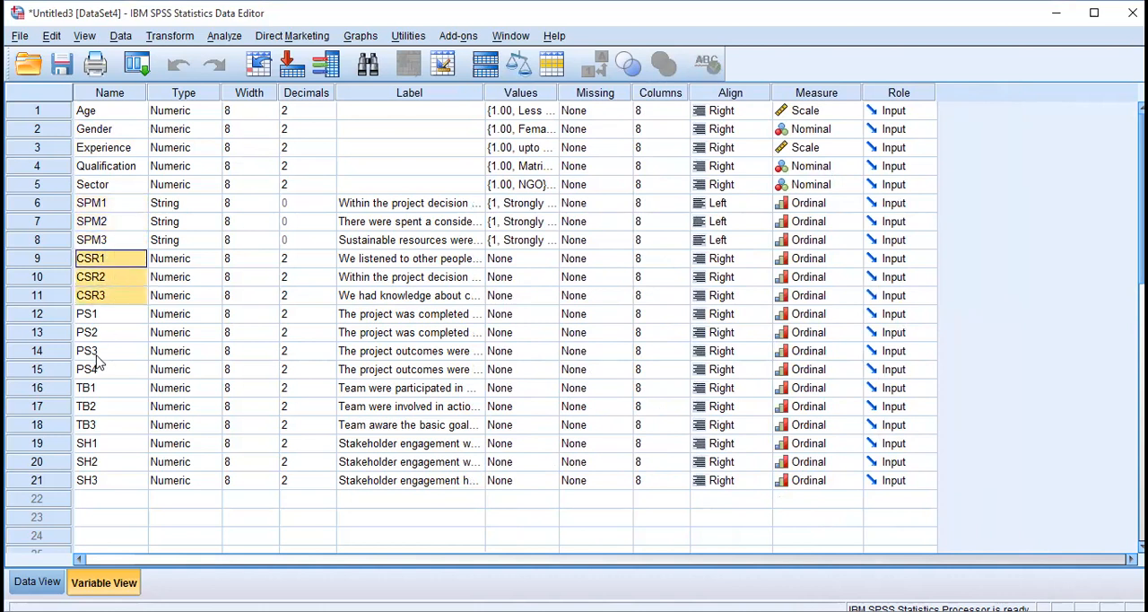
{"action": "left_click_drag", "start_coordinate": [107, 316], "coordinate": [115, 484]}
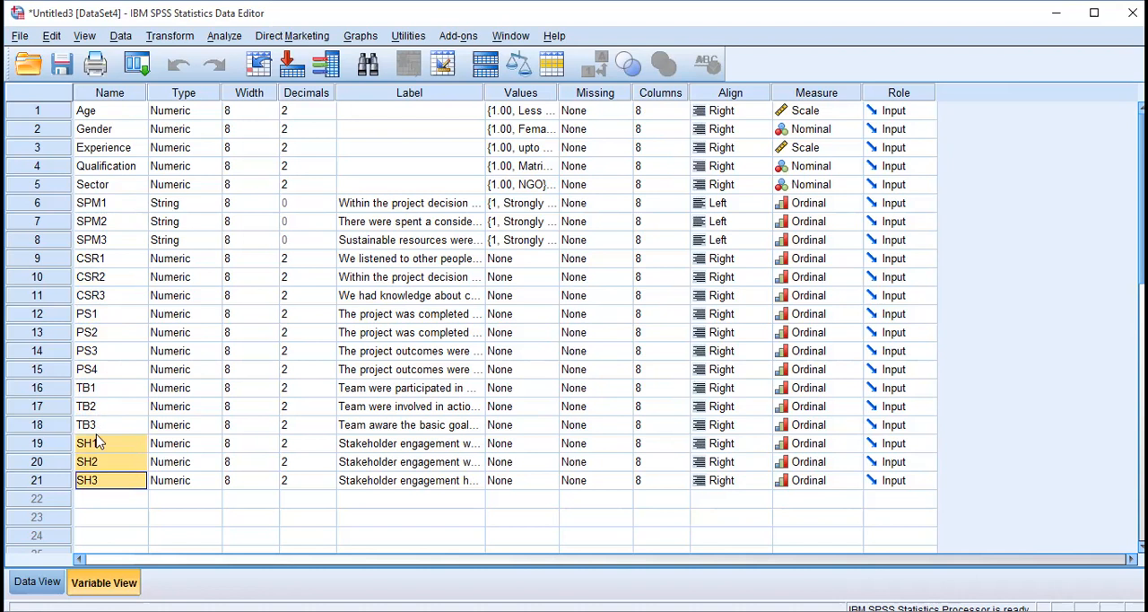
Examine the data grid's columns from Age through SH3, checking how the questionnaire variables and their labels appear there.
{"action": "left_click", "coordinate": [28, 581]}
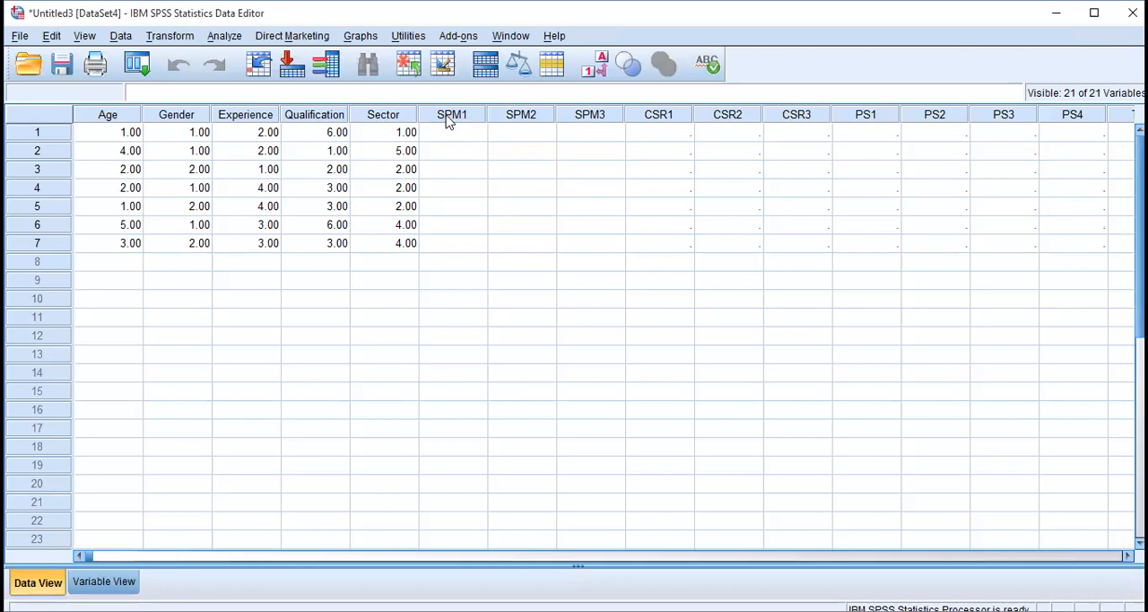
{"action": "mouse_move", "coordinate": [455, 122]}
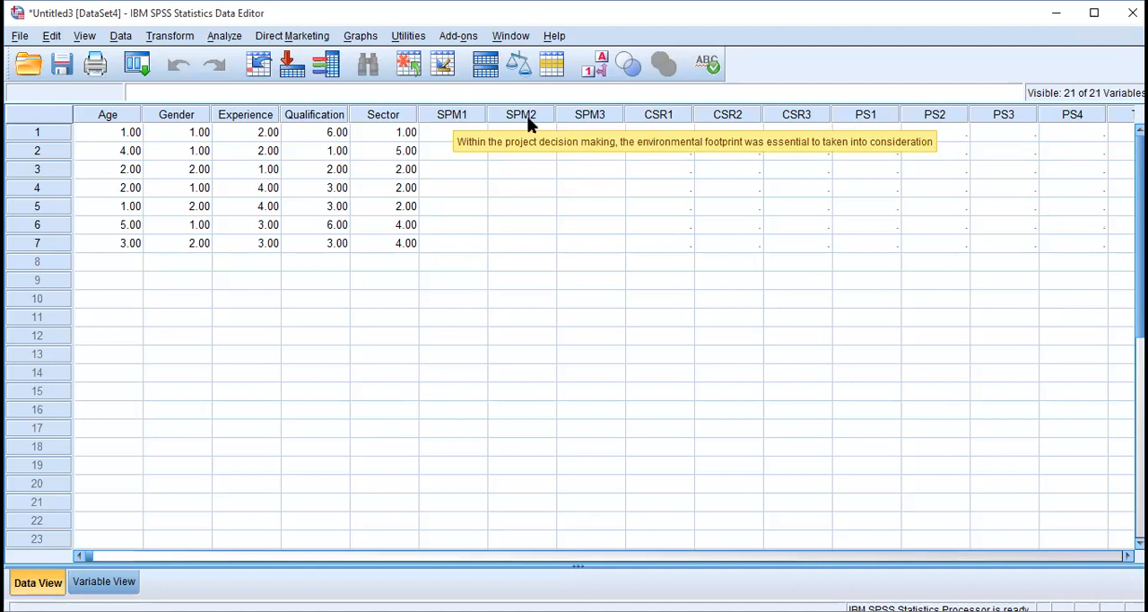
{"action": "mouse_move", "coordinate": [679, 121]}
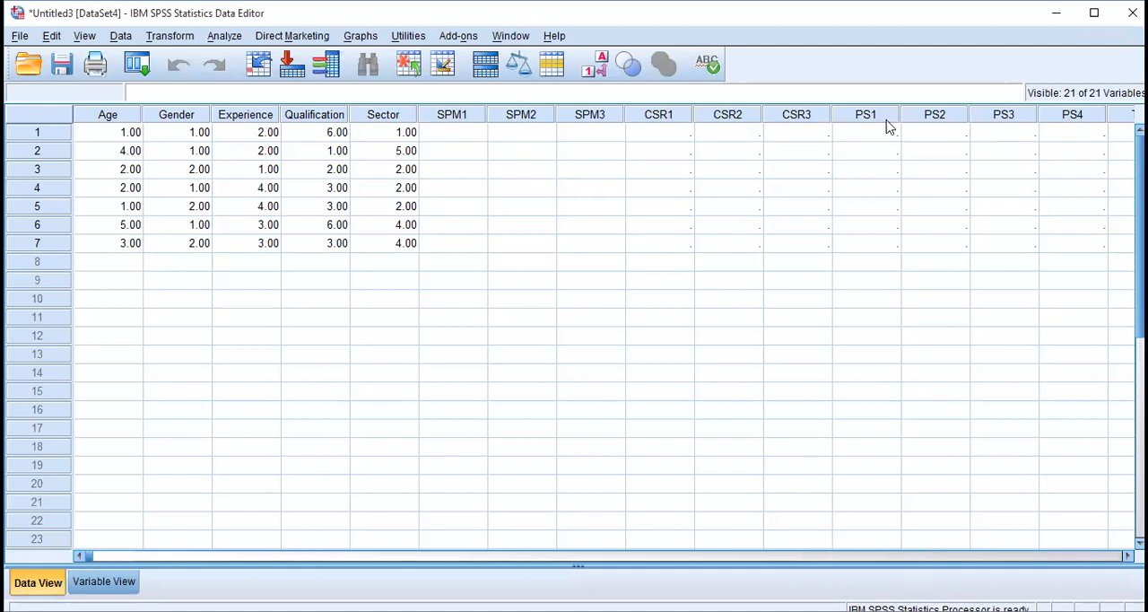
{"action": "double_click", "coordinate": [1002, 121]}
{"action": "key", "text": "Right"}
{"action": "key", "text": "Right"}
{"action": "key", "text": "Right"}
{"action": "key", "text": "Right"}
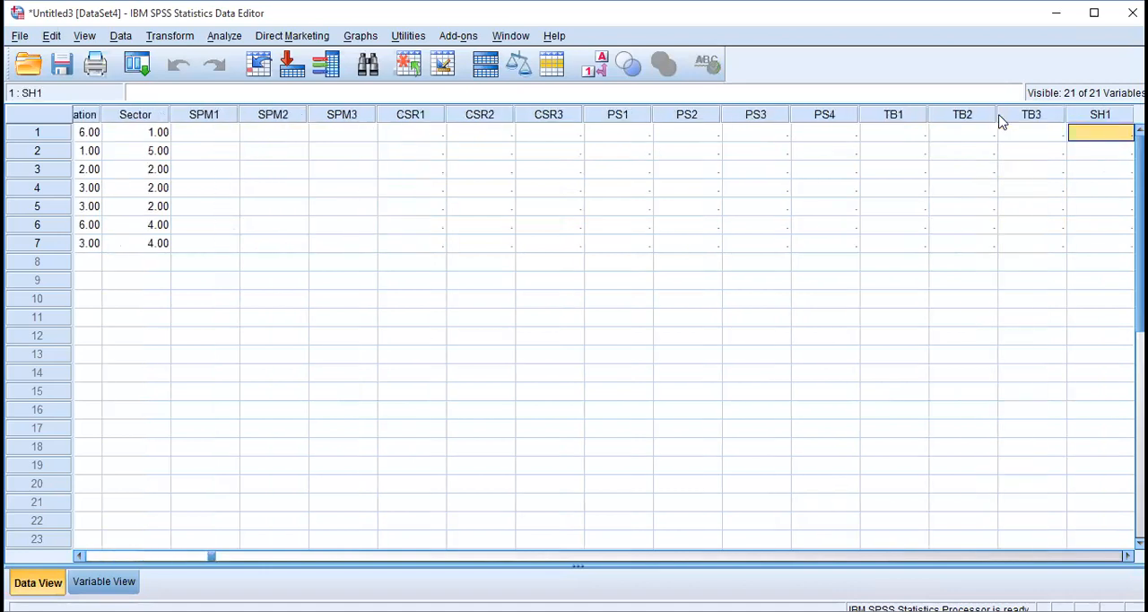
{"action": "key", "text": "Right"}
{"action": "key", "text": "Right"}
{"action": "key", "text": "Right"}
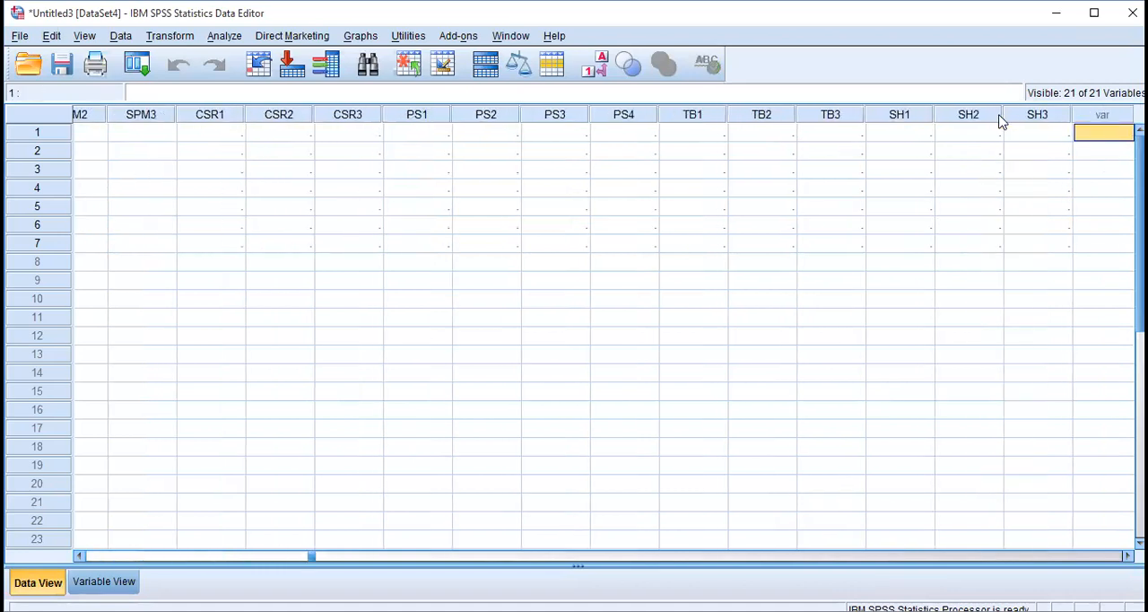
{"action": "key", "text": "Left"}
{"action": "key", "text": "Left"}
{"action": "key", "text": "Left"}
{"action": "key", "text": "Left"}
{"action": "key", "text": "Left"}
{"action": "key", "text": "Left"}
{"action": "key", "text": "Left"}
{"action": "key", "text": "Left"}
{"action": "key", "text": "Left"}
{"action": "key", "text": "Left"}
{"action": "key", "text": "Left"}
{"action": "key", "text": "Left"}
{"action": "key", "text": "Left"}
{"action": "key", "text": "Left"}
{"action": "key", "text": "Left"}
{"action": "key", "text": "Left"}
{"action": "key", "text": "Left"}
{"action": "key", "text": "Left"}
{"action": "key", "text": "Left"}
{"action": "key", "text": "Left"}
{"action": "key", "text": "Left"}
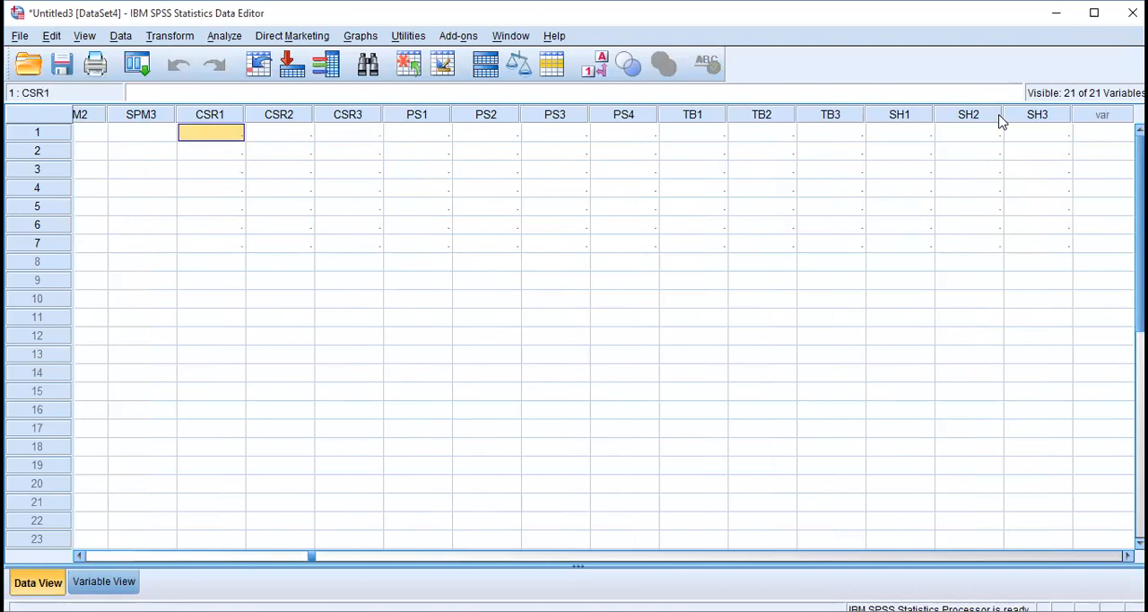
{"action": "key", "text": "Right"}
{"action": "key", "text": "Right"}
{"action": "key", "text": "Right"}
{"action": "key", "text": "Right"}
{"action": "key", "text": "Right"}
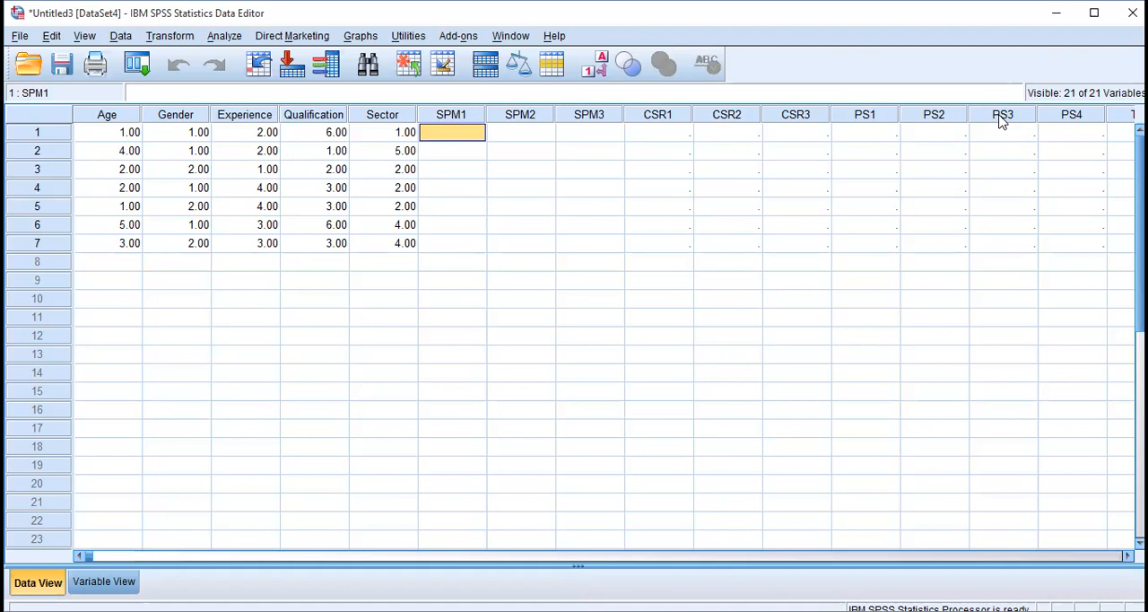
Return to the variable definitions and widen the Label column so the questionnaire statements can be read.
{"action": "left_click", "coordinate": [95, 581]}
{"action": "double_click", "coordinate": [446, 203]}
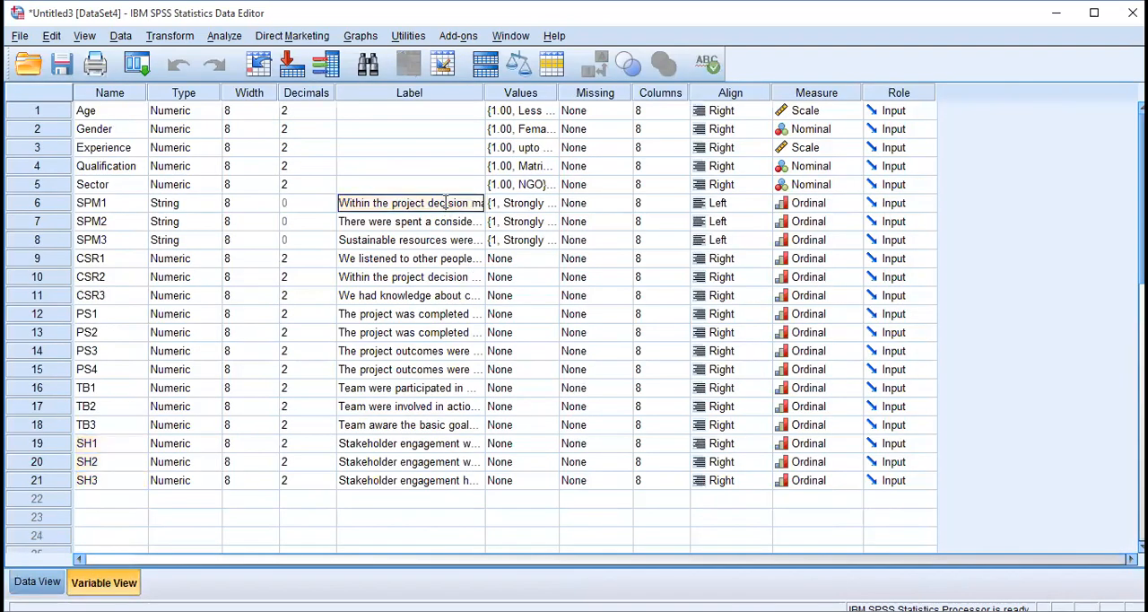
{"action": "double_click", "coordinate": [469, 202]}
{"action": "left_click_drag", "start_coordinate": [485, 90], "coordinate": [903, 133]}
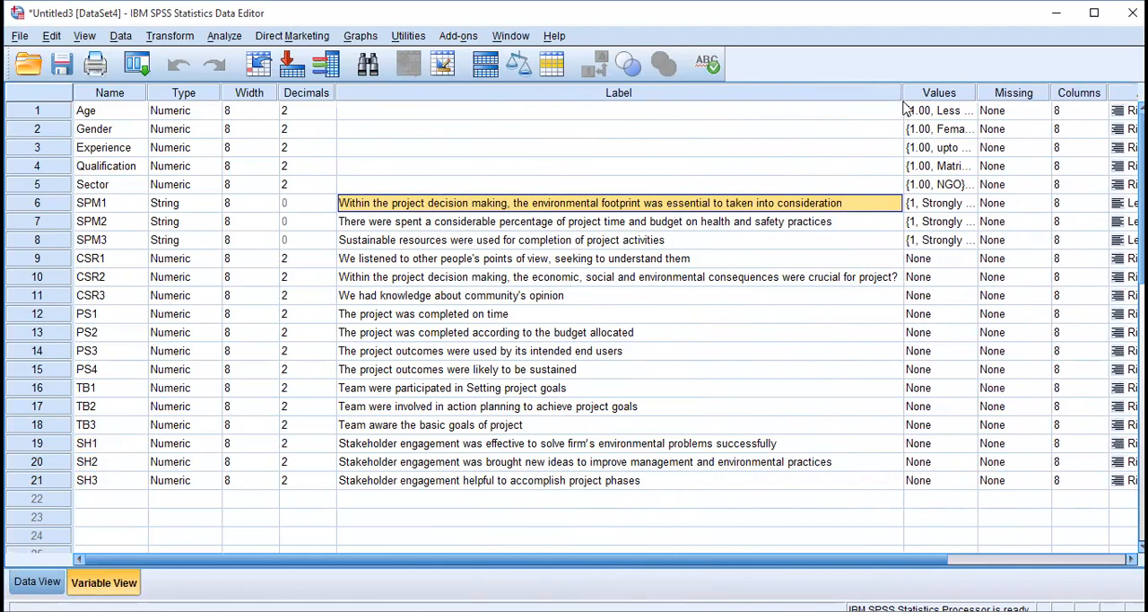
{"action": "left_click_drag", "start_coordinate": [903, 94], "coordinate": [863, 108]}
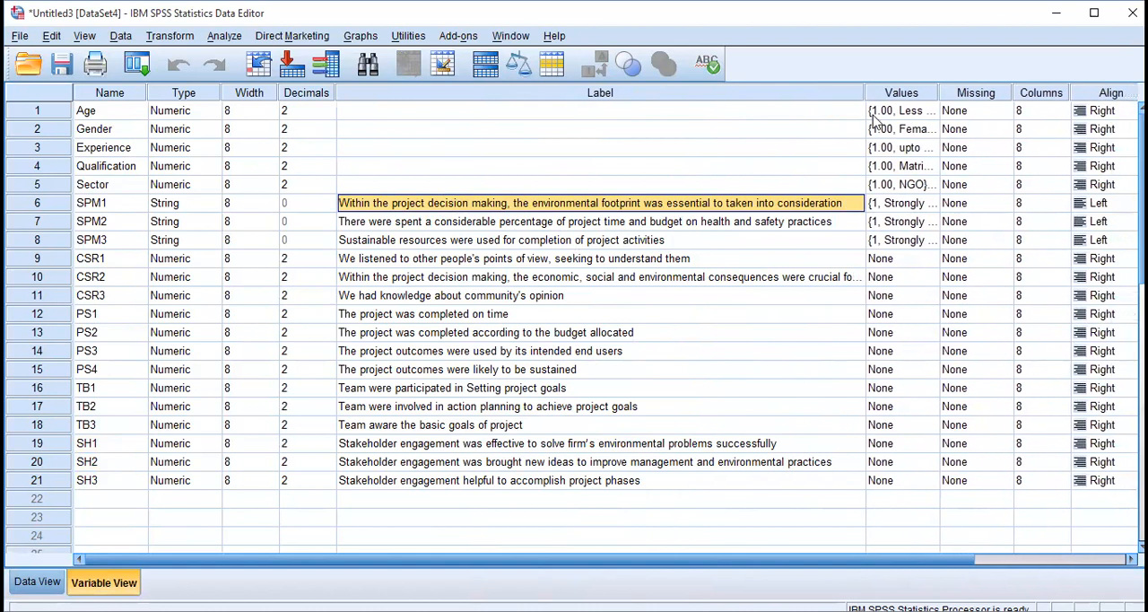
Inspect the value labels defined for SPM1, including the entry for value 2, and close them without changes.
{"action": "left_click", "coordinate": [921, 206]}
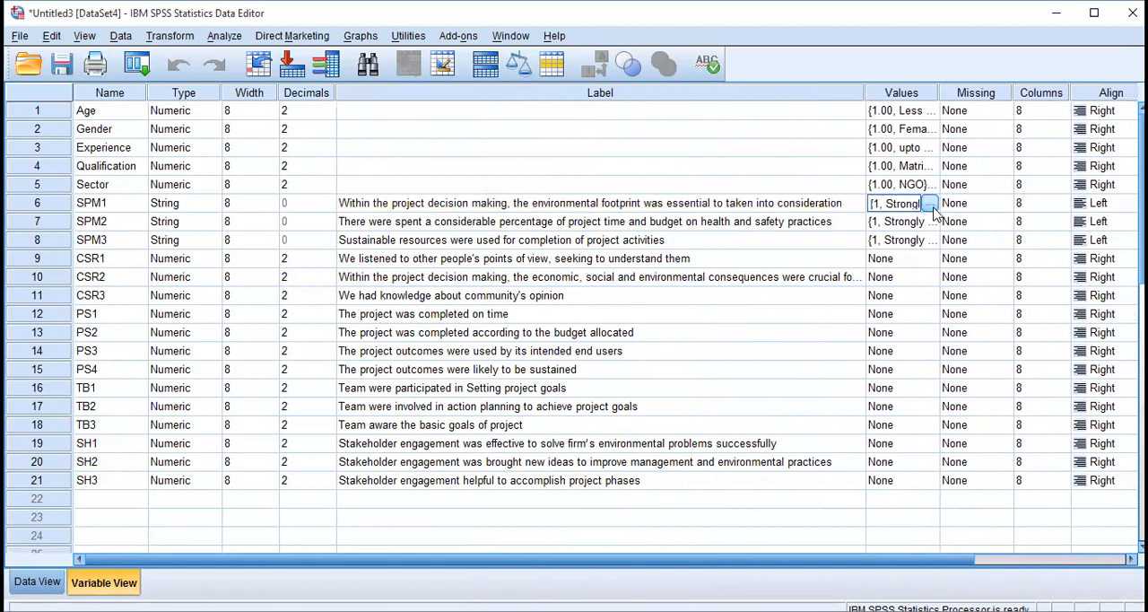
{"action": "left_click", "coordinate": [930, 206]}
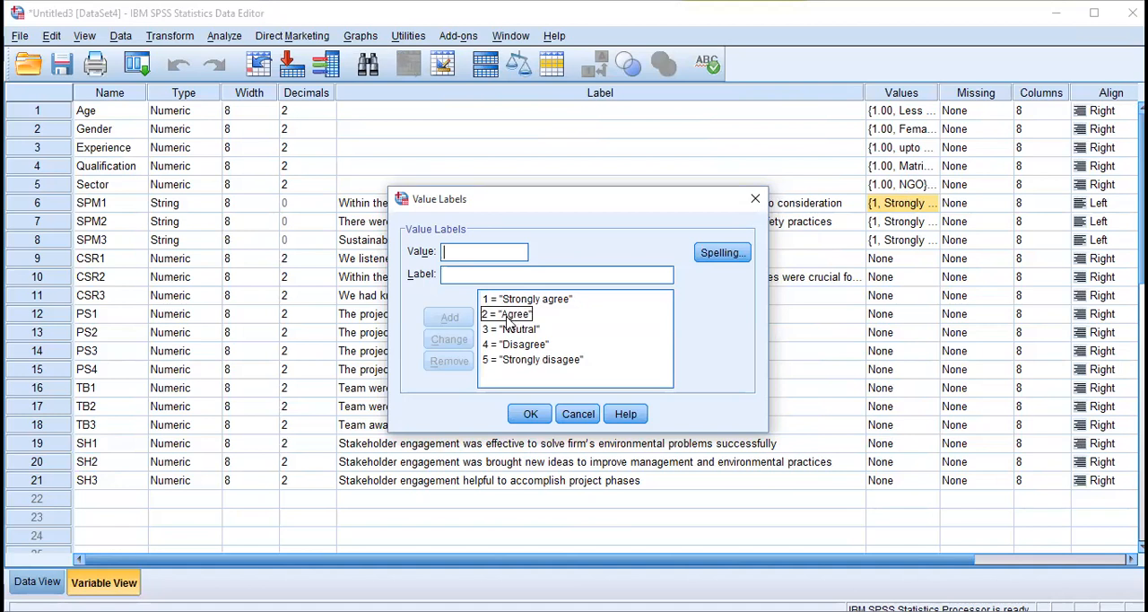
{"action": "left_click", "coordinate": [507, 320]}
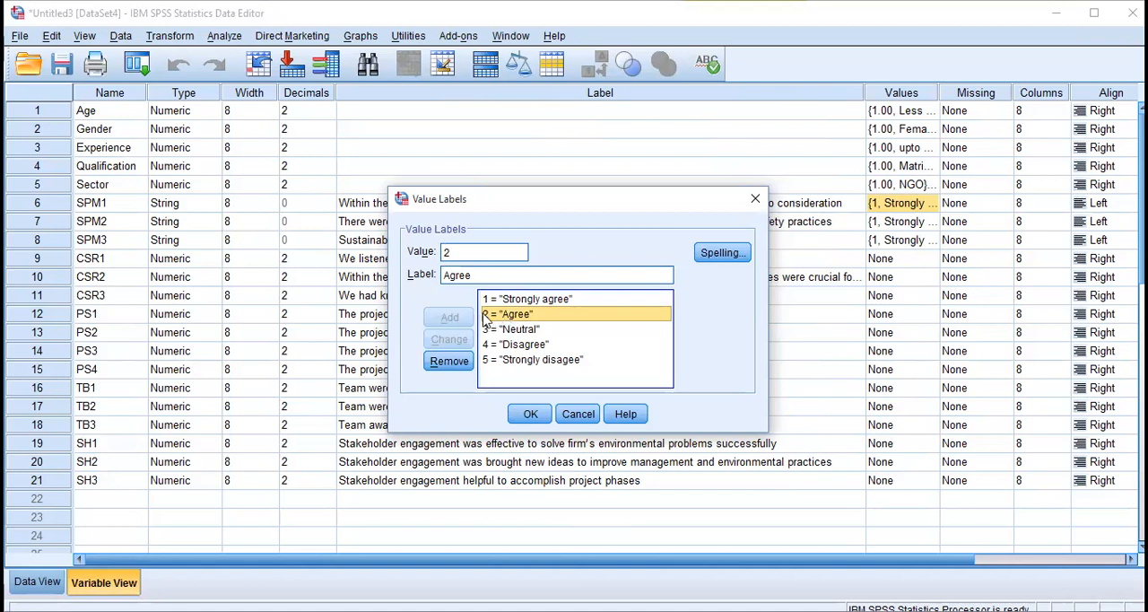
{"action": "left_click", "coordinate": [567, 415]}
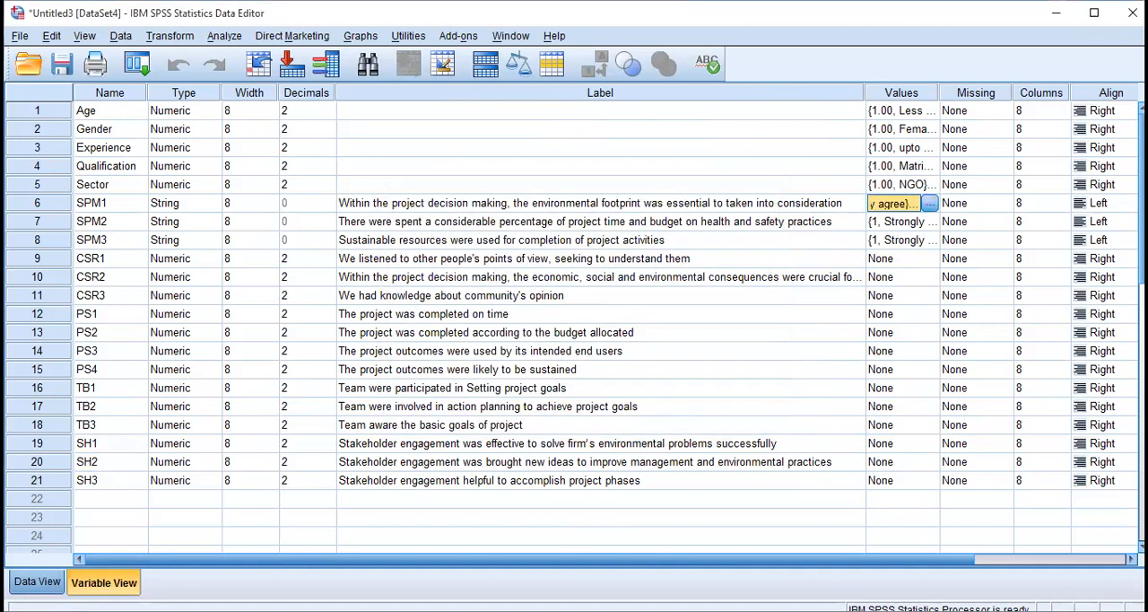
Enter 2 as the first respondent's answer for SPM1 in the data grid.
{"action": "left_click", "coordinate": [36, 581]}
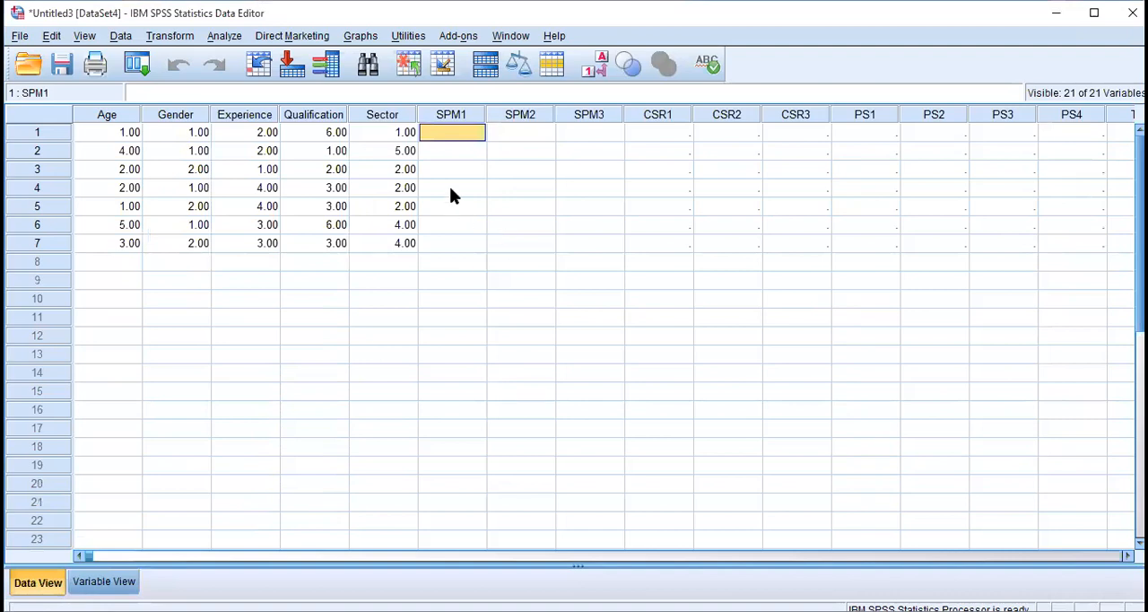
{"action": "type", "text": "2"}
{"action": "key", "text": "Tab"}
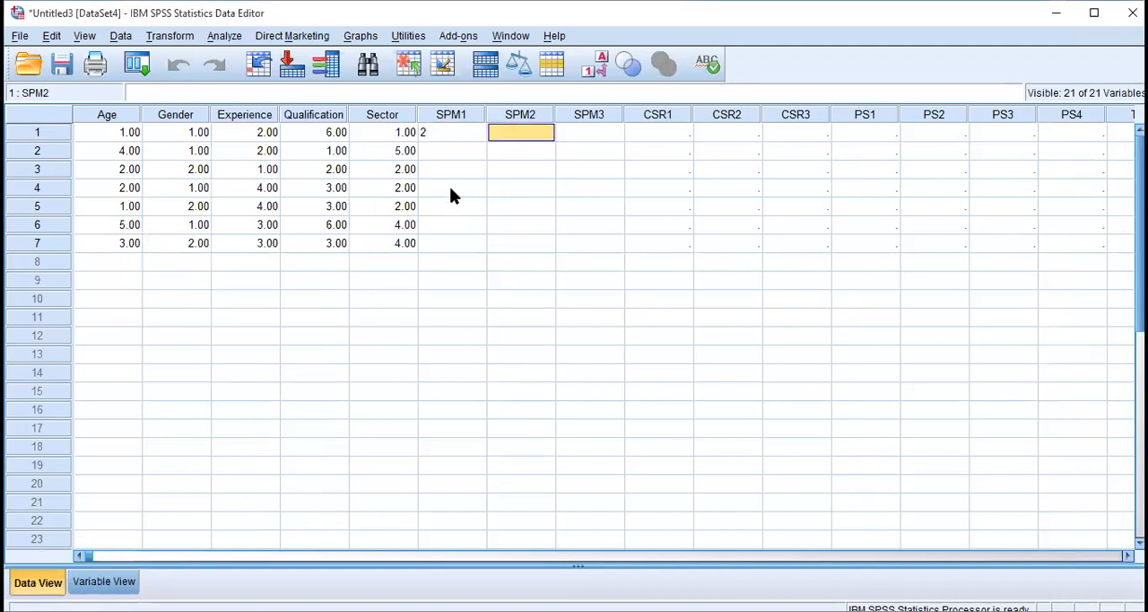
{"action": "key", "text": "Left"}
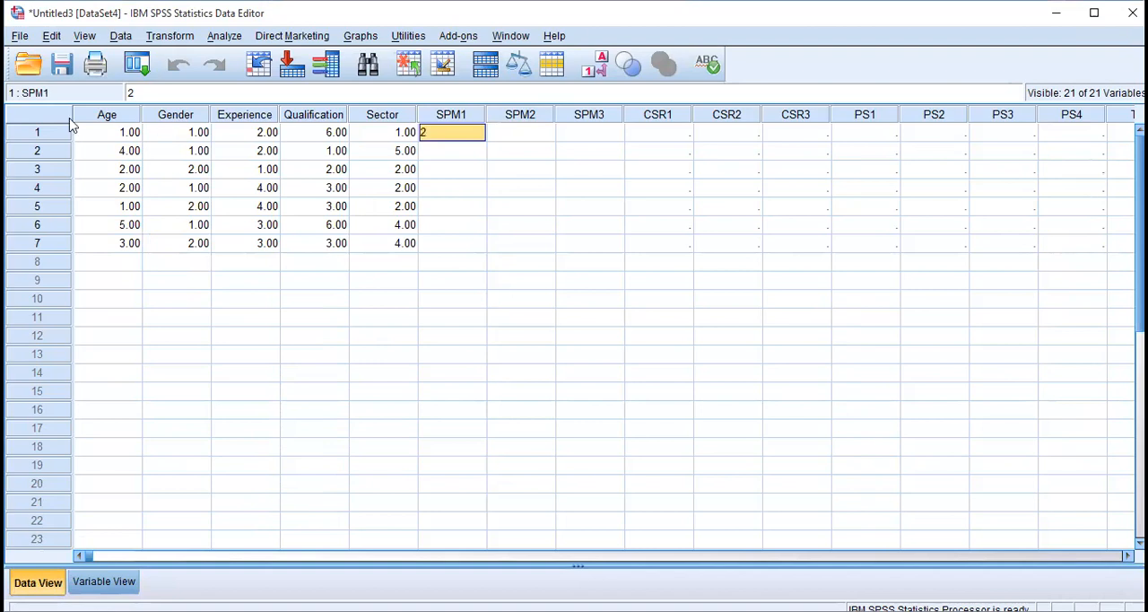
Highlight the rows of the first three respondents one by one, and check which statement the SPM1 column stands for.
{"action": "left_click", "coordinate": [49, 138]}
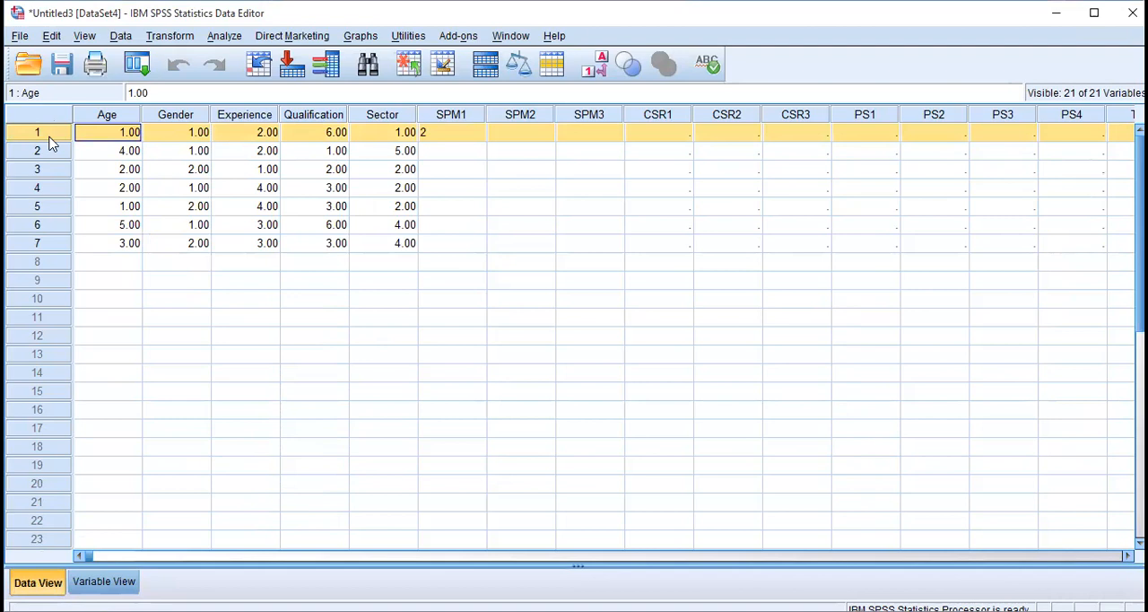
{"action": "left_click", "coordinate": [51, 154]}
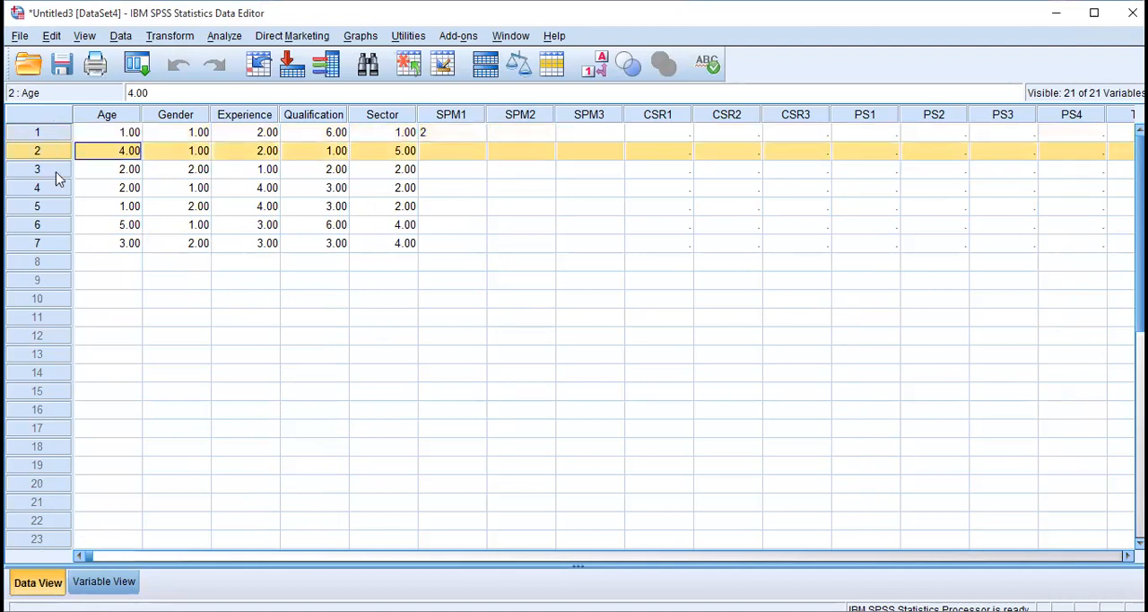
{"action": "left_click", "coordinate": [56, 173]}
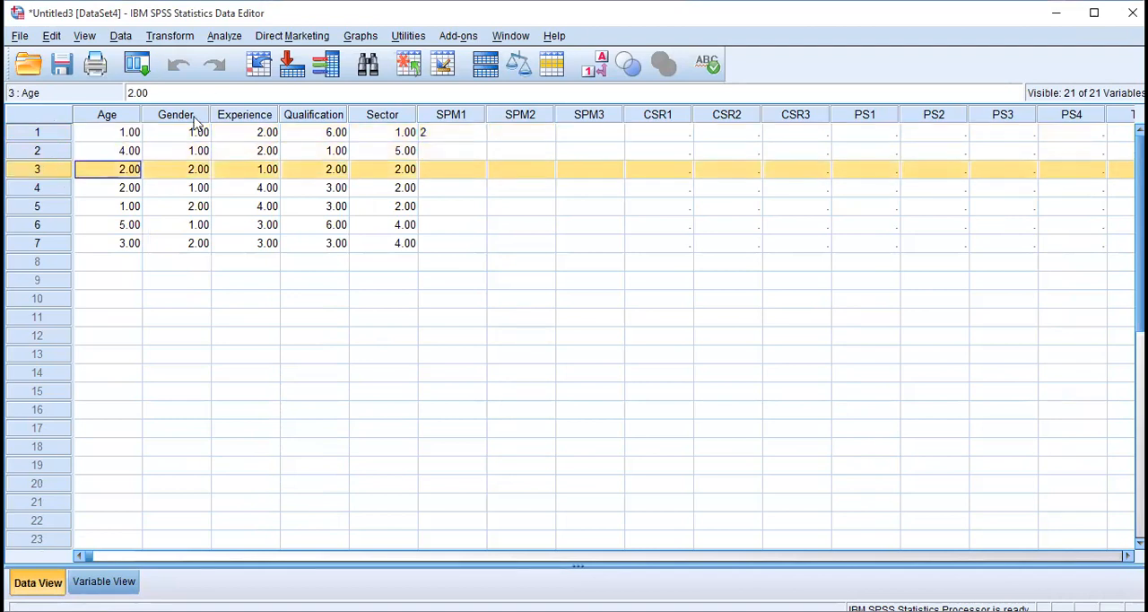
{"action": "left_click", "coordinate": [49, 134]}
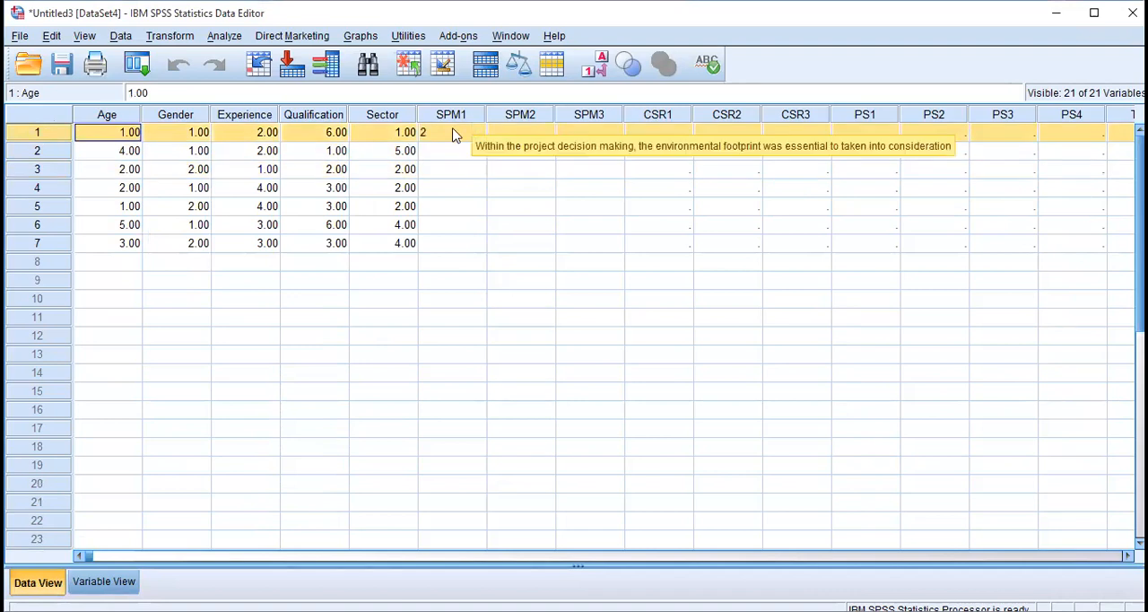
Set the alignment of SPM1 to Center in the variable definitions and return to the data grid.
{"action": "left_click", "coordinate": [104, 582]}
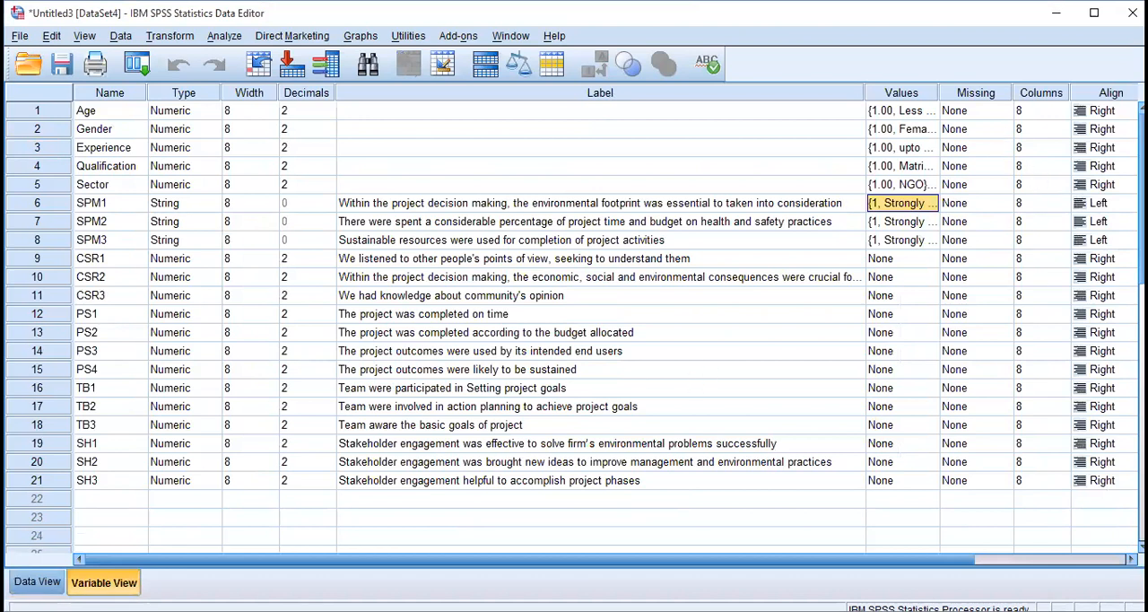
{"action": "left_click", "coordinate": [1112, 203]}
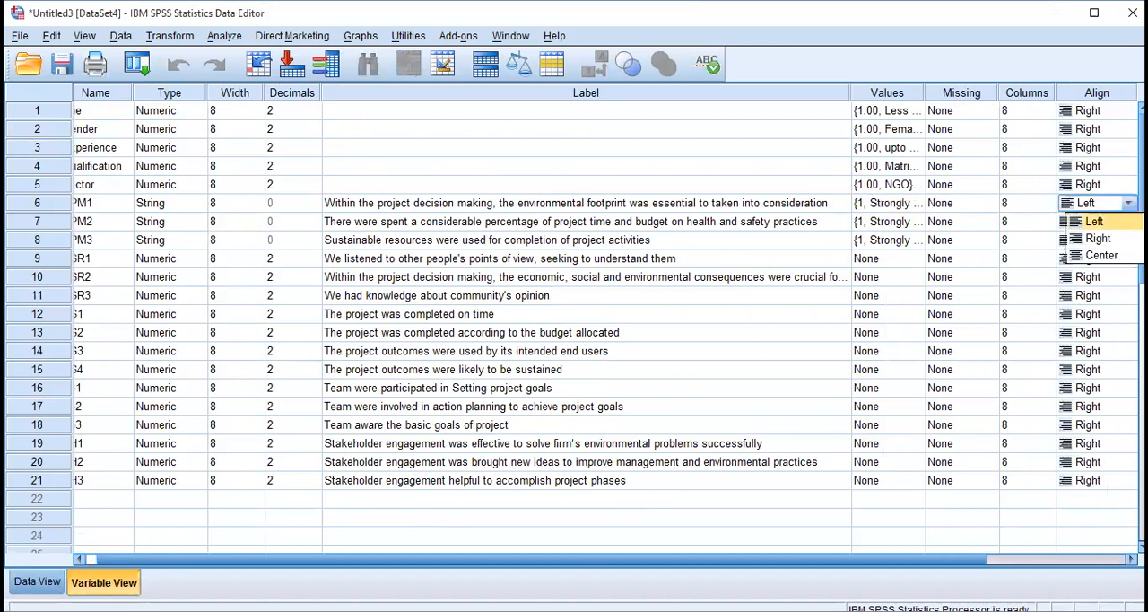
{"action": "left_click", "coordinate": [1117, 254]}
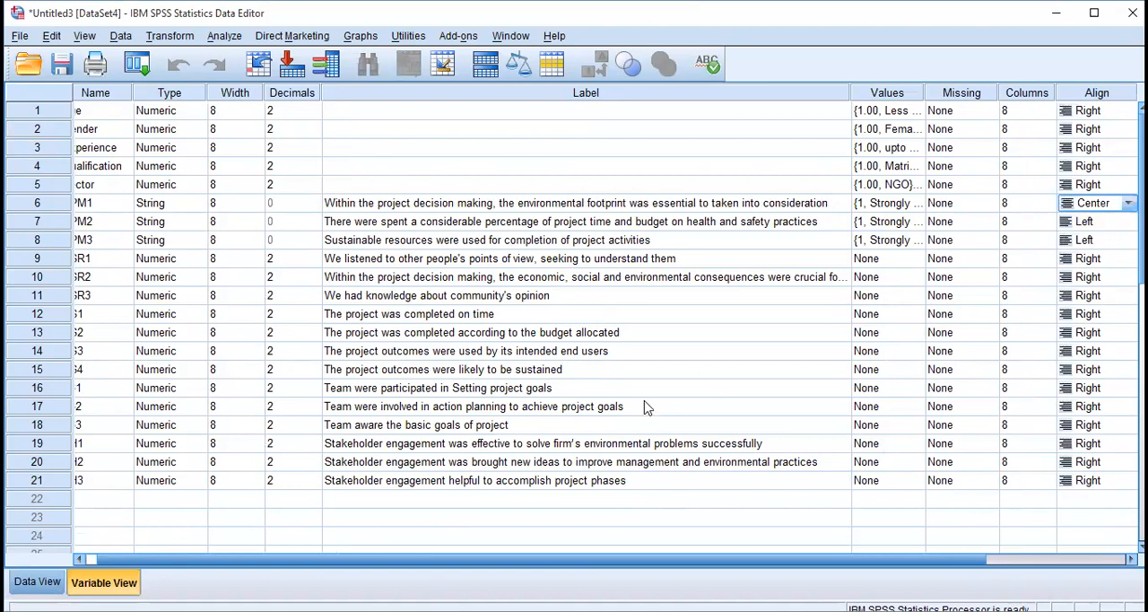
{"action": "left_click", "coordinate": [37, 581]}
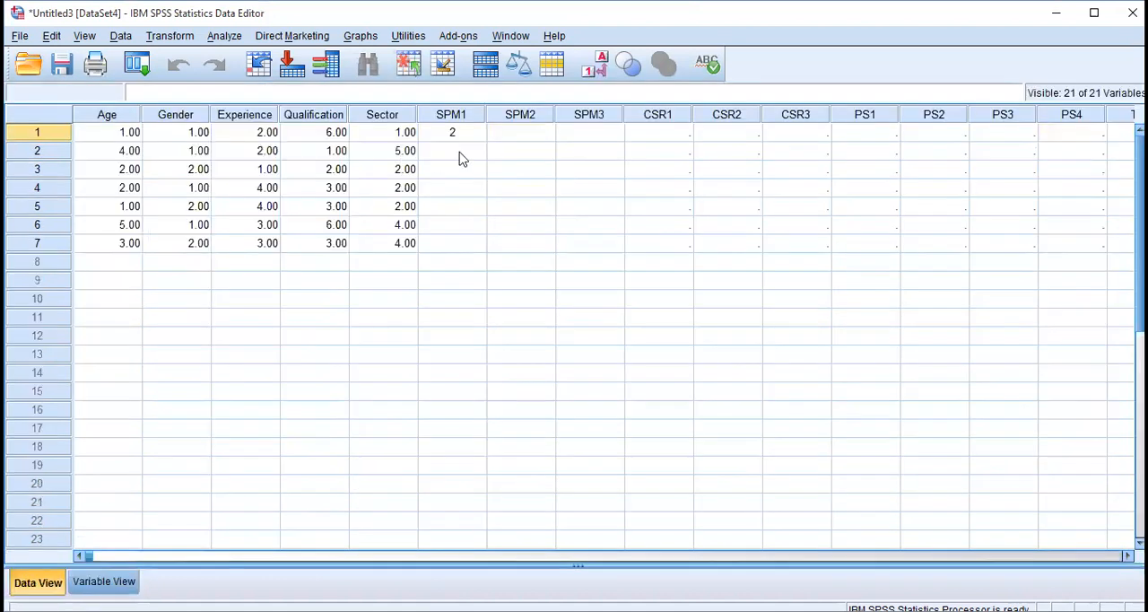
Enter the first respondent's answers 1 for SPM2 and 4 for SPM3.
{"action": "left_click", "coordinate": [523, 135]}
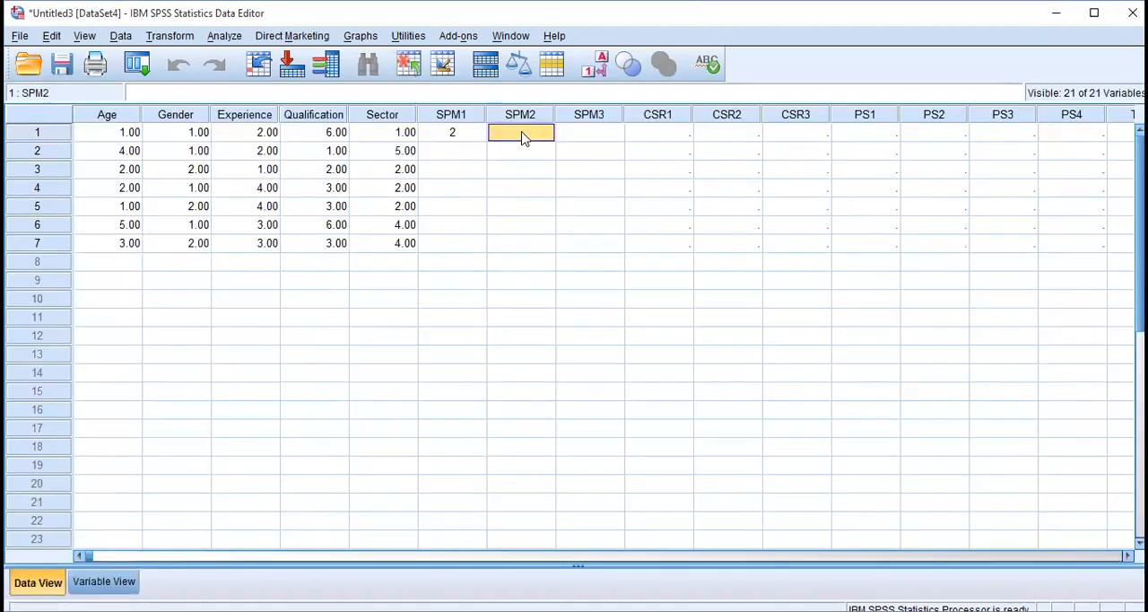
{"action": "type", "text": "1"}
{"action": "key", "text": "Tab"}
{"action": "type", "text": "4"}
{"action": "key", "text": "Tab"}
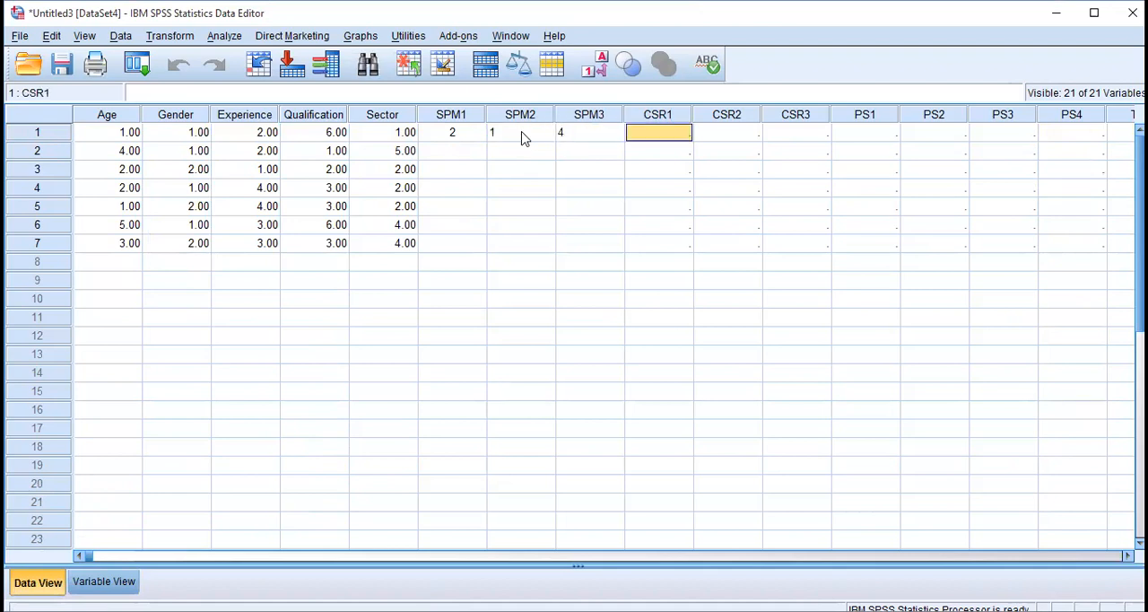
Enter the first respondent's CSR answers: 3 for CSR1, 1 for CSR2 and 5 for CSR3.
{"action": "key", "text": "Tab"}
{"action": "key", "text": "Left"}
{"action": "type", "text": "3"}
{"action": "key", "text": "Tab"}
{"action": "type", "text": "3"}
{"action": "key", "text": "Tab"}
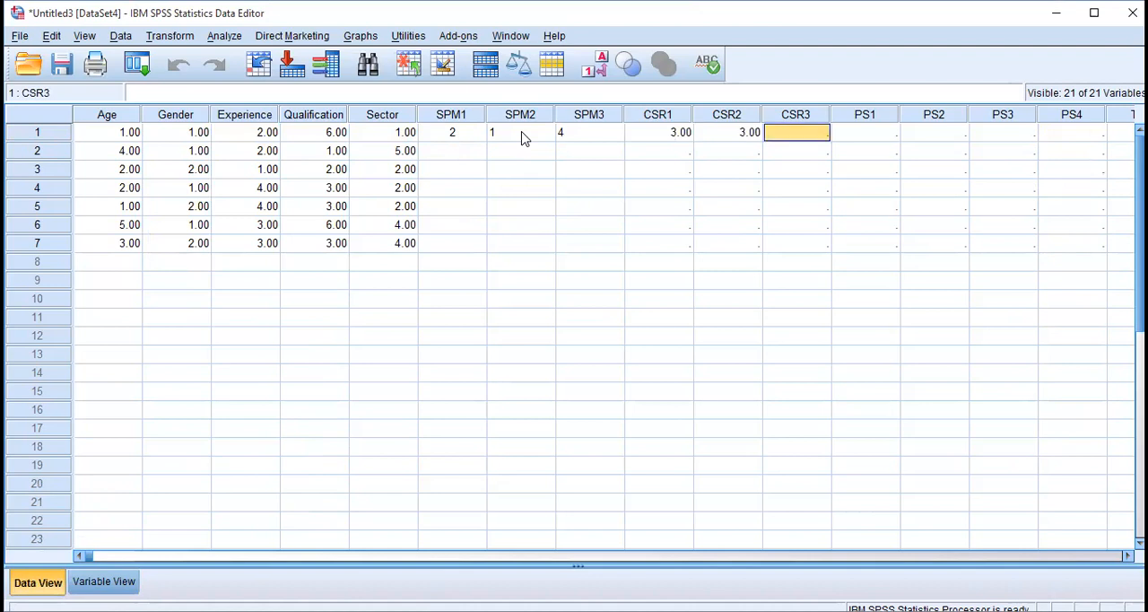
{"action": "key", "text": "Left"}
{"action": "type", "text": "1"}
{"action": "key", "text": "Tab"}
{"action": "type", "text": "5"}
{"action": "key", "text": "Tab"}
Enter the first respondent's answers 2 for PS1, 2 for PS2 and 4 for PS3.
{"action": "type", "text": "2"}
{"action": "key", "text": "Tab"}
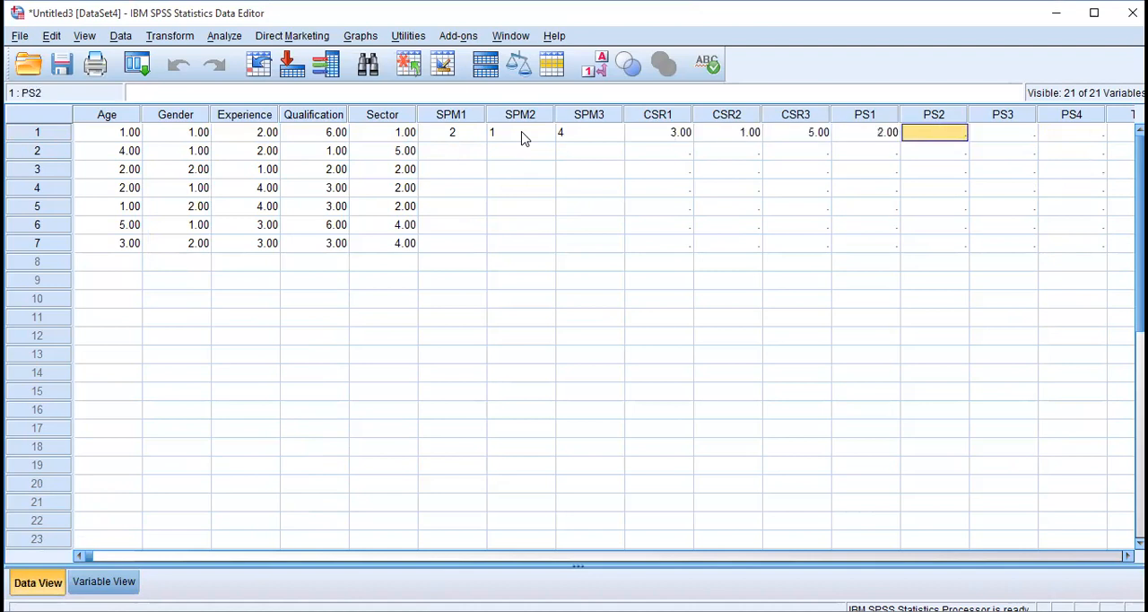
{"action": "type", "text": "2"}
{"action": "key", "text": "Tab"}
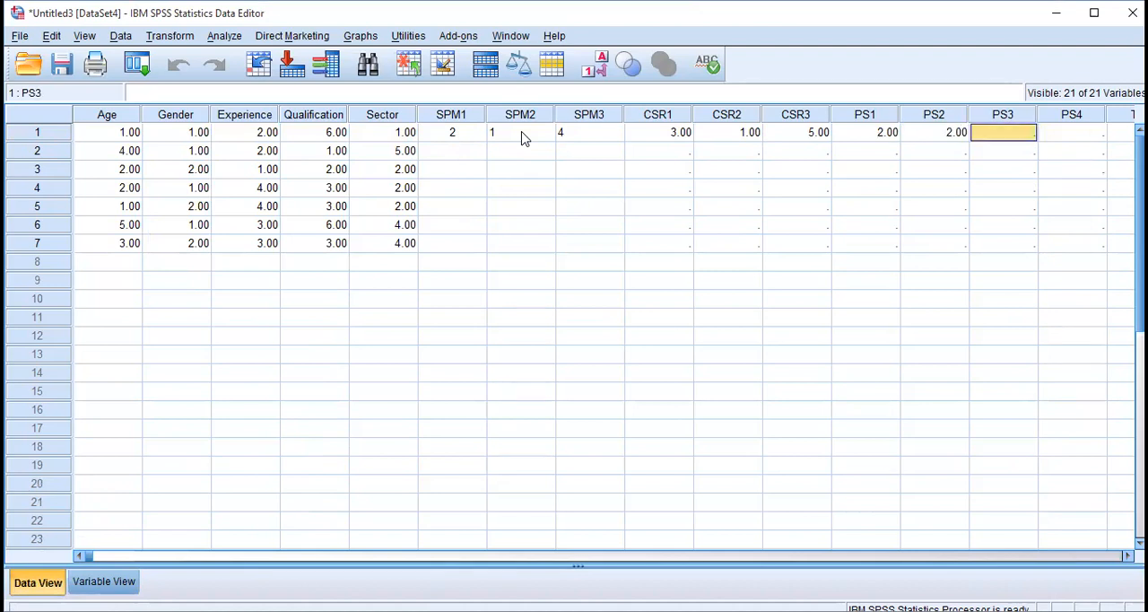
{"action": "type", "text": "4"}
{"action": "key", "text": "Tab"}
Fill in the first respondent's PS4, TB1 and TB2 with 1 and TB3 with 5.
{"action": "key", "text": "Tab"}
{"action": "key", "text": "Tab"}
{"action": "key", "text": "Tab"}
{"action": "key", "text": "Tab"}
{"action": "key", "text": "Left"}
{"action": "key", "text": "Left"}
{"action": "key", "text": "Left"}
{"action": "key", "text": "Left"}
{"action": "type", "text": "1"}
{"action": "key", "text": "Tab"}
{"action": "type", "text": "1"}
{"action": "key", "text": "Tab"}
{"action": "type", "text": "1"}
{"action": "key", "text": "Tab"}
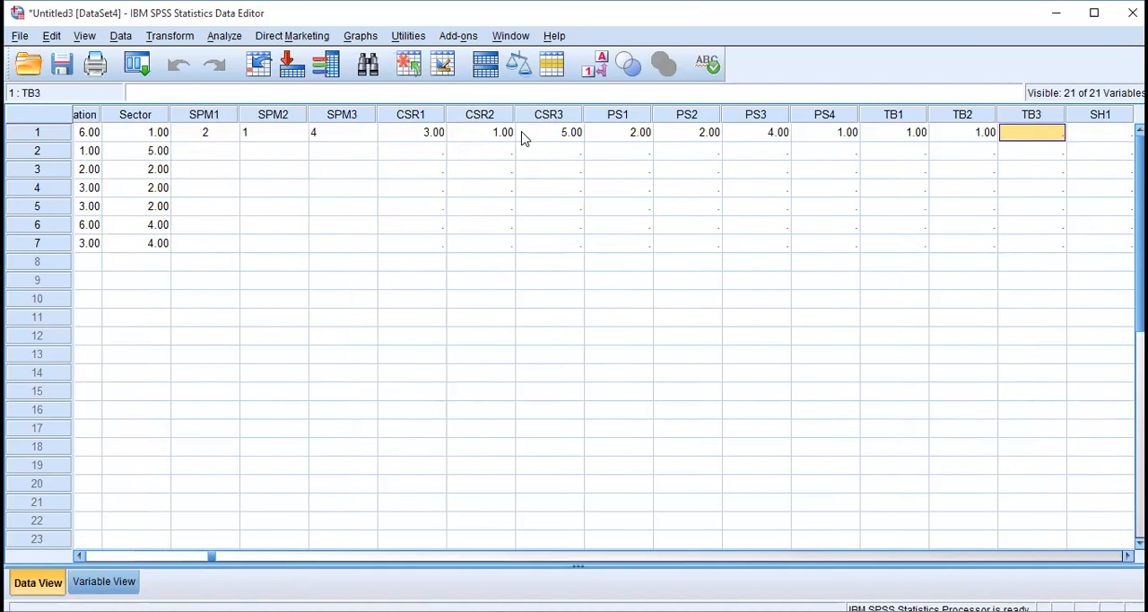
{"action": "type", "text": "5"}
{"action": "key", "text": "Tab"}
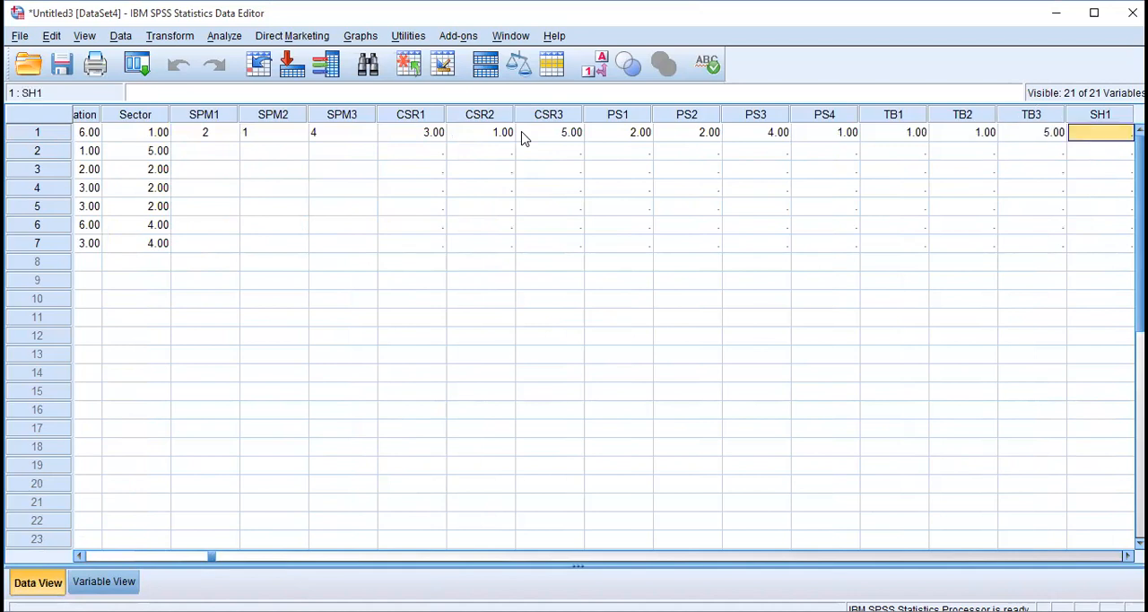
Enter 2 for SH1, SH2 and SH3 in the first respondent's row.
{"action": "type", "text": "2"}
{"action": "key", "text": "Right"}
{"action": "key", "text": "Right"}
{"action": "key", "text": "Left"}
{"action": "type", "text": "2"}
{"action": "key", "text": "Right"}
{"action": "type", "text": "2"}
{"action": "key", "text": "Right"}
Enter the second respondent's SPM answers: 1 for SPM1, 2 for SPM2 and 3 for SPM3.
{"action": "key", "text": "Left"}
{"action": "key", "text": "Left"}
{"action": "key", "text": "Left"}
{"action": "key", "text": "Left"}
{"action": "key", "text": "Left"}
{"action": "key", "text": "Left"}
{"action": "key", "text": "Left"}
{"action": "key", "text": "Left"}
{"action": "key", "text": "Left"}
{"action": "key", "text": "Left"}
{"action": "key", "text": "Left"}
{"action": "key", "text": "Left"}
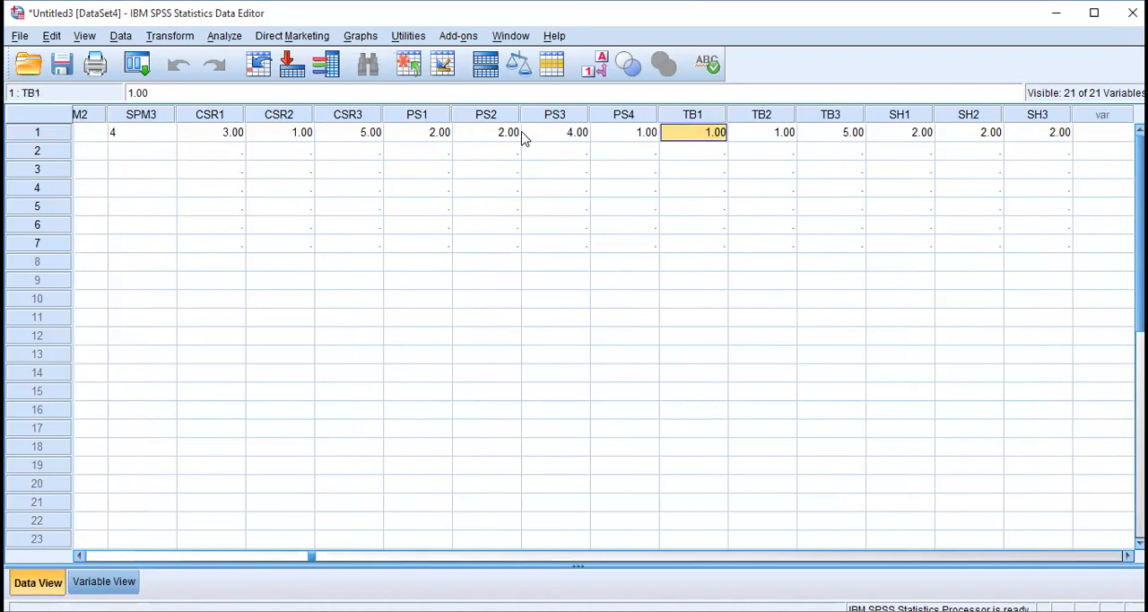
{"action": "key", "text": "Left"}
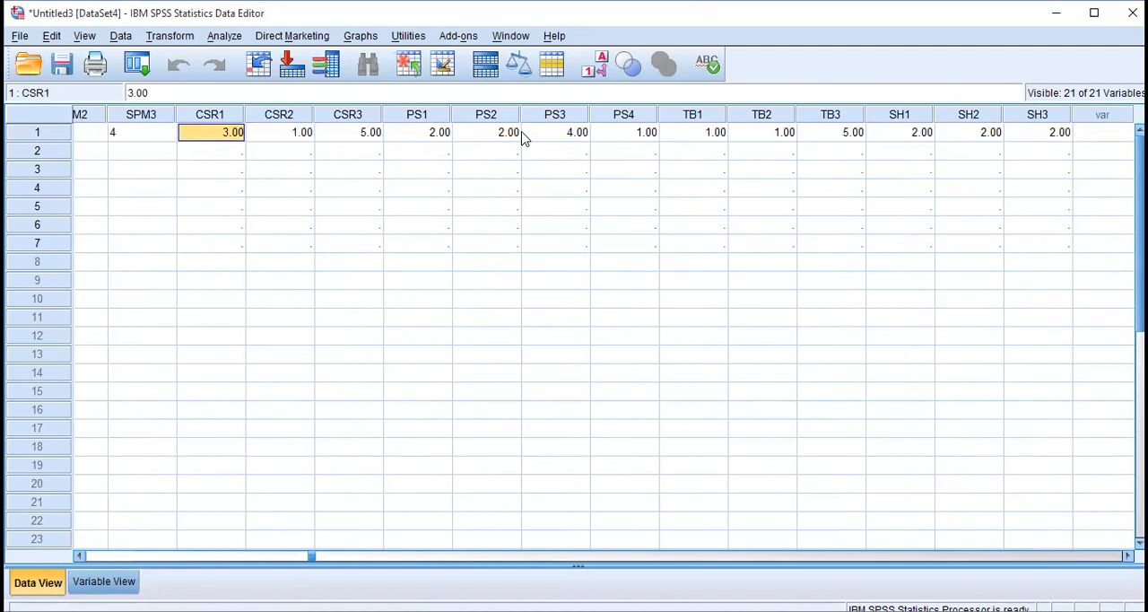
{"action": "key", "text": "Left"}
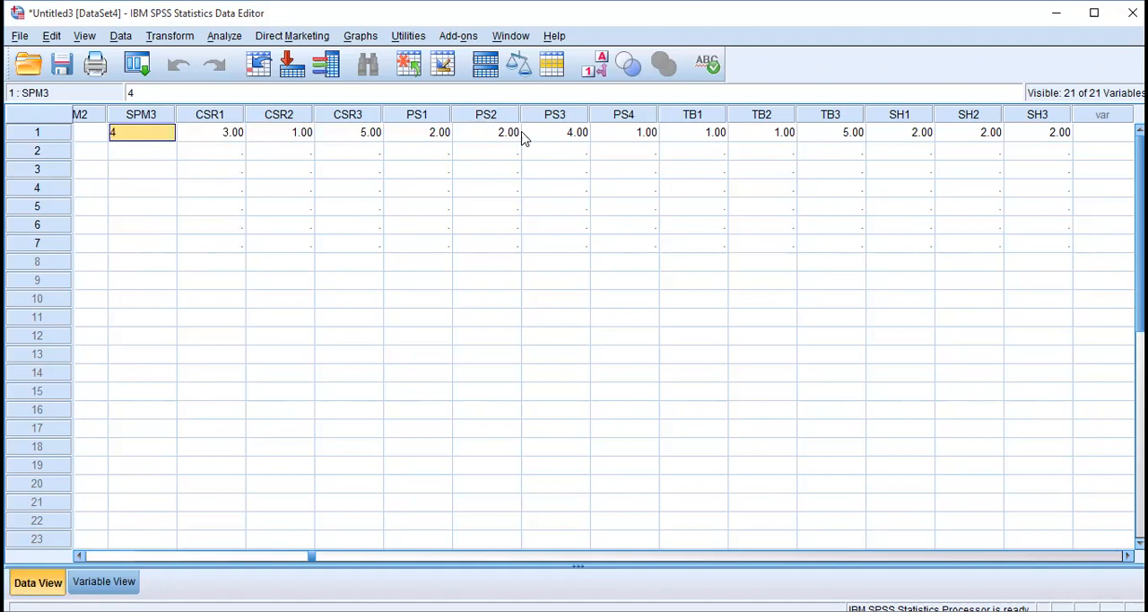
{"action": "key", "text": "Left"}
{"action": "key", "text": "Left"}
{"action": "key", "text": "Left"}
{"action": "key", "text": "Left"}
{"action": "key", "text": "Left"}
{"action": "key", "text": "Left"}
{"action": "key", "text": "Left"}
{"action": "key", "text": "Right"}
{"action": "key", "text": "Right"}
{"action": "key", "text": "Right"}
{"action": "key", "text": "Right"}
{"action": "key", "text": "Right"}
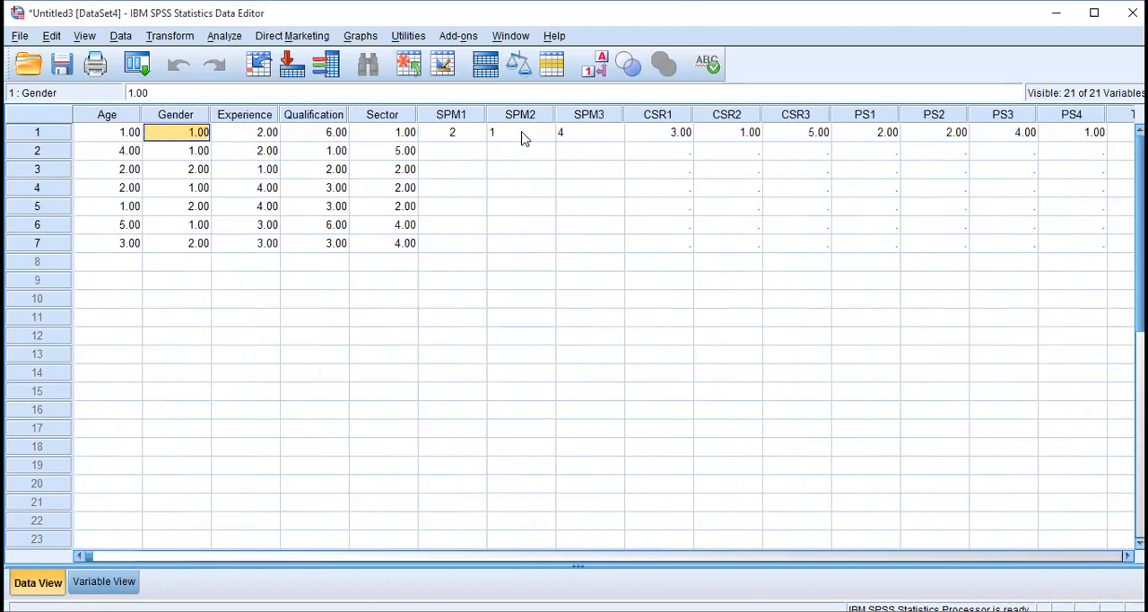
{"action": "key", "text": "Down"}
{"action": "type", "text": "1"}
{"action": "key", "text": "Tab"}
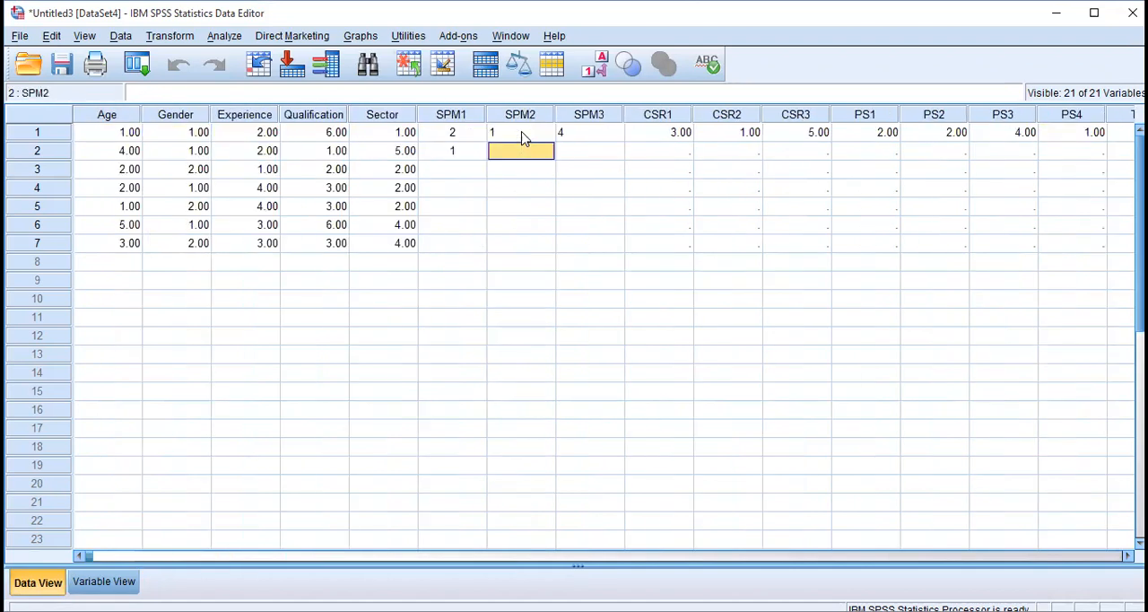
{"action": "type", "text": "2"}
{"action": "key", "text": "Tab"}
{"action": "type", "text": "3"}
{"action": "key", "text": "Tab"}
Enter 4 for the second respondent's CSR1 and 2 for every item from CSR2 through TB1.
{"action": "type", "text": "4"}
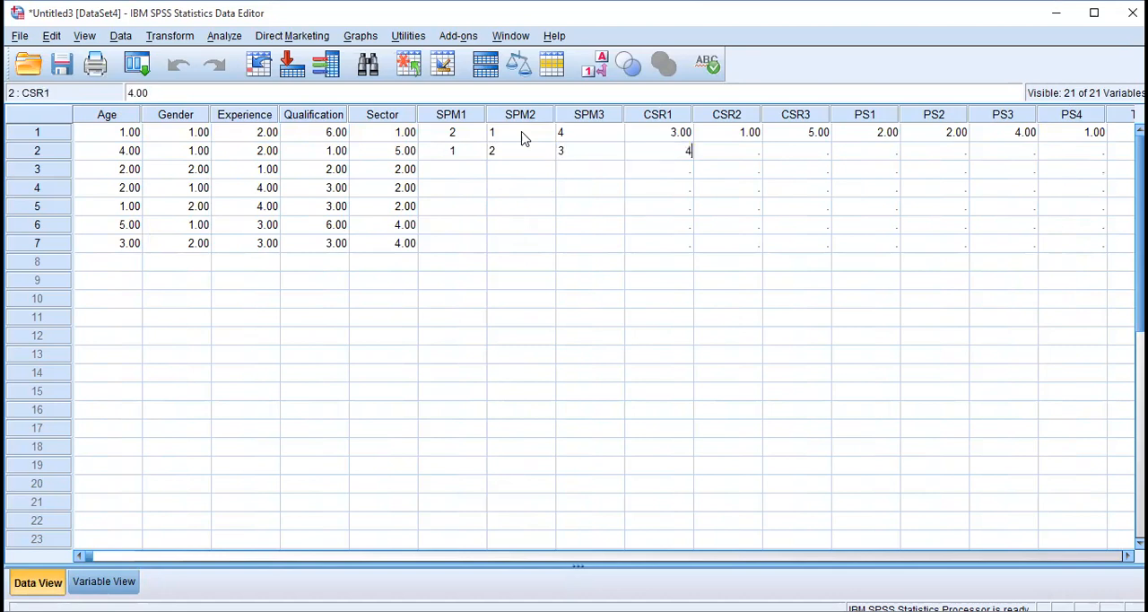
{"action": "key", "text": "Tab"}
{"action": "type", "text": "2"}
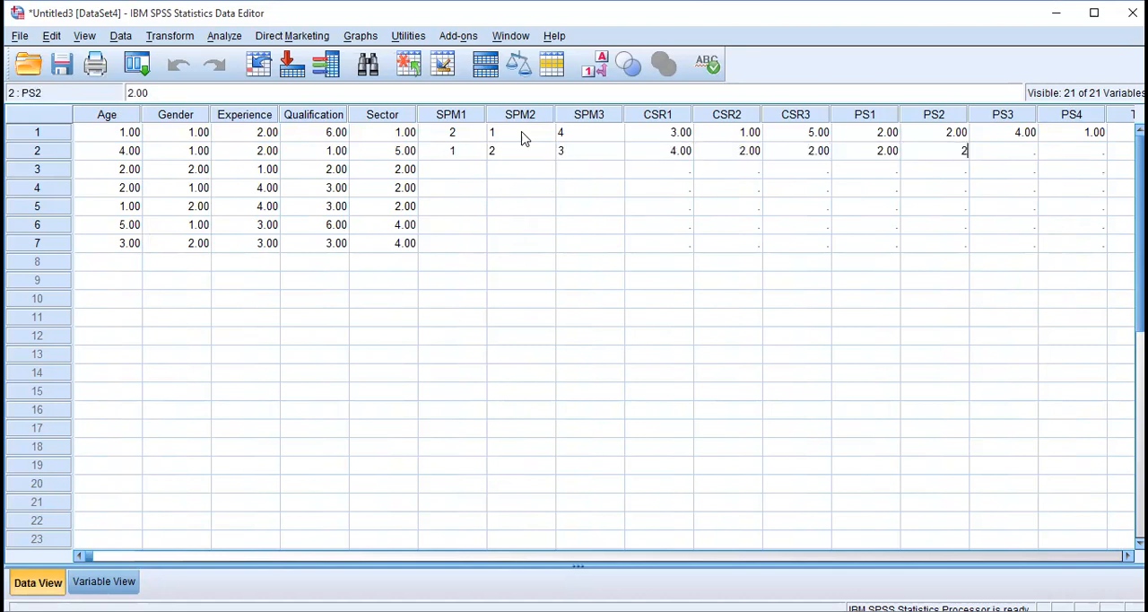
{"action": "type", "text": "\t2\t2\t2\t2\t2\t2"}
{"action": "key", "text": "Tab"}
{"action": "key", "text": "Tab"}
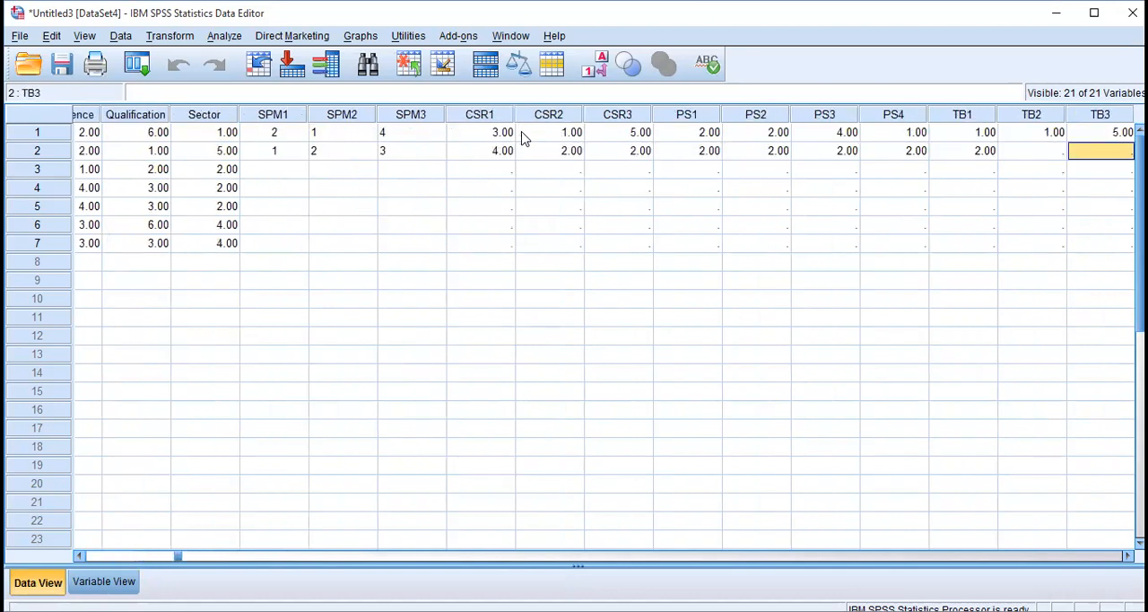
Set the second respondent's PS4 to 3 and enter 5 for TB3.
{"action": "key", "text": "Left"}
{"action": "key", "text": "Left"}
{"action": "key", "text": "Left"}
{"action": "type", "text": "3"}
{"action": "key", "text": "Tab"}
{"action": "key", "text": "Tab"}
{"action": "key", "text": "Tab"}
{"action": "type", "text": "5"}
{"action": "key", "text": "Left"}
{"action": "key", "text": "Left"}
{"action": "key", "text": "Tab"}
Fill the empty TB2 cell in the second respondent's row with 3.
{"action": "key", "text": "Tab"}
{"action": "key", "text": "Tab"}
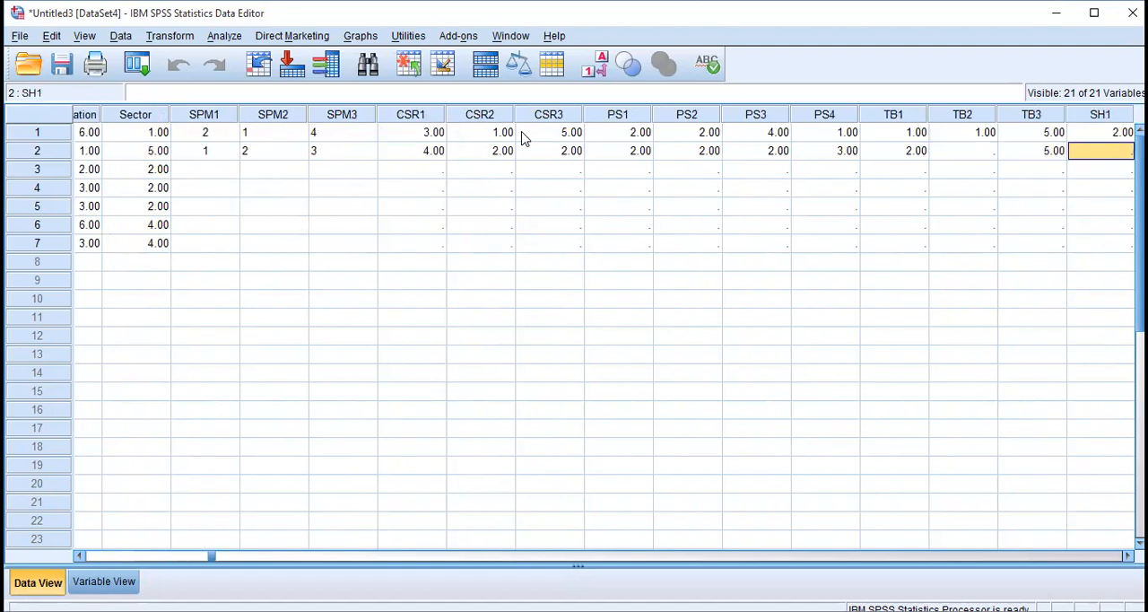
{"action": "key", "text": "Tab"}
{"action": "key", "text": "Tab"}
{"action": "key", "text": "Tab"}
{"action": "key", "text": "Left"}
{"action": "key", "text": "Left"}
{"action": "key", "text": "Left"}
{"action": "key", "text": "Left"}
{"action": "key", "text": "Left"}
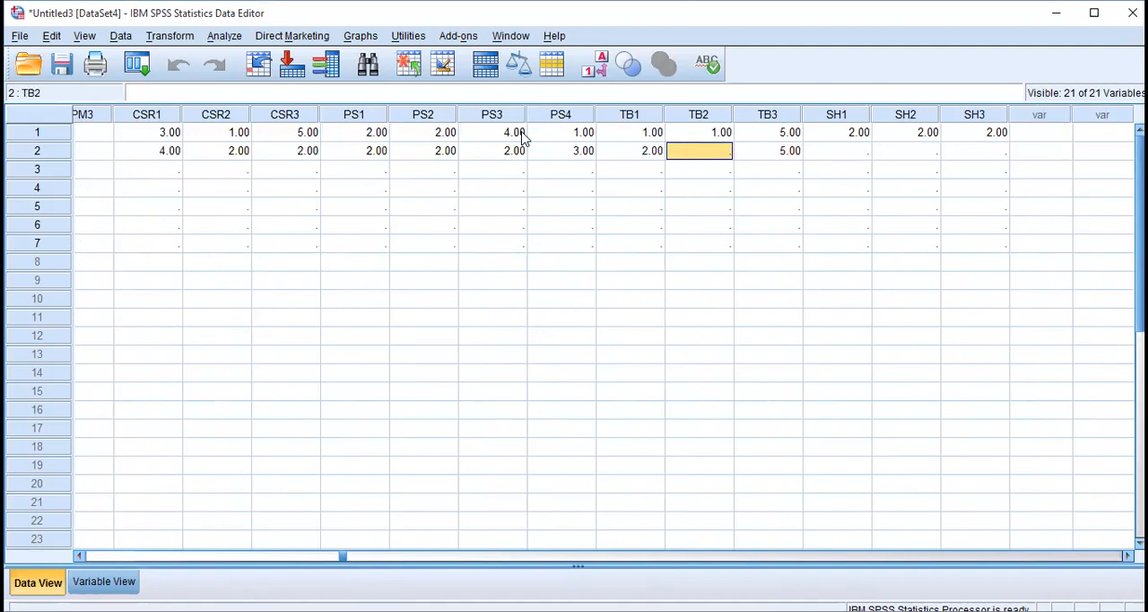
{"action": "type", "text": "3"}
{"action": "key", "text": "Tab"}
Enter 4 for SH1 and SH2 in the second respondent's row.
{"action": "key", "text": "Tab"}
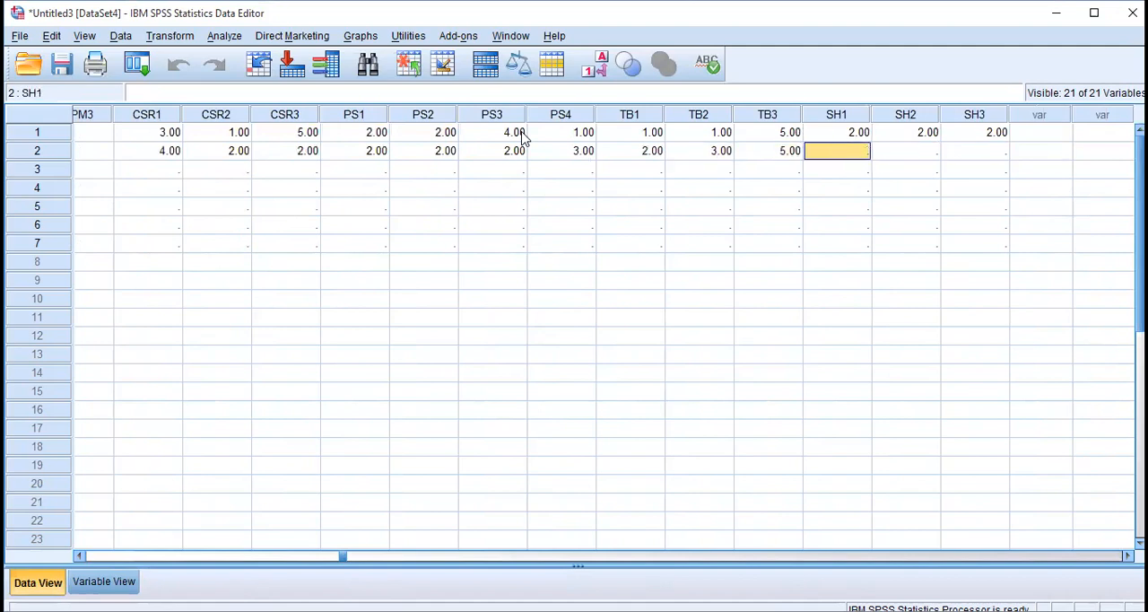
{"action": "type", "text": "4"}
{"action": "key", "text": "Tab"}
{"action": "type", "text": "4"}
{"action": "key", "text": "Tab"}
{"action": "type", "text": "4"}
{"action": "key", "text": "Left"}
{"action": "key", "text": "Left"}
{"action": "key", "text": "Left"}
{"action": "key", "text": "Left"}
{"action": "key", "text": "Left"}
{"action": "key", "text": "Left"}
{"action": "key", "text": "Left"}
{"action": "key", "text": "Left"}
{"action": "key", "text": "Left"}
{"action": "key", "text": "Left"}
{"action": "key", "text": "Left"}
{"action": "key", "text": "Left"}
{"action": "key", "text": "Left"}
{"action": "key", "text": "Left"}
{"action": "key", "text": "Left"}
{"action": "key", "text": "Left"}
{"action": "key", "text": "Left"}
{"action": "key", "text": "Left"}
{"action": "key", "text": "Left"}
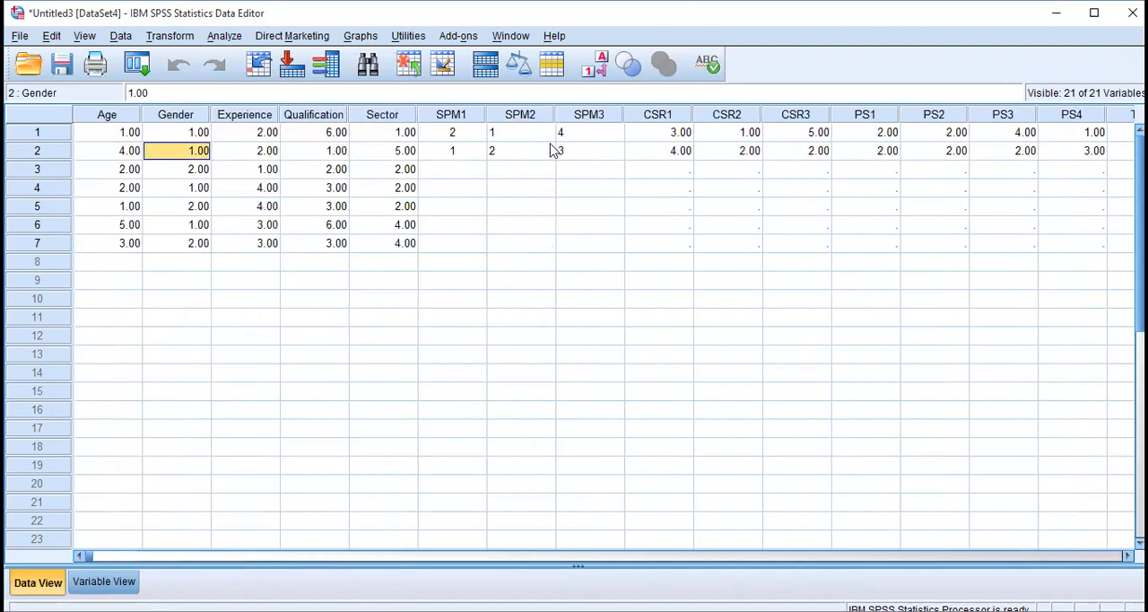
Check the Decimals setting of SPM1 in the variable definitions and return to the first respondent's SPM1 cell.
{"action": "left_click", "coordinate": [469, 136]}
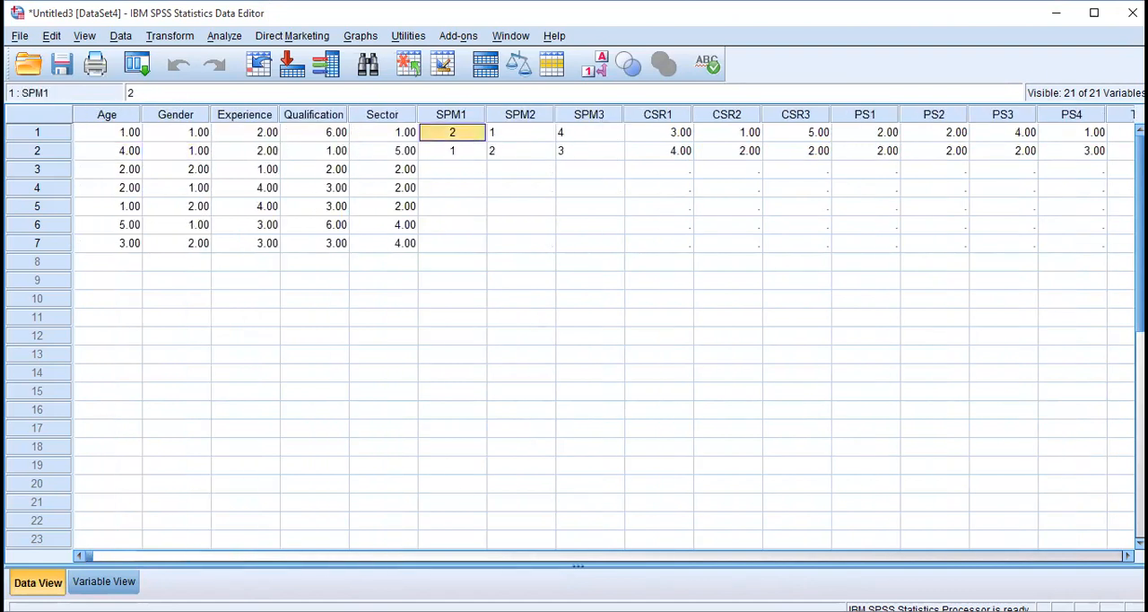
{"action": "left_click", "coordinate": [104, 582]}
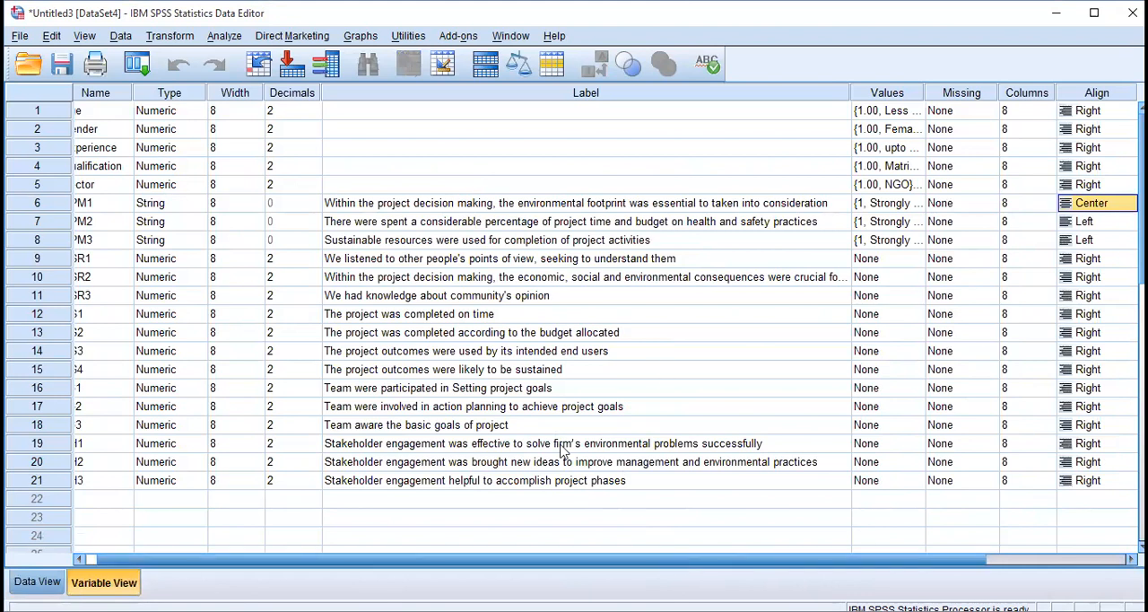
{"action": "left_click", "coordinate": [285, 204]}
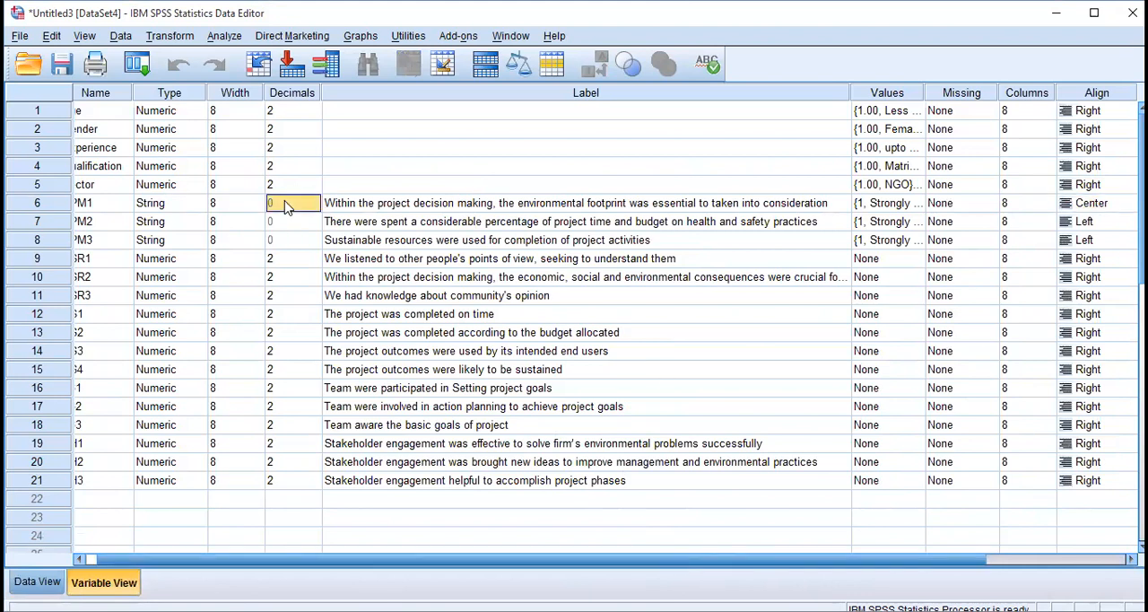
{"action": "key", "text": "ctrl+t"}
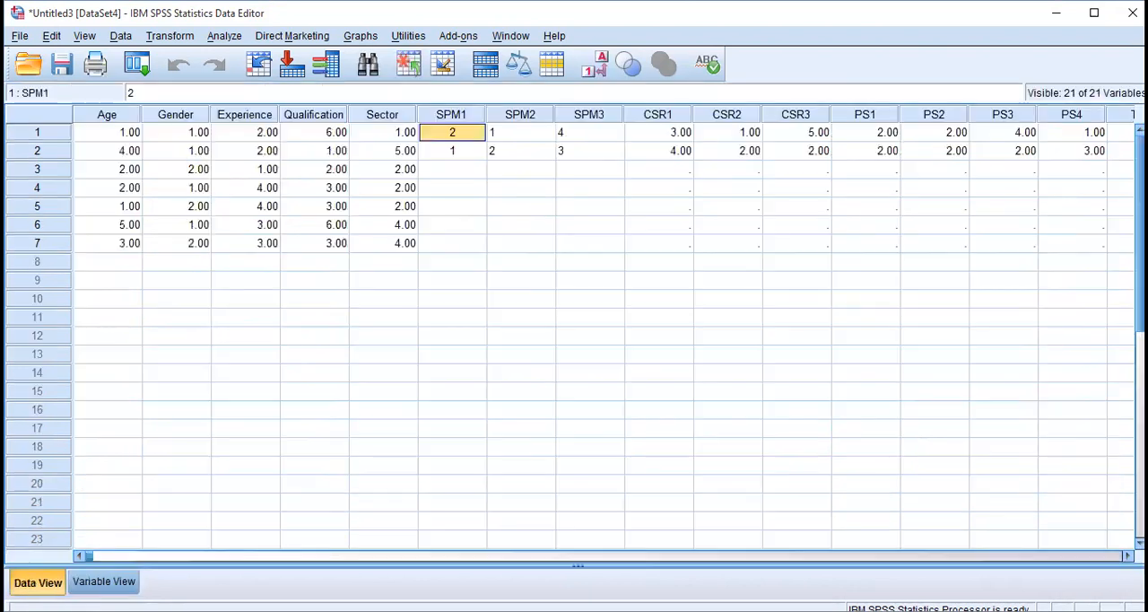
Copy the SPM1 to SH3 answers of the first two respondents.
{"action": "key", "text": "shift+Down"}
{"action": "key", "text": "shift+Right"}
{"action": "key", "text": "shift+Right"}
{"action": "key", "text": "shift+Right"}
{"action": "key", "text": "shift+Right"}
{"action": "key", "text": "shift+Right"}
{"action": "key", "text": "shift+Right"}
{"action": "key", "text": "shift+Right"}
{"action": "key", "text": "shift+Right"}
{"action": "key", "text": "shift+Right"}
{"action": "key", "text": "shift+Right"}
{"action": "key", "text": "shift+Right"}
{"action": "key", "text": "shift+Right"}
{"action": "key", "text": "shift+Right"}
{"action": "key", "text": "shift+Right"}
{"action": "key", "text": "shift+Right"}
{"action": "key", "text": "shift+Right"}
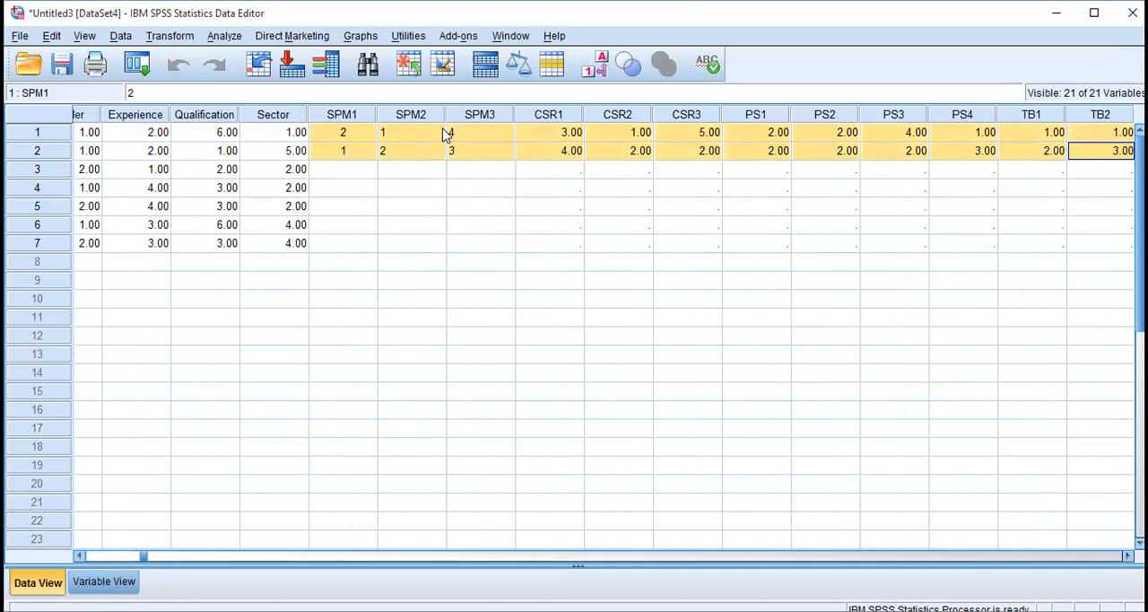
{"action": "key", "text": "shift+Left"}
{"action": "key", "text": "shift+Left"}
{"action": "key", "text": "shift+Right"}
{"action": "key", "text": "Left"}
{"action": "key", "text": "Left"}
{"action": "key", "text": "Left"}
{"action": "key", "text": "Left"}
{"action": "key", "text": "Left"}
{"action": "key", "text": "Left"}
{"action": "key", "text": "Left"}
{"action": "key", "text": "Left"}
{"action": "key", "text": "Left"}
{"action": "key", "text": "Left"}
{"action": "key", "text": "Left"}
{"action": "key", "text": "Left"}
{"action": "key", "text": "Left"}
{"action": "key", "text": "Left"}
{"action": "key", "text": "Left"}
{"action": "key", "text": "Left"}
{"action": "key", "text": "Left"}
{"action": "key", "text": "Left"}
{"action": "key", "text": "Left"}
{"action": "key", "text": "Left"}
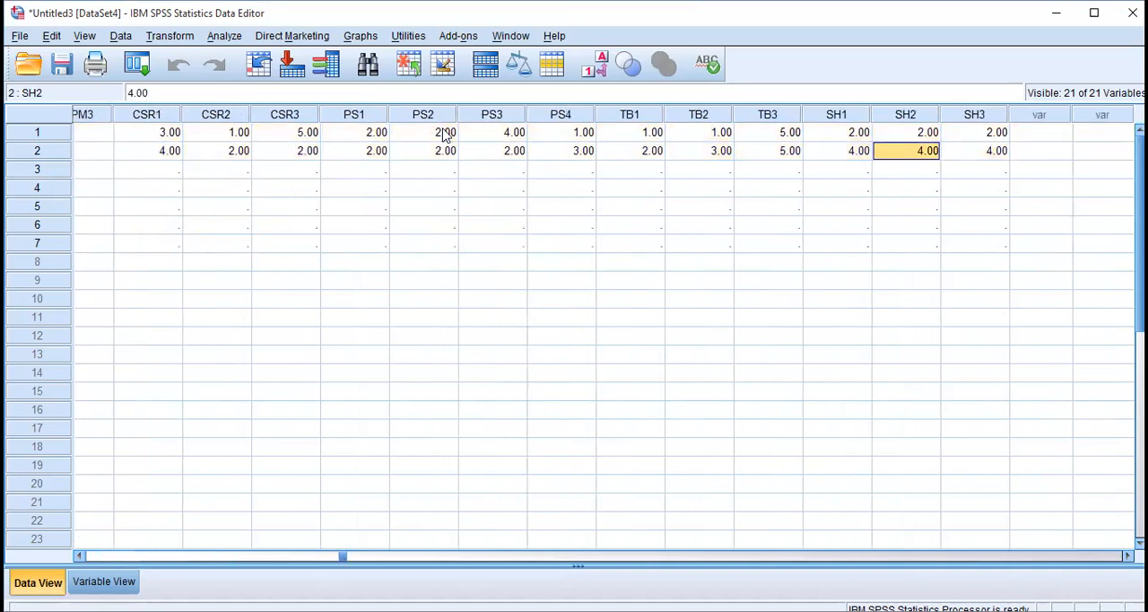
Paste the copied answers into the empty SPM1 to SH3 block selected across respondents 3 to 7.
{"action": "key", "text": "Down"}
{"action": "key", "text": "Right"}
{"action": "key", "text": "Right"}
{"action": "key", "text": "Right"}
{"action": "key", "text": "Right"}
{"action": "key", "text": "Right"}
{"action": "key", "text": "Right"}
{"action": "key", "text": "Right"}
{"action": "key", "text": "Right"}
{"action": "key", "text": "Left"}
{"action": "key", "text": "Left"}
{"action": "key", "text": "Left"}
{"action": "key", "text": "shift+Down"}
{"action": "key", "text": "shift+Down"}
{"action": "key", "text": "shift+Down"}
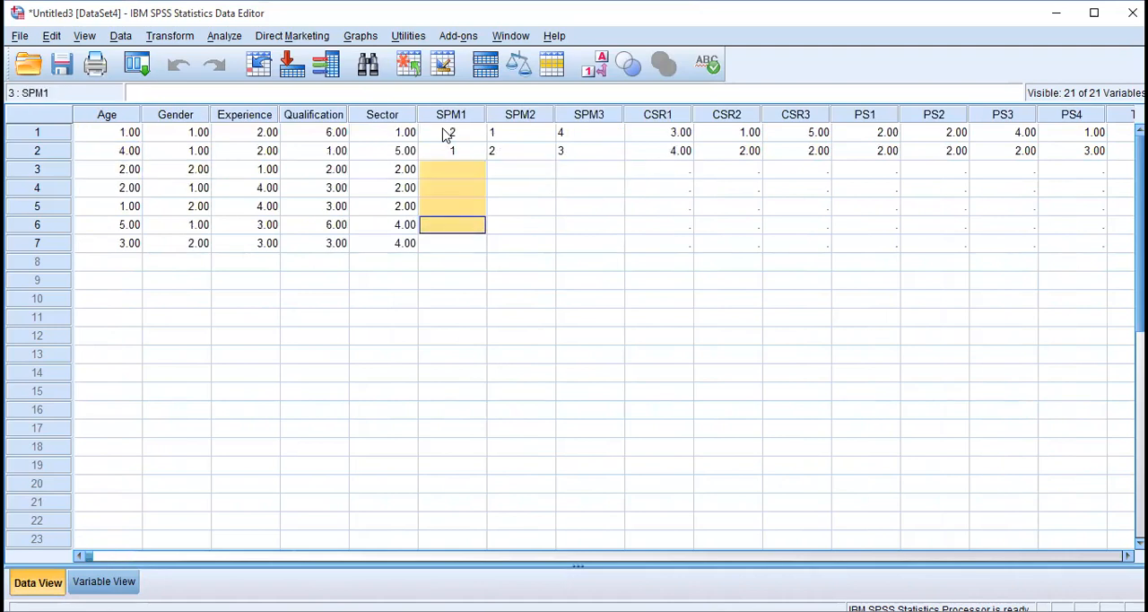
{"action": "key", "text": "shift+Right"}
{"action": "key", "text": "shift+Down"}
{"action": "key", "text": "shift+Right"}
{"action": "key", "text": "shift+Right"}
{"action": "key", "text": "shift+Right"}
{"action": "key", "text": "shift+Right"}
{"action": "key", "text": "shift+Right"}
{"action": "key", "text": "shift+Right"}
{"action": "key", "text": "shift+Right"}
{"action": "key", "text": "shift+Right"}
{"action": "key", "text": "shift+Right"}
{"action": "key", "text": "shift+Right"}
{"action": "key", "text": "shift+Right"}
{"action": "key", "text": "shift+Right"}
{"action": "key", "text": "shift+Right"}
{"action": "key", "text": "shift+Right"}
{"action": "key", "text": "shift+Right"}
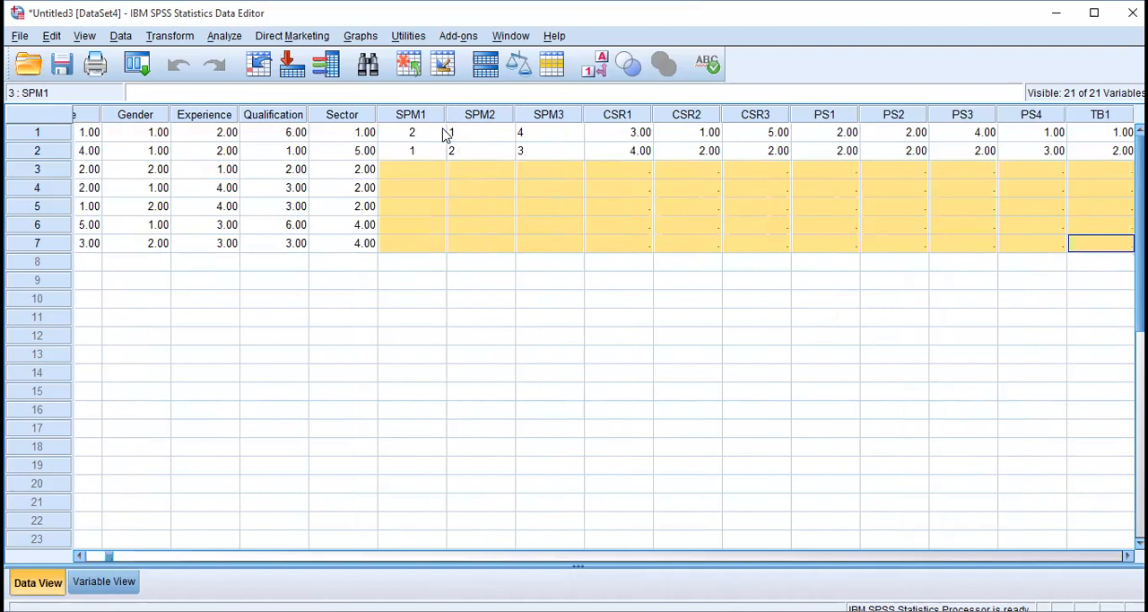
{"action": "key", "text": "shift+Left"}
{"action": "key", "text": "shift+Left"}
{"action": "key", "text": "shift+Right"}
{"action": "key", "text": "ctrl+v"}
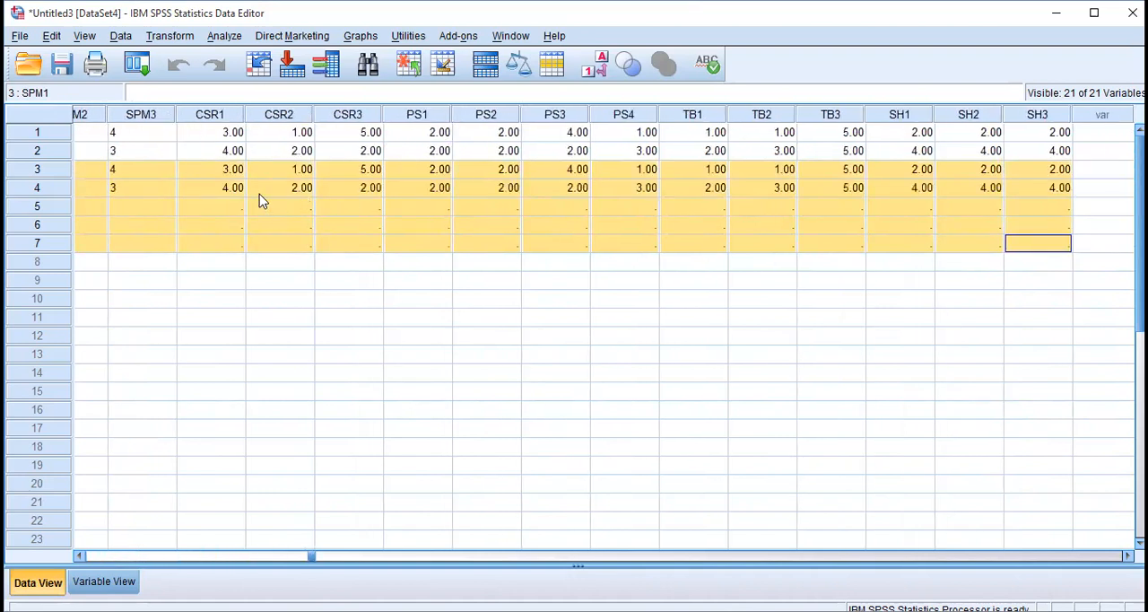
Paste the copied answers again into the still empty SPM1 to SH3 block of respondents 5 to 7.
{"action": "left_click", "coordinate": [189, 212]}
{"action": "key", "text": "Left"}
{"action": "key", "text": "Left"}
{"action": "key", "text": "Left"}
{"action": "key", "text": "Left"}
{"action": "key", "text": "Left"}
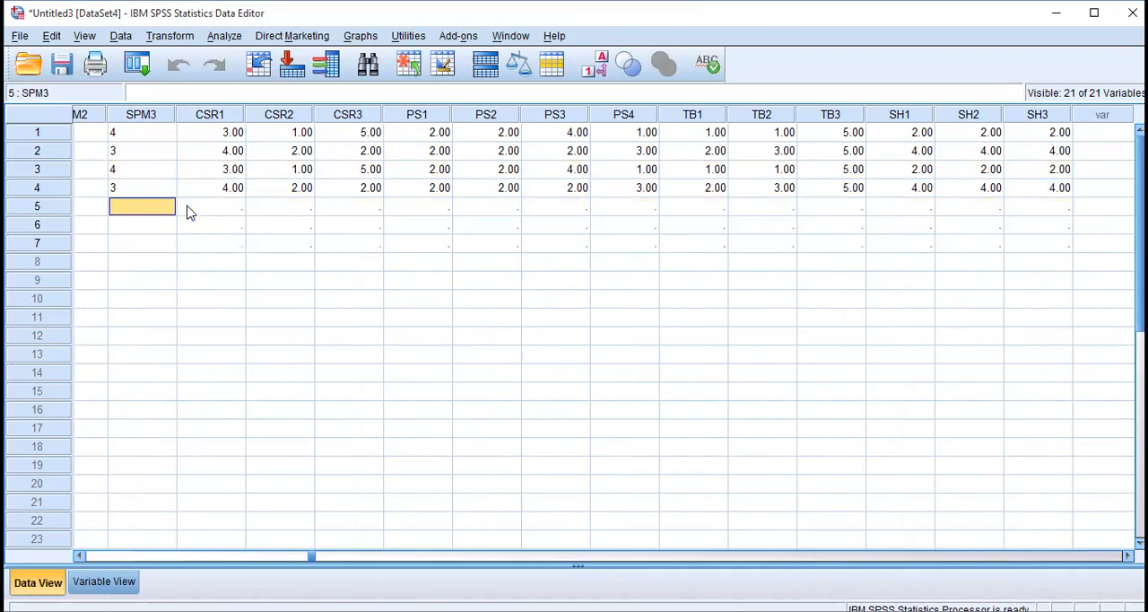
{"action": "key", "text": "Right"}
{"action": "key", "text": "Right"}
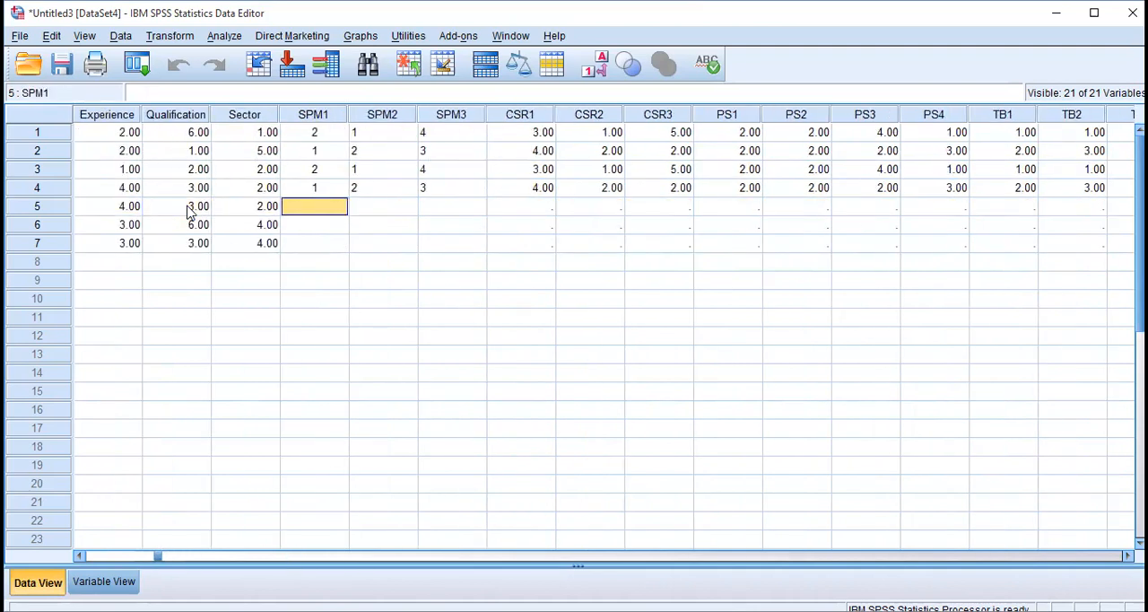
{"action": "key", "text": "shift+Down"}
{"action": "key", "text": "shift+Down"}
{"action": "key", "text": "shift+Right"}
{"action": "key", "text": "shift+Right"}
{"action": "key", "text": "shift+Right"}
{"action": "key", "text": "shift+Right"}
{"action": "key", "text": "shift+Right"}
{"action": "key", "text": "shift+Right"}
{"action": "key", "text": "shift+Right"}
{"action": "key", "text": "shift+Right"}
{"action": "key", "text": "shift+Right"}
{"action": "key", "text": "shift+Right"}
{"action": "key", "text": "shift+Right"}
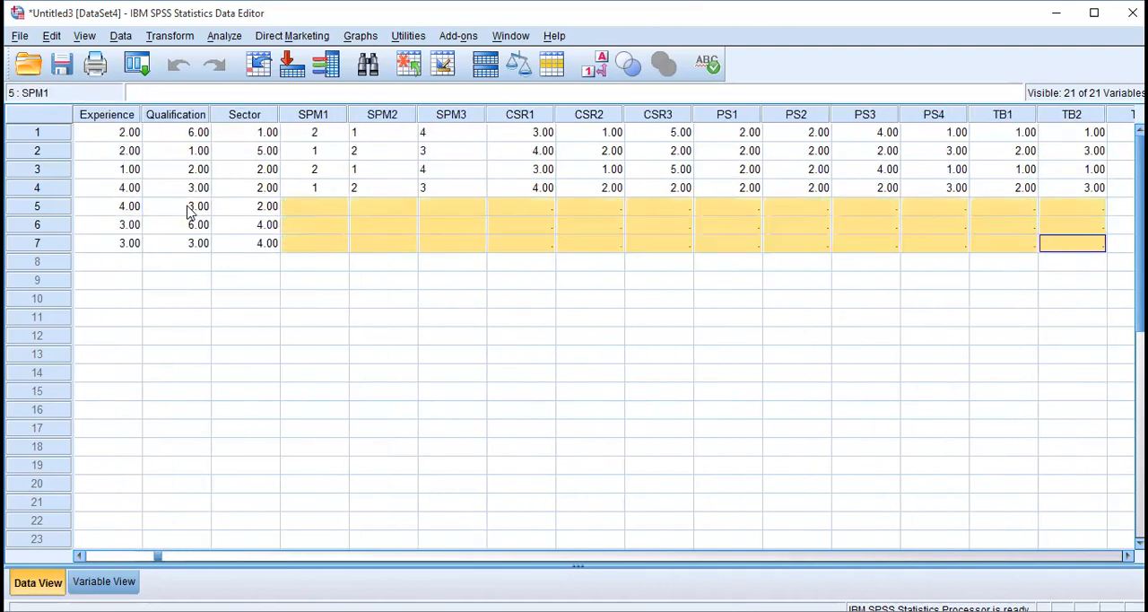
{"action": "key", "text": "shift+Right"}
{"action": "key", "text": "shift+Right"}
{"action": "key", "text": "shift+Right"}
{"action": "key", "text": "shift+Right"}
{"action": "key", "text": "ctrl+v"}
Paste the copied answers into the SPM1 to SH3 cells of respondent 7.
{"action": "key", "text": "Down"}
{"action": "key", "text": "Left"}
{"action": "key", "text": "Left"}
{"action": "key", "text": "Left"}
{"action": "key", "text": "Left"}
{"action": "key", "text": "Left"}
{"action": "key", "text": "Left"}
{"action": "key", "text": "Left"}
{"action": "key", "text": "Left"}
{"action": "key", "text": "Left"}
{"action": "key", "text": "Left"}
{"action": "key", "text": "Left"}
{"action": "key", "text": "Left"}
{"action": "key", "text": "Left"}
{"action": "key", "text": "Left"}
{"action": "key", "text": "Left"}
{"action": "key", "text": "Left"}
{"action": "key", "text": "Left"}
{"action": "key", "text": "Left"}
{"action": "key", "text": "Left"}
{"action": "key", "text": "Left"}
{"action": "key", "text": "Up"}
{"action": "key", "text": "Right"}
{"action": "key", "text": "Right"}
{"action": "key", "text": "Right"}
{"action": "key", "text": "Right"}
{"action": "key", "text": "Right"}
{"action": "key", "text": "Right"}
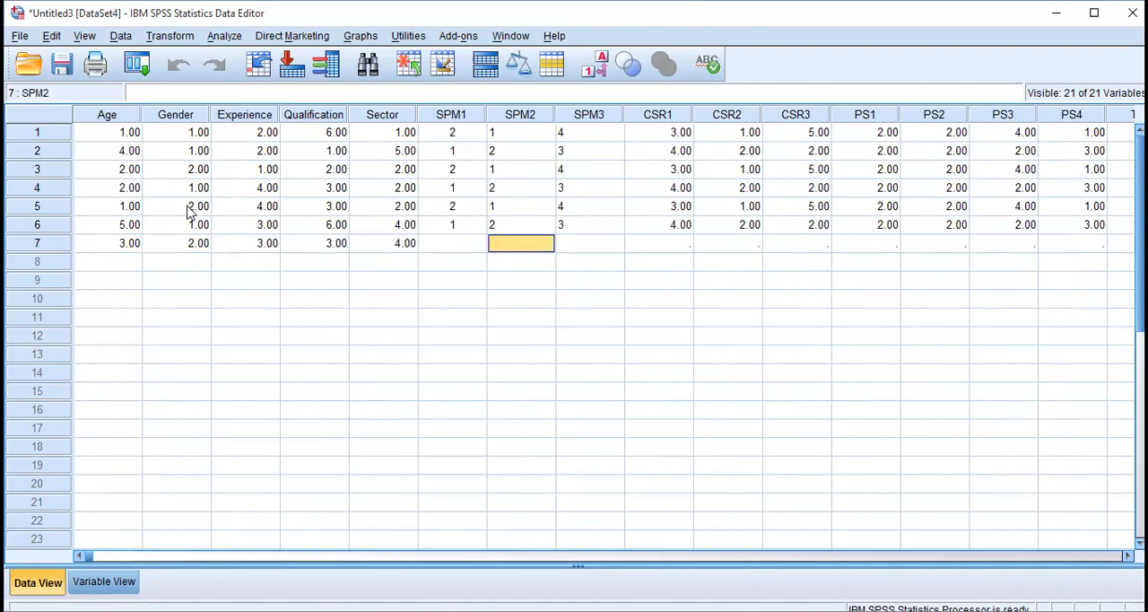
{"action": "key", "text": "Left"}
{"action": "key", "text": "shift+Right"}
{"action": "key", "text": "shift+Right"}
{"action": "key", "text": "shift+Right"}
{"action": "key", "text": "shift+Right"}
{"action": "key", "text": "shift+Right"}
{"action": "key", "text": "shift+Right"}
{"action": "key", "text": "shift+Right"}
{"action": "key", "text": "shift+Right"}
{"action": "key", "text": "shift+Right"}
{"action": "key", "text": "shift+Right"}
{"action": "key", "text": "shift+Right"}
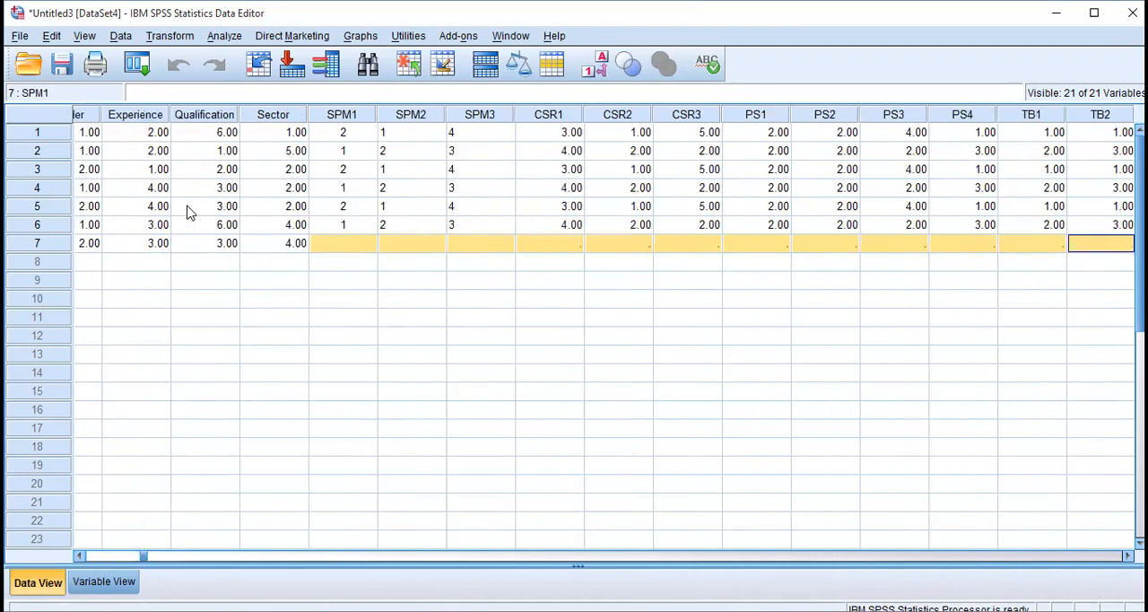
{"action": "key", "text": "shift+Right"}
{"action": "key", "text": "shift+Right"}
{"action": "key", "text": "shift+Right"}
{"action": "key", "text": "shift+Right"}
{"action": "key", "text": "shift+Right"}
{"action": "key", "text": "shift+Right"}
{"action": "key", "text": "ctrl+v"}
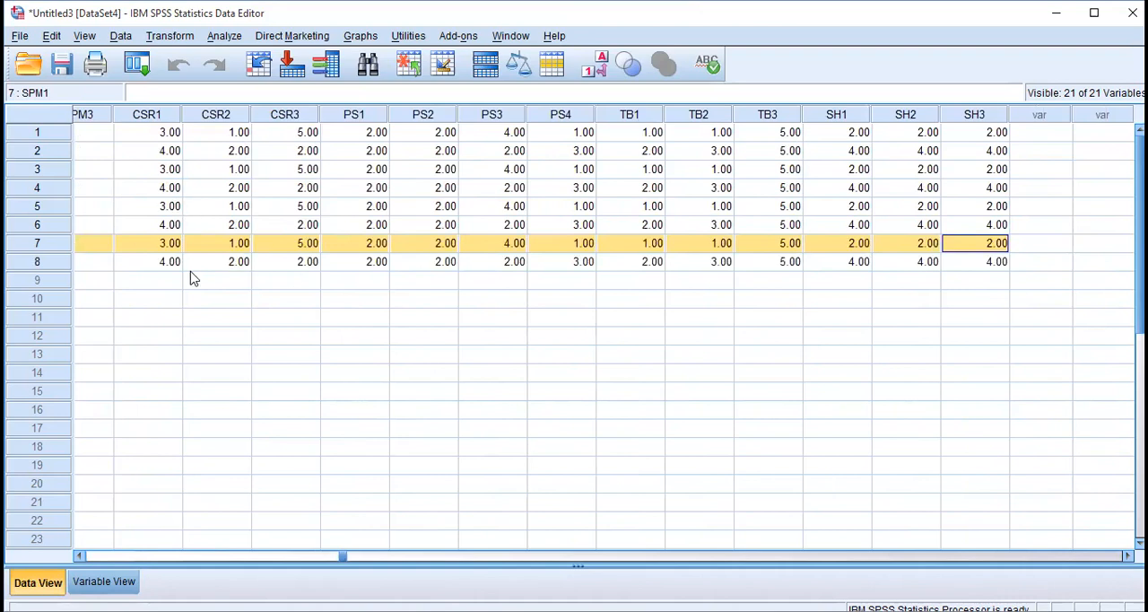
Clear the surplus answers from CSR1 onward in row 8 and delete that entire case.
{"action": "left_click", "coordinate": [143, 264]}
{"action": "key", "text": "shift+Right"}
{"action": "key", "text": "shift+Right"}
{"action": "key", "text": "shift+Right"}
{"action": "key", "text": "shift+Right"}
{"action": "key", "text": "shift+Right"}
{"action": "key", "text": "shift+Right"}
{"action": "key", "text": "shift+Right"}
{"action": "key", "text": "shift+Right"}
{"action": "key", "text": "shift+Right"}
{"action": "key", "text": "shift+Right"}
{"action": "key", "text": "shift+Right"}
{"action": "key", "text": "shift+Right"}
{"action": "key", "text": "shift+Right"}
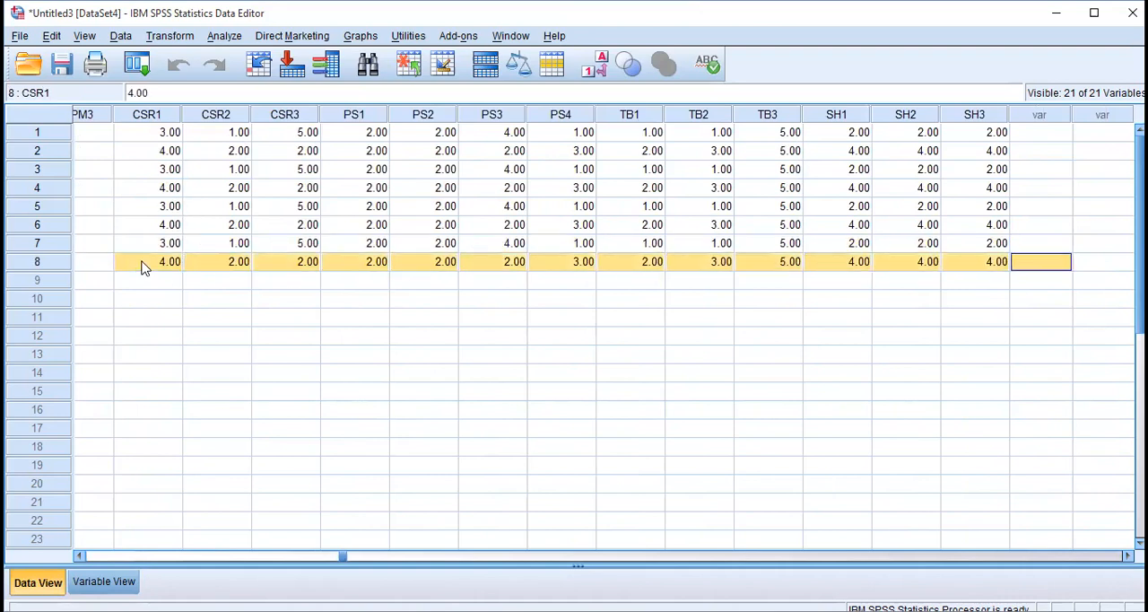
{"action": "key", "text": "Delete"}
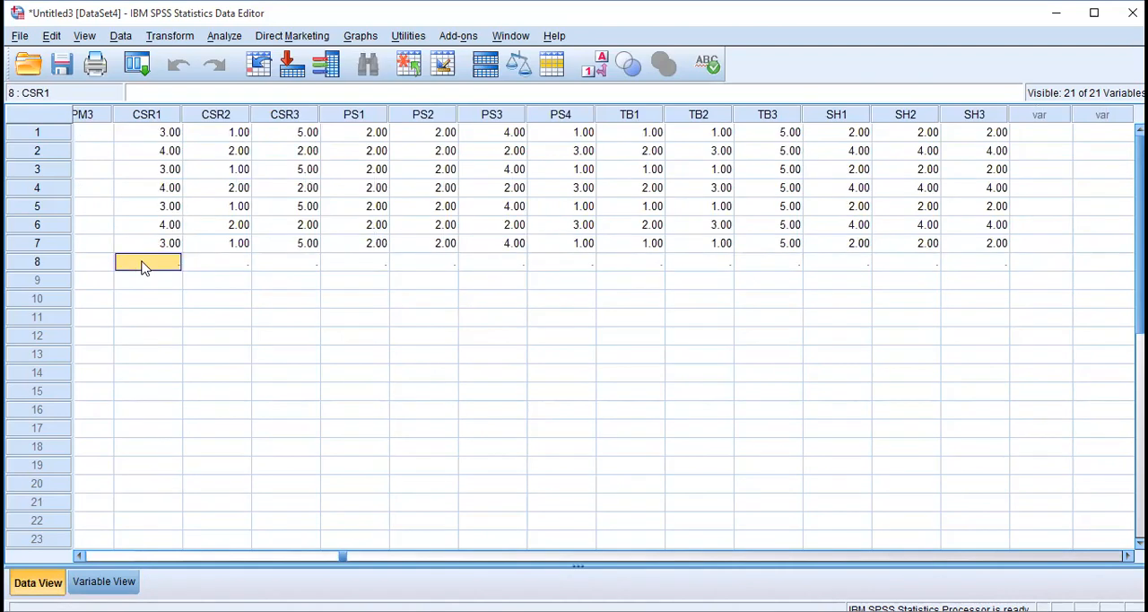
{"action": "left_click", "coordinate": [41, 265]}
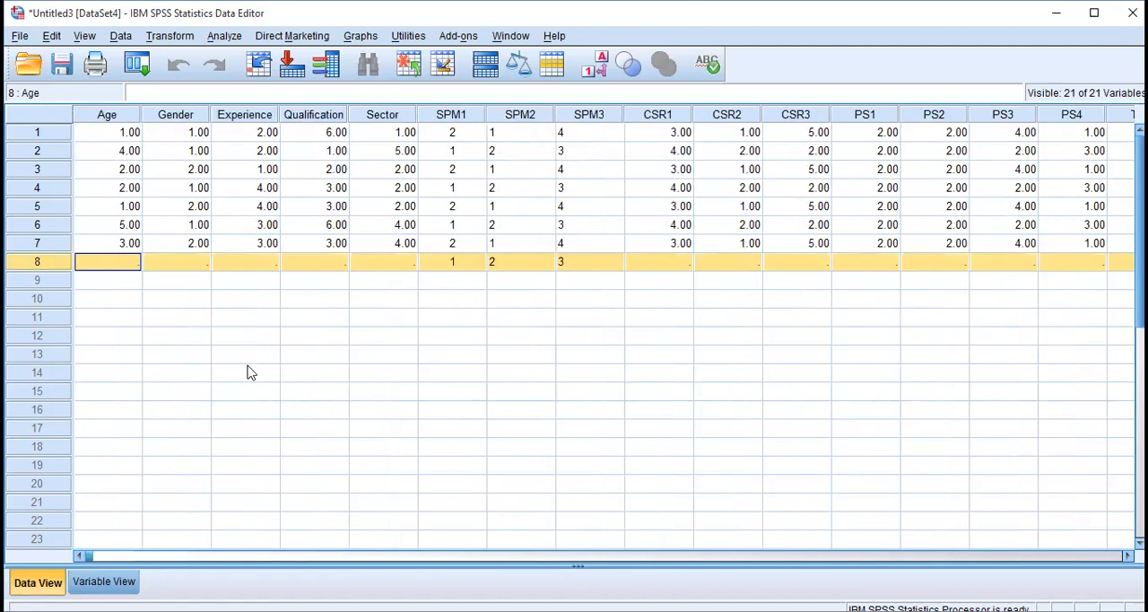
{"action": "right_click", "coordinate": [33, 261]}
{"action": "left_click", "coordinate": [95, 336]}
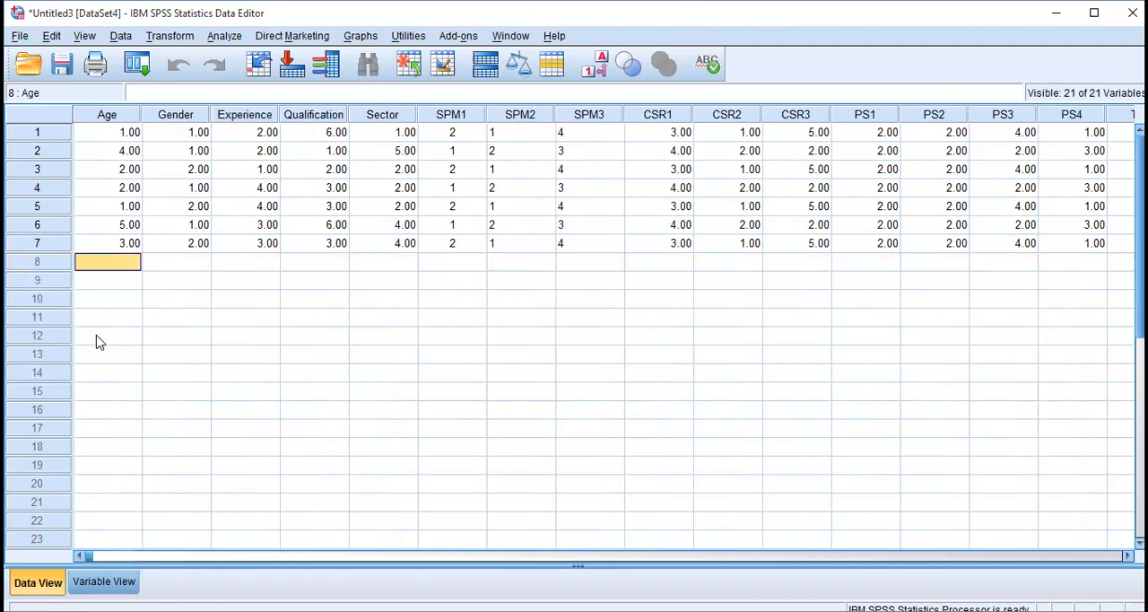
Set CSR1 to 2, 2, 1 and 5 for respondents 4 to 7.
{"action": "left_click", "coordinate": [684, 186]}
{"action": "type", "text": "2"}
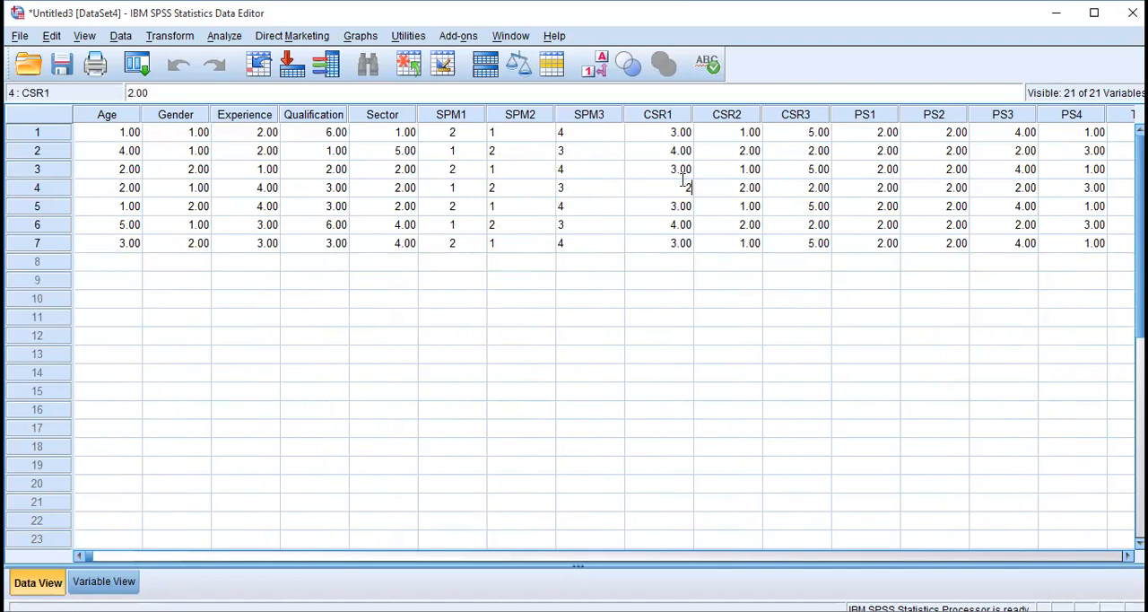
{"action": "key", "text": "Return"}
{"action": "type", "text": "2"}
{"action": "key", "text": "Return"}
{"action": "type", "text": "1"}
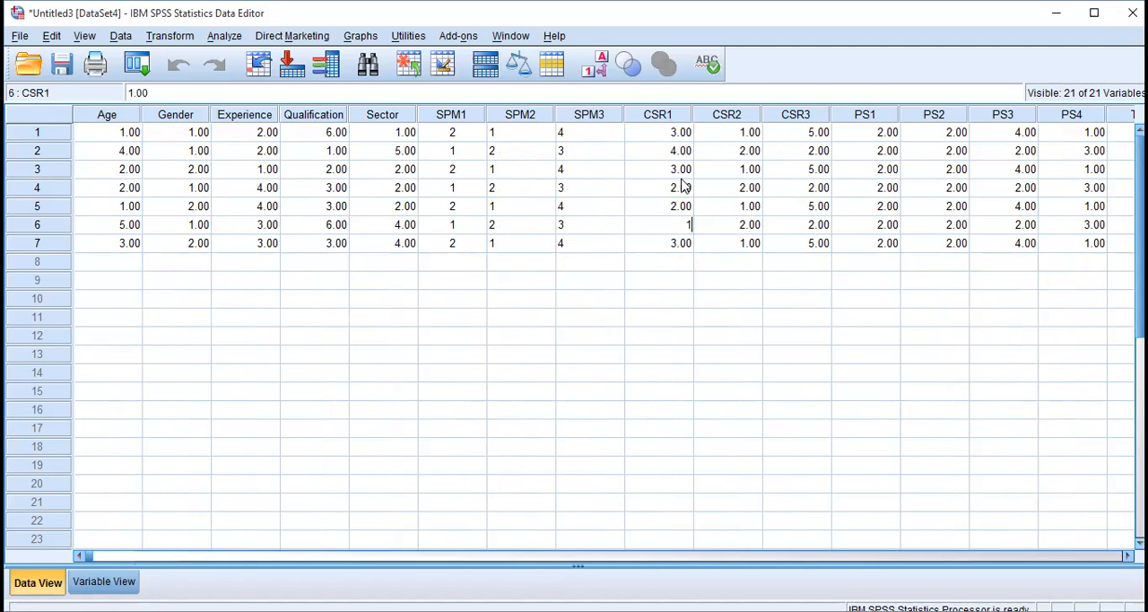
{"action": "key", "text": "Return"}
{"action": "type", "text": "5"}
Set PS1 to 3 for respondent 4 and to 5 for respondent 6.
{"action": "key", "text": "Tab"}
{"action": "key", "text": "Tab"}
{"action": "key", "text": "Right"}
{"action": "key", "text": "Up"}
Set PS3 to 5 for respondent 4 and to 3 for respondent 6.
{"action": "key", "text": "Up"}
{"action": "key", "text": "Up"}
{"action": "type", "text": "3"}
{"action": "key", "text": "Return"}
{"action": "key", "text": "Return"}
{"action": "type", "text": "5"}
{"action": "key", "text": "Tab"}
{"action": "key", "text": "Tab"}
{"action": "key", "text": "Right"}
{"action": "key", "text": "Up"}
{"action": "key", "text": "Left"}
{"action": "key", "text": "Up"}
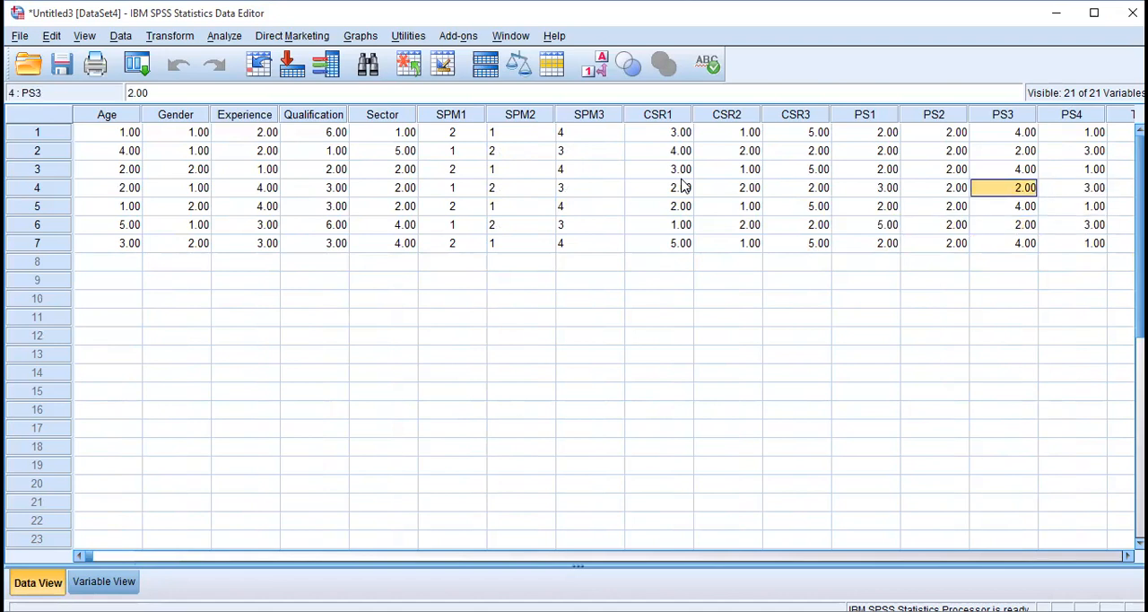
{"action": "type", "text": "5"}
{"action": "key", "text": "Up"}
{"action": "key", "text": "Down"}
{"action": "key", "text": "Down"}
{"action": "key", "text": "Down"}
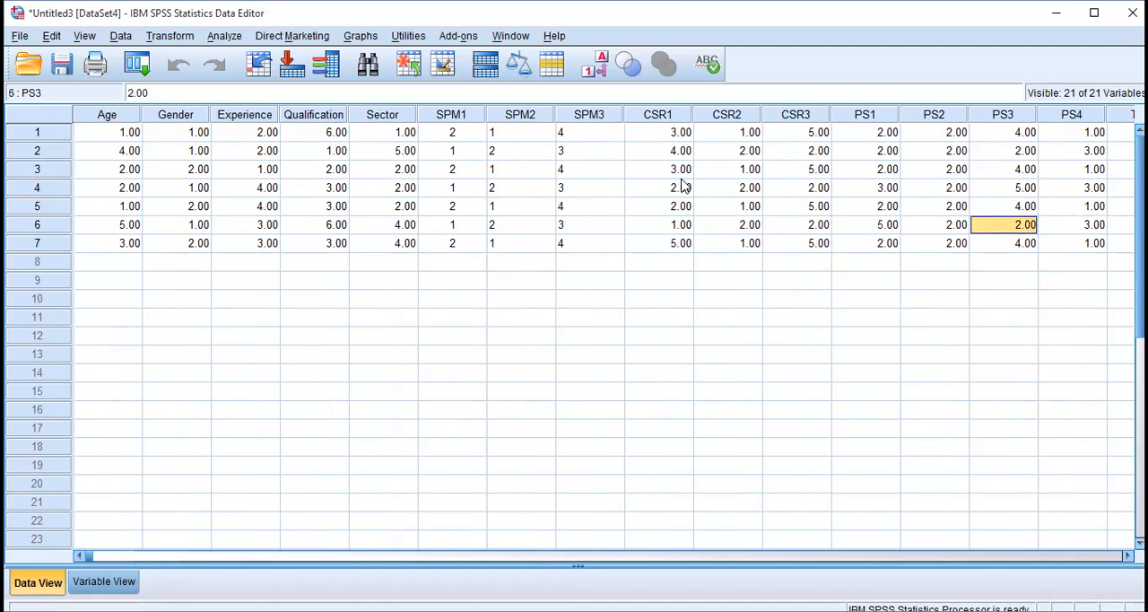
{"action": "type", "text": "3"}
Set TB1 to 4 for respondents 4, 5 and 6.
{"action": "key", "text": "Right"}
{"action": "key", "text": "Right"}
Set respondent 7's PS4 answer to 4.
{"action": "key", "text": "Right"}
{"action": "key", "text": "Left"}
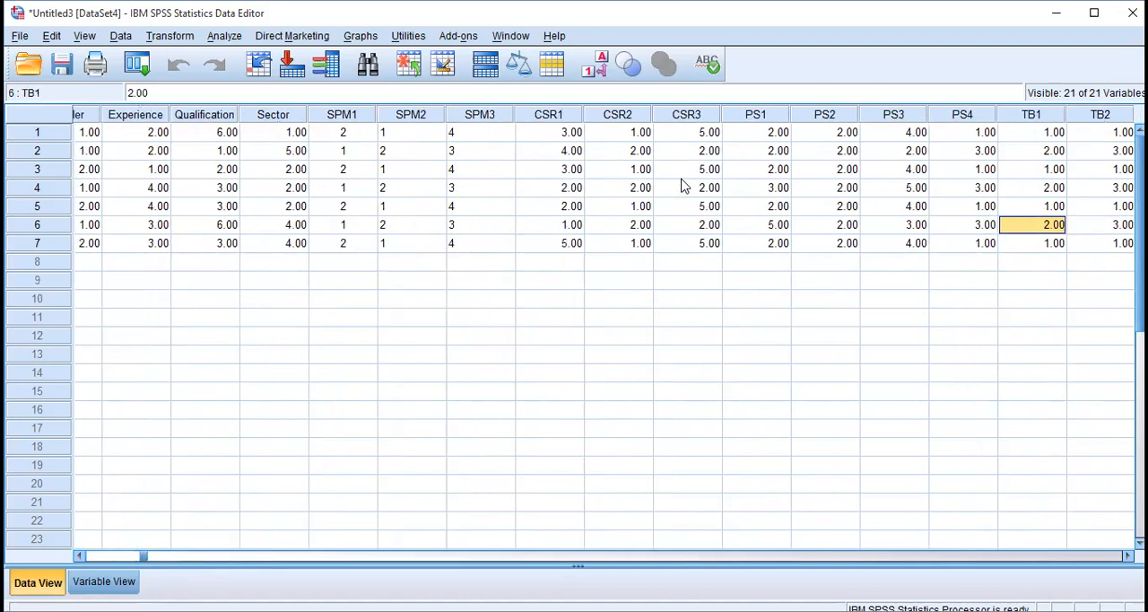
{"action": "key", "text": "Up"}
{"action": "key", "text": "Up"}
{"action": "type", "text": "4"}
{"action": "key", "text": "Down"}
{"action": "type", "text": "4"}
{"action": "key", "text": "Down"}
{"action": "type", "text": "4"}
{"action": "key", "text": "Left"}
{"action": "key", "text": "Left"}
Set respondent 5's SH2 answer to 4 and TB3 answer to 3.
{"action": "key", "text": "Right"}
{"action": "key", "text": "Right"}
{"action": "key", "text": "Down"}
{"action": "key", "text": "Left"}
{"action": "type", "text": "4"}
{"action": "key", "text": "Right"}
{"action": "key", "text": "Right"}
{"action": "key", "text": "Right"}
{"action": "key", "text": "Right"}
{"action": "key", "text": "Right"}
{"action": "key", "text": "Right"}
{"action": "key", "text": "Up"}
{"action": "key", "text": "Left"}
{"action": "key", "text": "Up"}
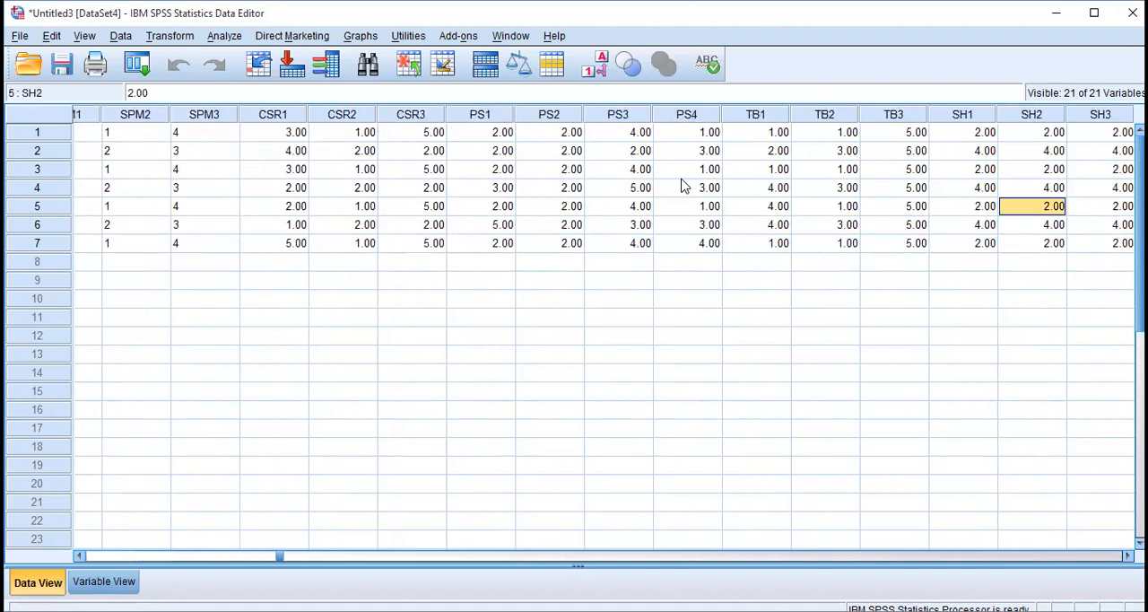
{"action": "key", "text": "Down"}
{"action": "key", "text": "Left"}
{"action": "key", "text": "Left"}
{"action": "key", "text": "Up"}
{"action": "type", "text": "3"}
Set respondent 7's TB2 answer to 3.
{"action": "key", "text": "Down"}
{"action": "key", "text": "Down"}
{"action": "key", "text": "Left"}
{"action": "type", "text": "3"}
{"action": "key", "text": "Right"}
{"action": "key", "text": "Right"}
{"action": "key", "text": "Right"}
{"action": "key", "text": "Right"}
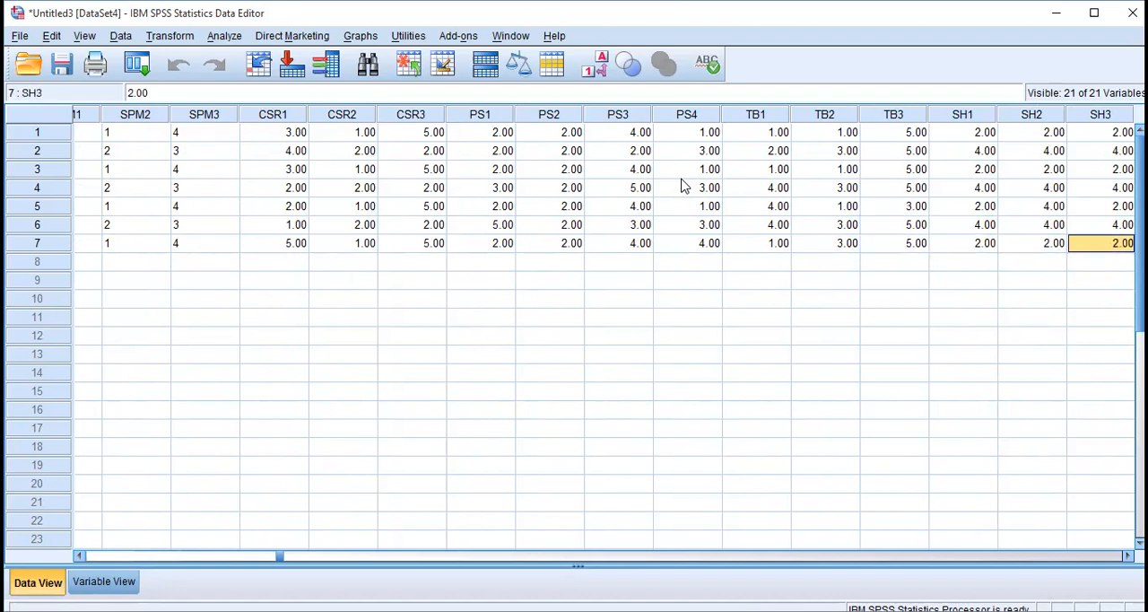
Set respondent 4's SH3 answer to 5.
{"action": "key", "text": "Right"}
{"action": "key", "text": "Up"}
{"action": "key", "text": "Left"}
{"action": "key", "text": "Up"}
{"action": "key", "text": "Up"}
{"action": "type", "text": "5"}
Set respondent 6's SH3 answer to 1.
{"action": "key", "text": "Down"}
{"action": "key", "text": "Left"}
{"action": "key", "text": "Down"}
{"action": "key", "text": "Right"}
{"action": "type", "text": "1"}
Highlight the complete rows of respondents 1 through 7 to show all entered answers.
{"action": "key", "text": "Left"}
{"action": "key", "text": "Left"}
{"action": "key", "text": "Left"}
{"action": "key", "text": "Left"}
{"action": "key", "text": "Left"}
{"action": "key", "text": "Left"}
{"action": "key", "text": "Left"}
{"action": "key", "text": "Left"}
{"action": "key", "text": "Left"}
{"action": "key", "text": "Left"}
{"action": "key", "text": "Left"}
{"action": "key", "text": "Left"}
{"action": "key", "text": "Left"}
{"action": "key", "text": "Left"}
{"action": "key", "text": "Left"}
{"action": "key", "text": "Left"}
{"action": "key", "text": "Left"}
{"action": "key", "text": "Left"}
{"action": "key", "text": "Left"}
{"action": "key", "text": "Left"}
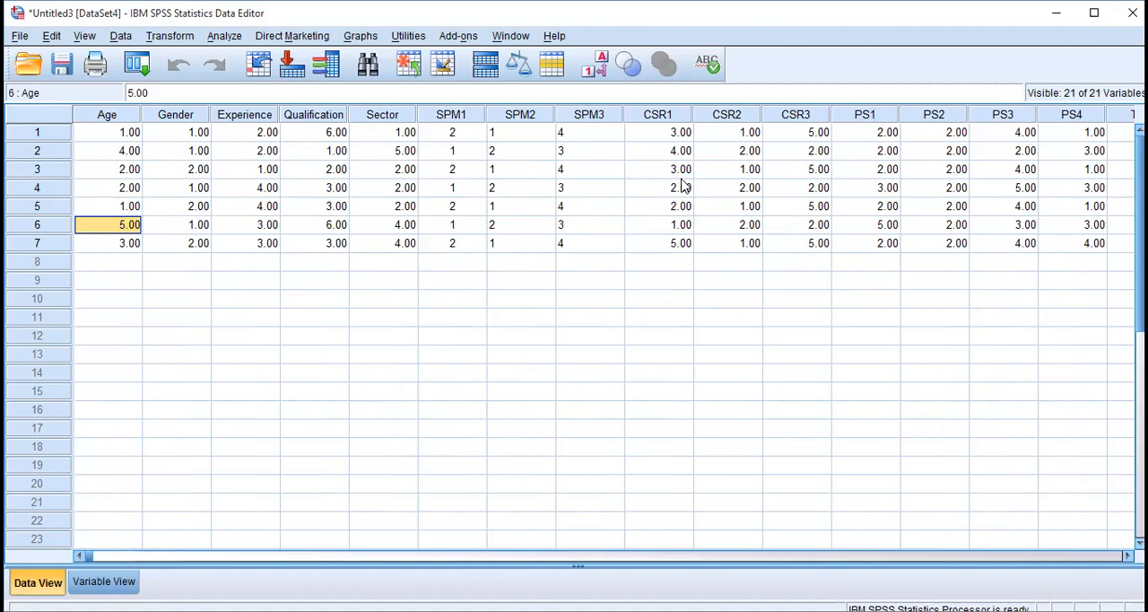
{"action": "left_click", "coordinate": [37, 134]}
{"action": "key", "text": "shift+Down"}
{"action": "key", "text": "shift+Down"}
{"action": "key", "text": "shift+Down"}
{"action": "key", "text": "shift+Down"}
{"action": "key", "text": "shift+Down"}
{"action": "key", "text": "shift+Down"}
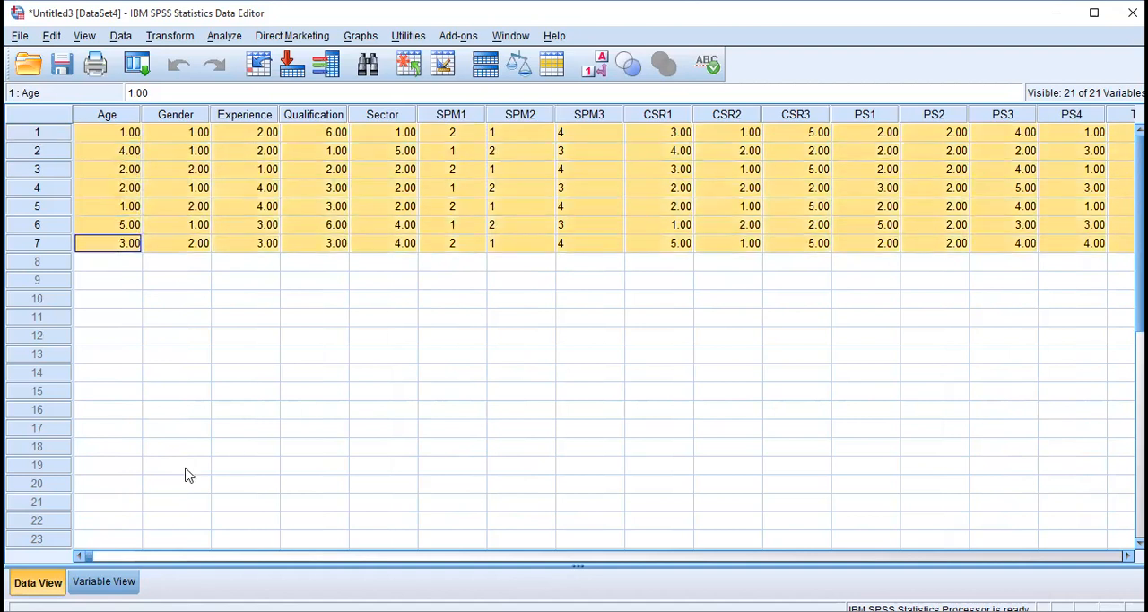
Review the variable definitions, including labels, value codes, alignment, measure and role for all variables.
{"action": "key", "text": "ctrl+t"}
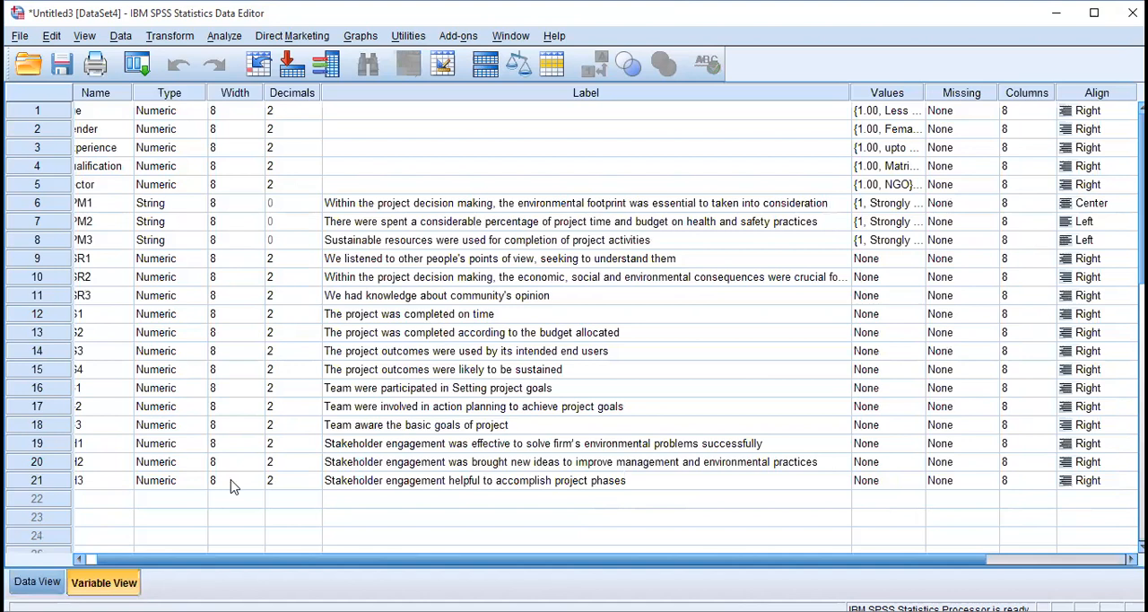
{"action": "left_click", "coordinate": [1142, 368]}
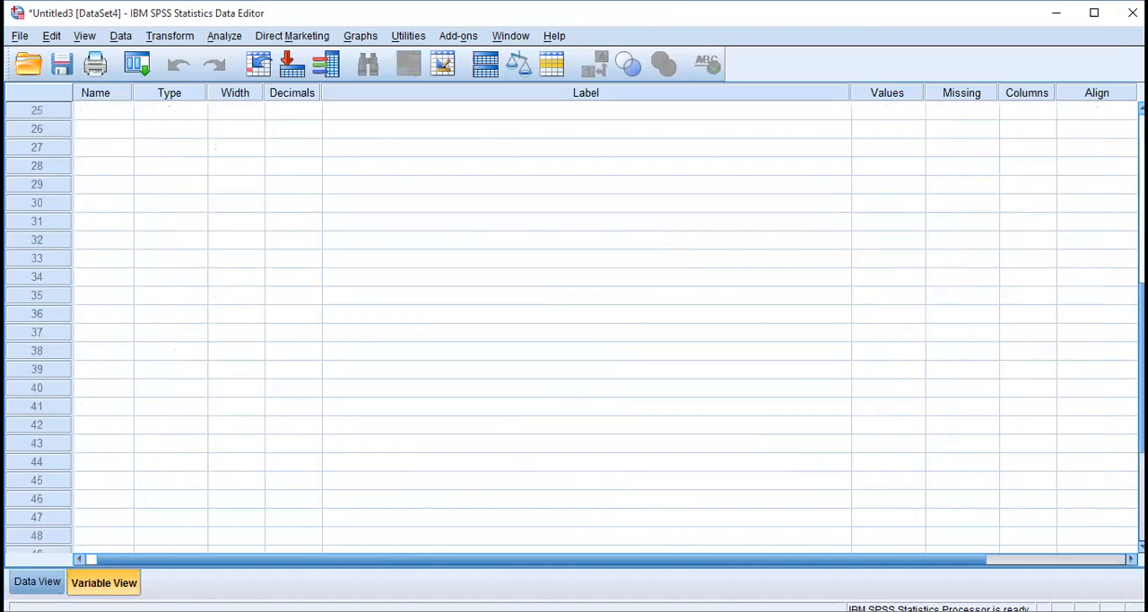
{"action": "left_click", "coordinate": [1142, 498]}
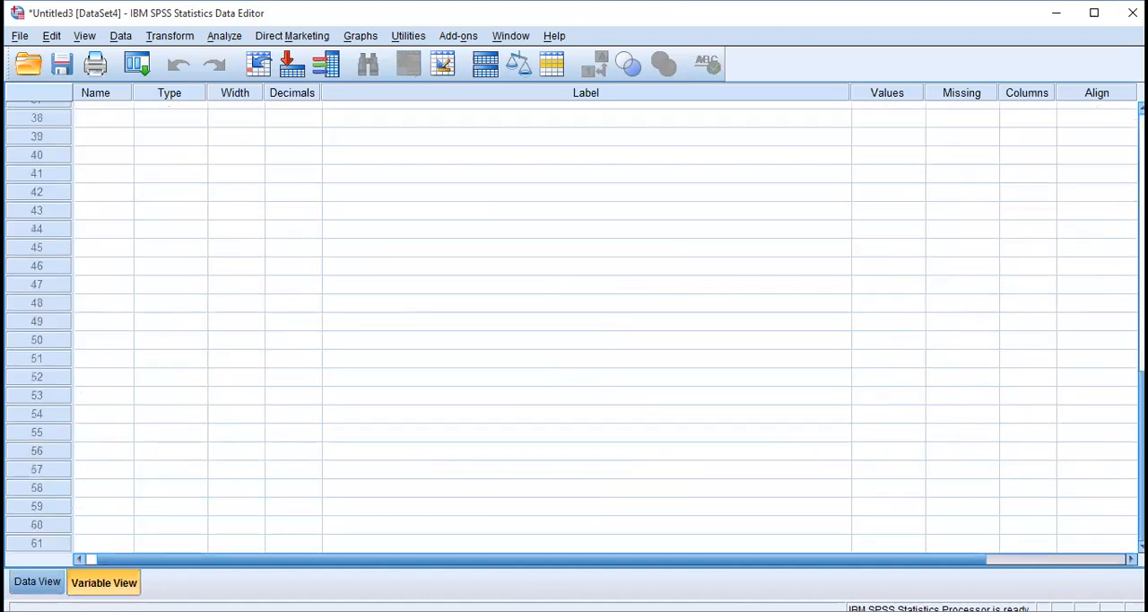
{"action": "left_click", "coordinate": [1130, 396]}
{"action": "left_click", "coordinate": [1129, 378]}
{"action": "scroll", "coordinate": [582, 457], "scroll_direction": "up", "scroll_amount": 12}
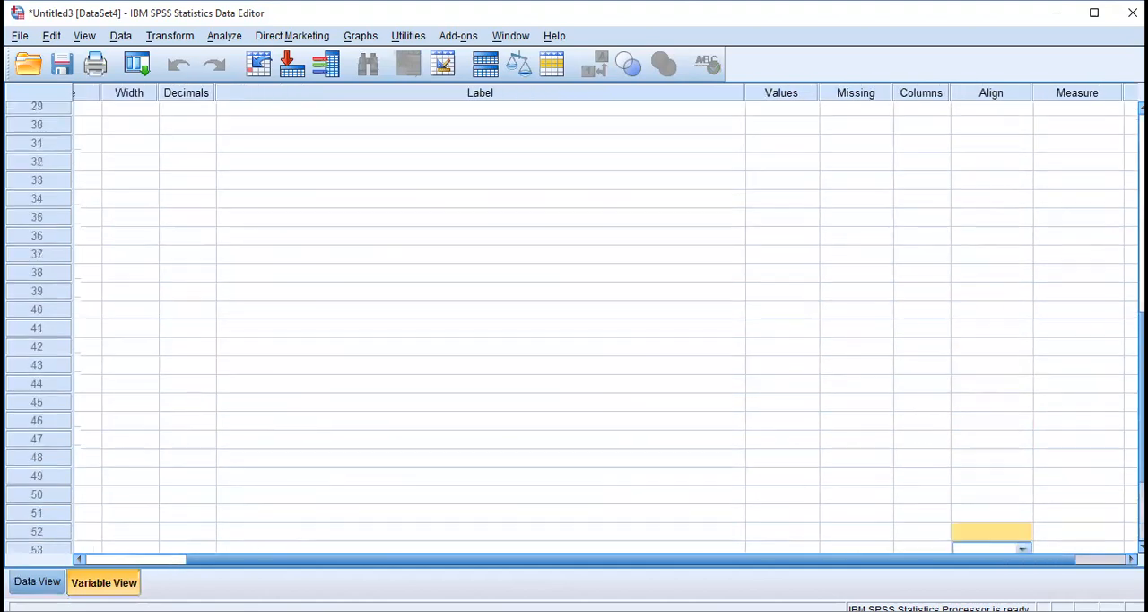
{"action": "left_click_drag", "start_coordinate": [585, 560], "coordinate": [784, 561]}
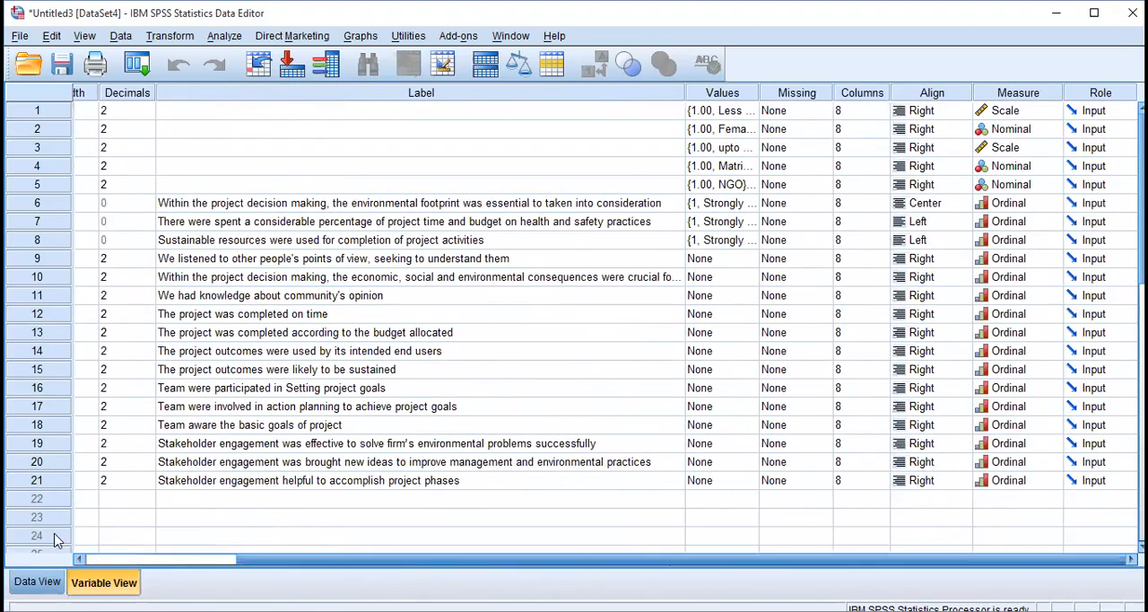
Return to the data grid and review the respondents' answers across all variables from Age to SH3.
{"action": "left_click", "coordinate": [37, 581]}
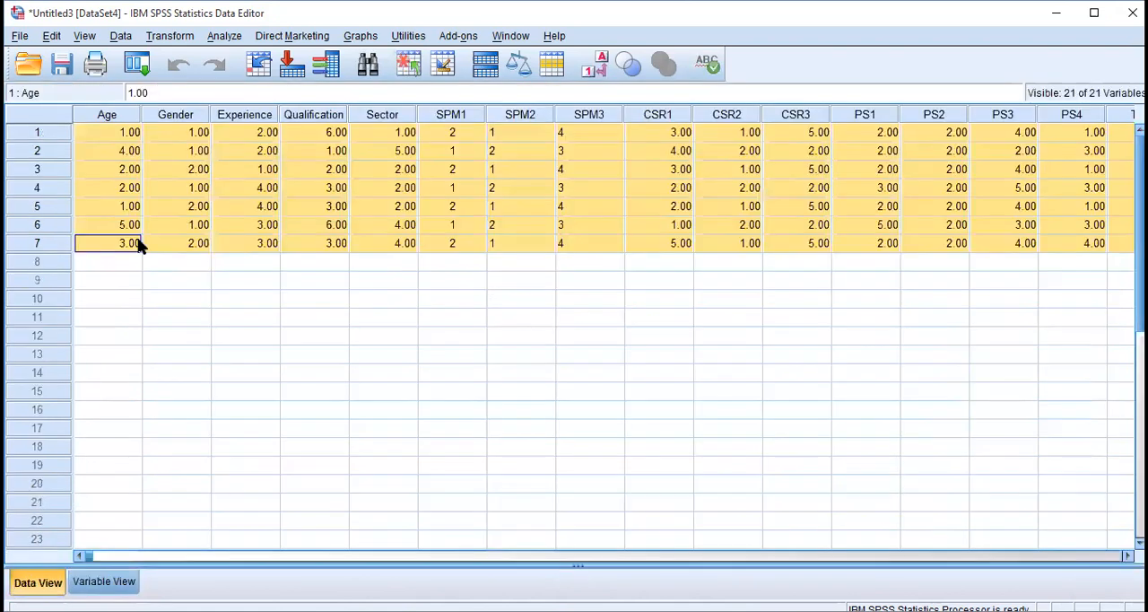
{"action": "left_click", "coordinate": [344, 207]}
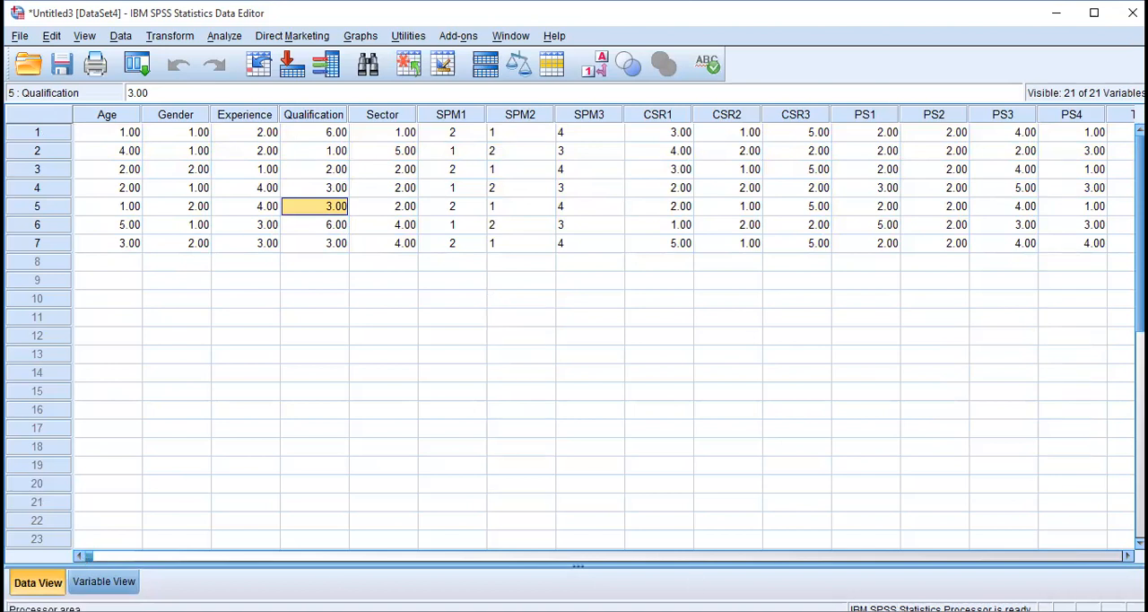
{"action": "scroll", "coordinate": [574, 332], "scroll_direction": "right", "scroll_amount": 2}
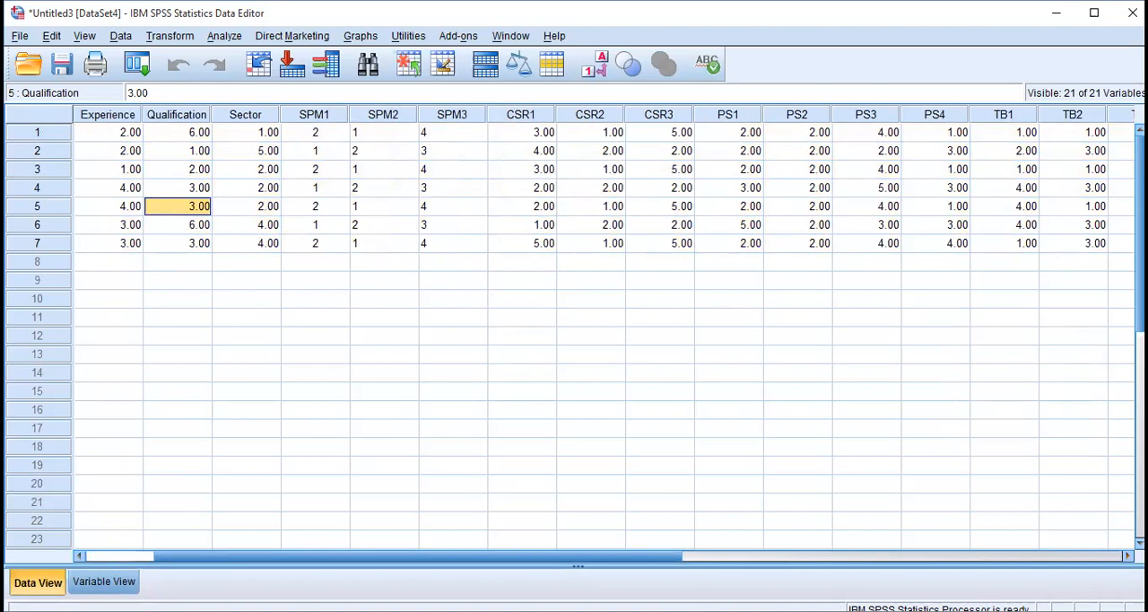
{"action": "scroll", "coordinate": [574, 332], "scroll_direction": "right", "scroll_amount": 8}
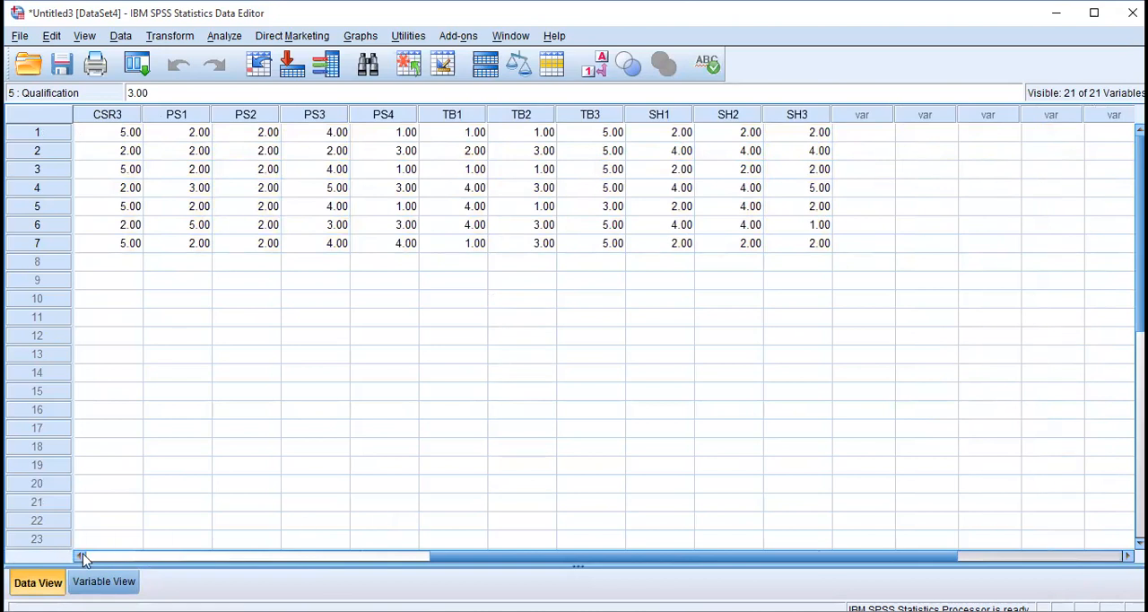
{"action": "left_click_drag", "start_coordinate": [83, 558], "coordinate": [84, 558]}
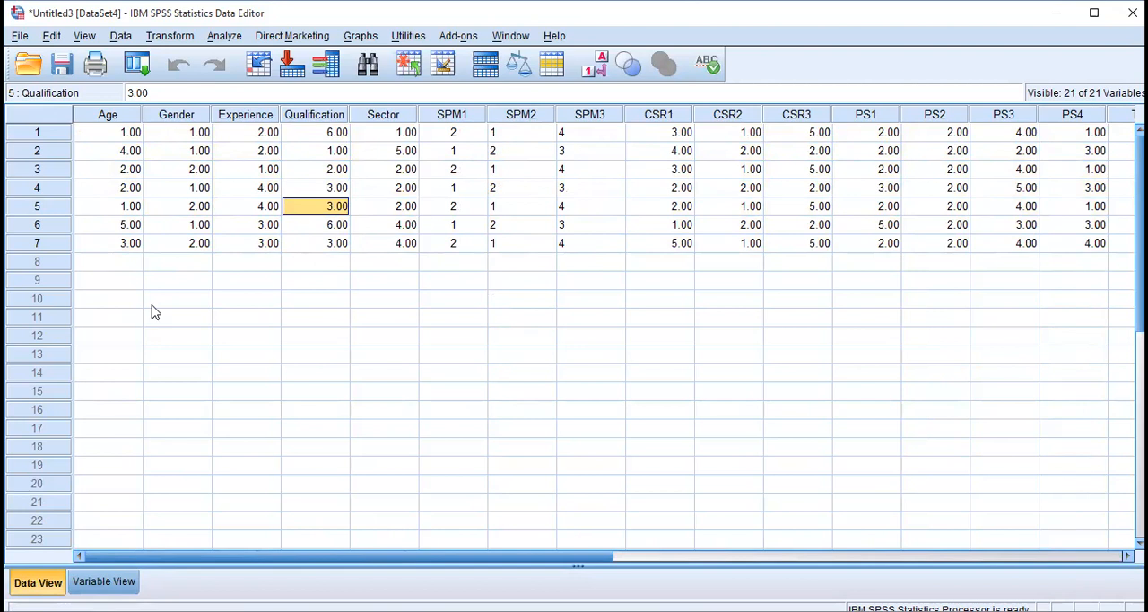
Look through the empty case rows below respondent 7 and return to the first respondent's Age.
{"action": "left_click", "coordinate": [132, 267]}
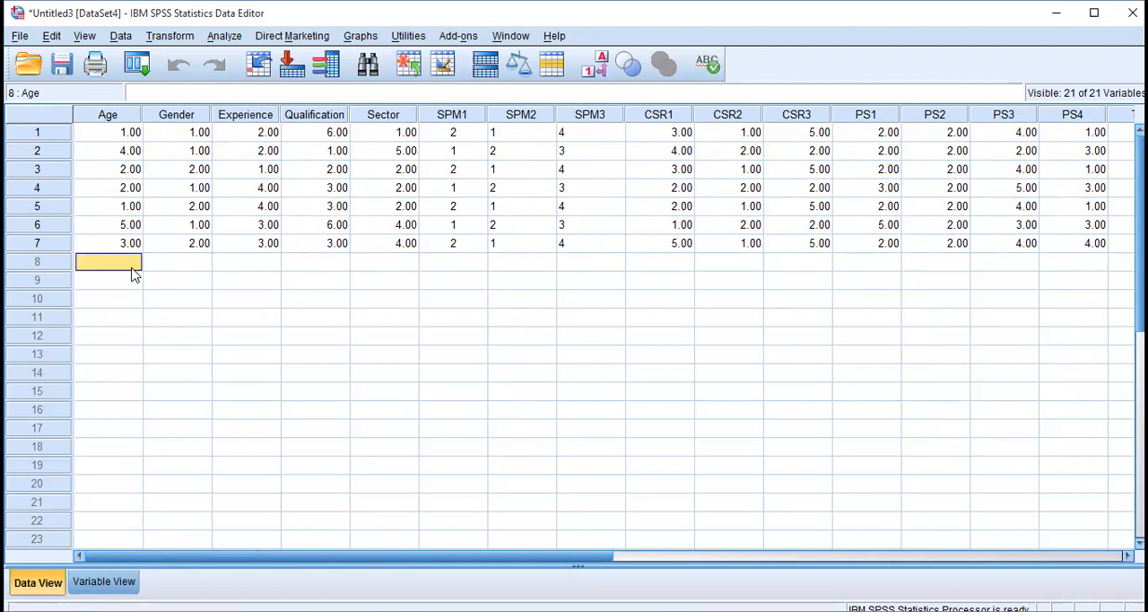
{"action": "key", "text": "Down"}
{"action": "key", "text": "Down"}
{"action": "key", "text": "Down"}
{"action": "key", "text": "Down"}
{"action": "key", "text": "Down"}
{"action": "key", "text": "Down"}
{"action": "key", "text": "Down"}
{"action": "key", "text": "Down"}
{"action": "key", "text": "Down"}
{"action": "key", "text": "Down"}
{"action": "key", "text": "Down"}
{"action": "key", "text": "Down"}
{"action": "key", "text": "Down"}
{"action": "key", "text": "Down"}
{"action": "key", "text": "Down"}
{"action": "key", "text": "Down"}
{"action": "key", "text": "Down"}
{"action": "key", "text": "Down"}
{"action": "key", "text": "Down"}
{"action": "key", "text": "Down"}
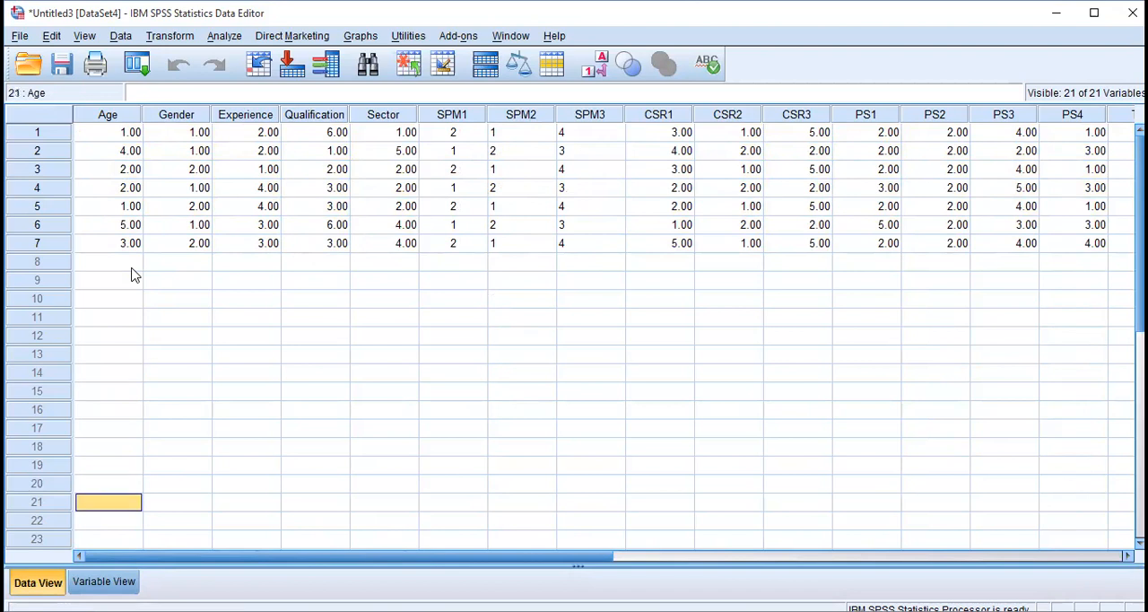
{"action": "key", "text": "Down"}
{"action": "key", "text": "Down"}
{"action": "key", "text": "Down"}
{"action": "key", "text": "Down"}
{"action": "key", "text": "Down"}
{"action": "key", "text": "Down"}
{"action": "key", "text": "Down"}
{"action": "key", "text": "Down"}
{"action": "key", "text": "Down"}
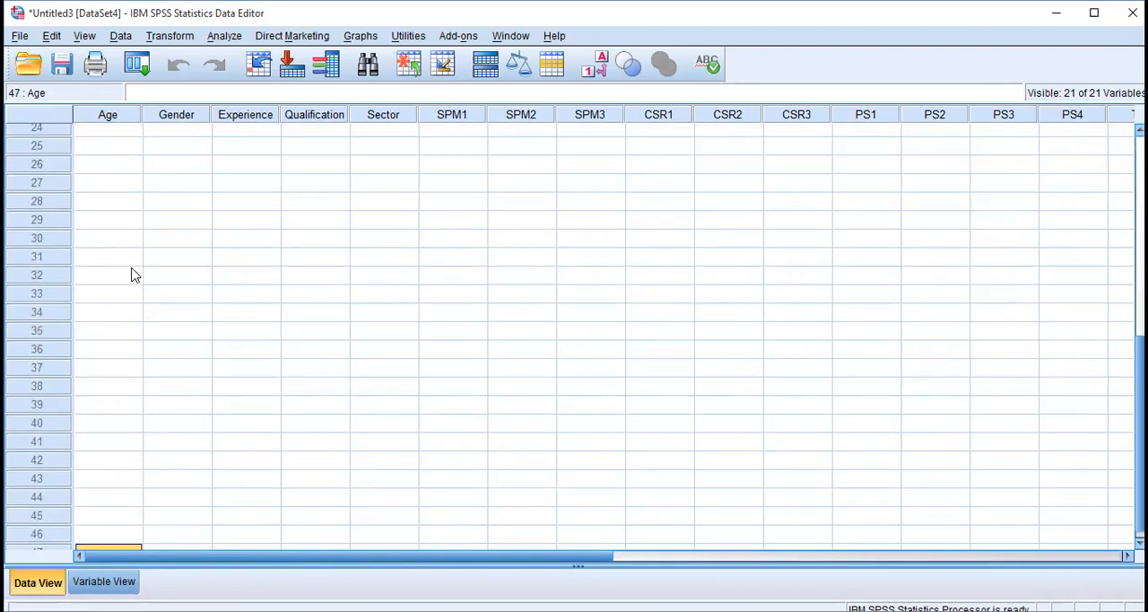
{"action": "key", "text": "Up"}
{"action": "key", "text": "Up"}
{"action": "key", "text": "Up"}
{"action": "key", "text": "Up"}
{"action": "key", "text": "Up"}
{"action": "key", "text": "Up"}
{"action": "key", "text": "Up"}
{"action": "key", "text": "Up"}
{"action": "key", "text": "Up"}
{"action": "key", "text": "Up"}
{"action": "key", "text": "Up"}
{"action": "key", "text": "Up"}
{"action": "key", "text": "Up"}
{"action": "key", "text": "Up"}
{"action": "key", "text": "Up"}
{"action": "key", "text": "Up"}
{"action": "key", "text": "Up"}
{"action": "key", "text": "Up"}
{"action": "key", "text": "Up"}
{"action": "key", "text": "Up"}
{"action": "key", "text": "Up"}
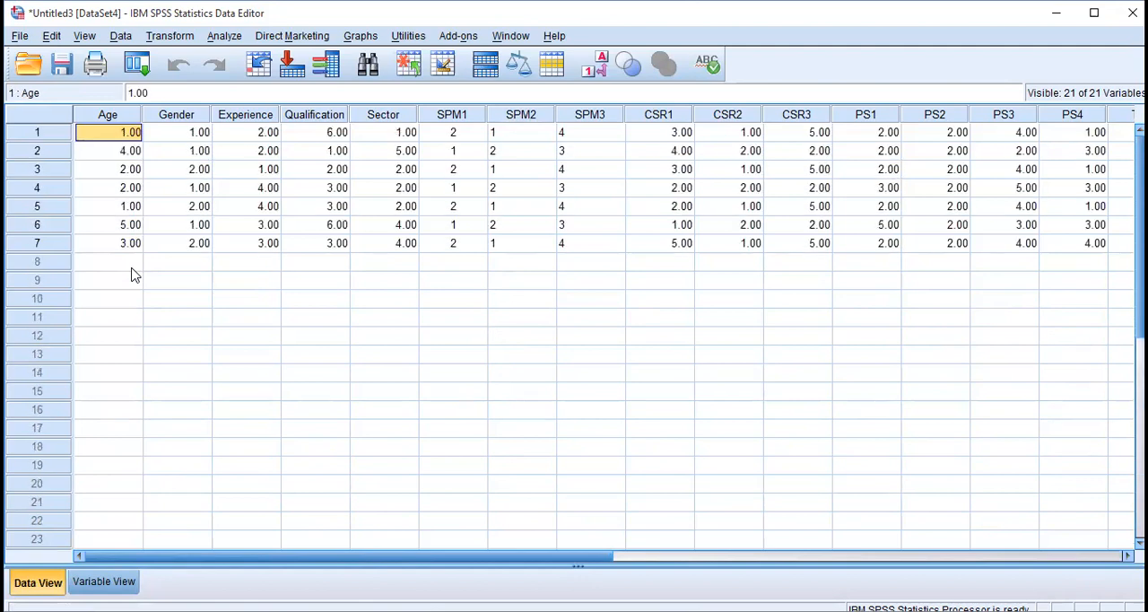
Look across respondent 1's row past SH3 and return to its Age value.
{"action": "key", "text": "Right"}
{"action": "key", "text": "Right"}
{"action": "key", "text": "Right"}
{"action": "key", "text": "Right"}
{"action": "key", "text": "Right"}
{"action": "key", "text": "Right"}
{"action": "key", "text": "Right"}
{"action": "key", "text": "Right"}
{"action": "key", "text": "Right"}
{"action": "key", "text": "Right"}
{"action": "key", "text": "Right"}
{"action": "key", "text": "Right"}
{"action": "key", "text": "Right"}
{"action": "key", "text": "Right"}
{"action": "key", "text": "Right"}
{"action": "key", "text": "Right"}
{"action": "key", "text": "Right"}
{"action": "key", "text": "Right"}
{"action": "key", "text": "Right"}
{"action": "key", "text": "Right"}
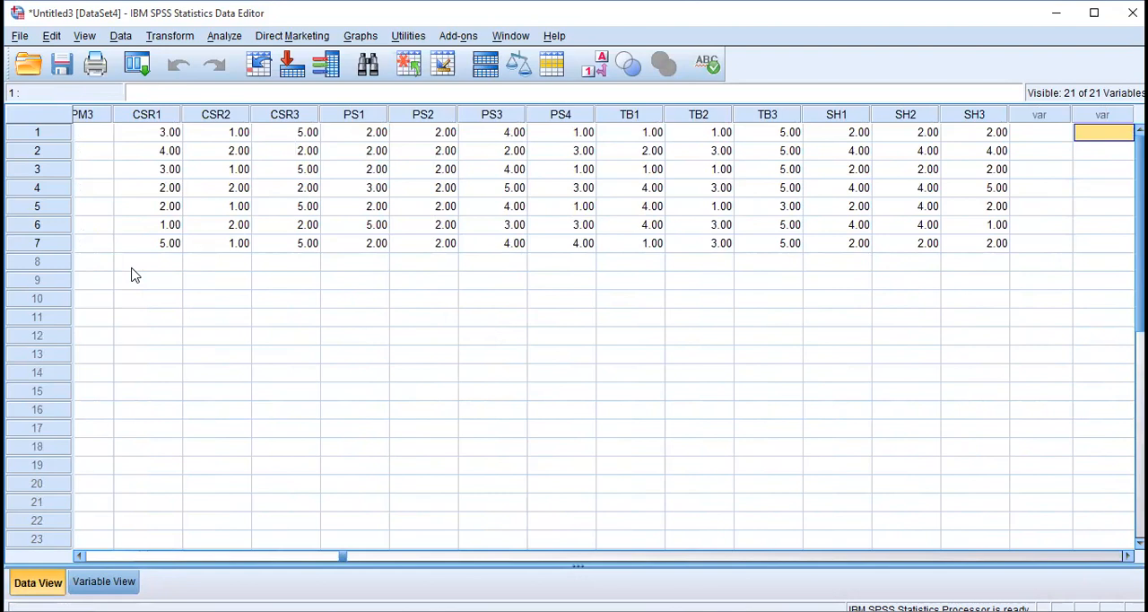
{"action": "key", "text": "Left"}
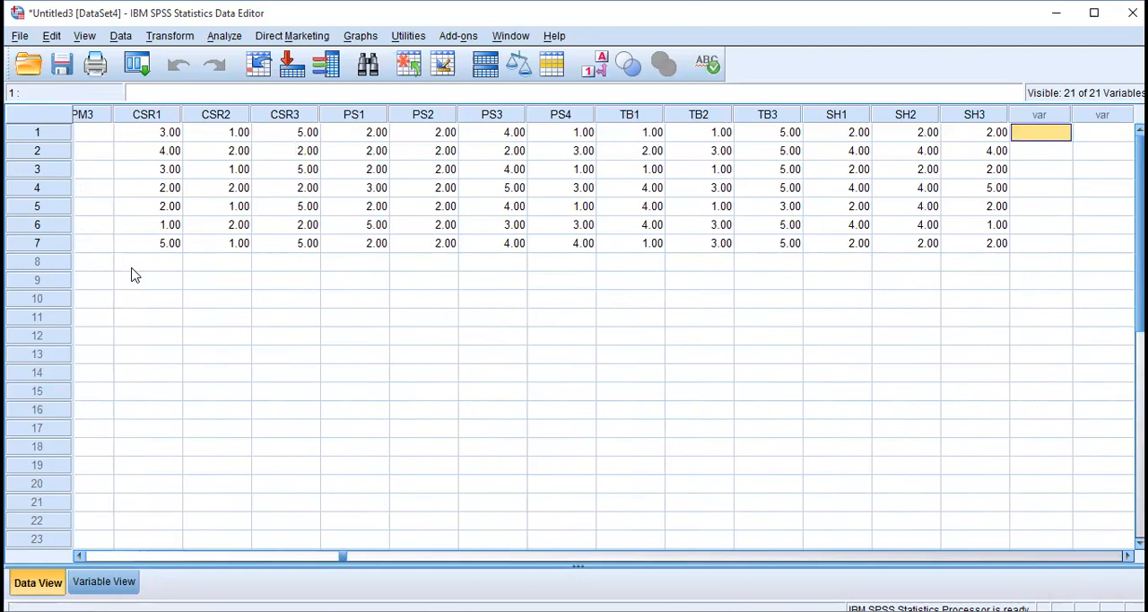
{"action": "key", "text": "Left"}
{"action": "key", "text": "Left"}
{"action": "key", "text": "Left"}
{"action": "key", "text": "Left"}
{"action": "key", "text": "Left"}
{"action": "key", "text": "Left"}
{"action": "key", "text": "Left"}
{"action": "key", "text": "Left"}
{"action": "key", "text": "Left"}
{"action": "key", "text": "Left"}
{"action": "key", "text": "Left"}
{"action": "key", "text": "Left"}
{"action": "key", "text": "Left"}
{"action": "key", "text": "Left"}
{"action": "key", "text": "Left"}
{"action": "key", "text": "Left"}
{"action": "key", "text": "Left"}
{"action": "key", "text": "Left"}
{"action": "key", "text": "Left"}
{"action": "key", "text": "Left"}
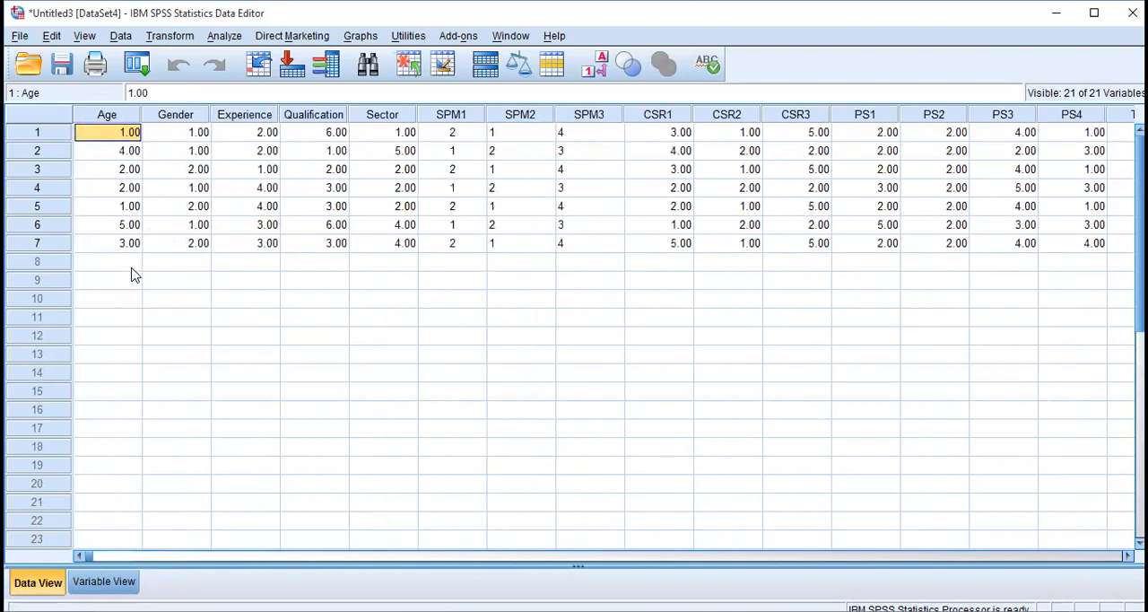
{"action": "key", "text": "Down"}
{"action": "key", "text": "Down"}
{"action": "key", "text": "Down"}
{"action": "key", "text": "Down"}
{"action": "key", "text": "Down"}
{"action": "key", "text": "Down"}
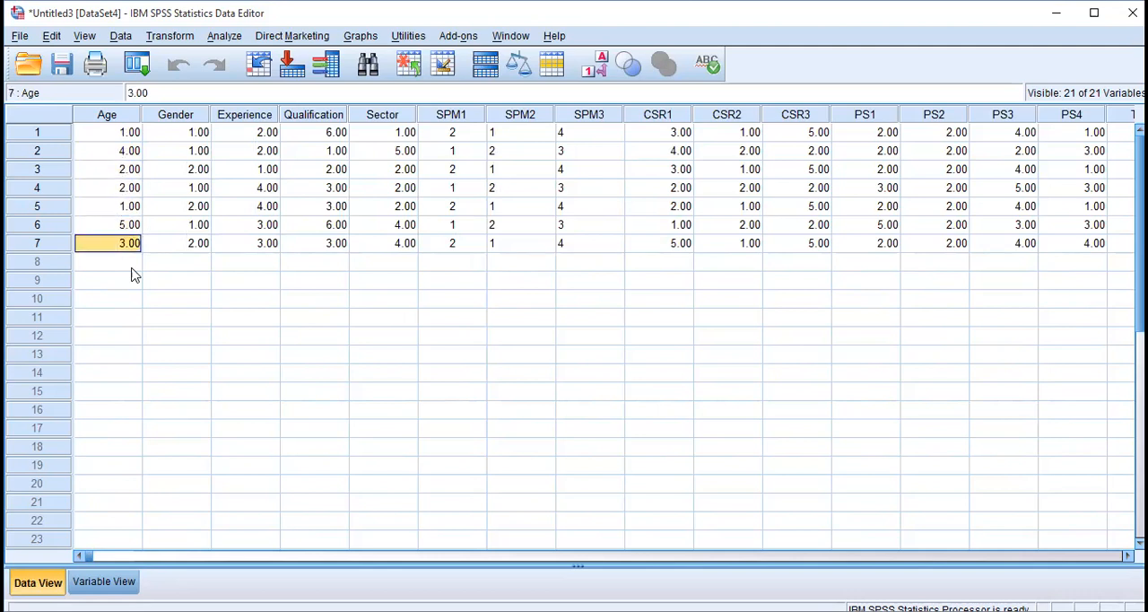
{"action": "key", "text": "Up"}
{"action": "key", "text": "Up"}
{"action": "key", "text": "Up"}
{"action": "key", "text": "Up"}
{"action": "key", "text": "Up"}
{"action": "key", "text": "Up"}
{"action": "key", "text": "Down"}
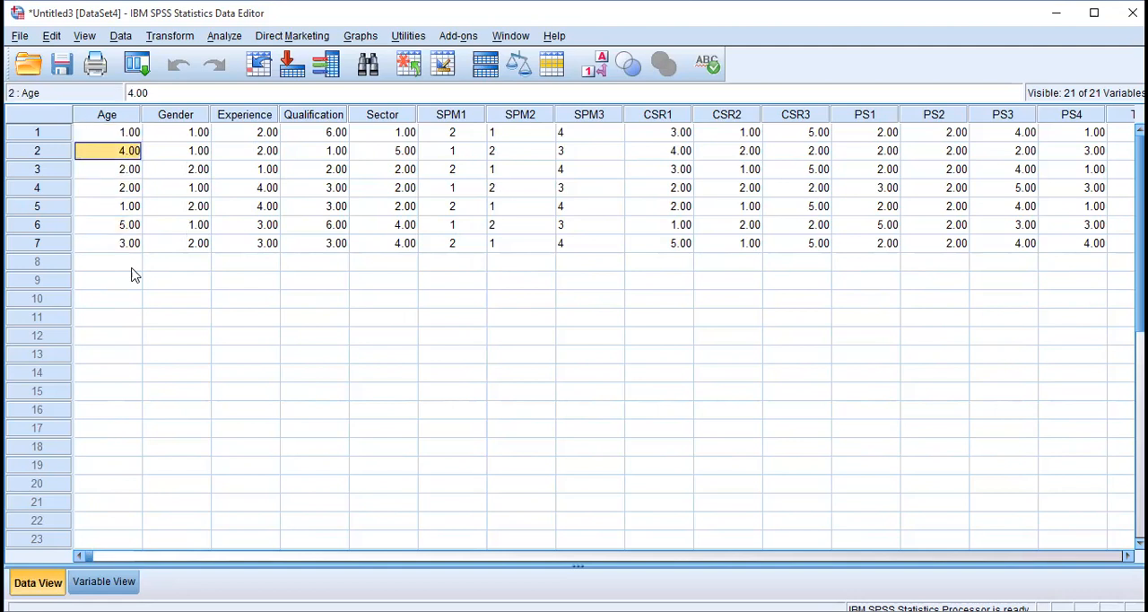
{"action": "key", "text": "Right"}
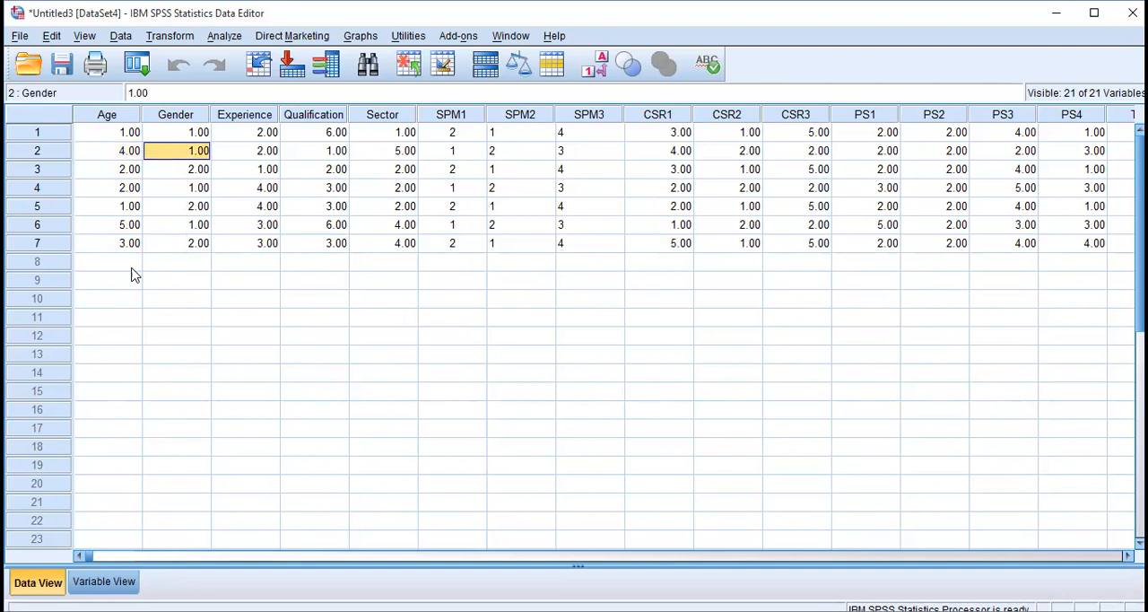
Show the variable definitions again.
{"action": "key", "text": "ctrl+t"}
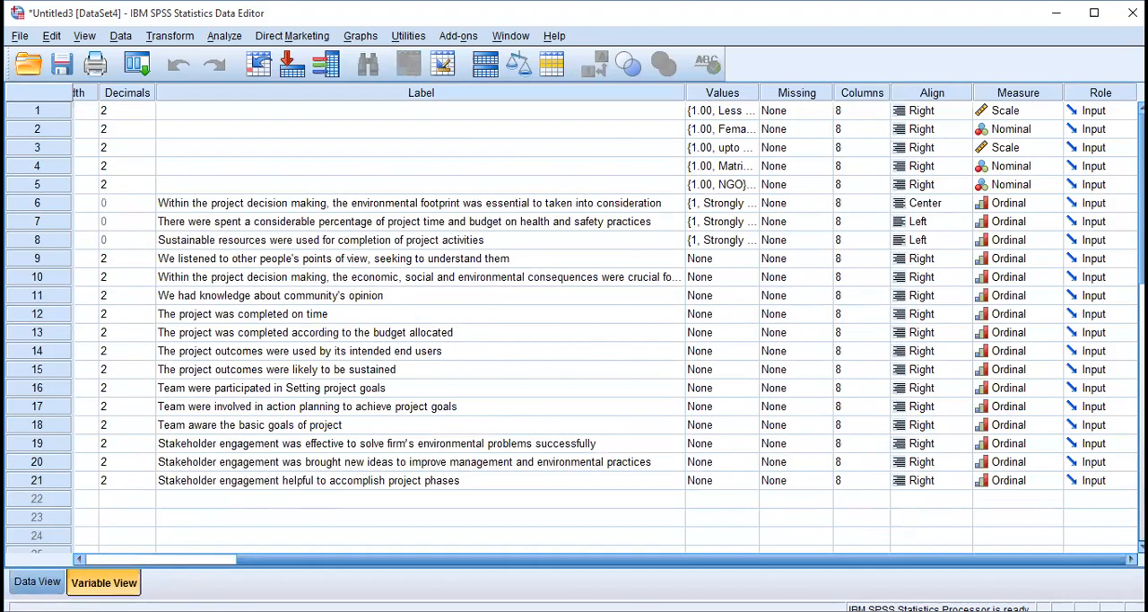